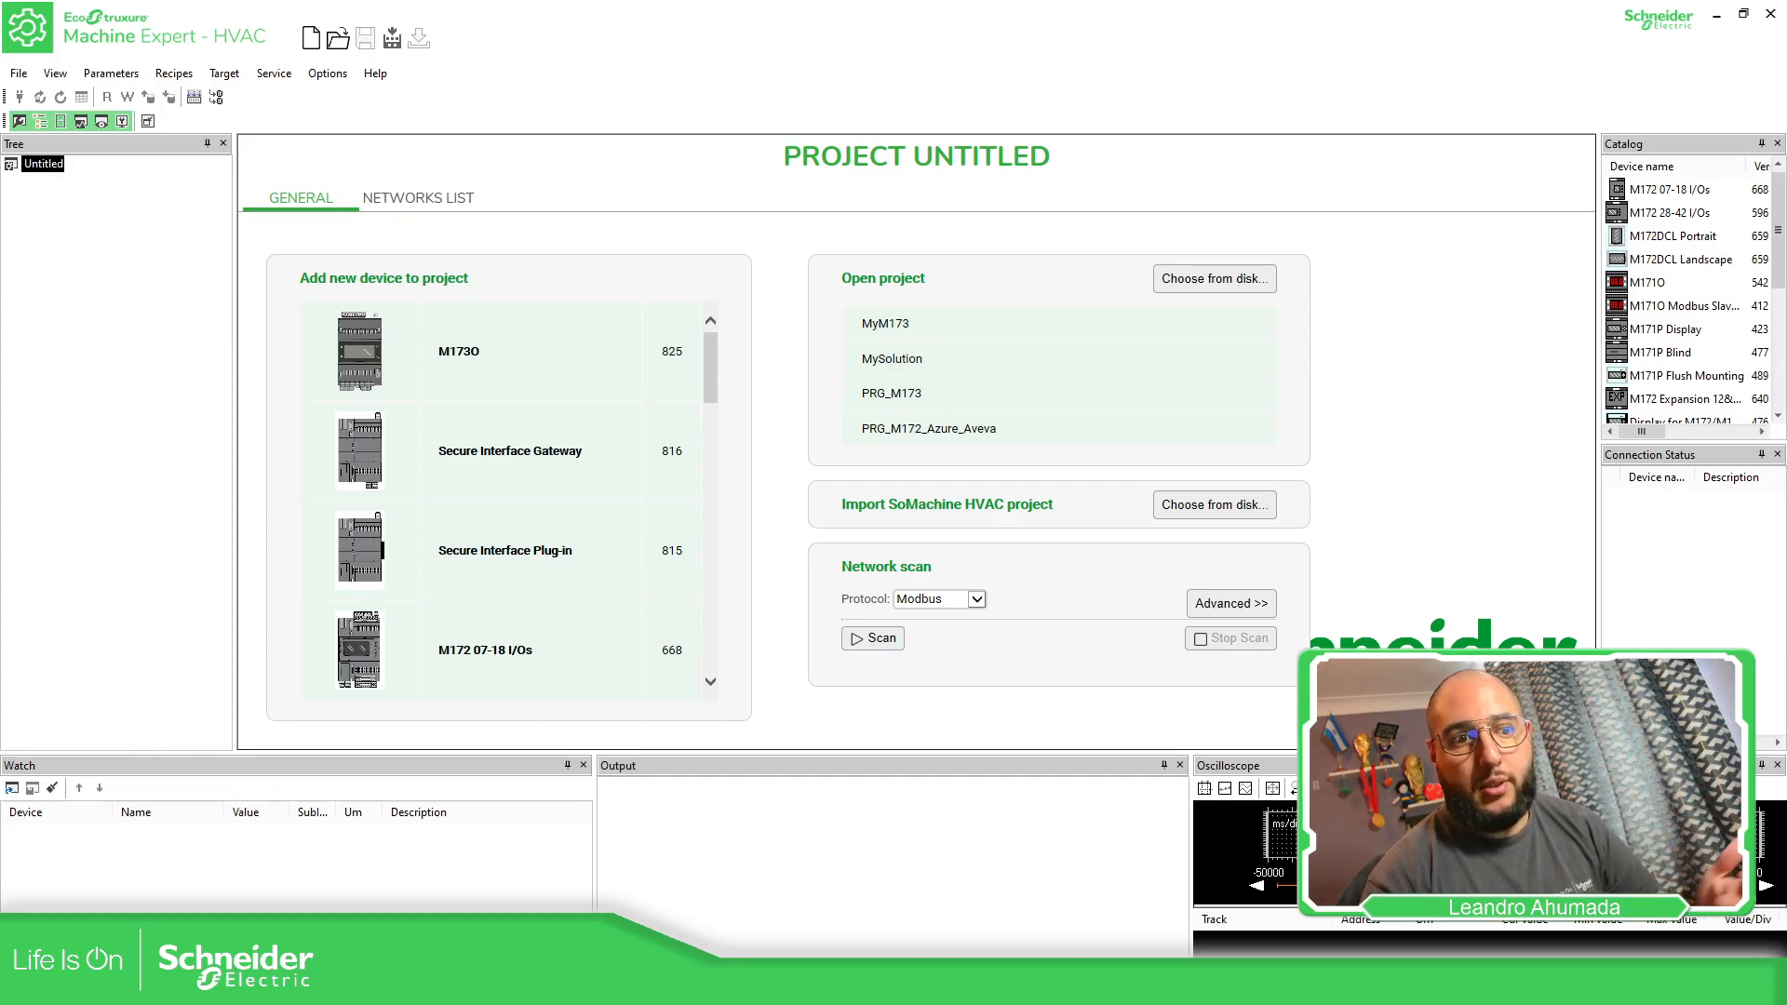
# Add an M172 07-18 I/Os device to the untitled project
pyautogui.scroll(-2, 428, 428)
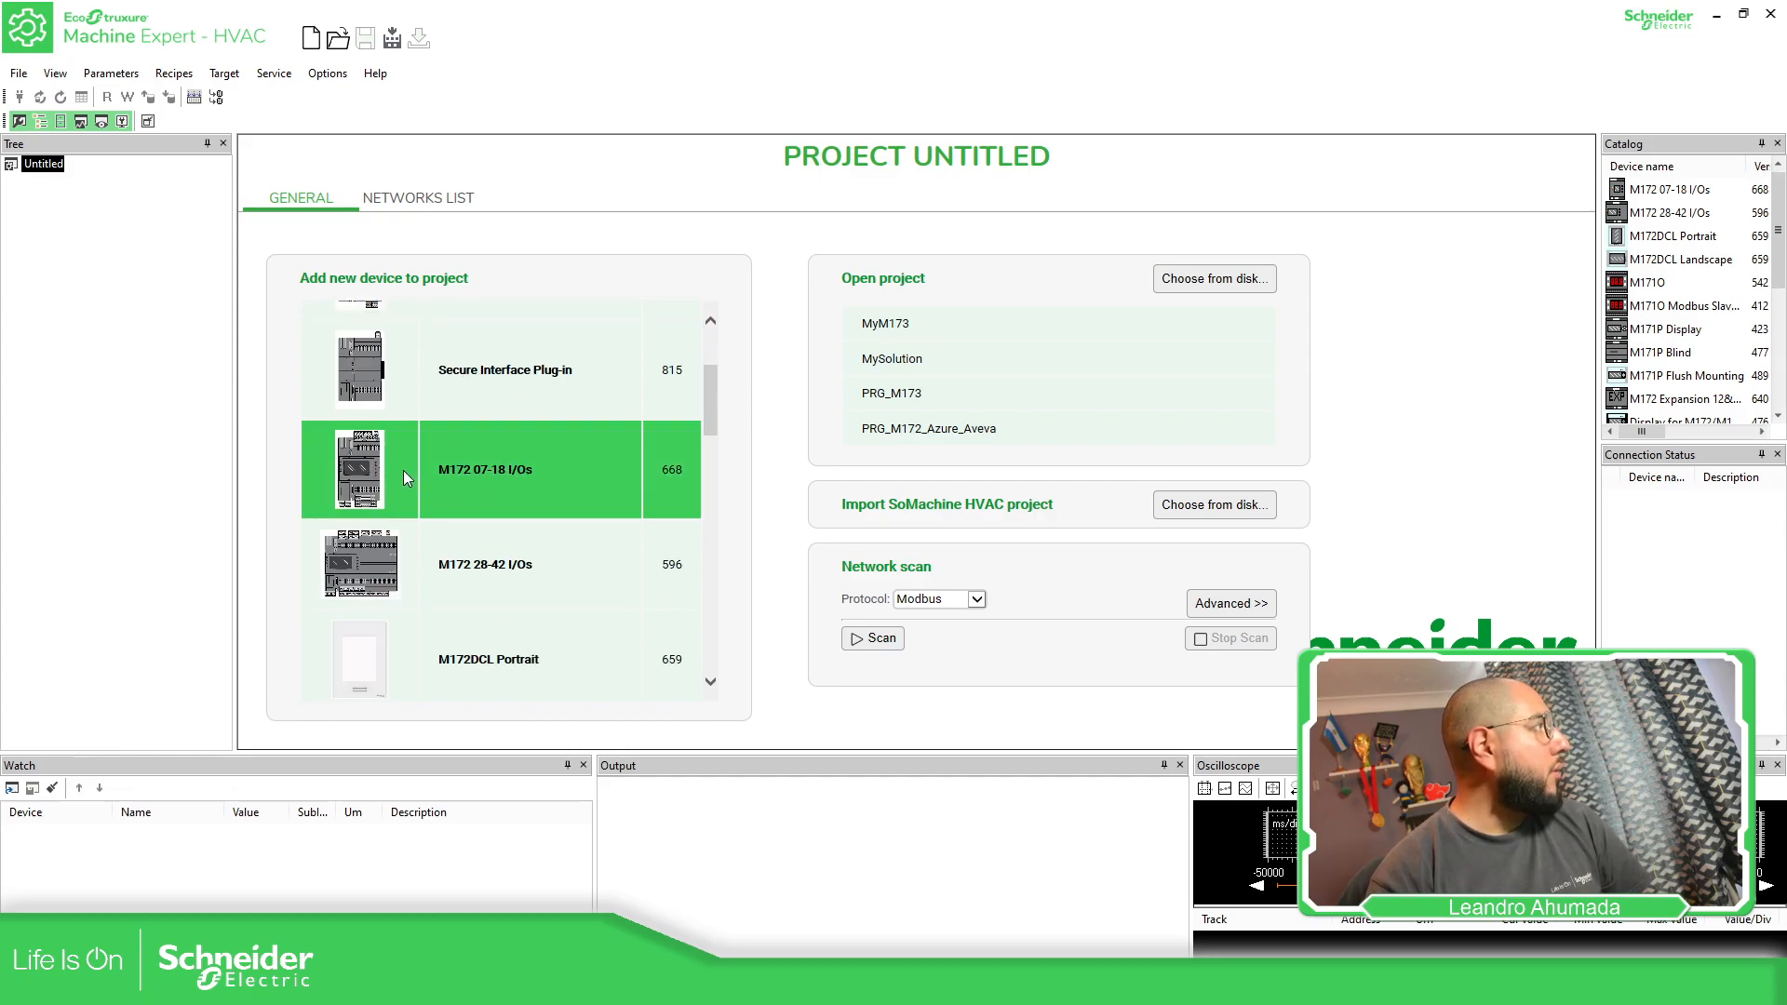
pyautogui.click(404, 470)
pyautogui.click(901, 558)
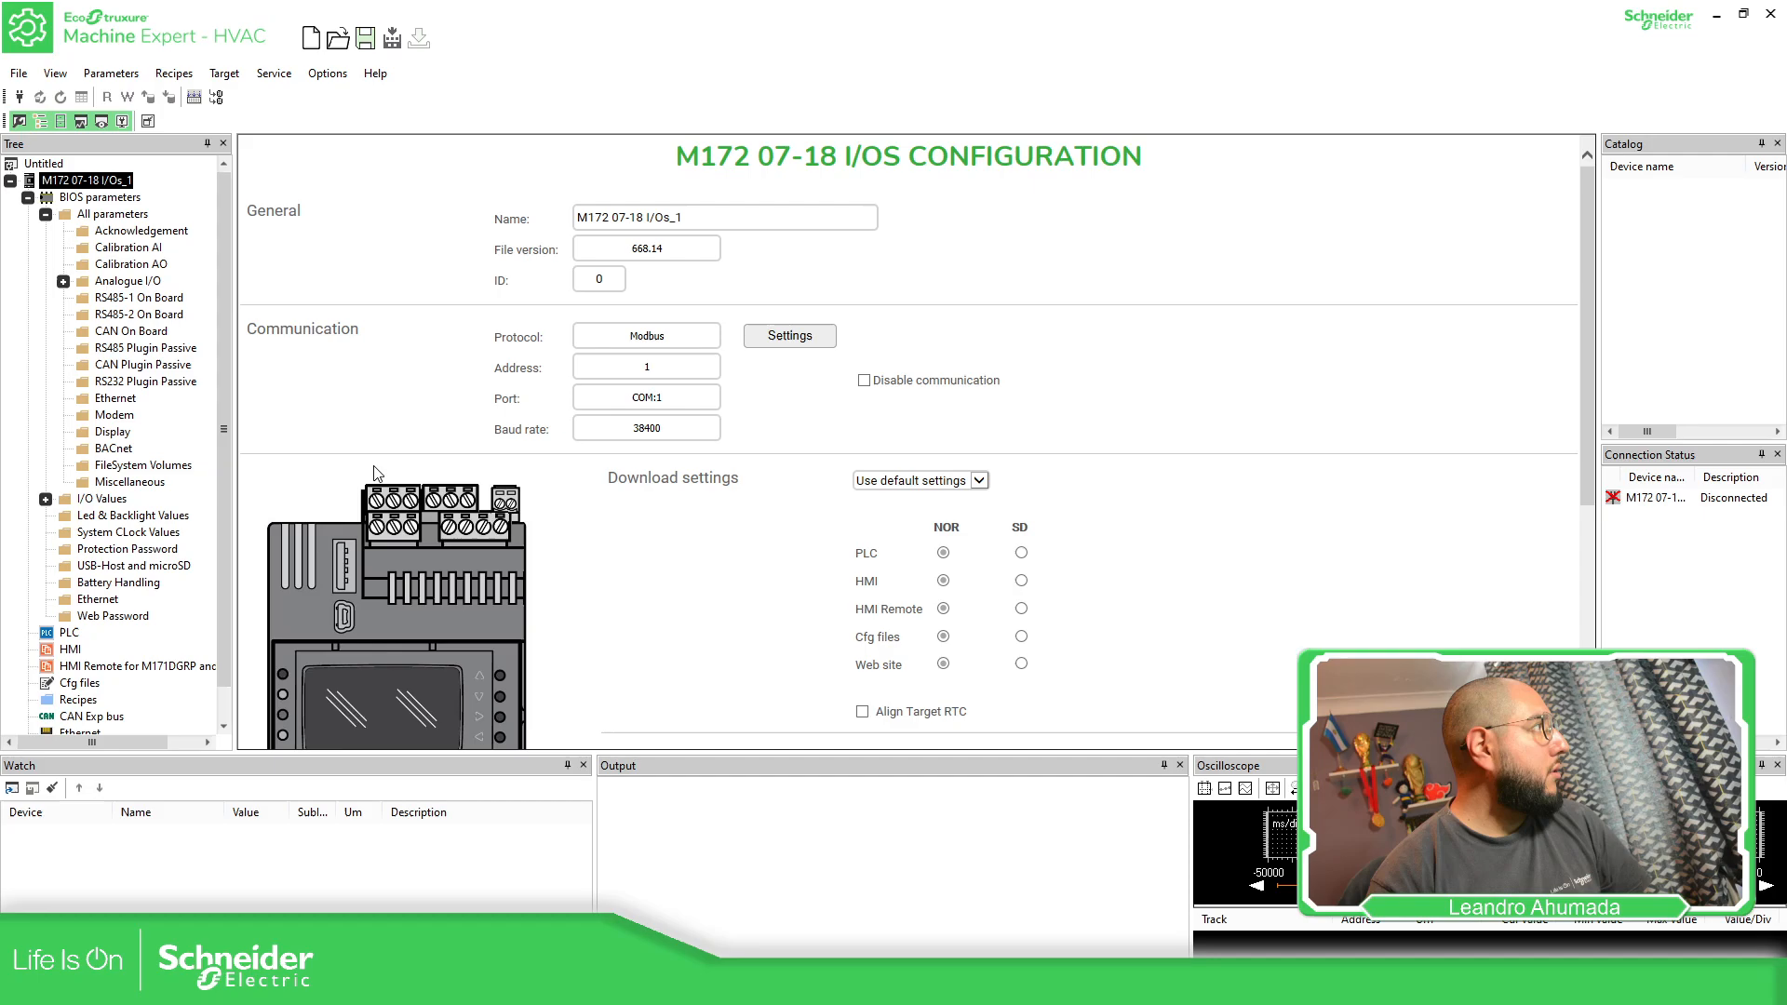
# Return to the project overview and add an M172 28-42 I/Os device to the project
pyautogui.click(11, 181)
pyautogui.click(44, 163)
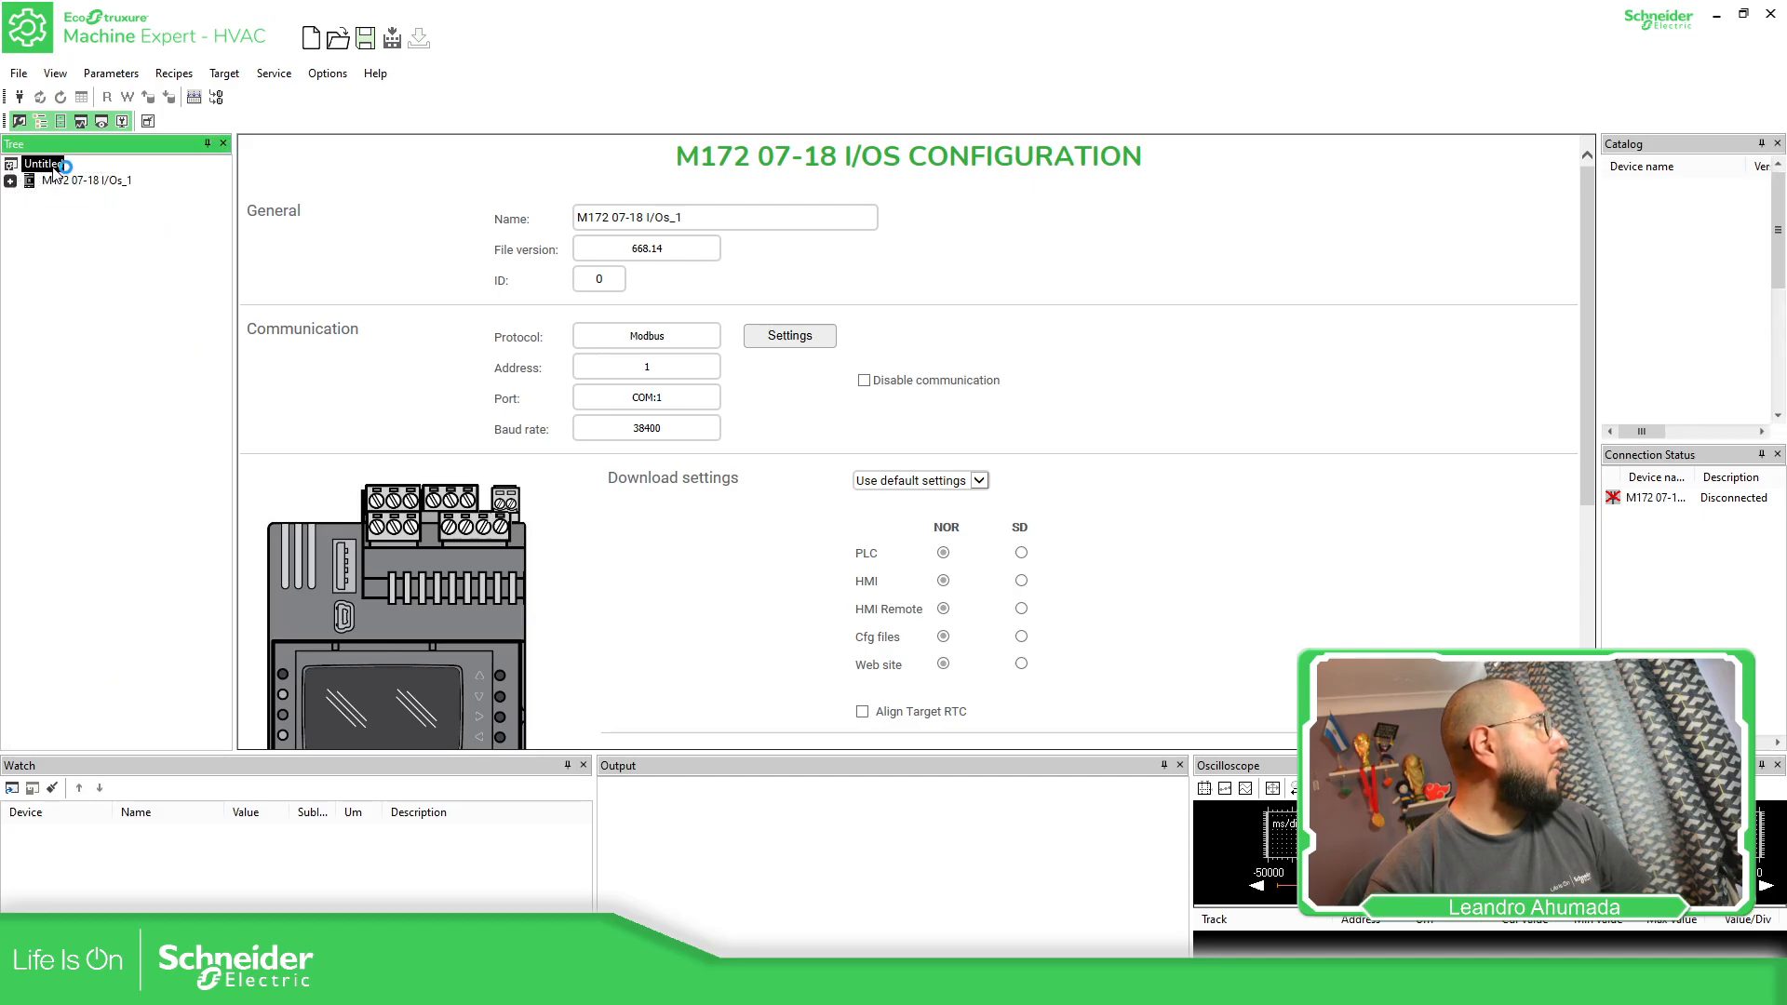
pyautogui.scroll(-3, 488, 474)
pyautogui.click(500, 453)
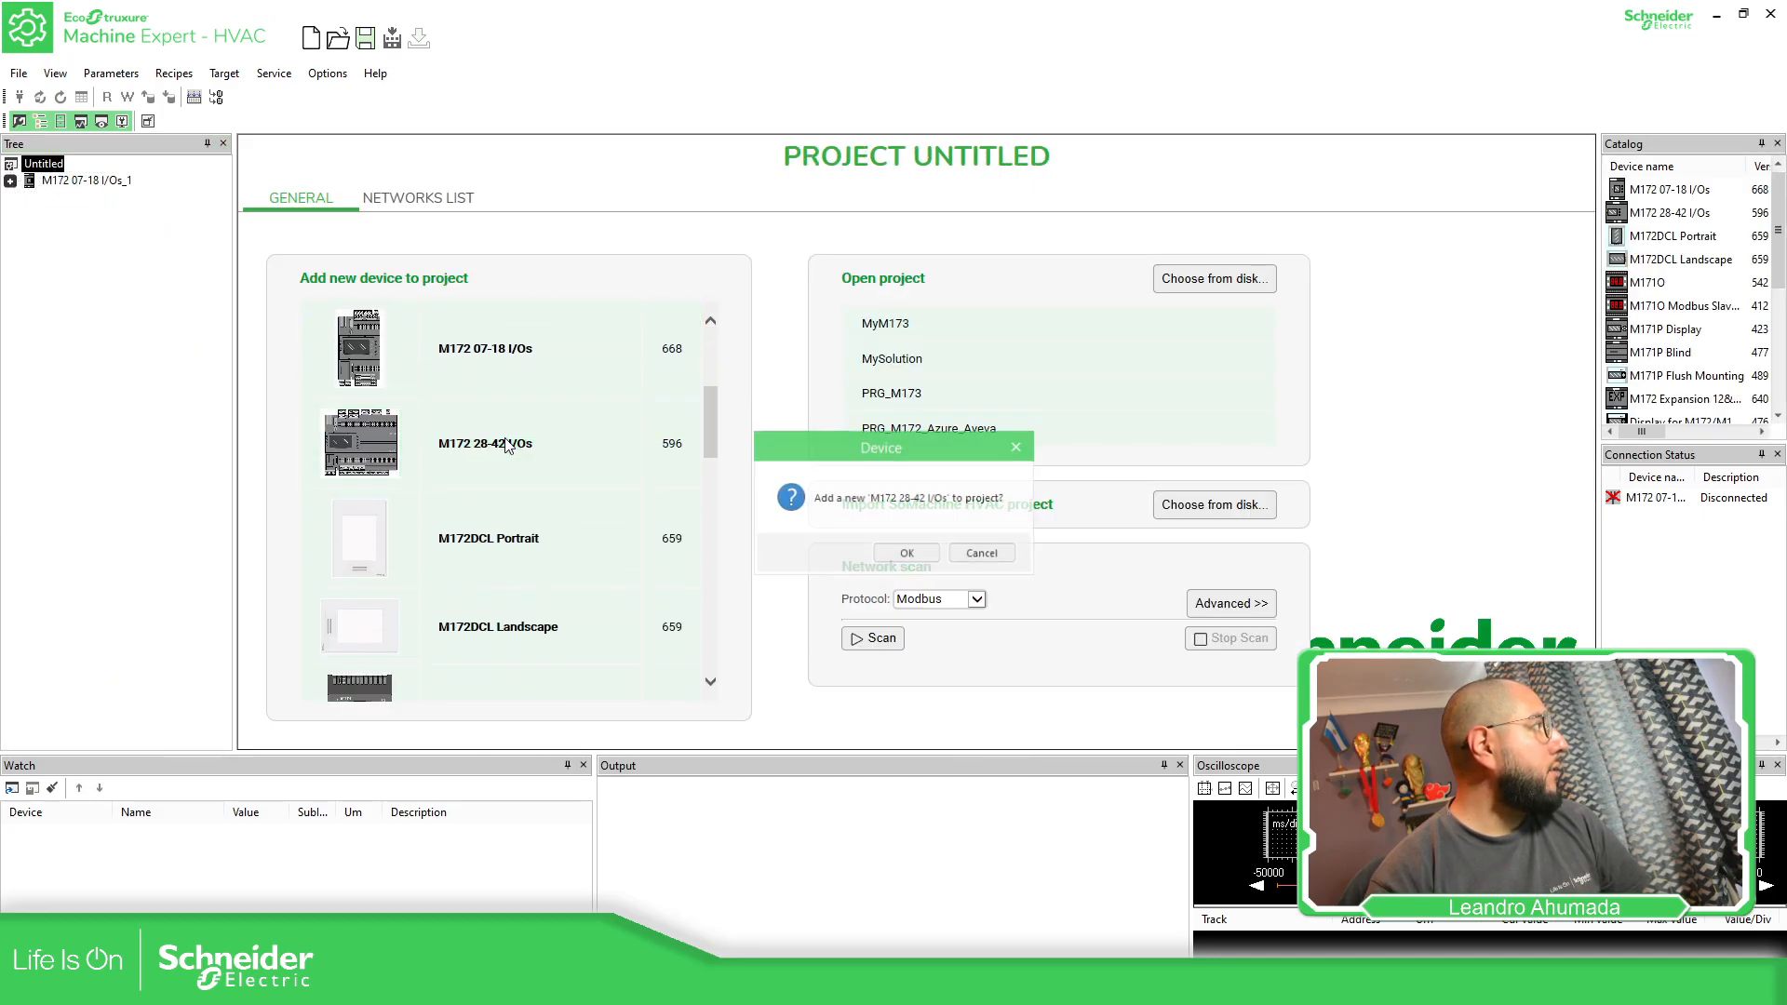
pyautogui.click(907, 553)
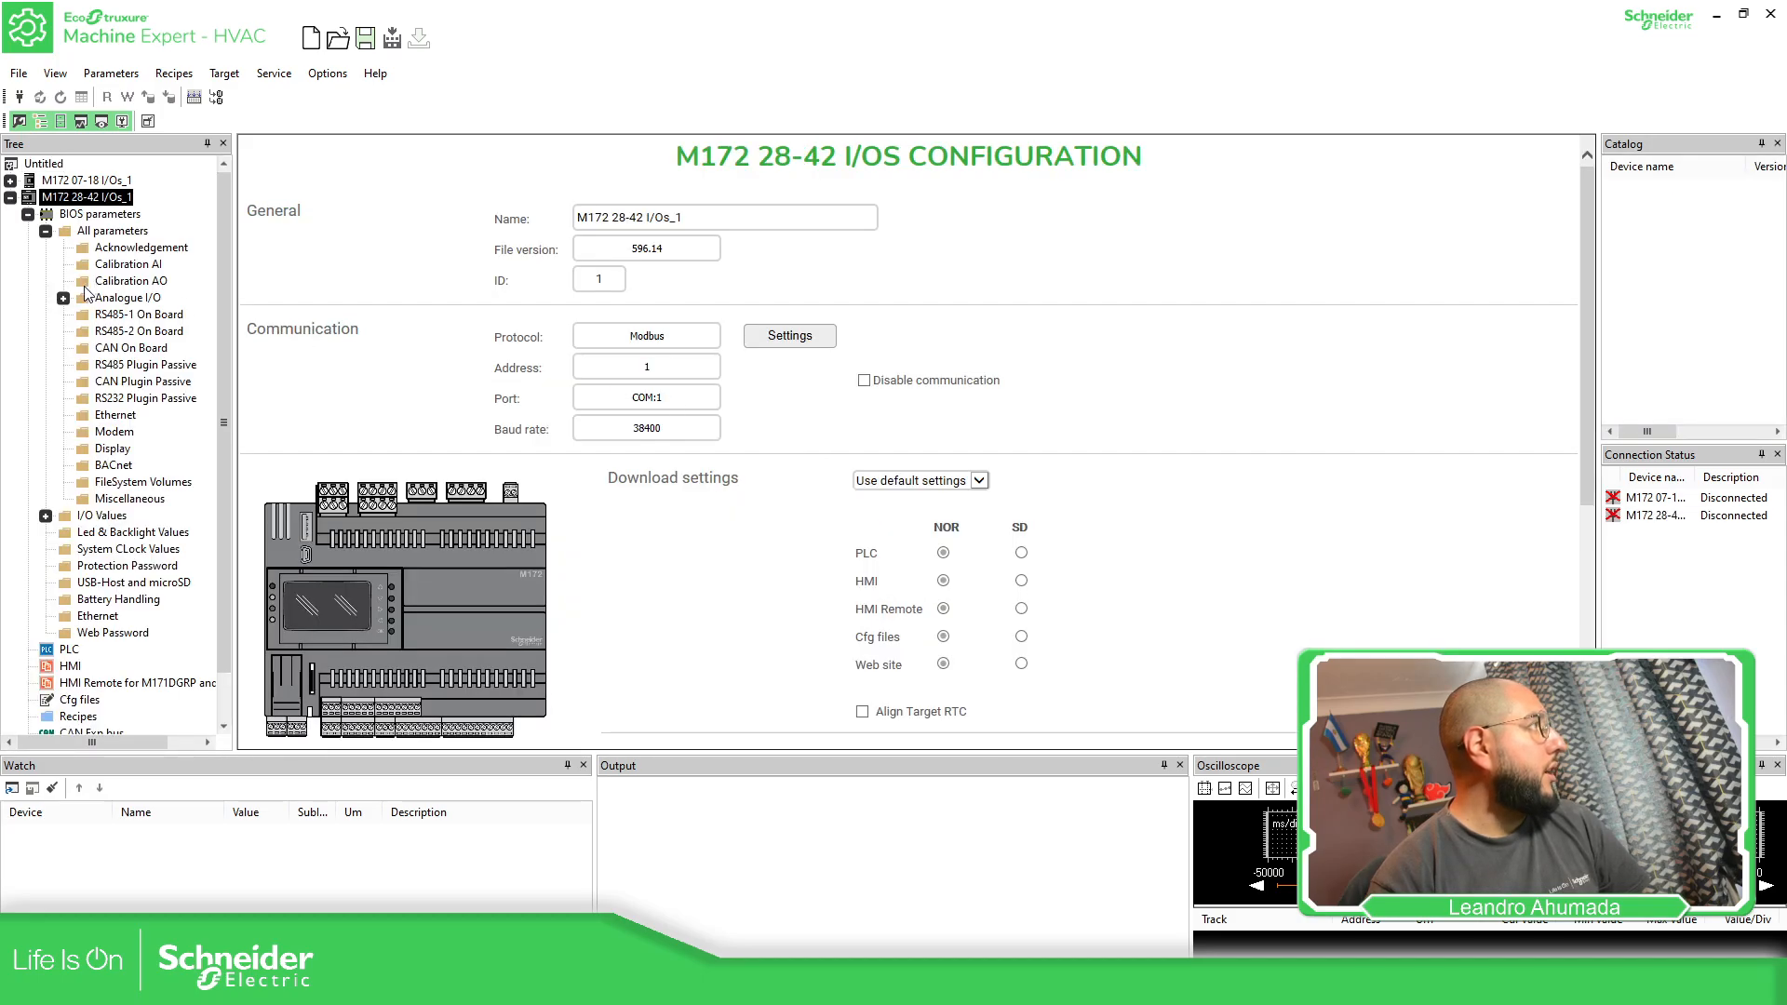
# Save the project as MySolution.CFN in the MySolution folder
pyautogui.doubleClick(51, 199)
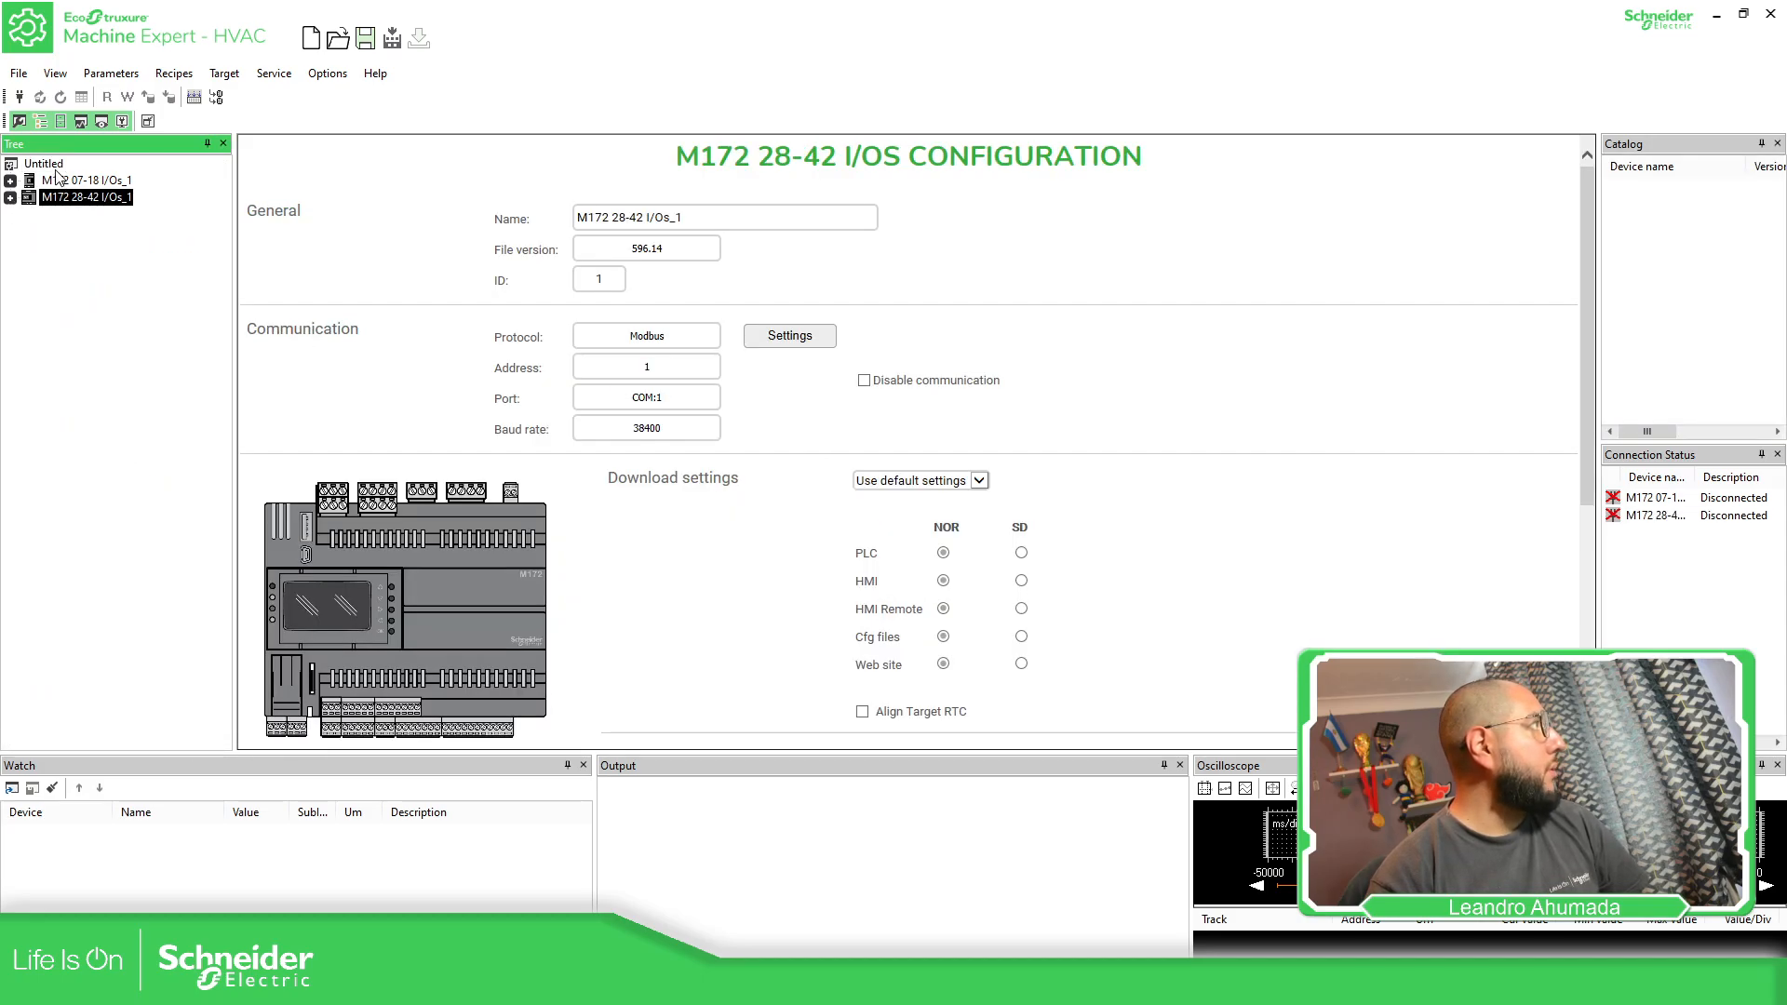
pyautogui.click(52, 166)
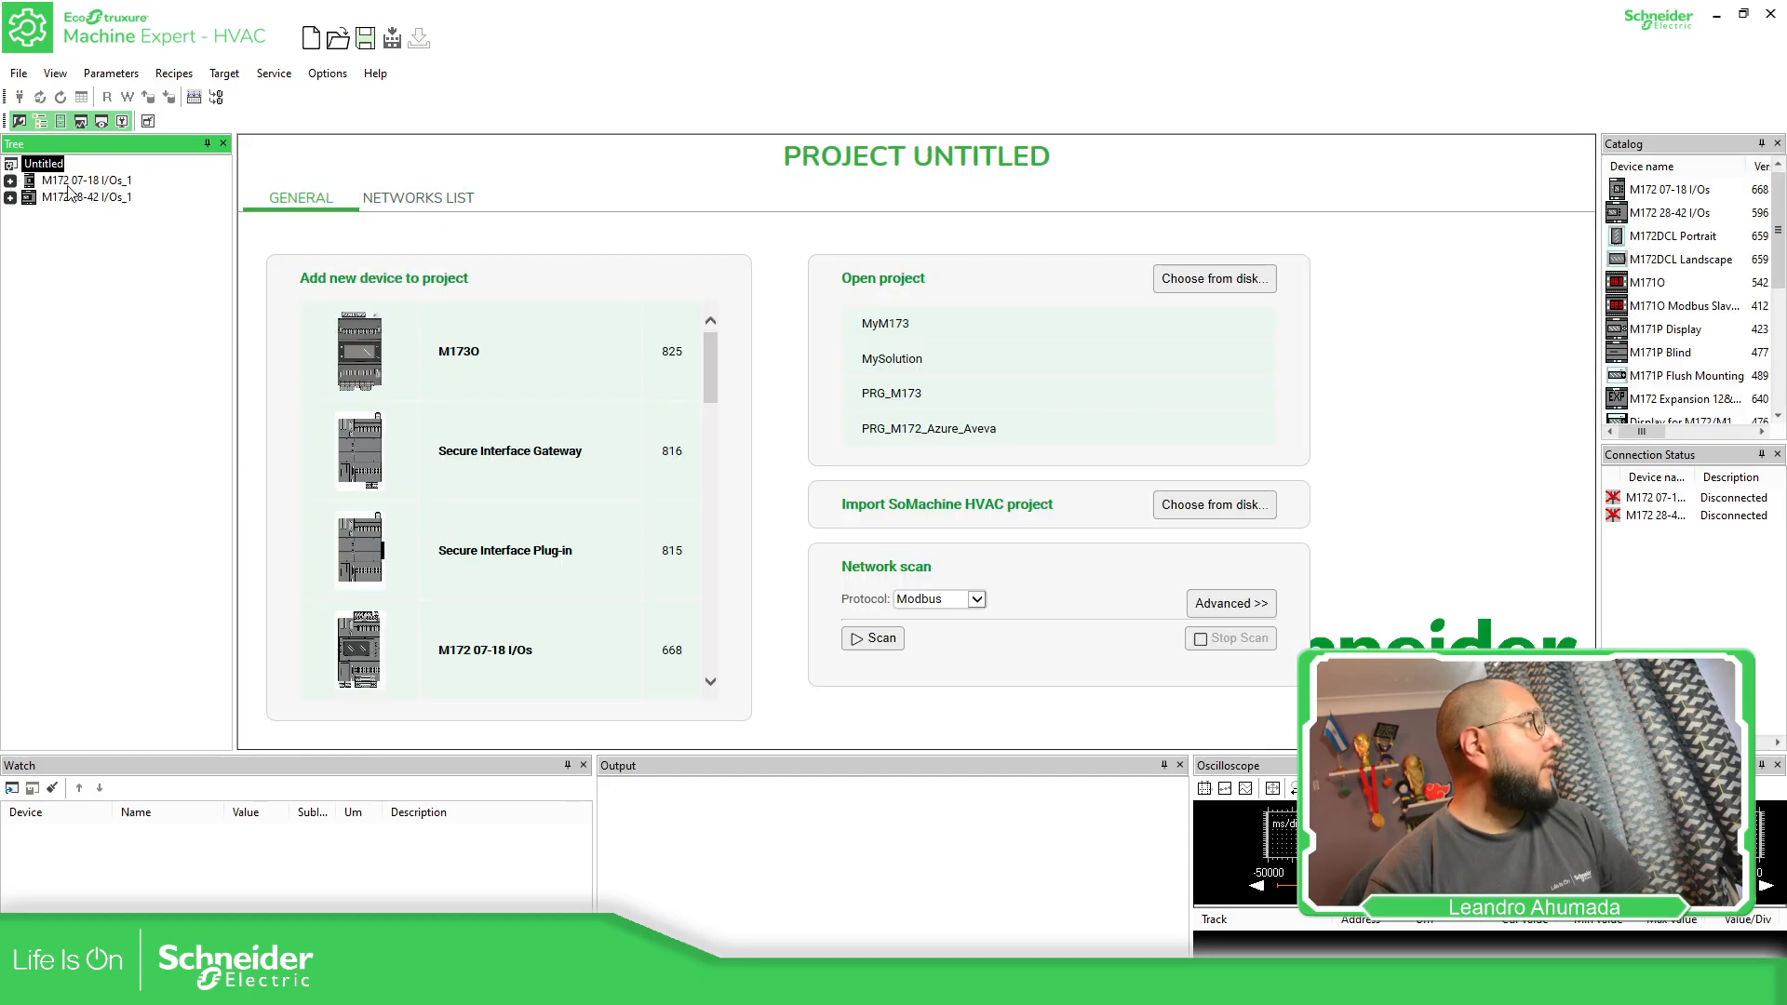
pyautogui.click(28, 74)
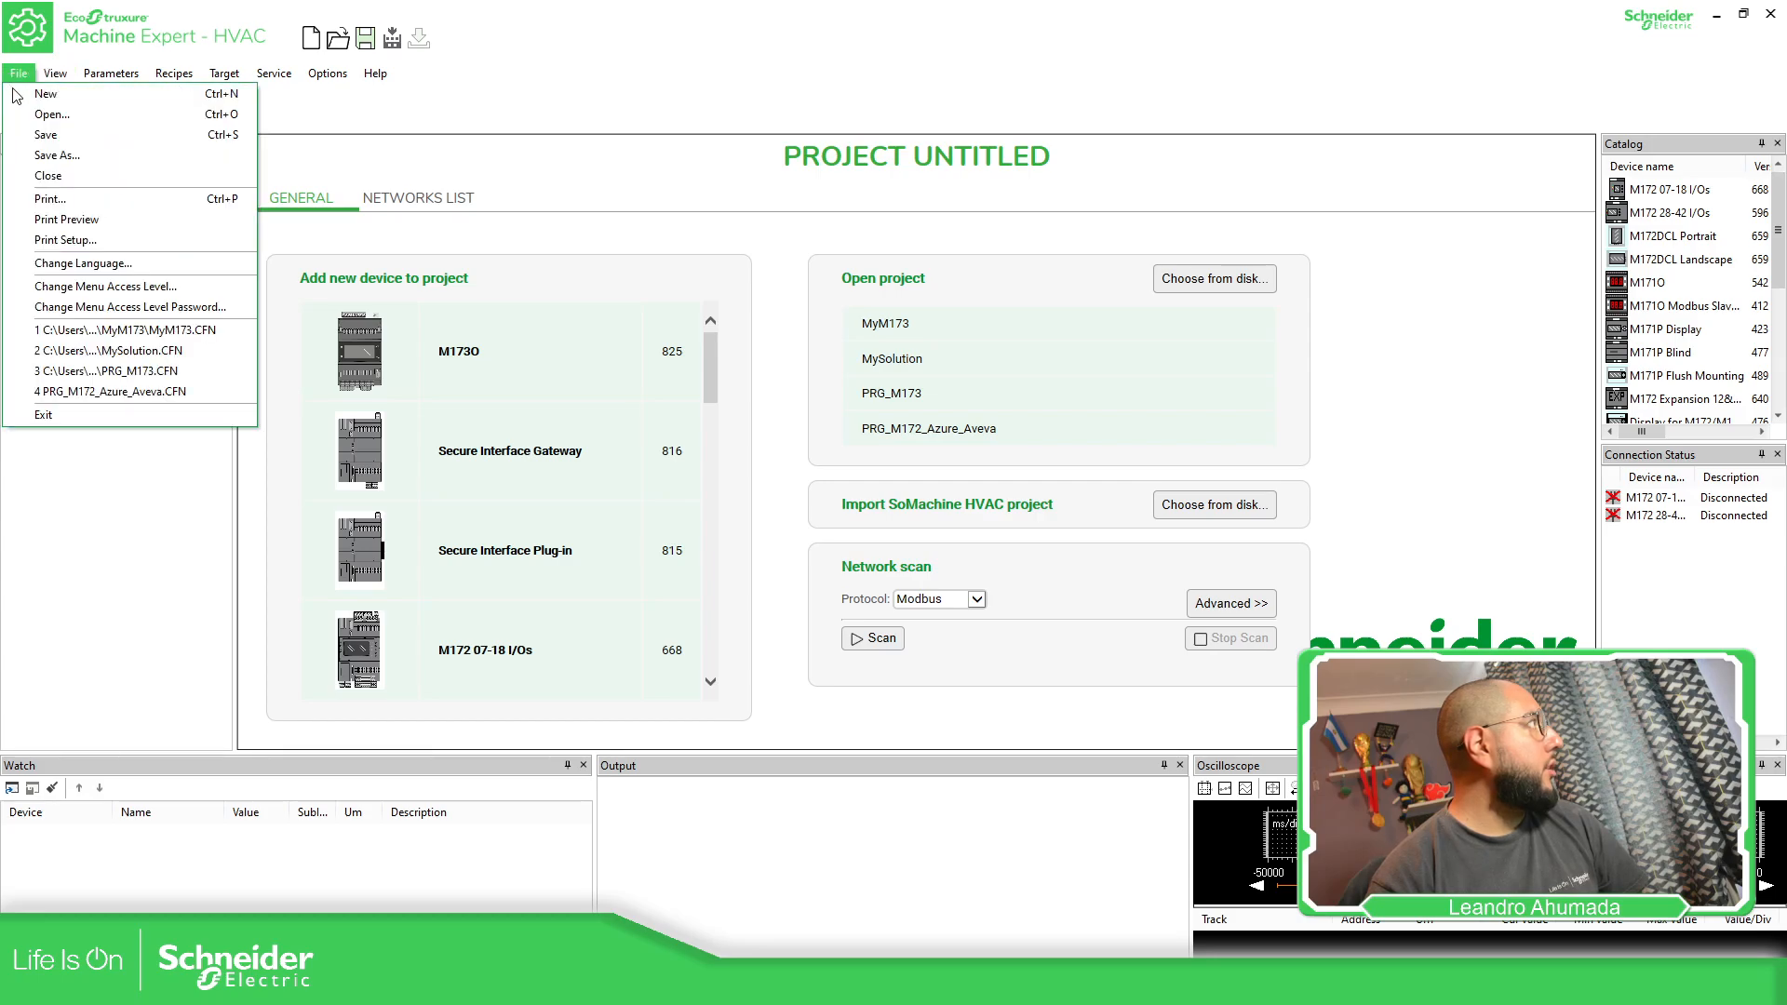
pyautogui.click(50, 158)
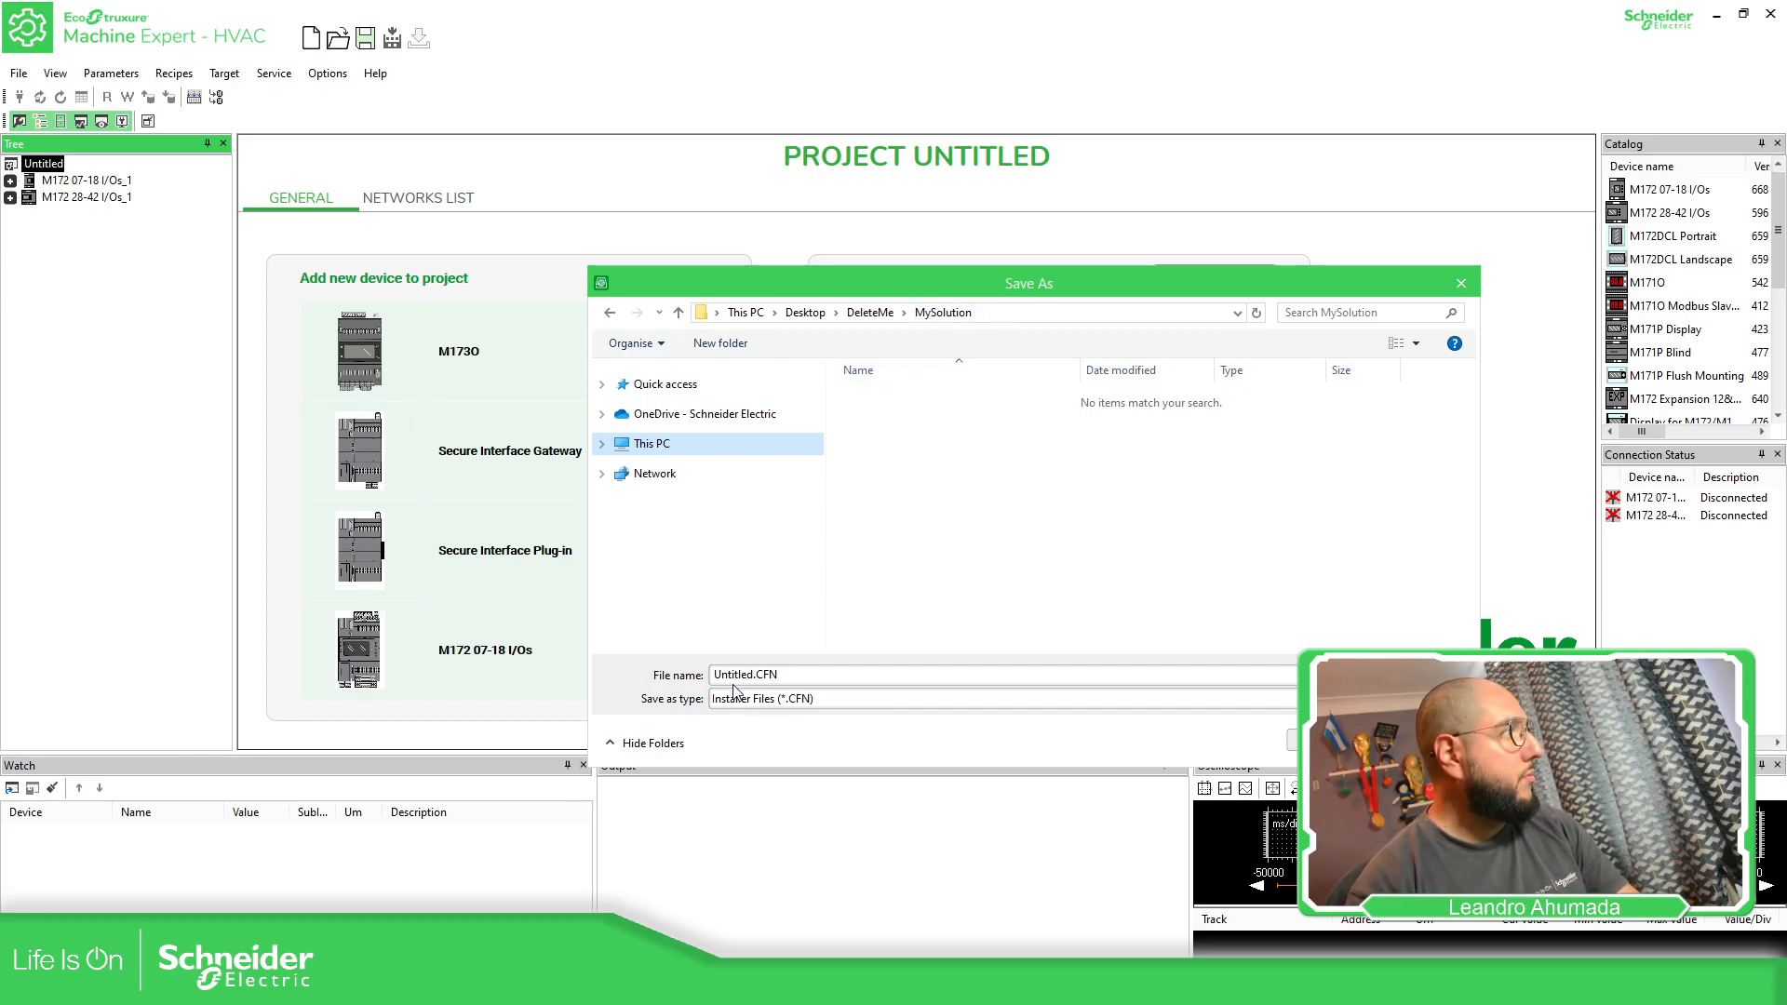
pyautogui.doubleClick(760, 672)
pyautogui.moveTo(751, 672); pyautogui.dragTo(683, 669)
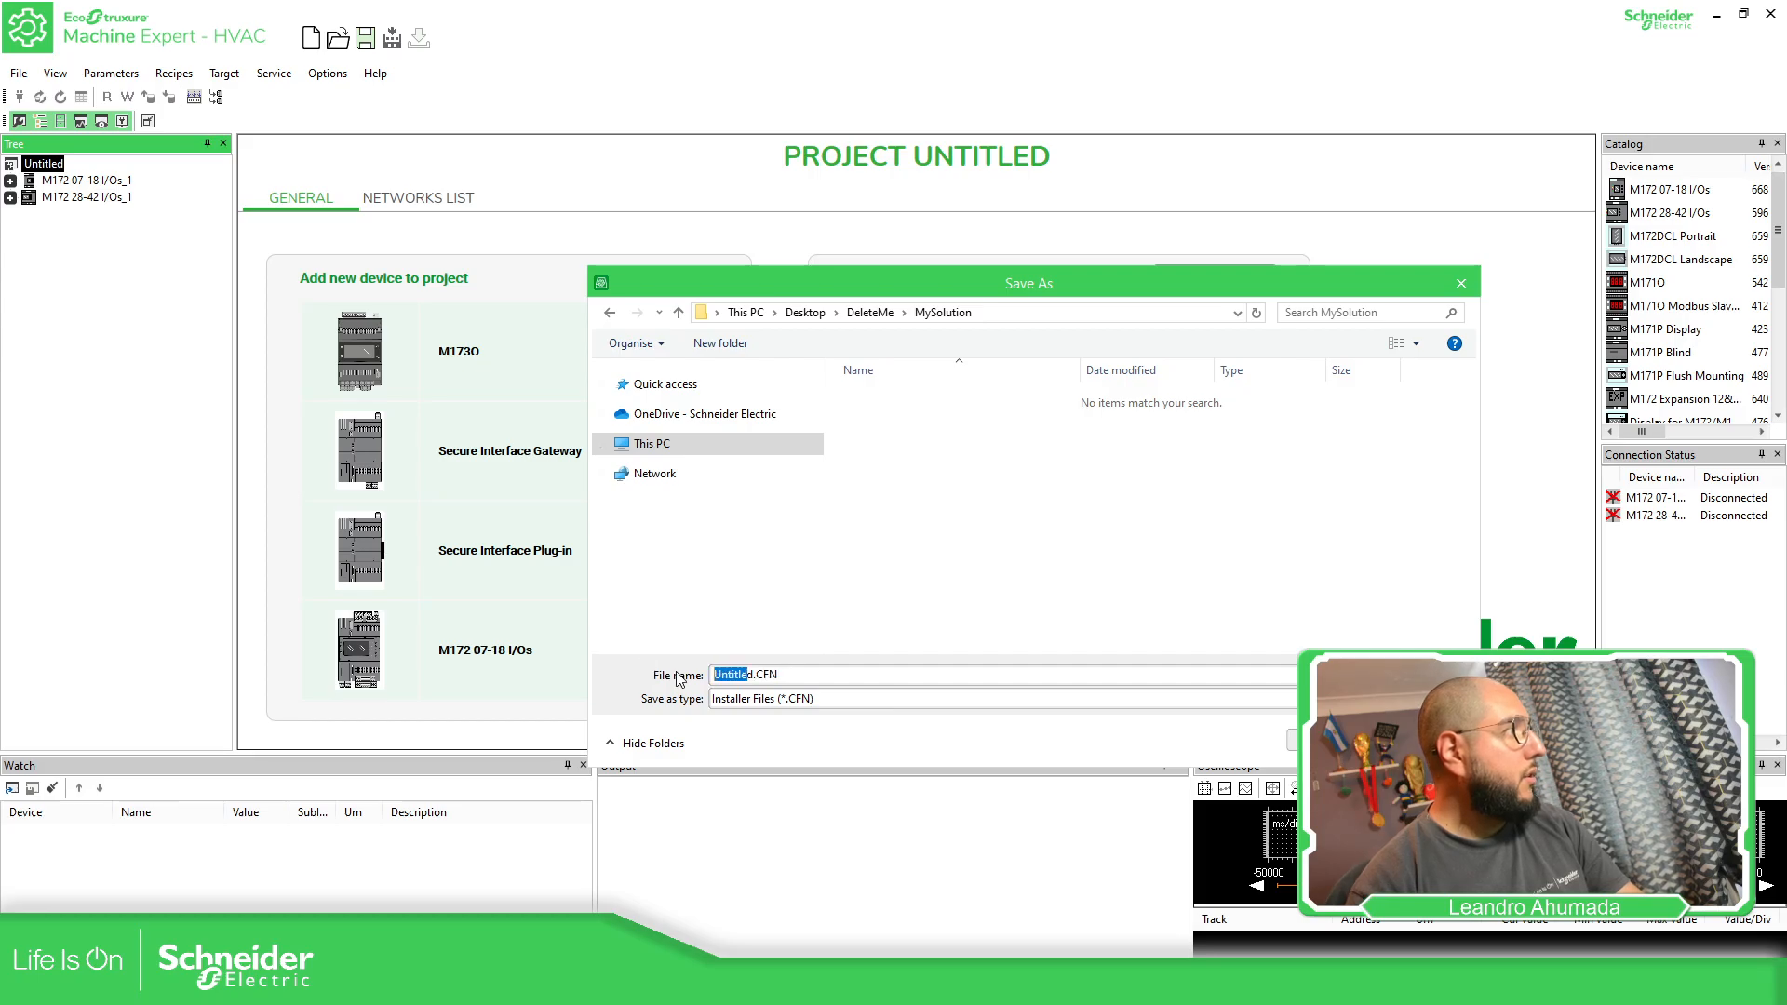
pyautogui.press('BackSpace')
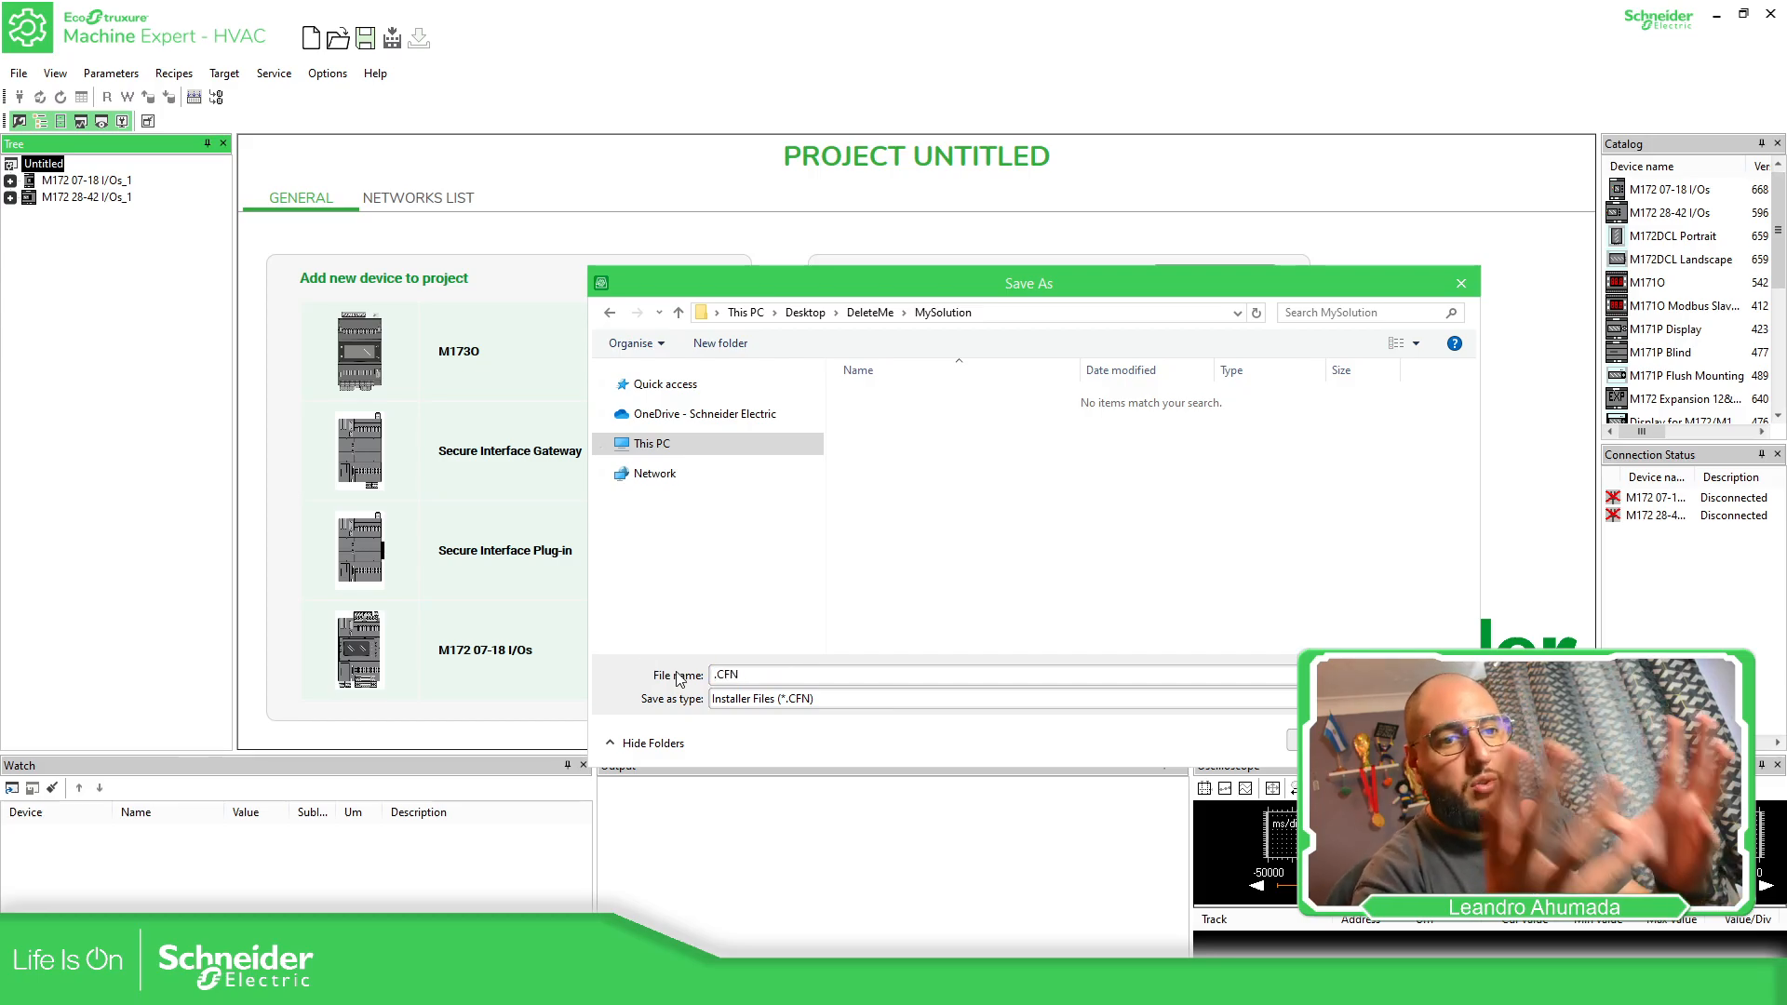
pyautogui.write('MySolution')
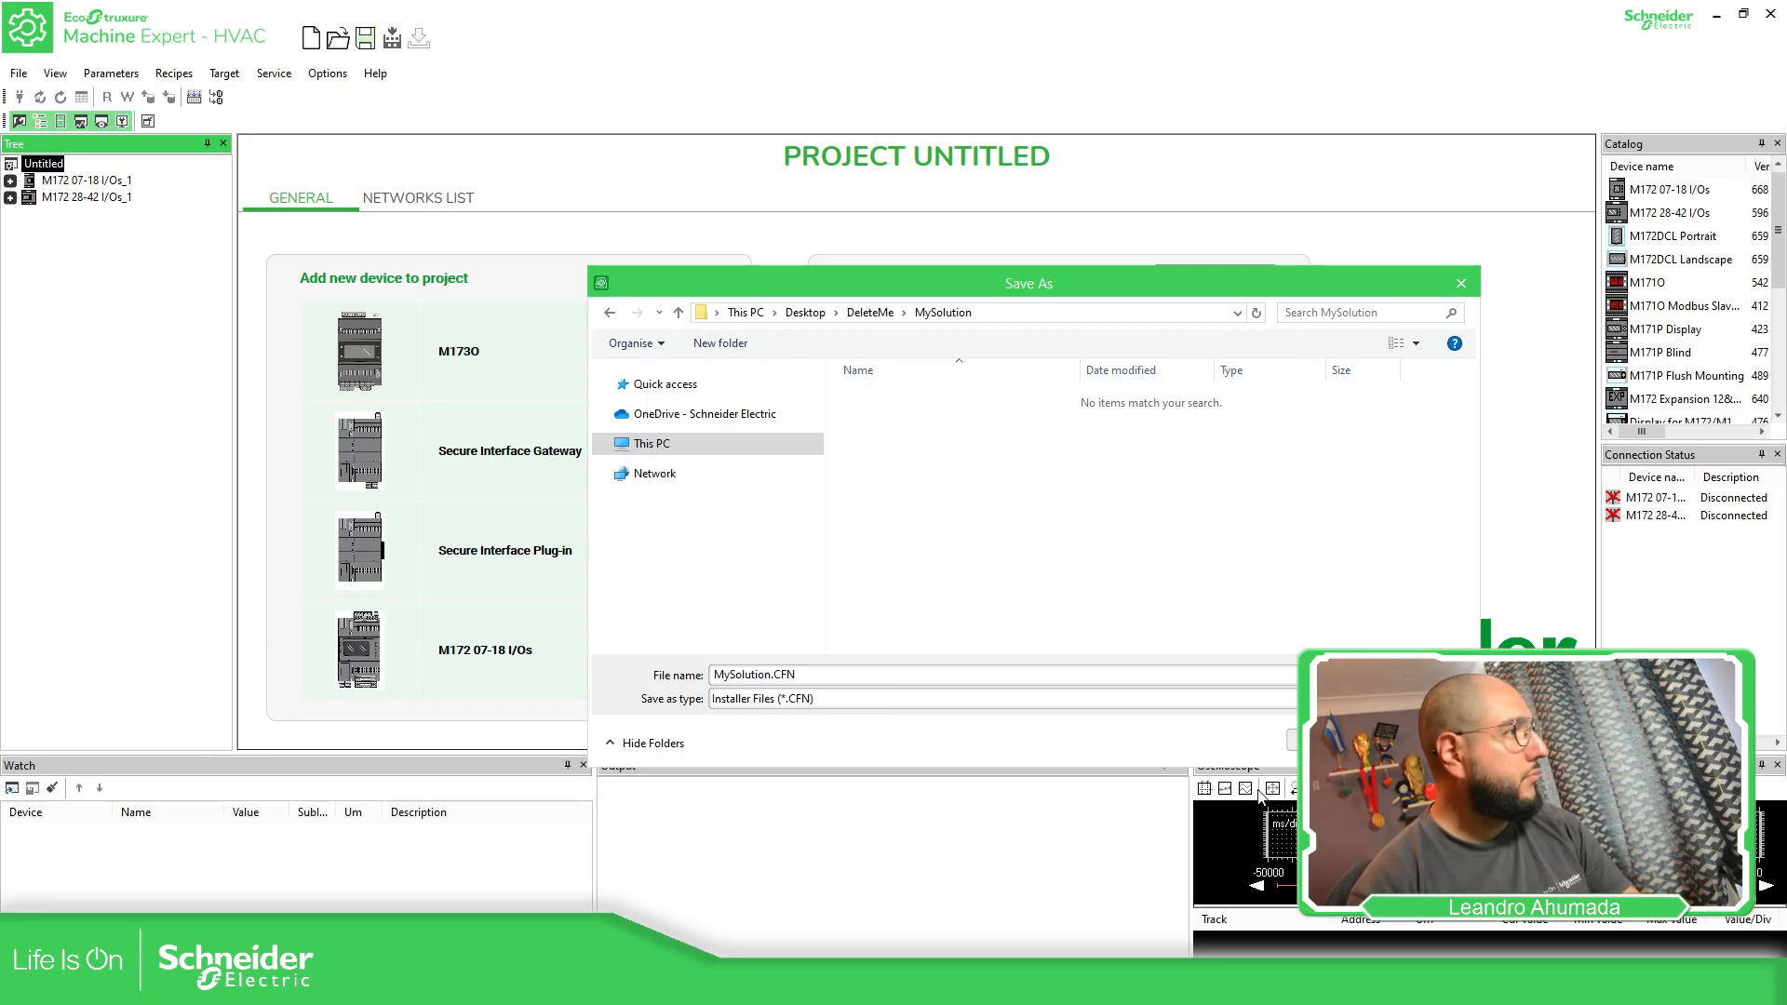
pyautogui.press('Return')
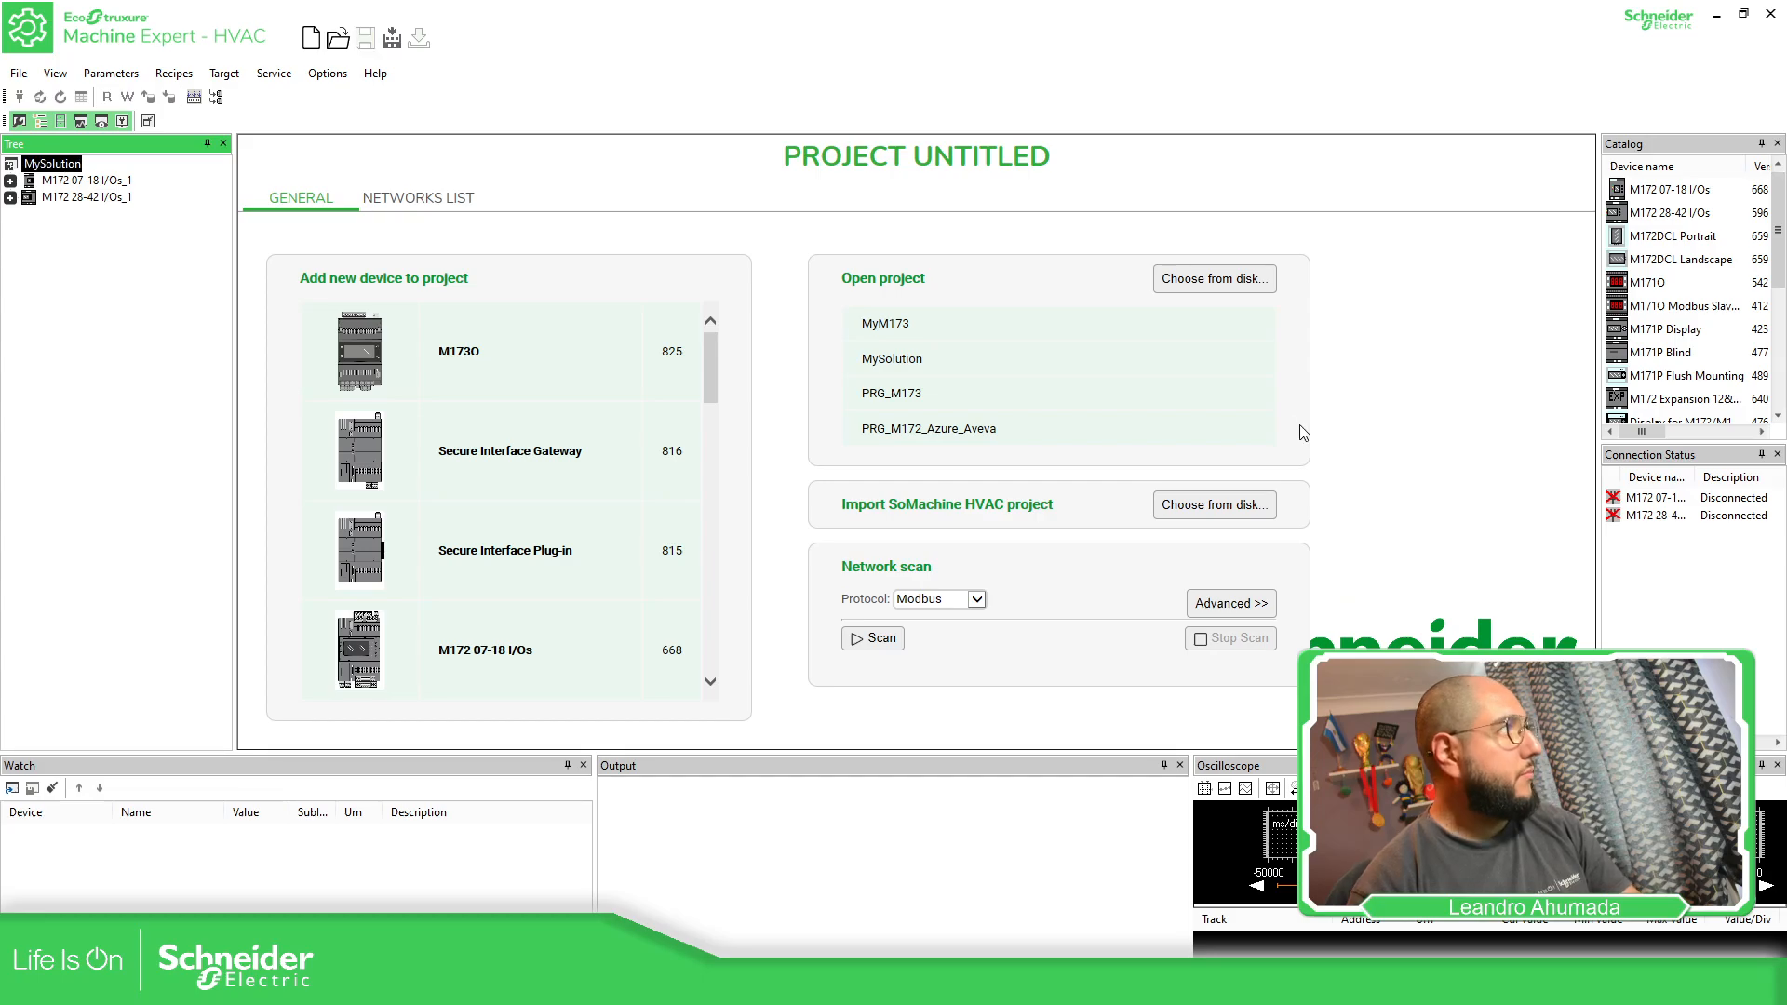
# Rename the M172 07-18 I/Os device as PLC_A
pyautogui.click(84, 181)
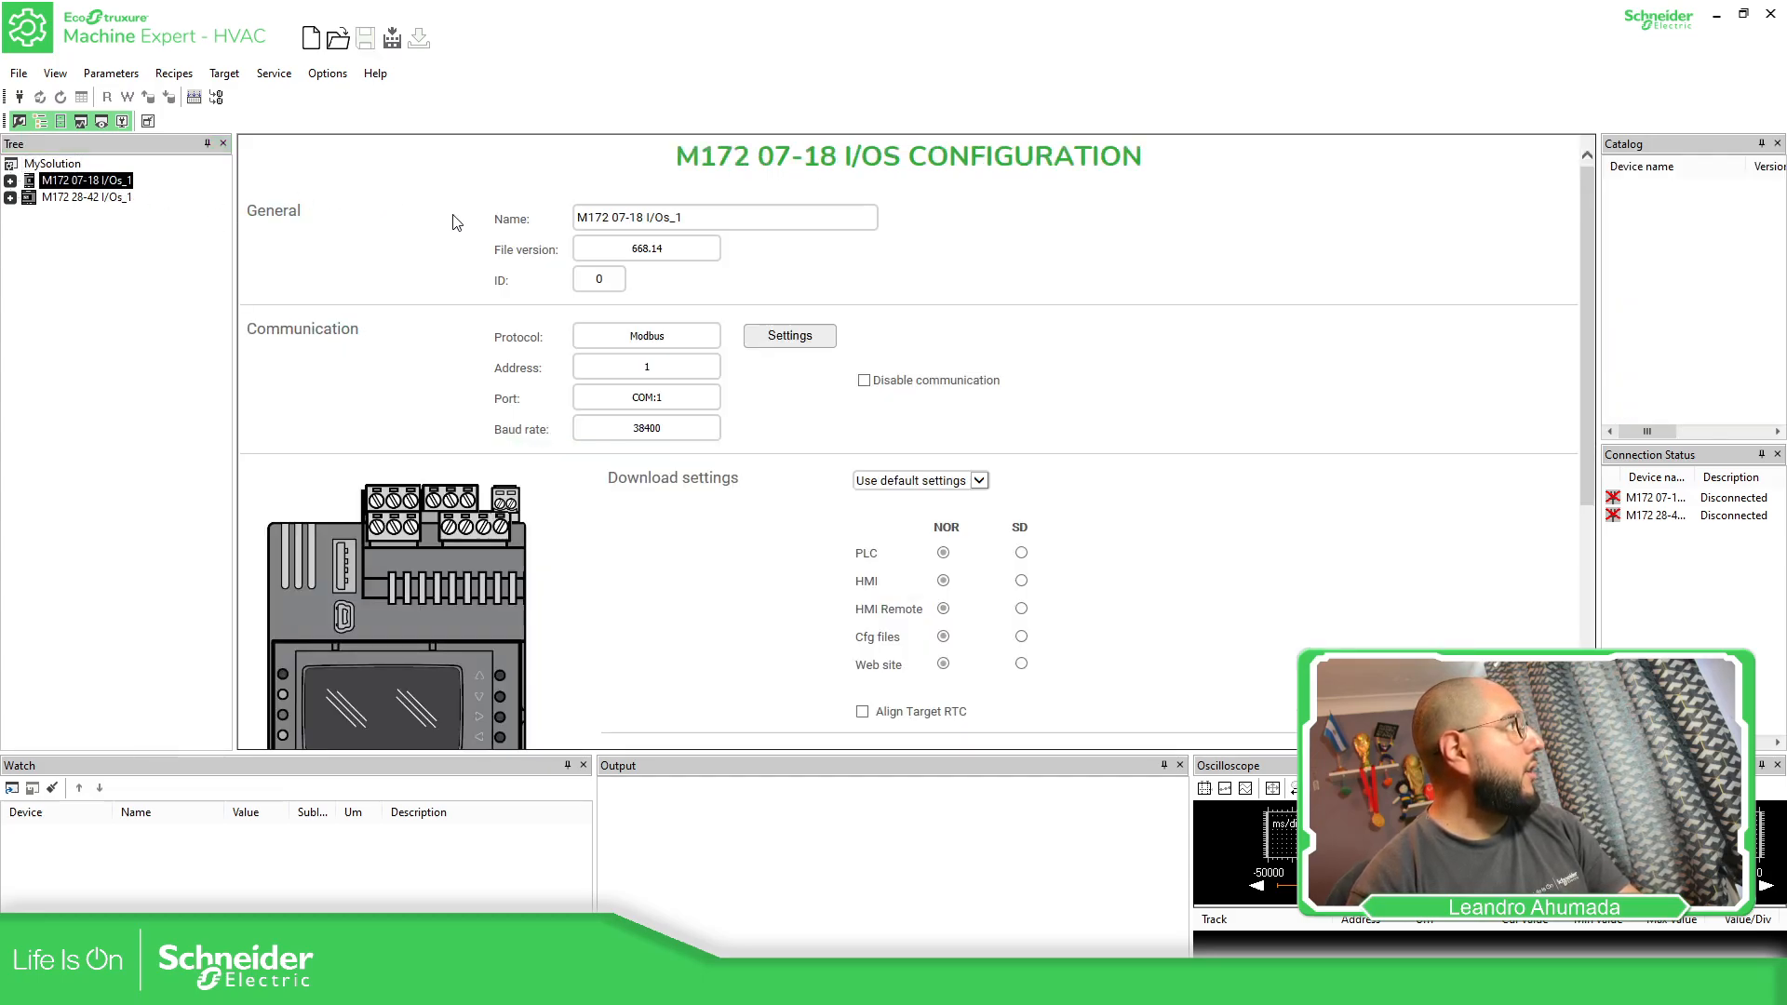
pyautogui.moveTo(710, 216); pyautogui.dragTo(538, 217)
pyautogui.write('PL')
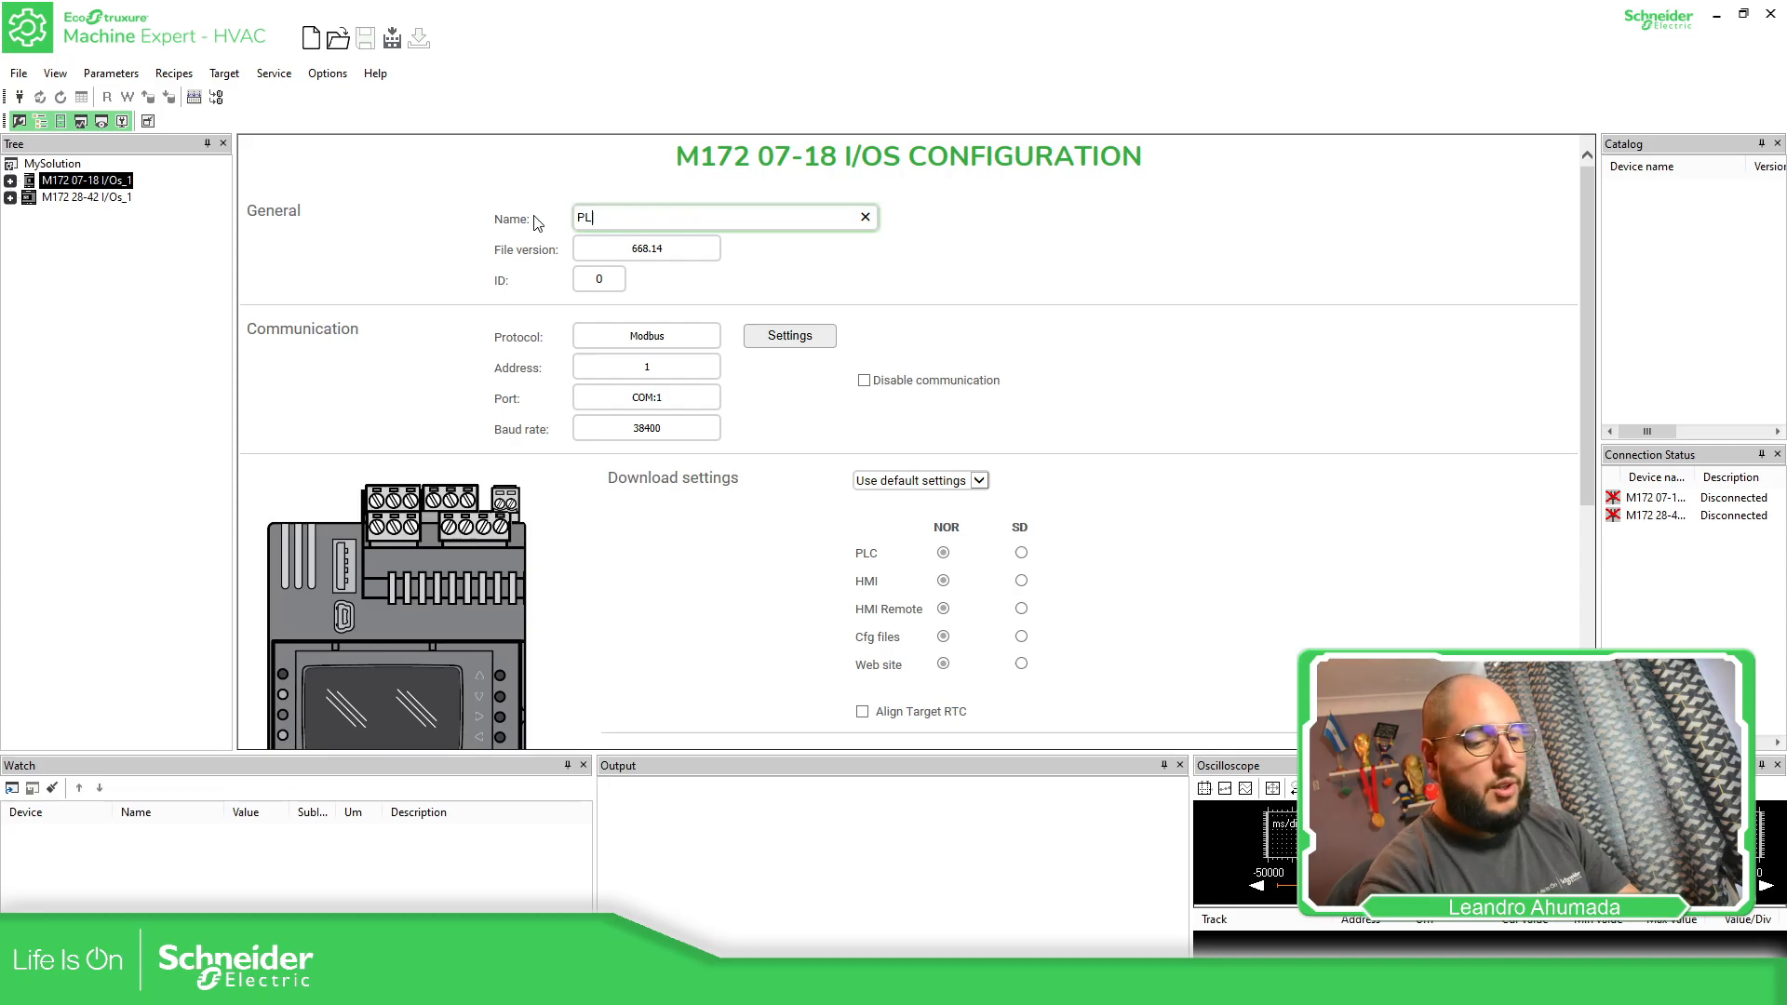
pyautogui.write('C_A')
pyautogui.press('Return')
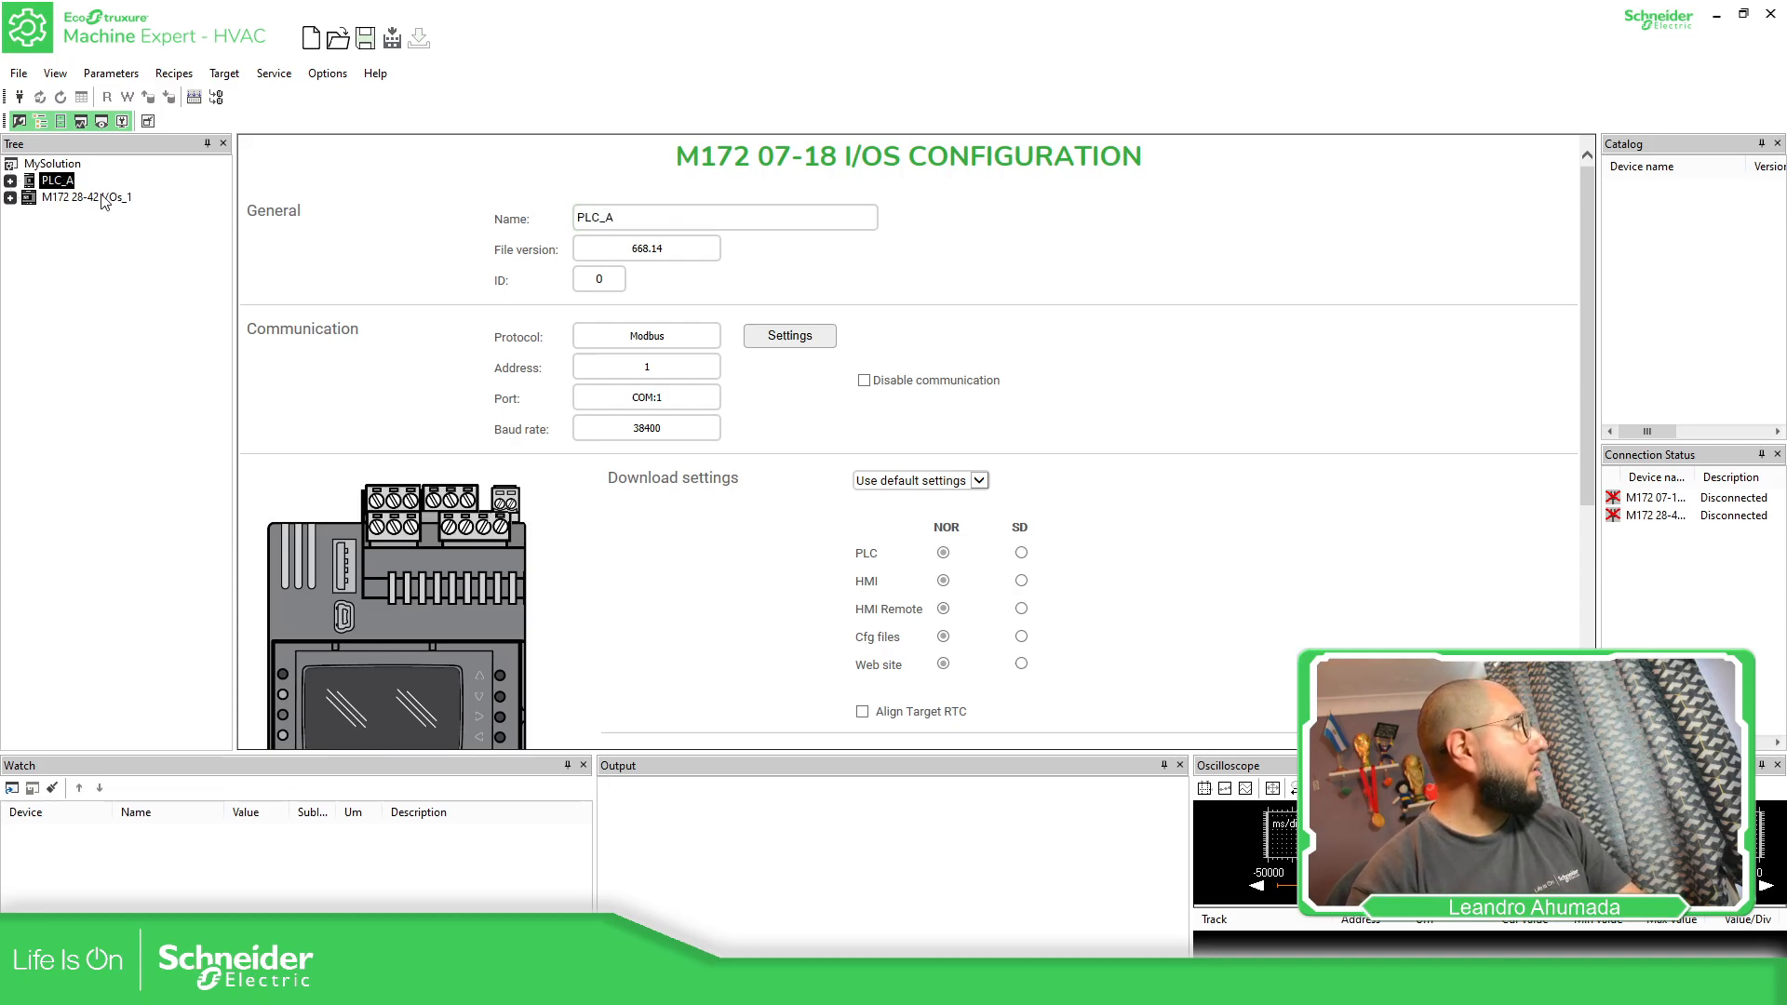
# Rename the M172 28-42 I/Os device as PLC_B
pyautogui.click(102, 197)
pyautogui.click(706, 220)
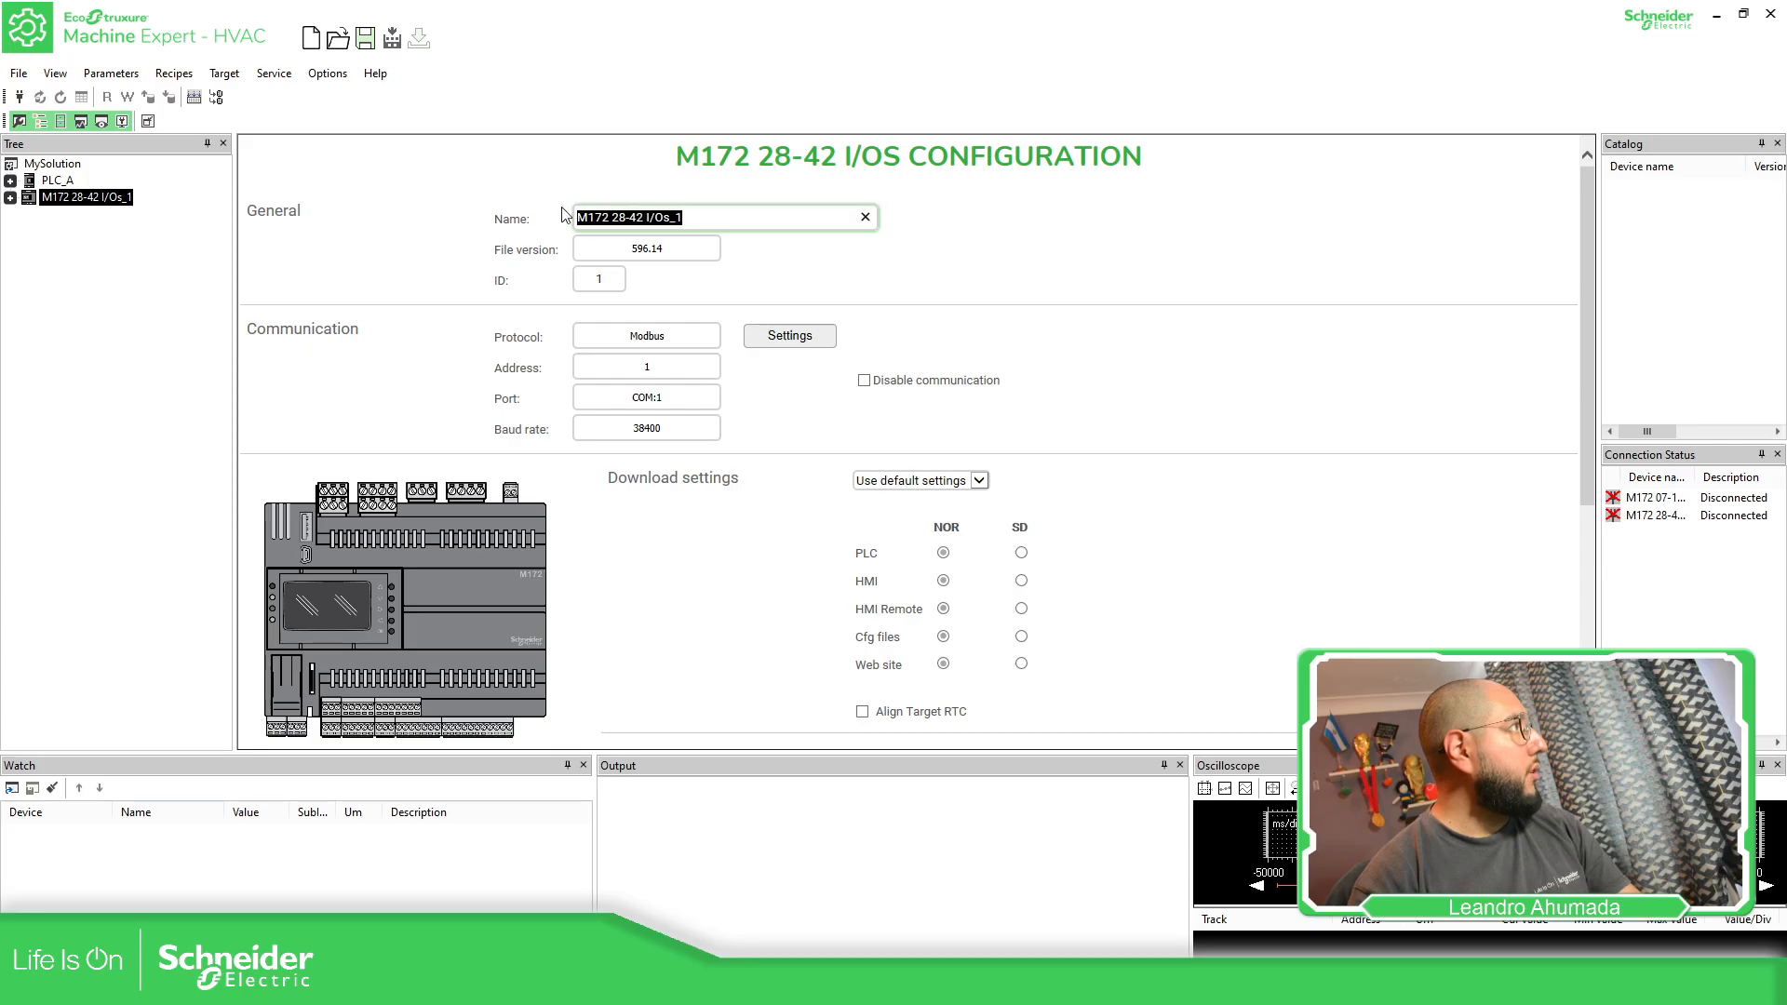
pyautogui.write('PLC')
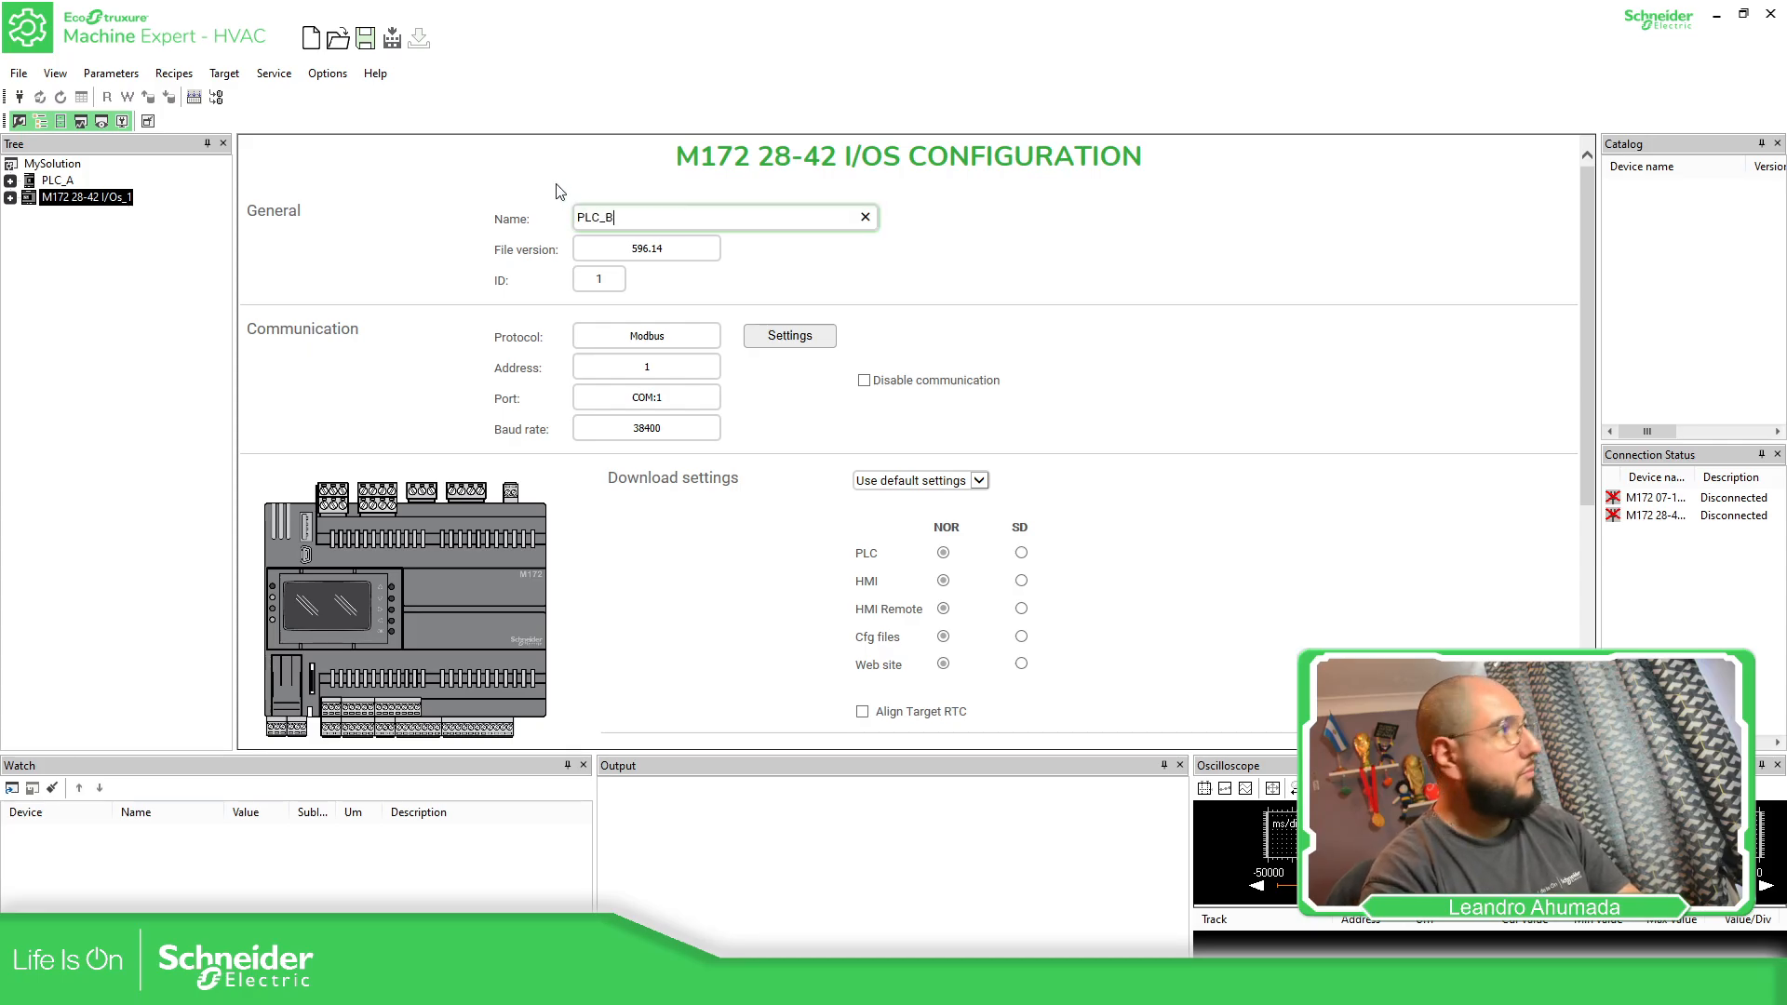
pyautogui.write('_B')
pyautogui.press('Return')
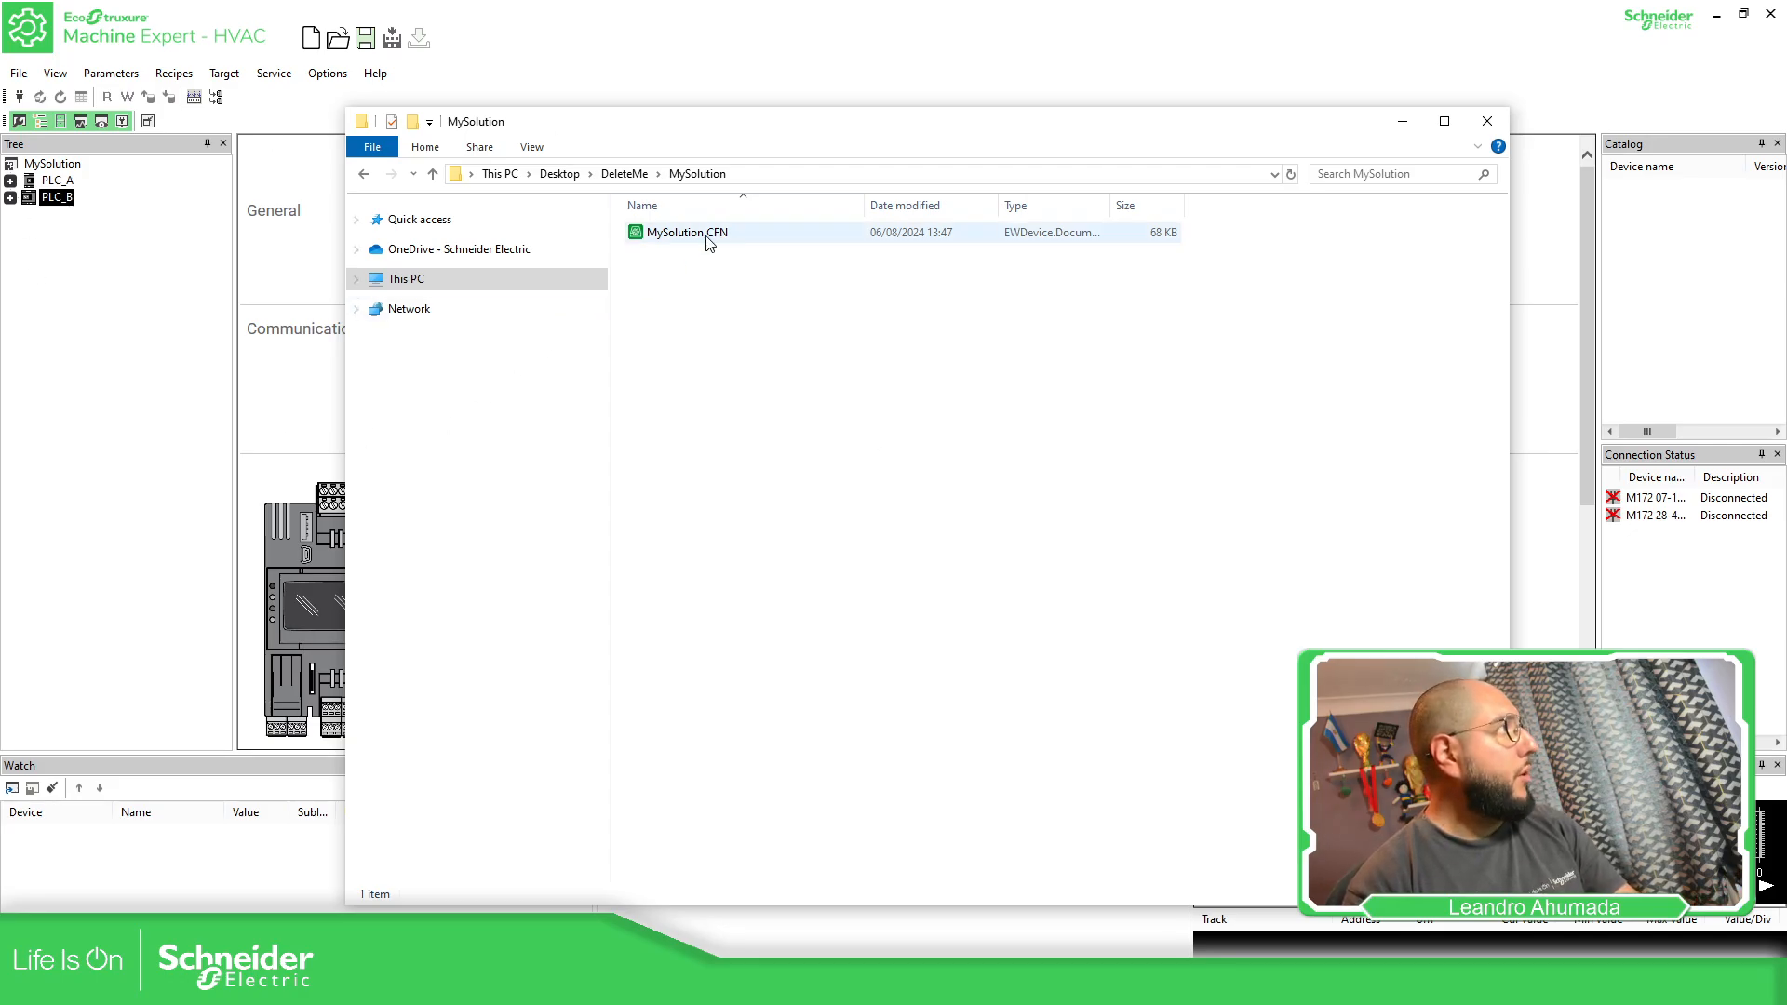
# Return to Machine Expert - HVAC and create a PLC application project named PLC_B for the PLC_B device
pyautogui.moveTo(780, 137); pyautogui.dragTo(1019, 205)
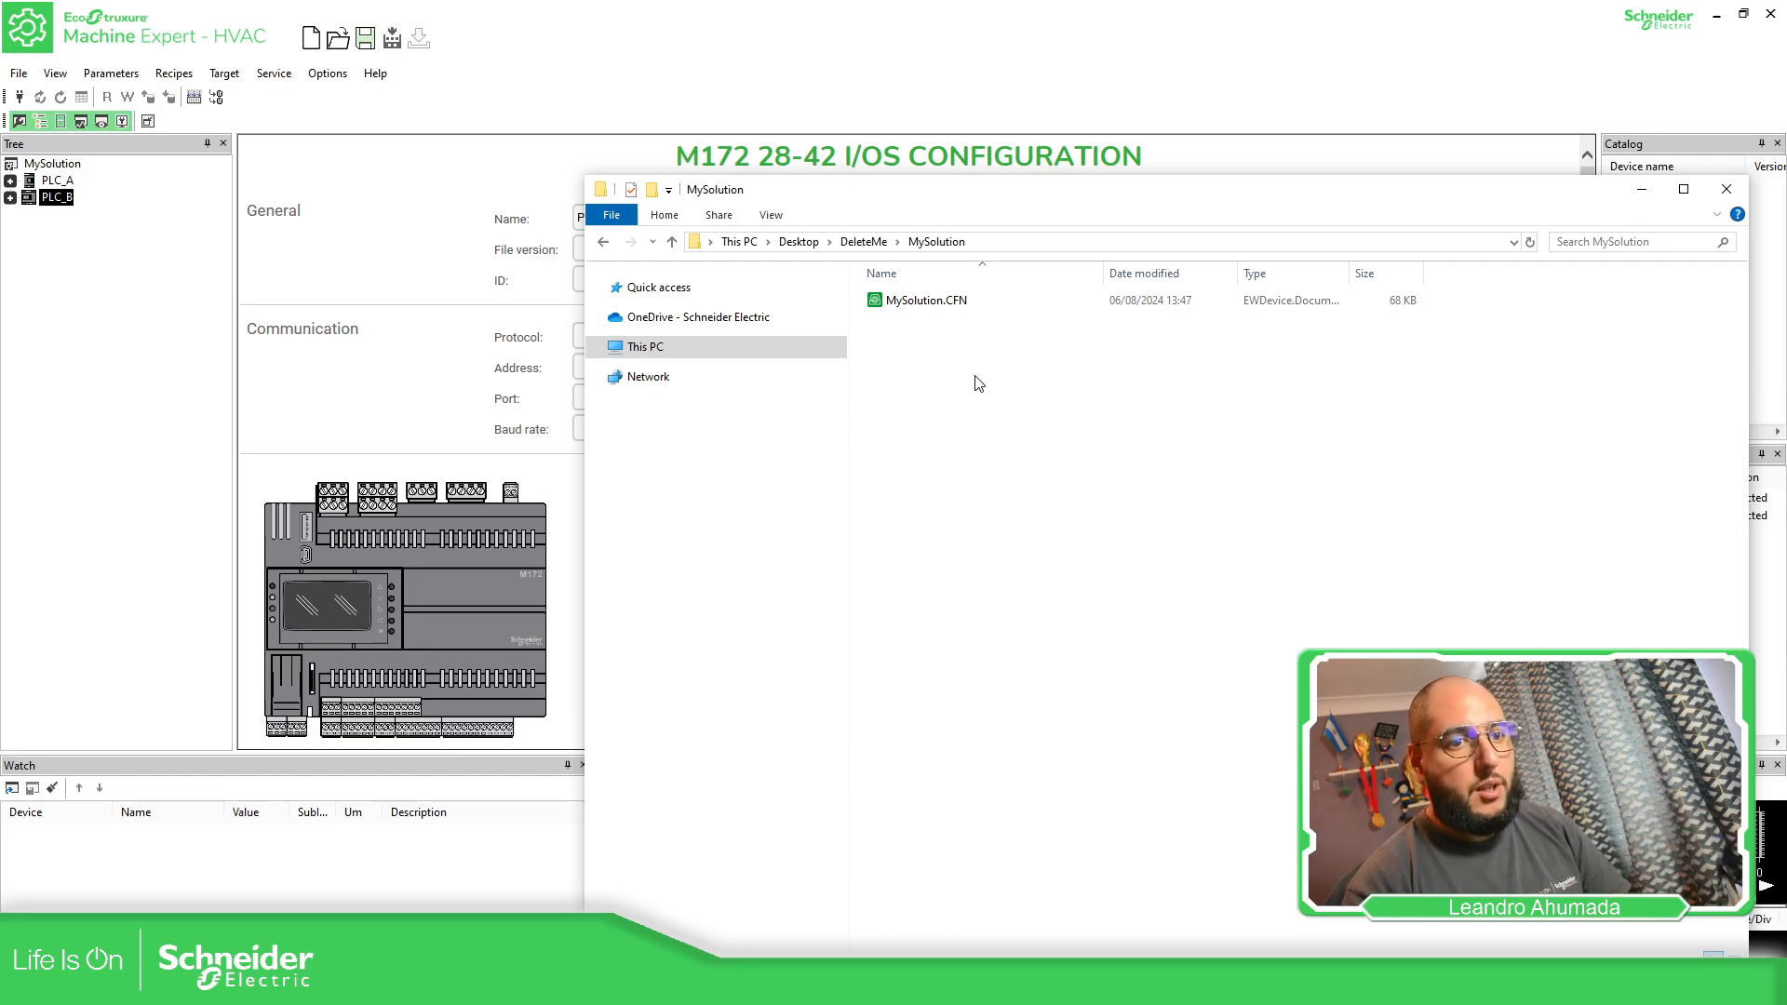
pyautogui.click(197, 287)
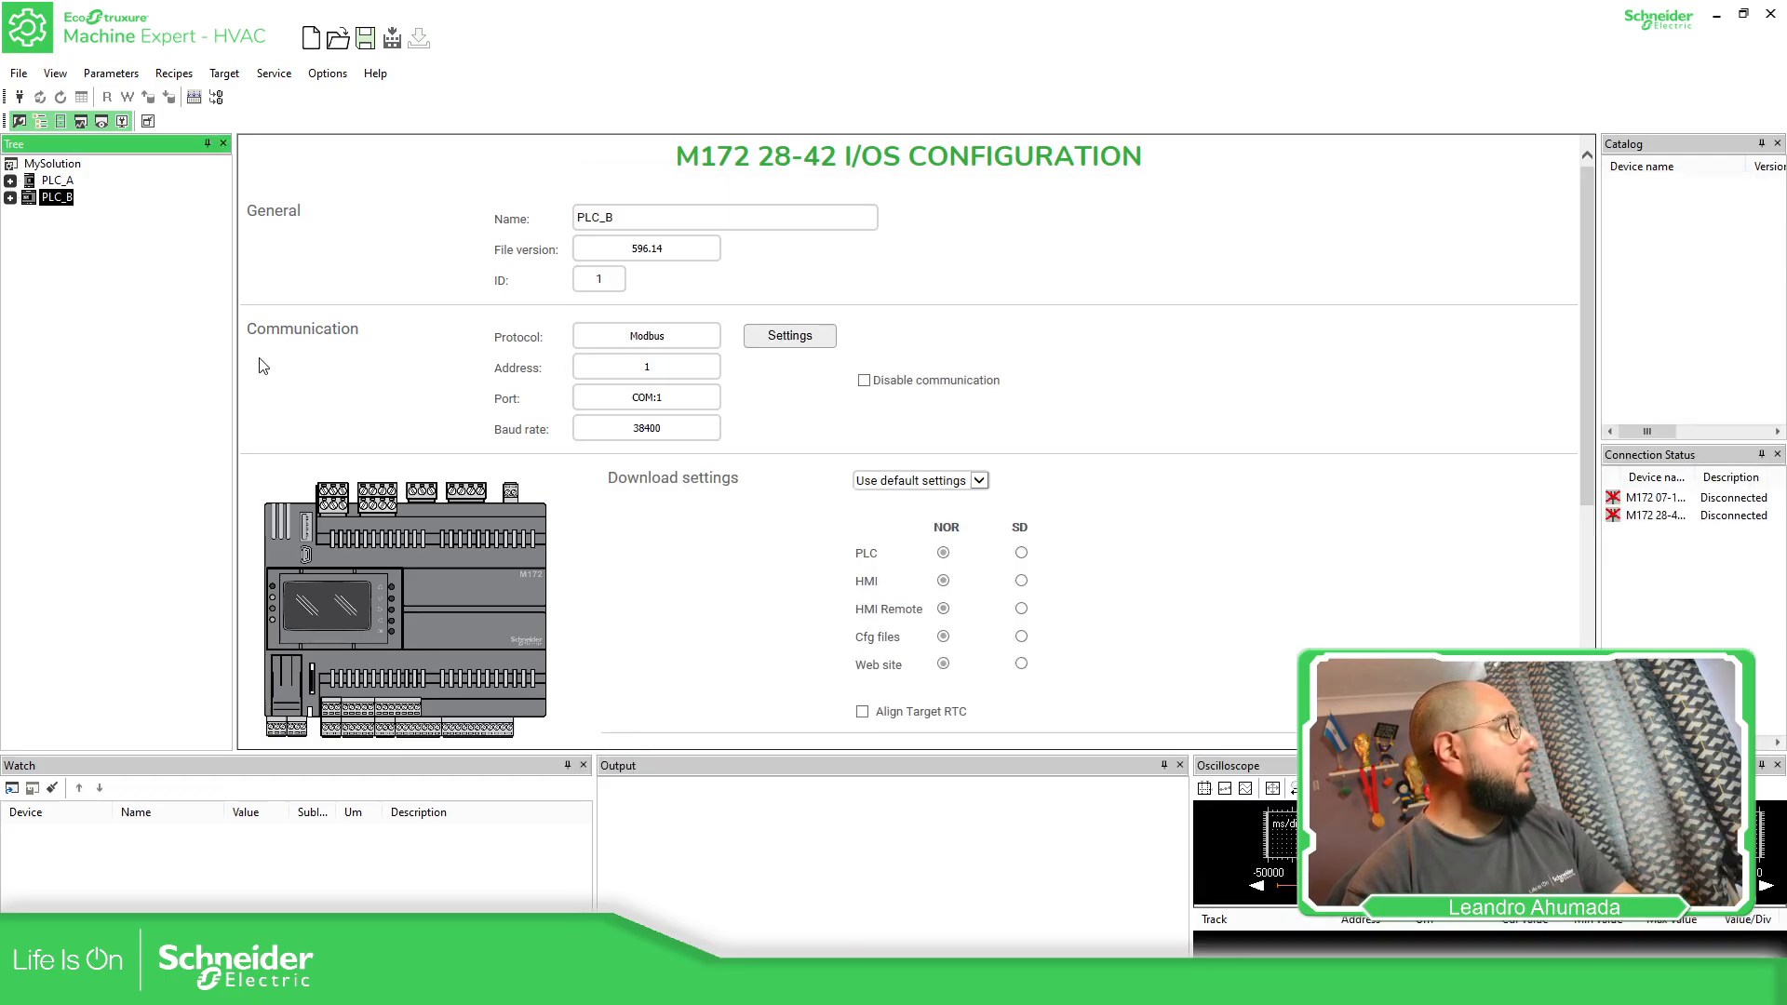
pyautogui.click(10, 198)
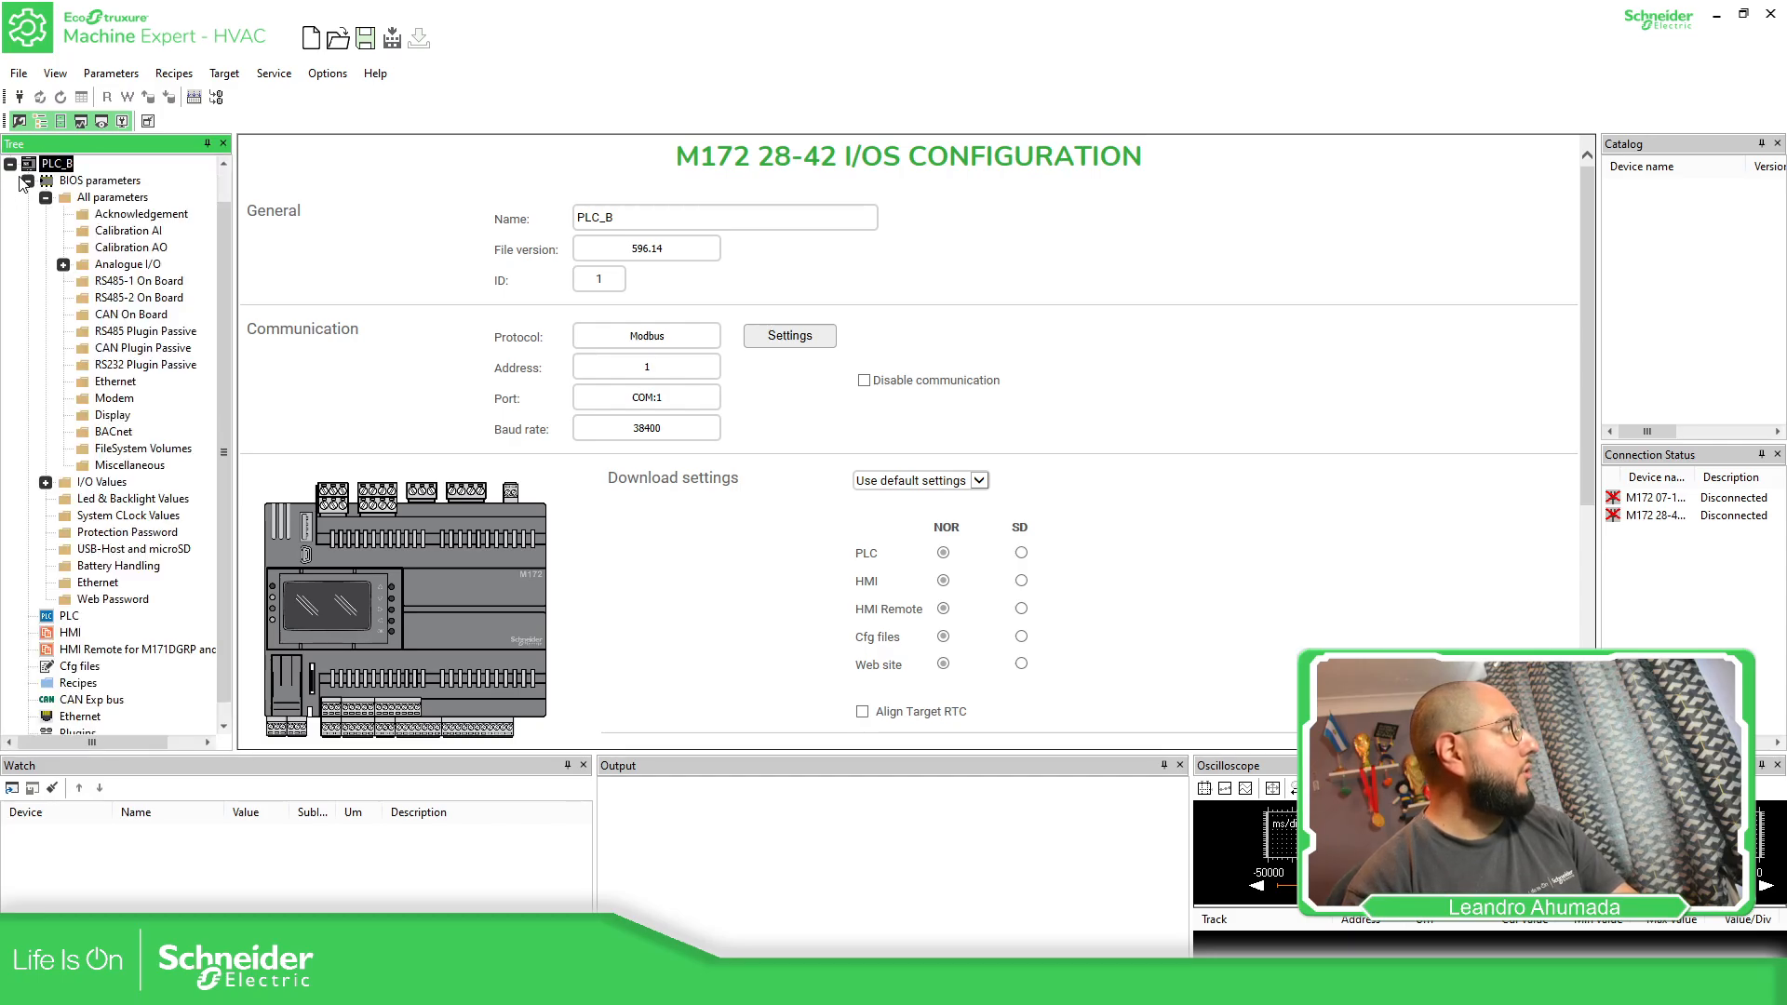
pyautogui.click(28, 181)
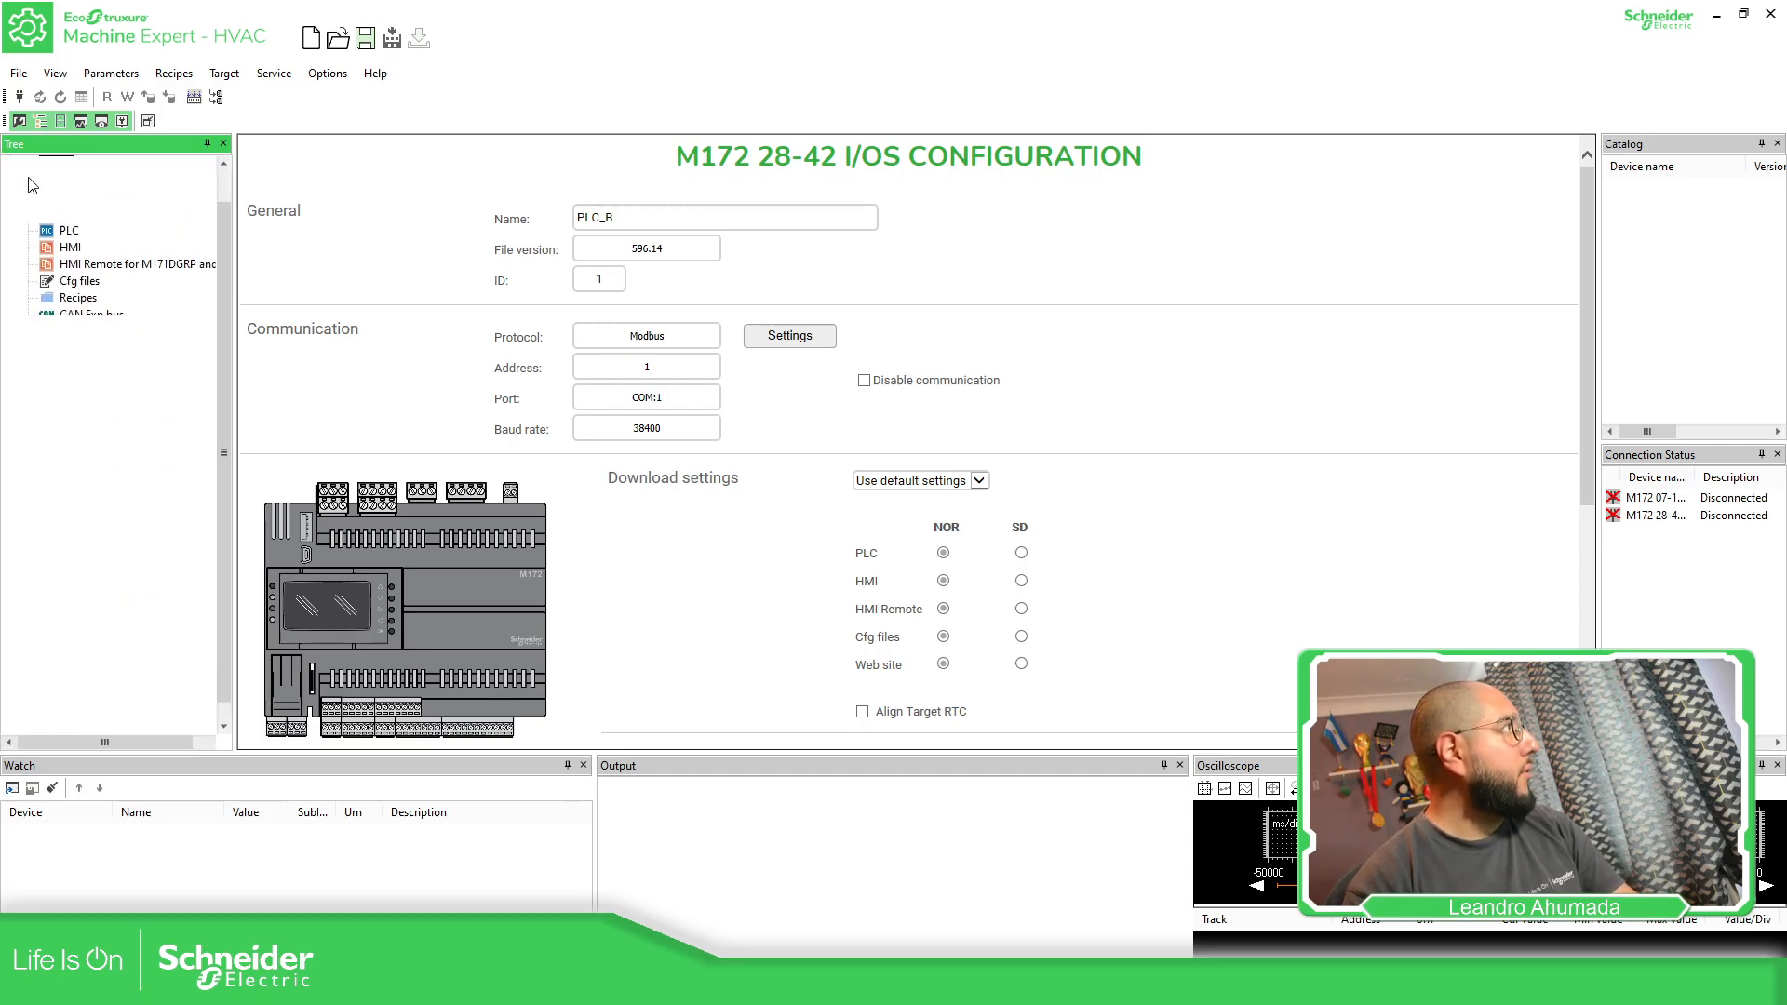
pyautogui.click(69, 232)
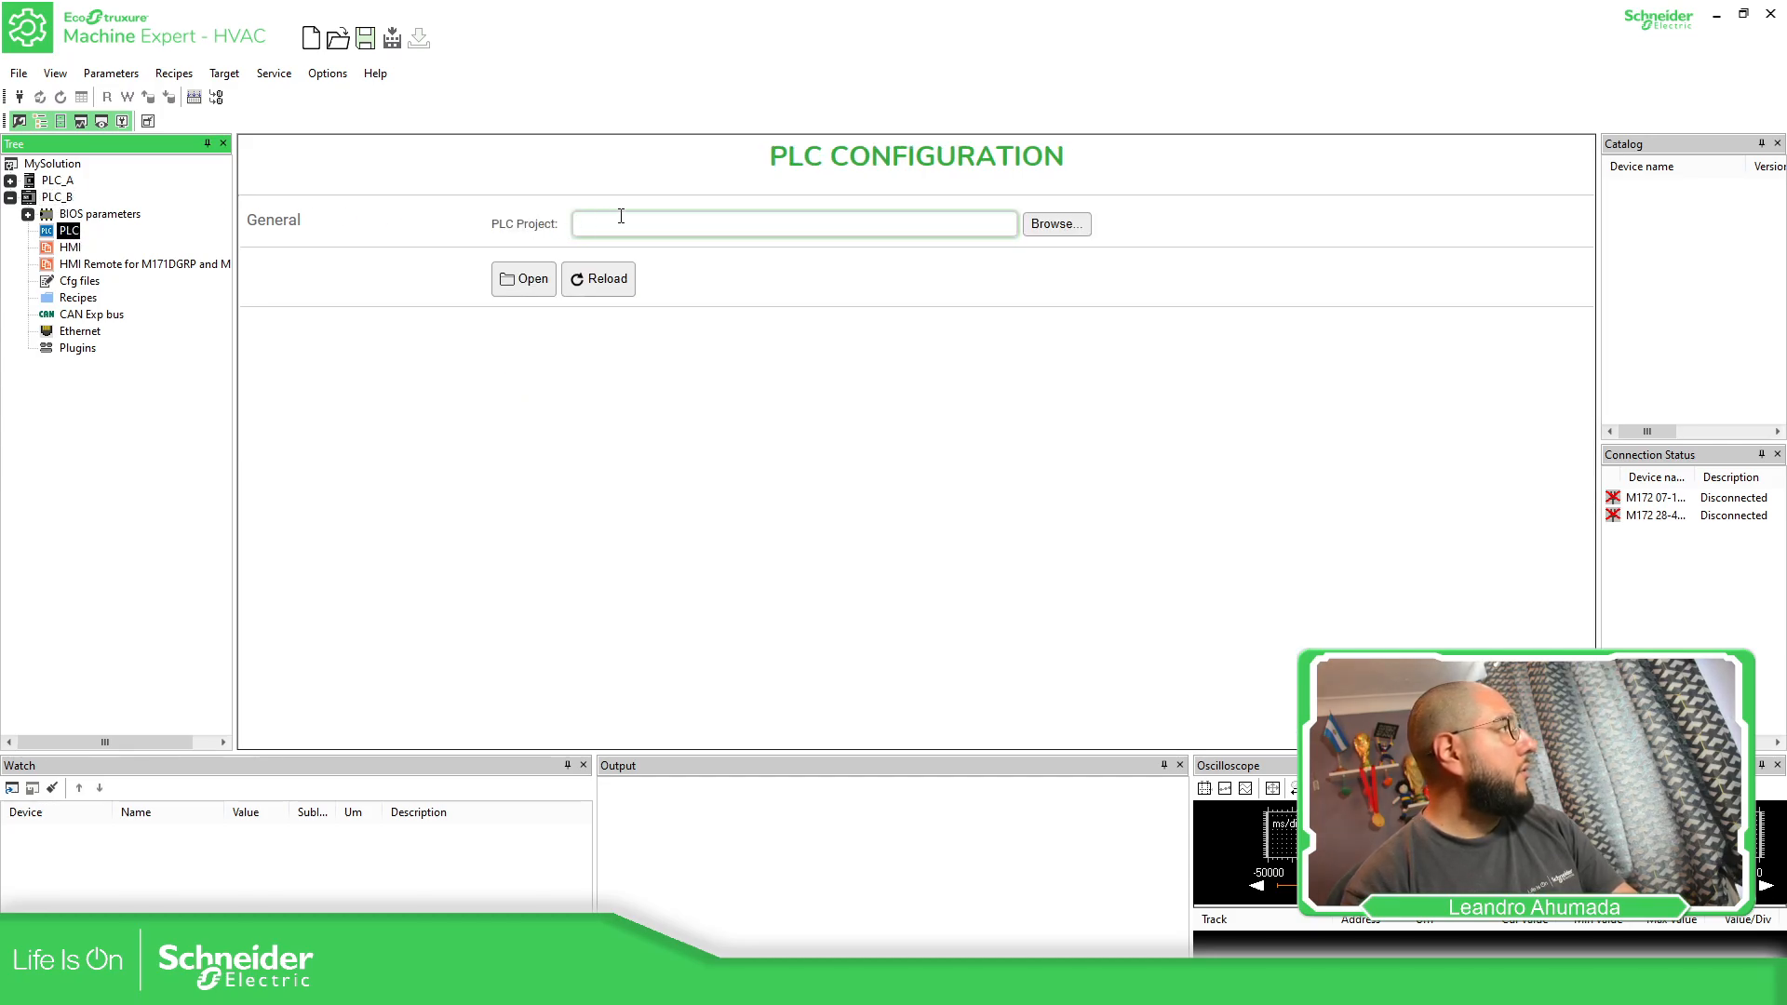
pyautogui.click(1074, 230)
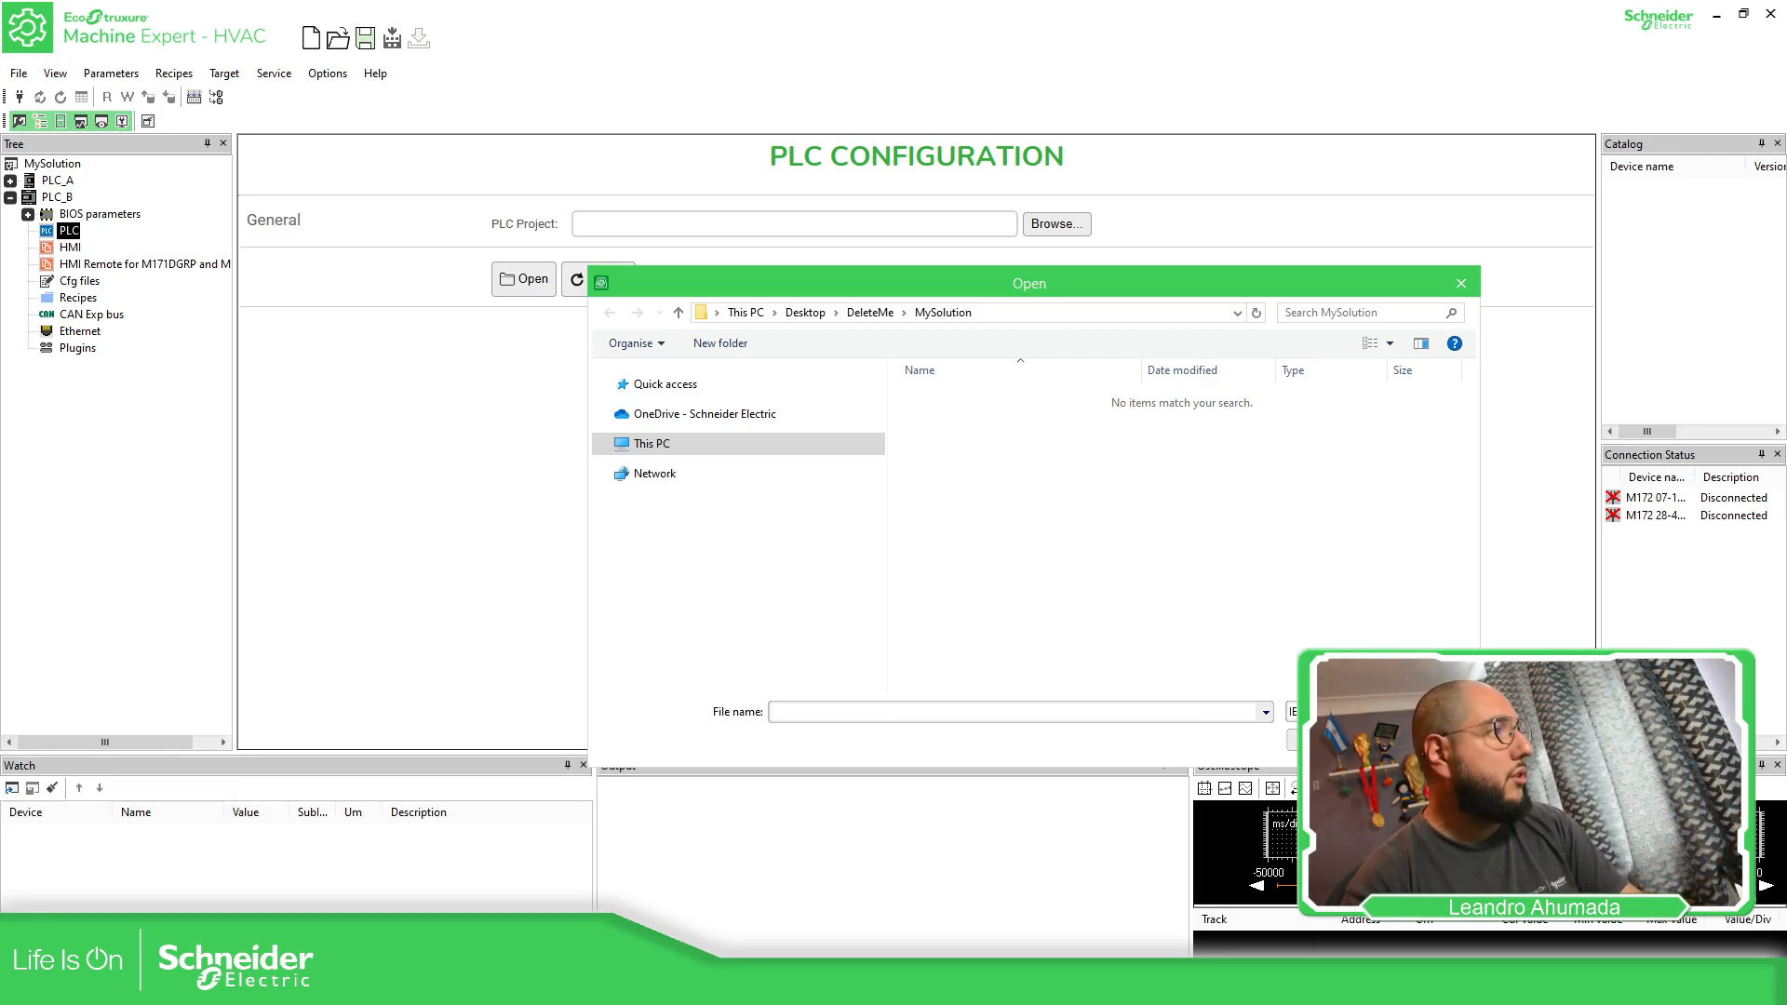
pyautogui.click(1420, 739)
pyautogui.click(536, 272)
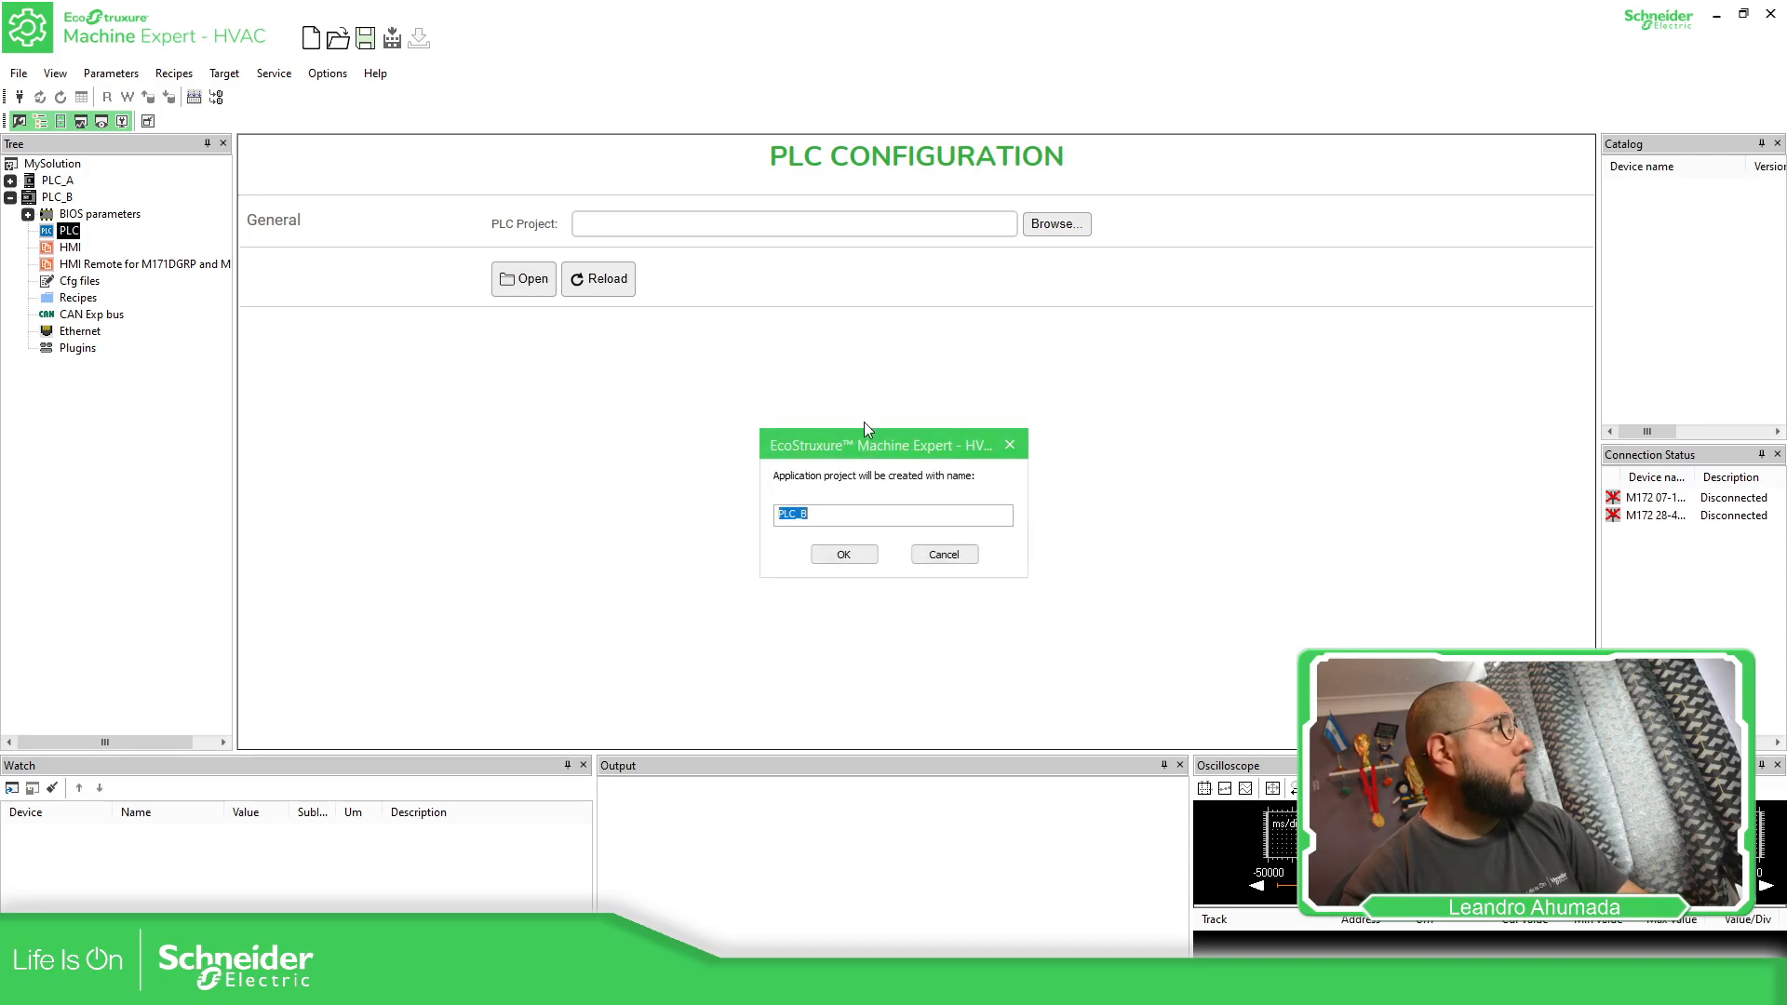
pyautogui.click(835, 513)
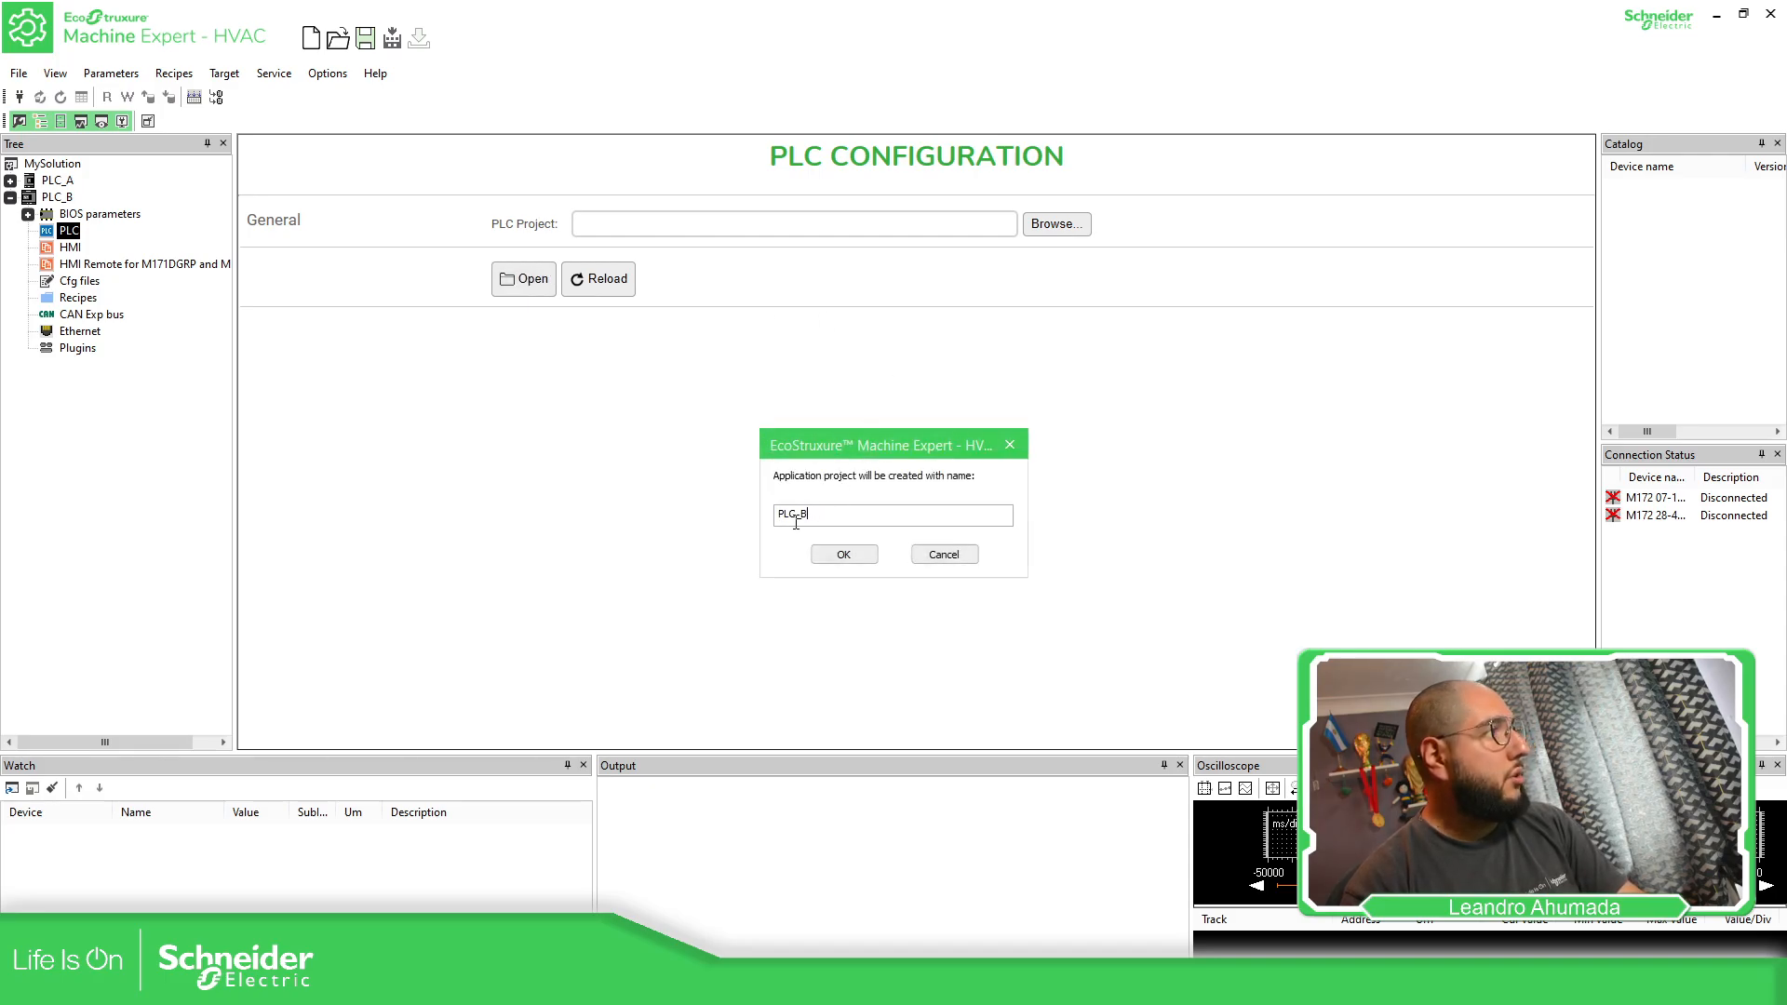
pyautogui.click(842, 555)
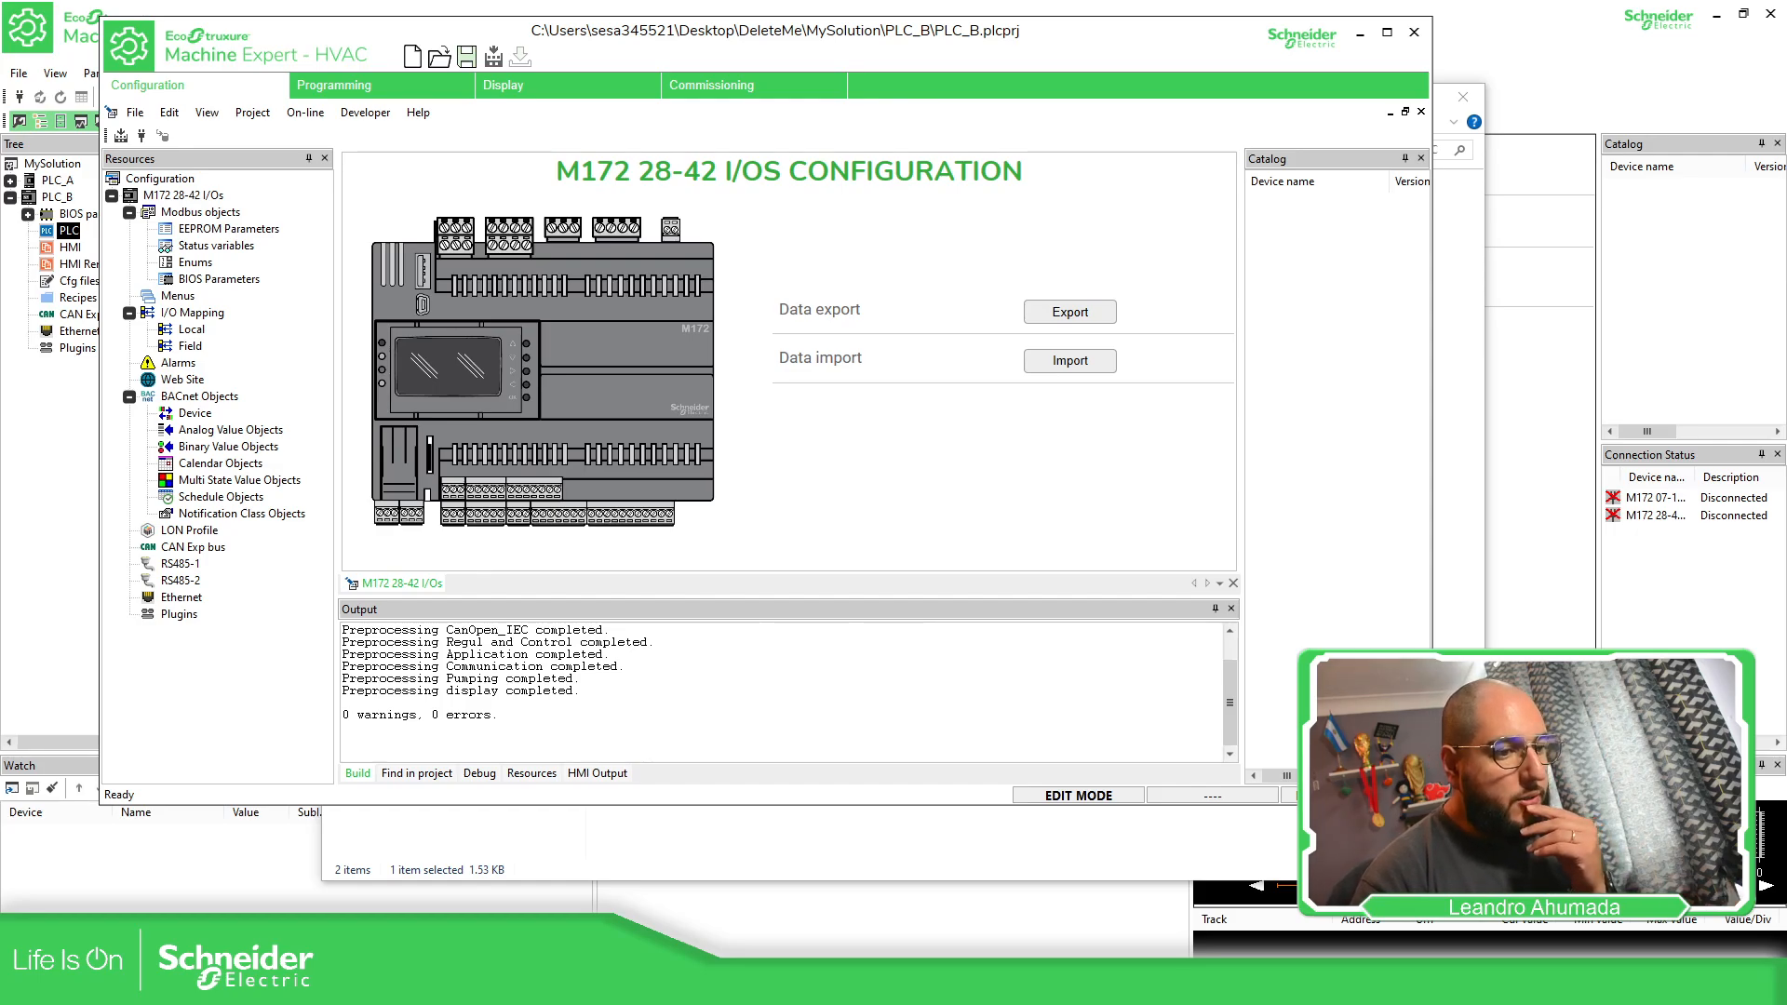
# Switch to File Explorer and inspect the contents of the PLC_B folder inside MySolution
pyautogui.hotkey('alt', 'Tab')
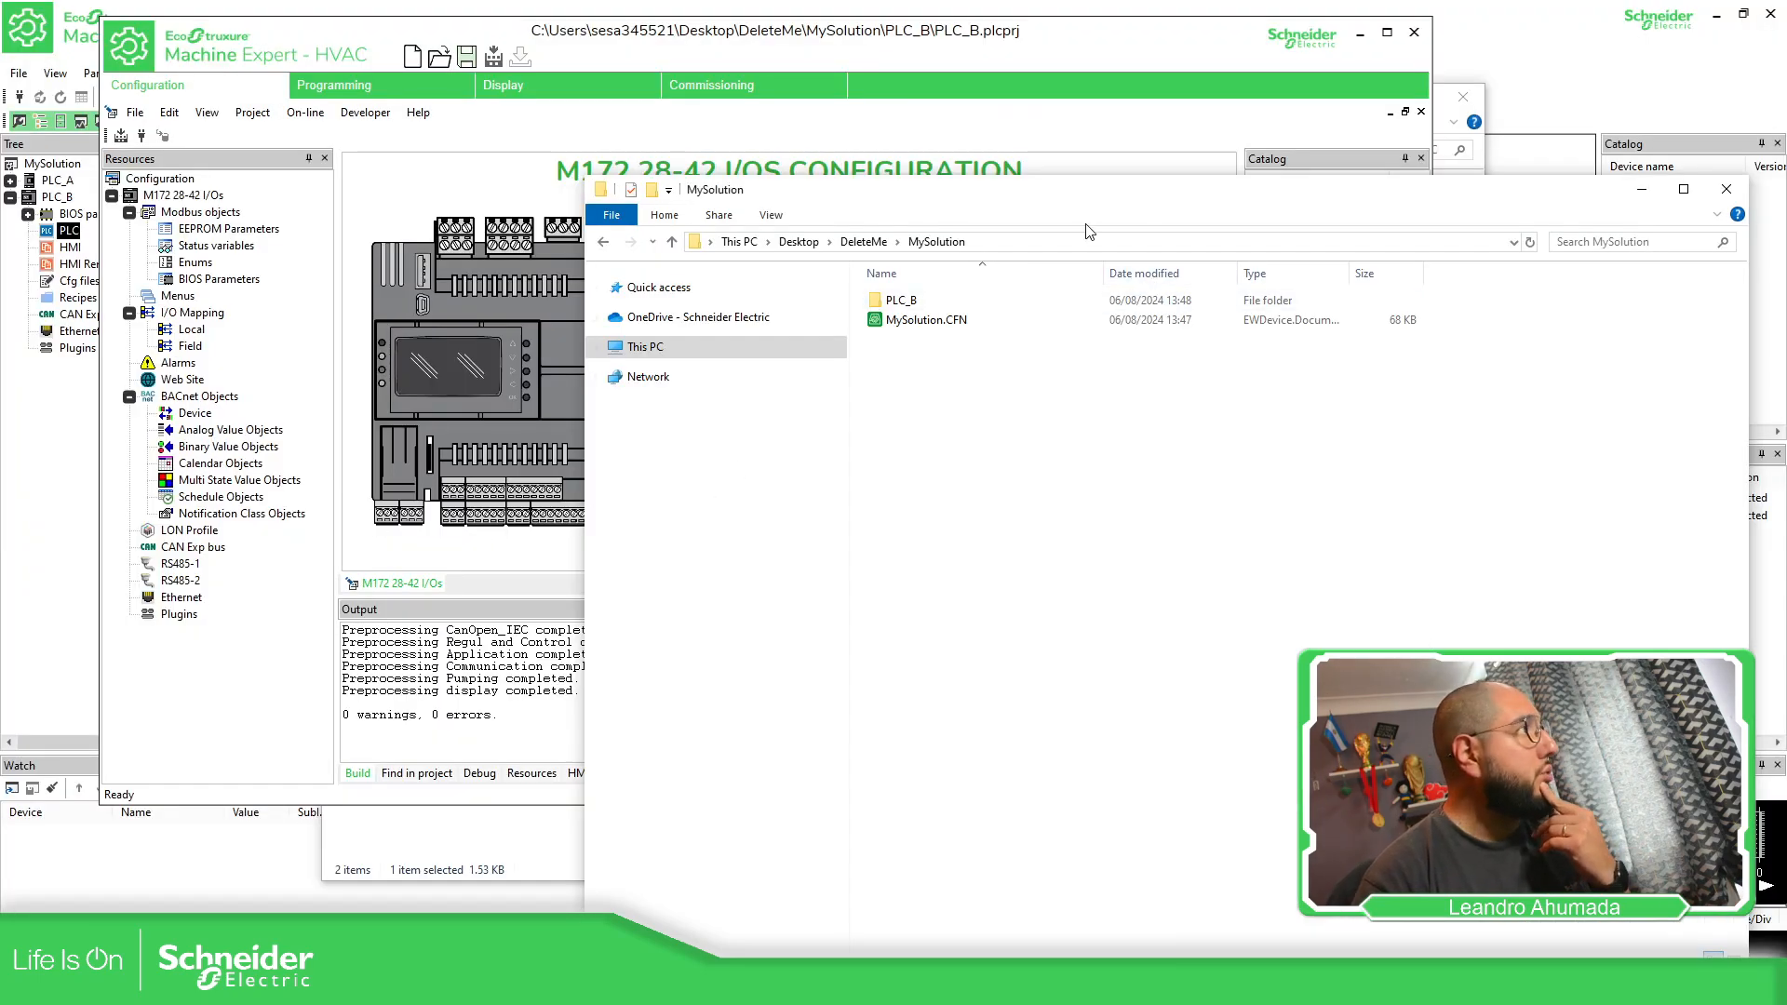
pyautogui.moveTo(1084, 204); pyautogui.dragTo(1066, 169)
pyautogui.doubleClick(908, 266)
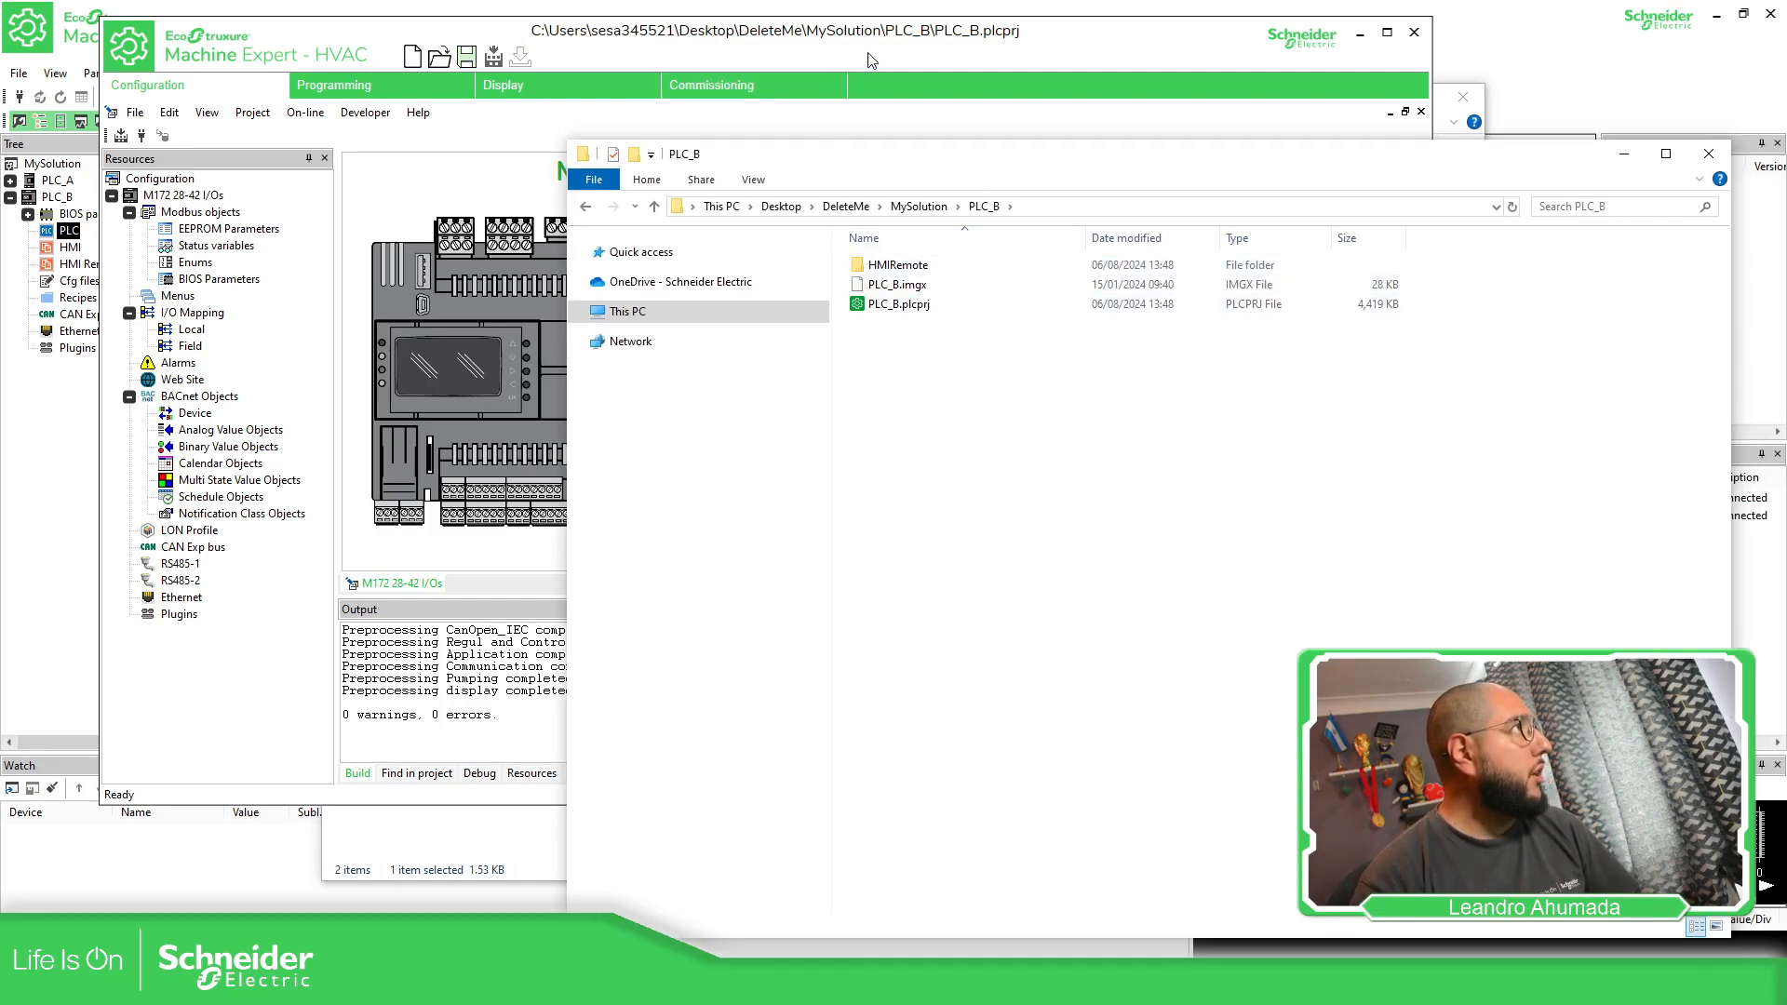
# Switch back to the PLC_B application project in Machine Expert - HVAC and compile it
pyautogui.click(543, 111)
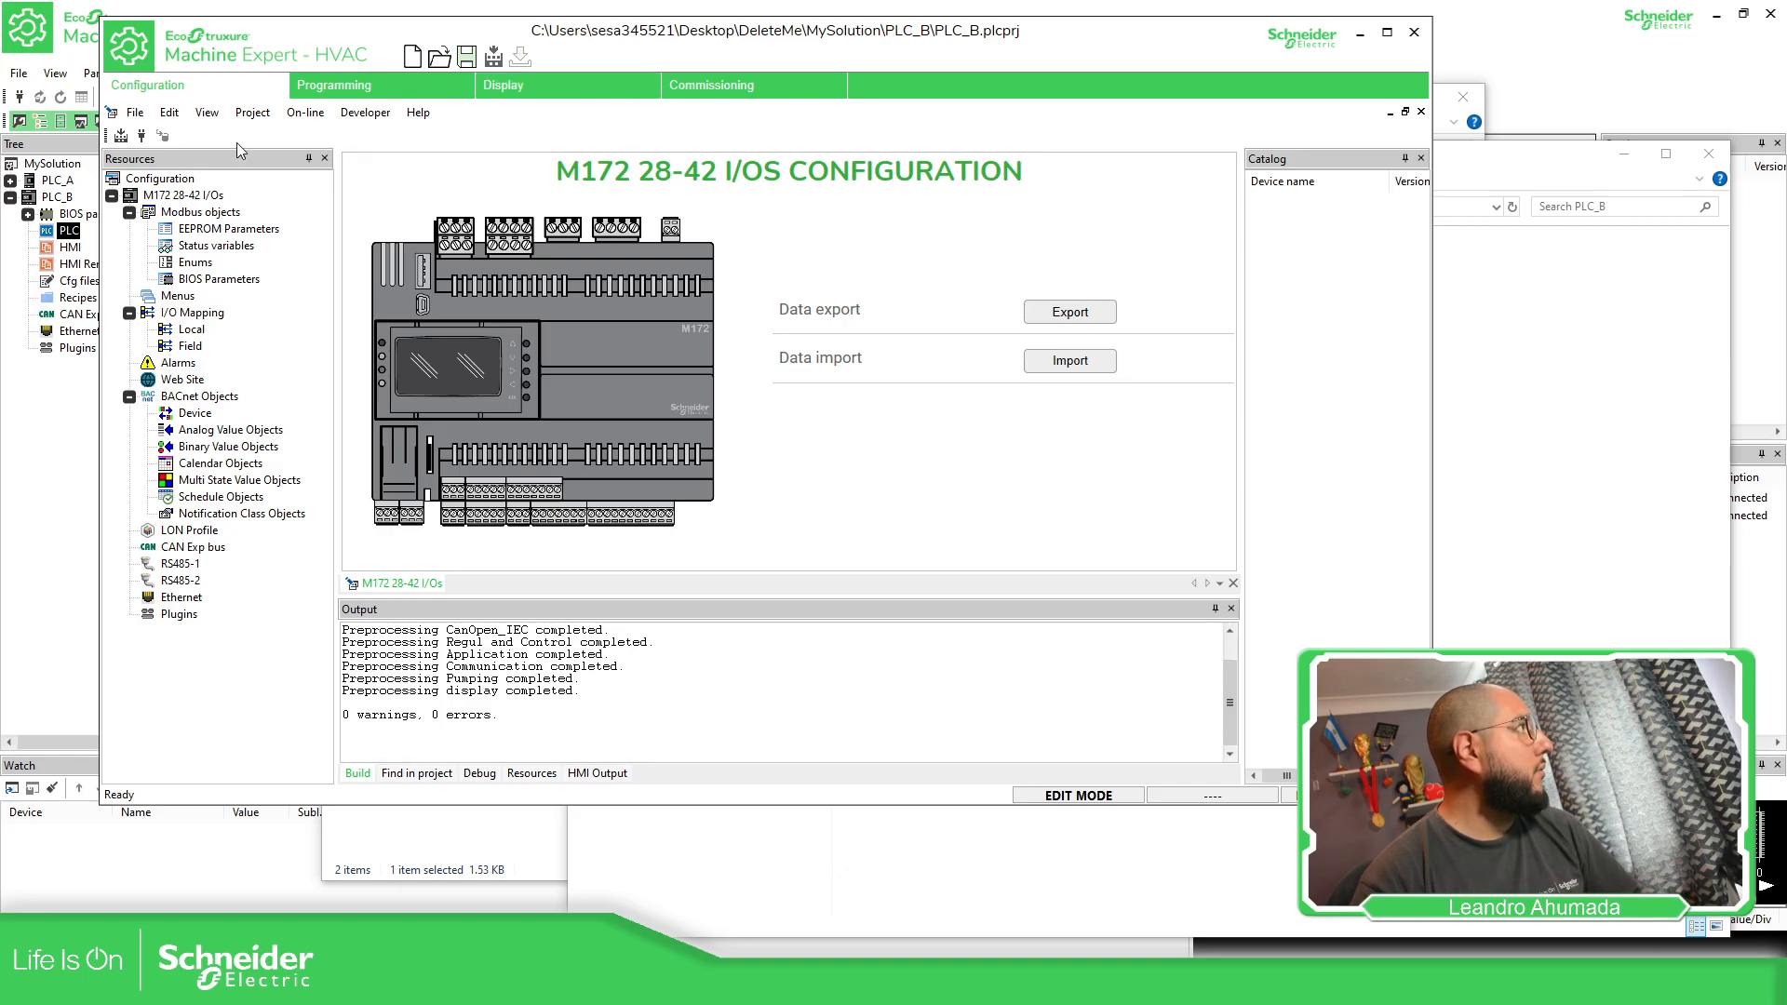
pyautogui.click(130, 142)
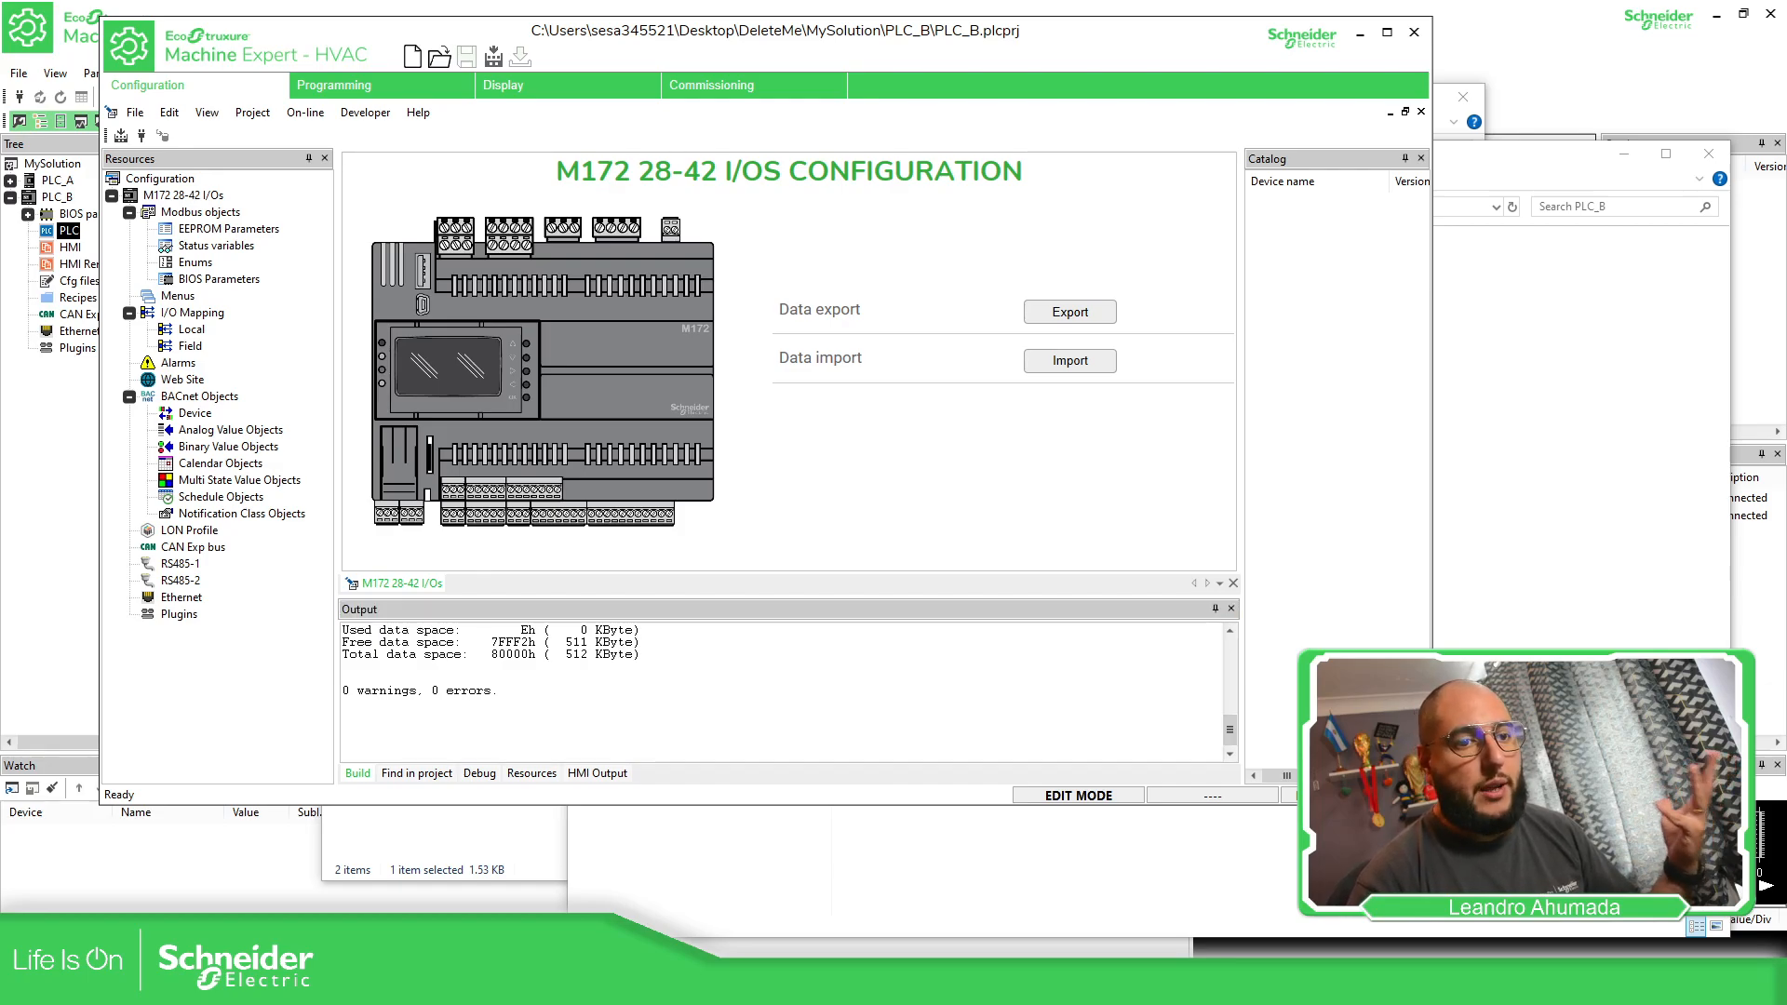
# Add a Modbus status variable named iTemp01_B to the PLC_B application project
pyautogui.doubleClick(239, 247)
pyautogui.click(395, 221)
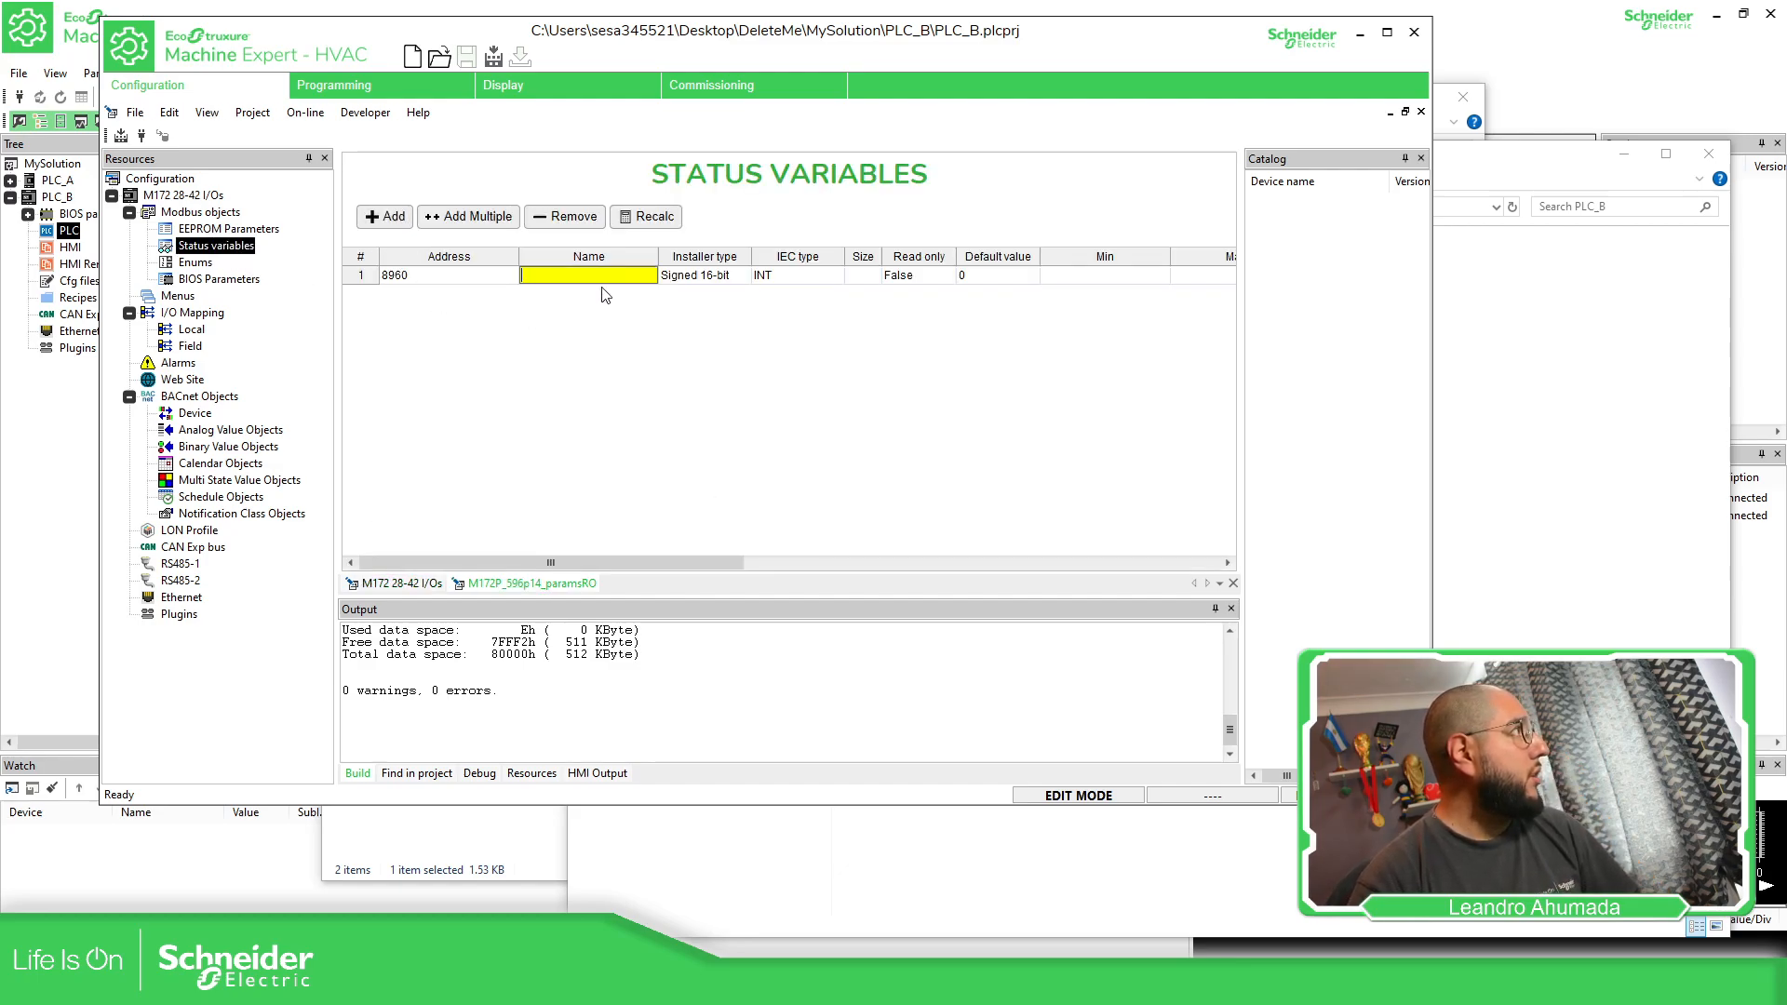
pyautogui.click(598, 274)
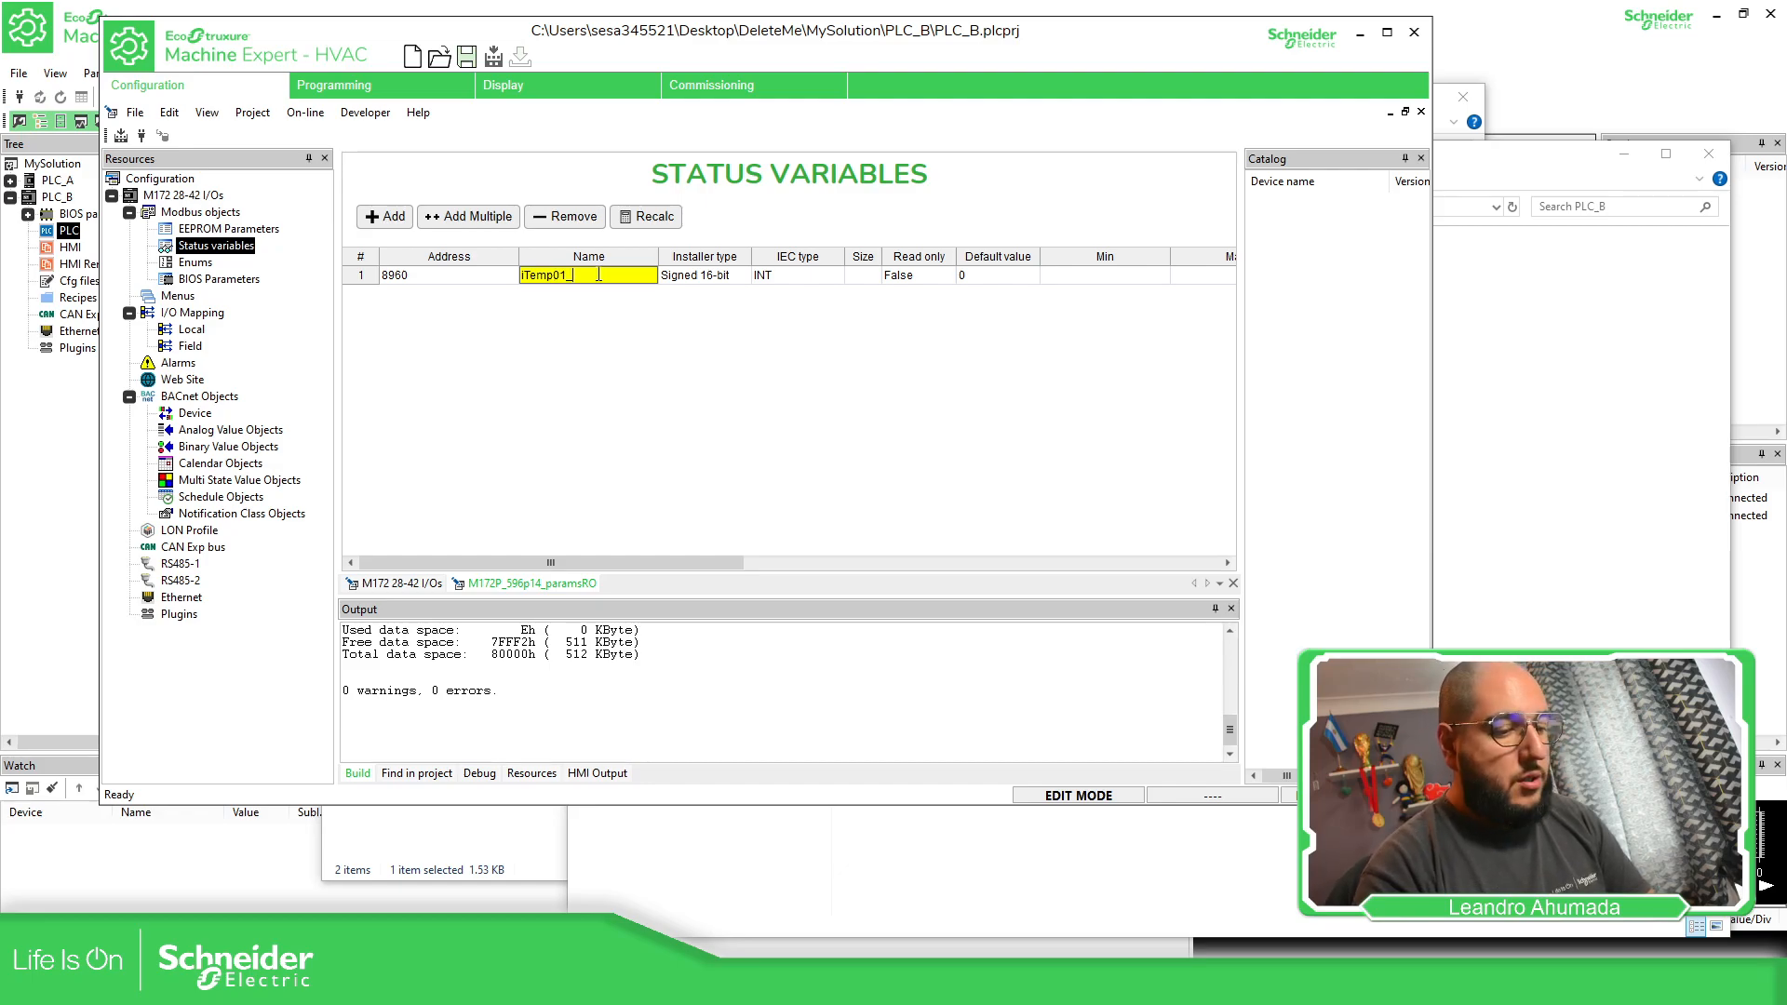
pyautogui.press('Return')
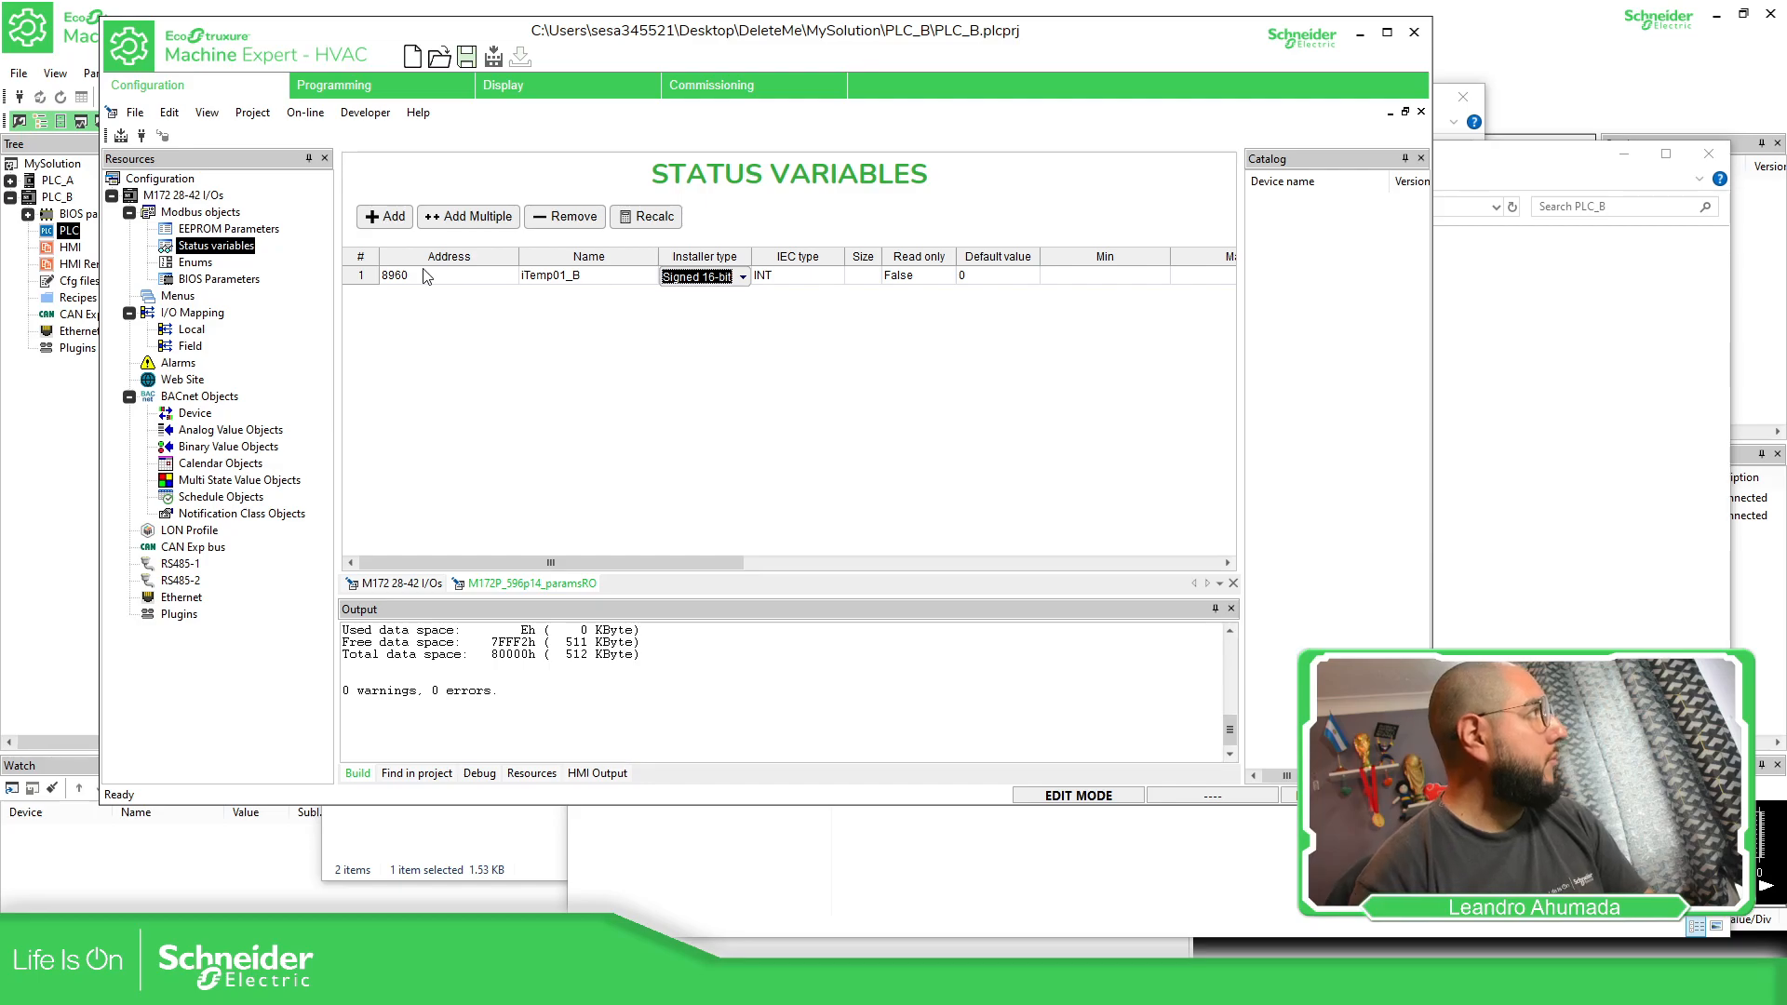
# Duplicate the iTemp01_B status variable three times in the PLC_B application project
pyautogui.click(364, 275)
pyautogui.hotkey('ctrl', 'c')
pyautogui.hotkey('ctrl', 'v')
pyautogui.hotkey('ctrl', 'v')
pyautogui.hotkey('ctrl', 'v')
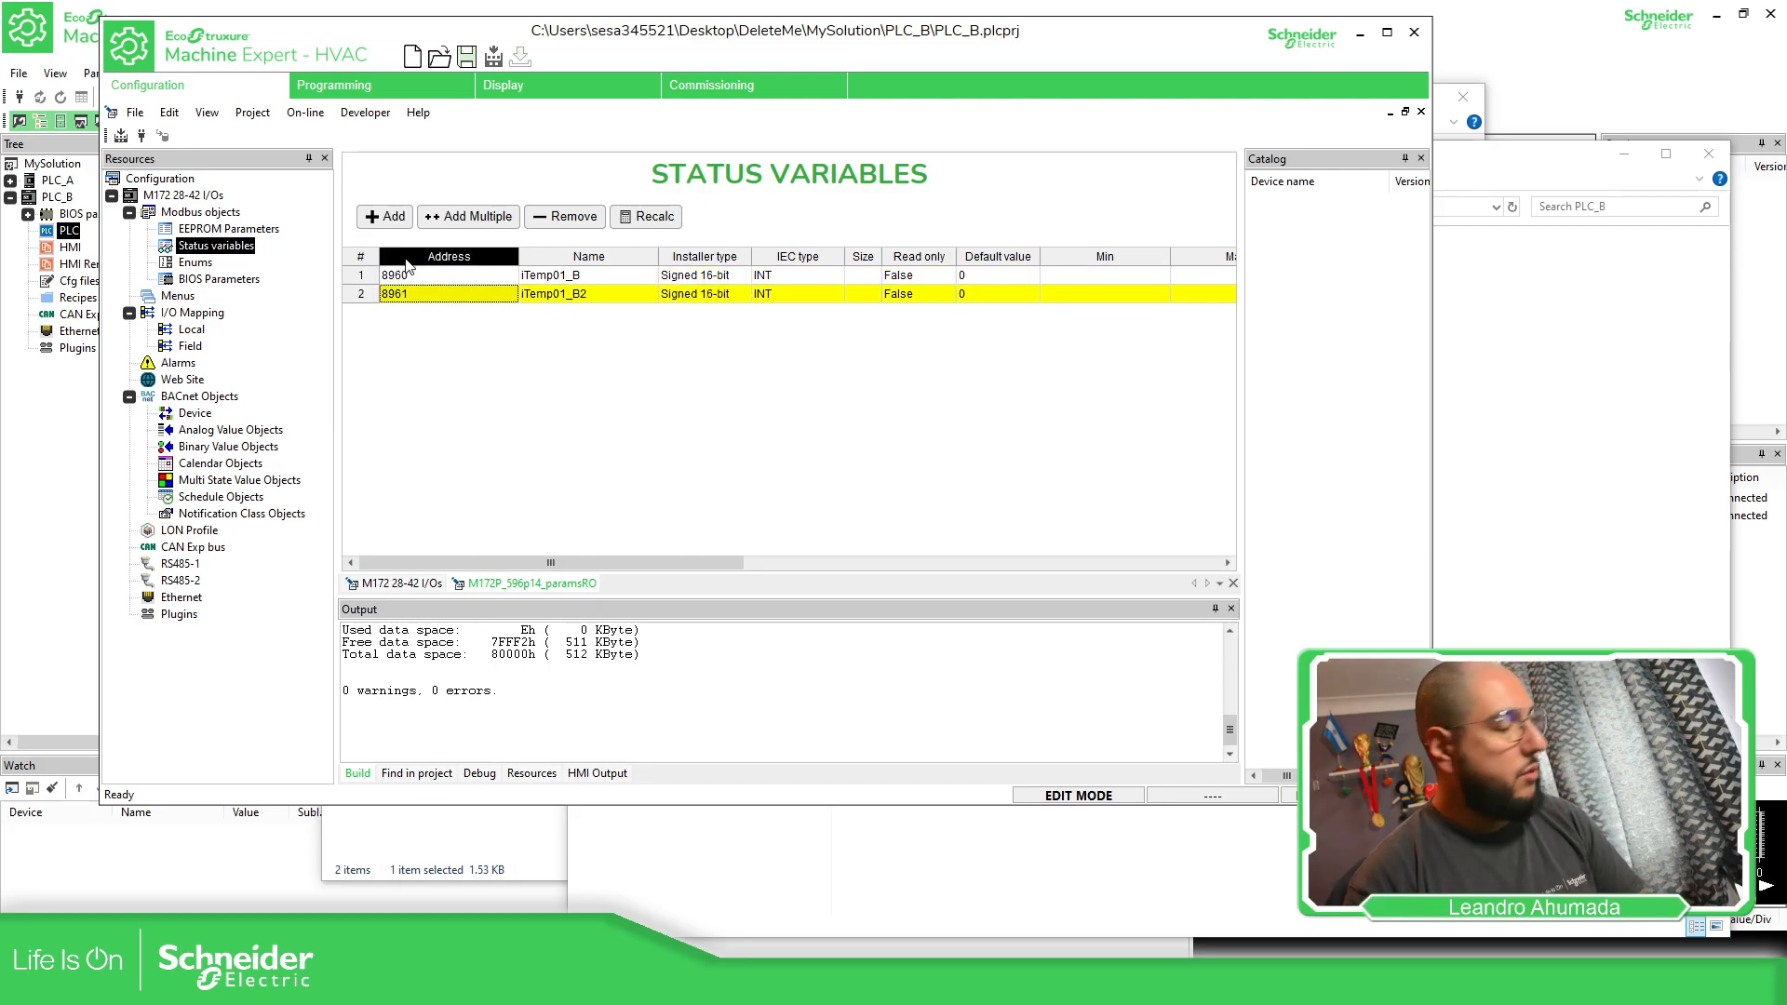
# Rename the three copied status variables as iTemp02_B, iTemp03_B and iTemp04_B
pyautogui.click(565, 296)
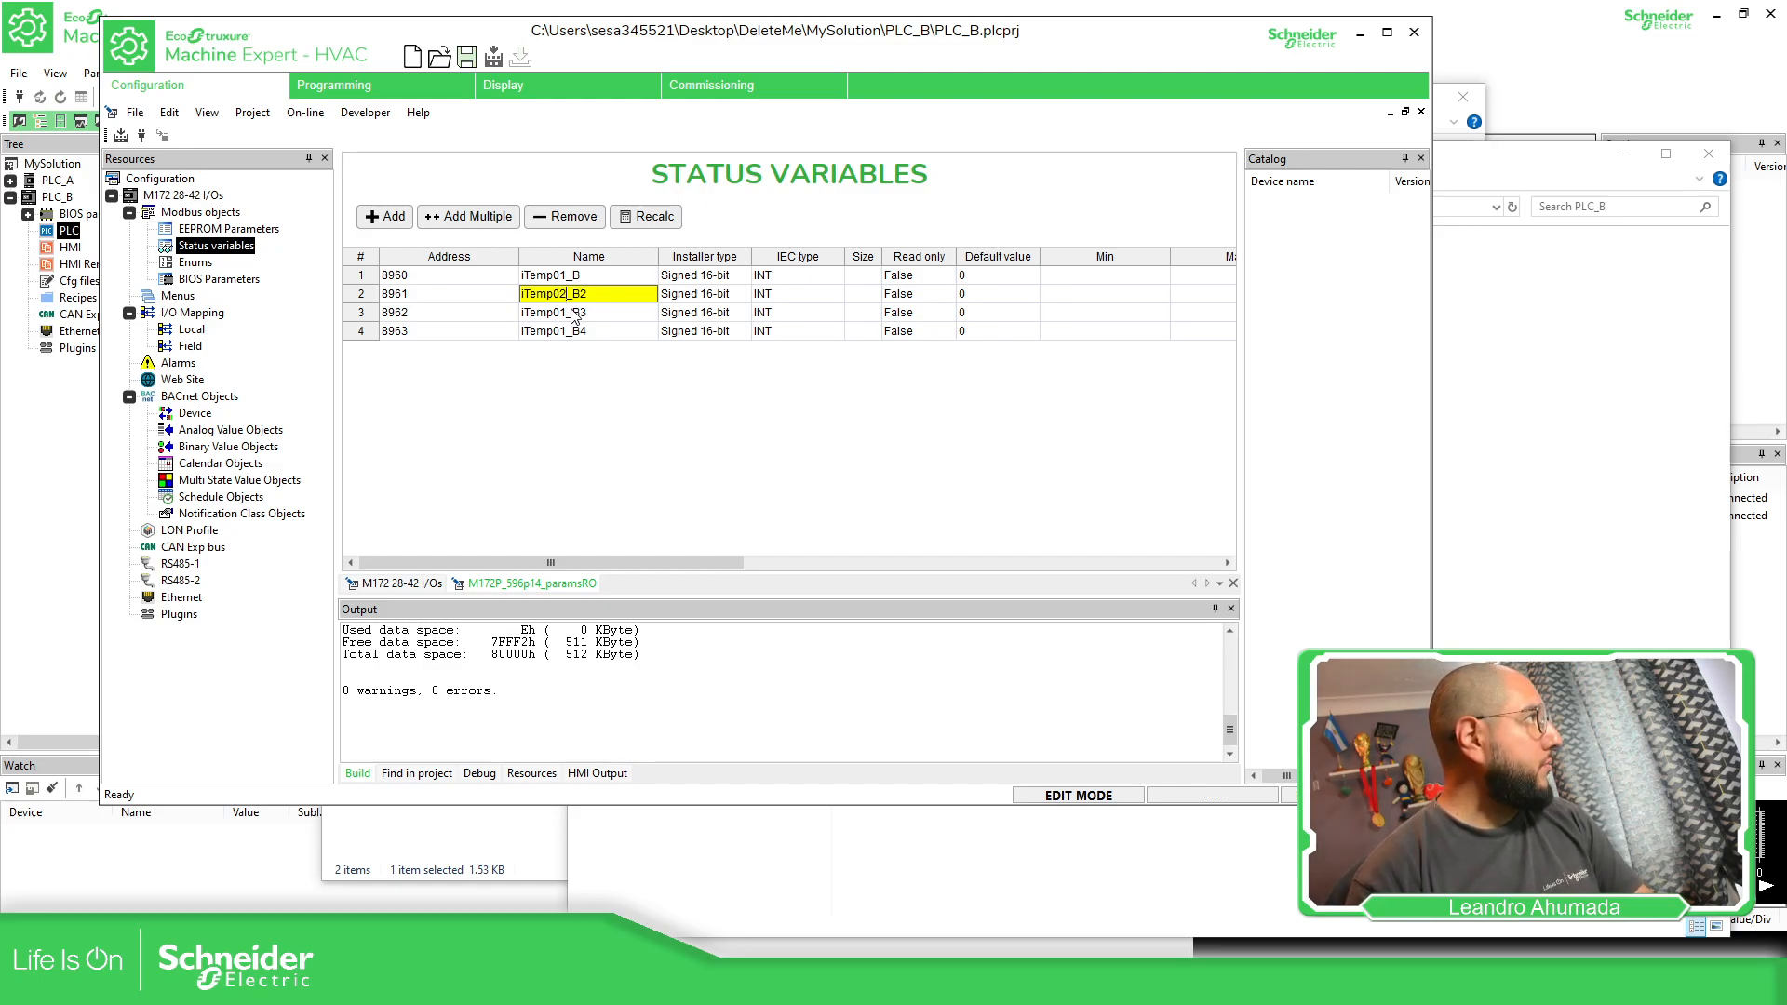
pyautogui.click(574, 316)
pyautogui.press('BackSpace')
pyautogui.write('3')
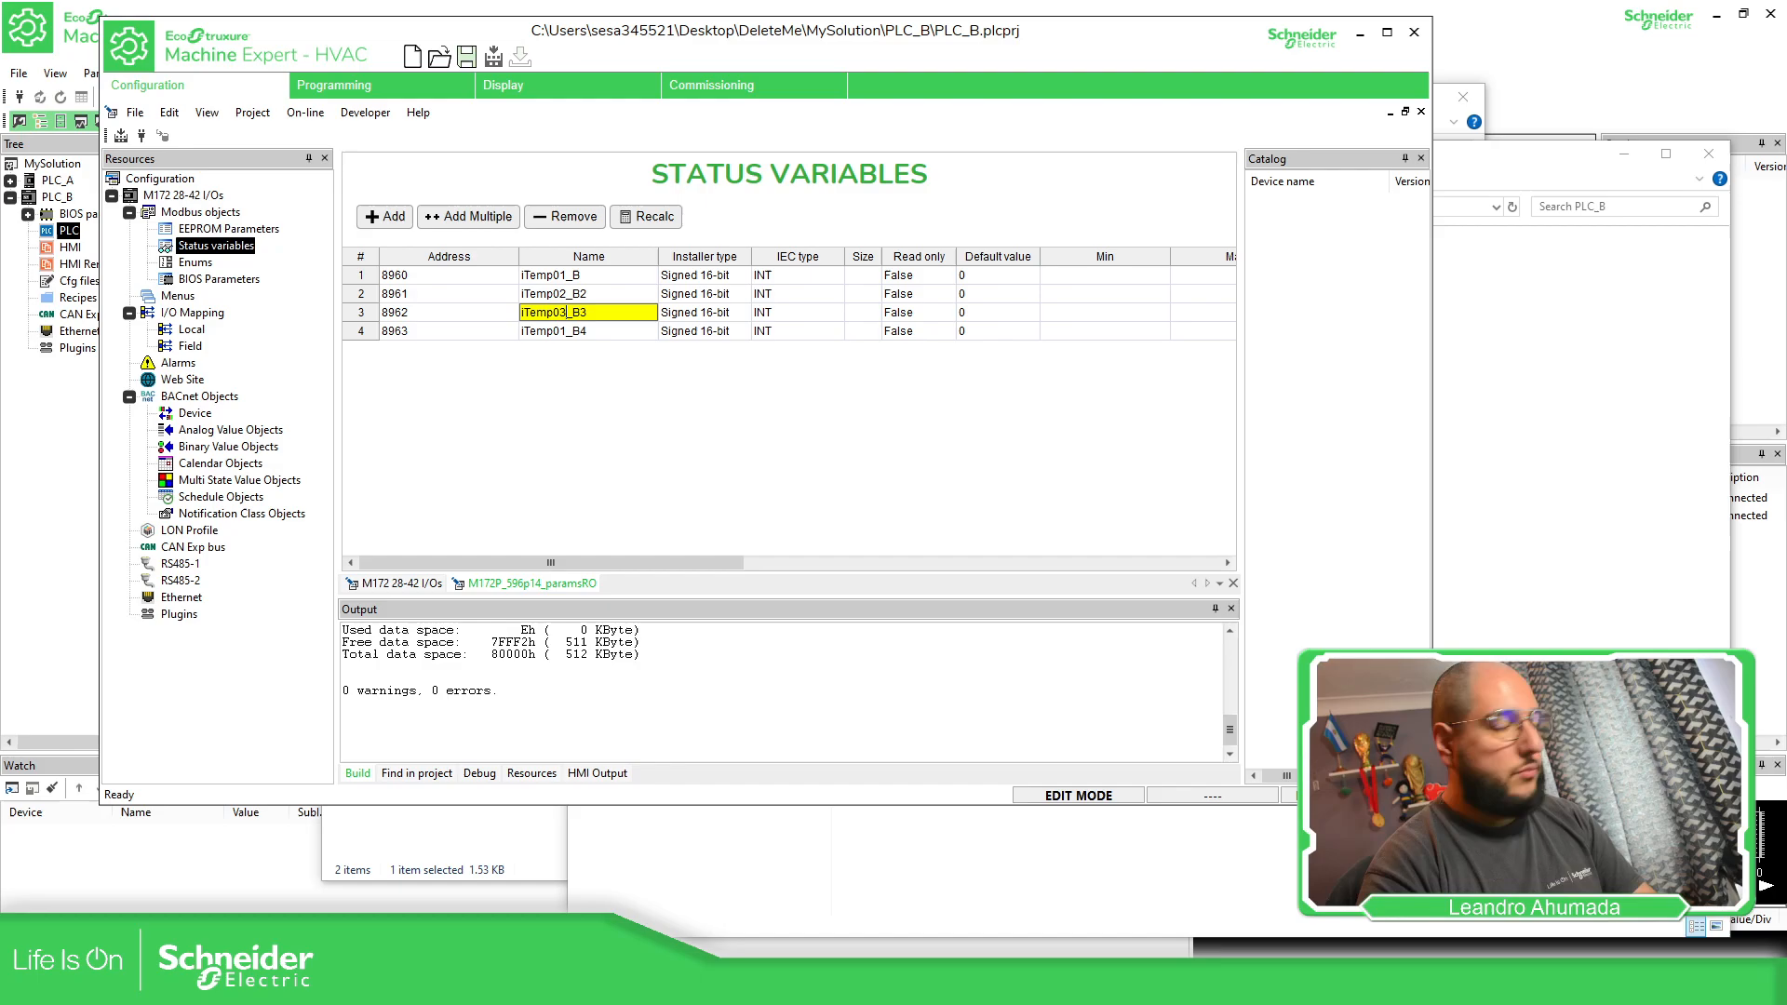
pyautogui.press('Return')
pyautogui.click(564, 334)
pyautogui.click(565, 338)
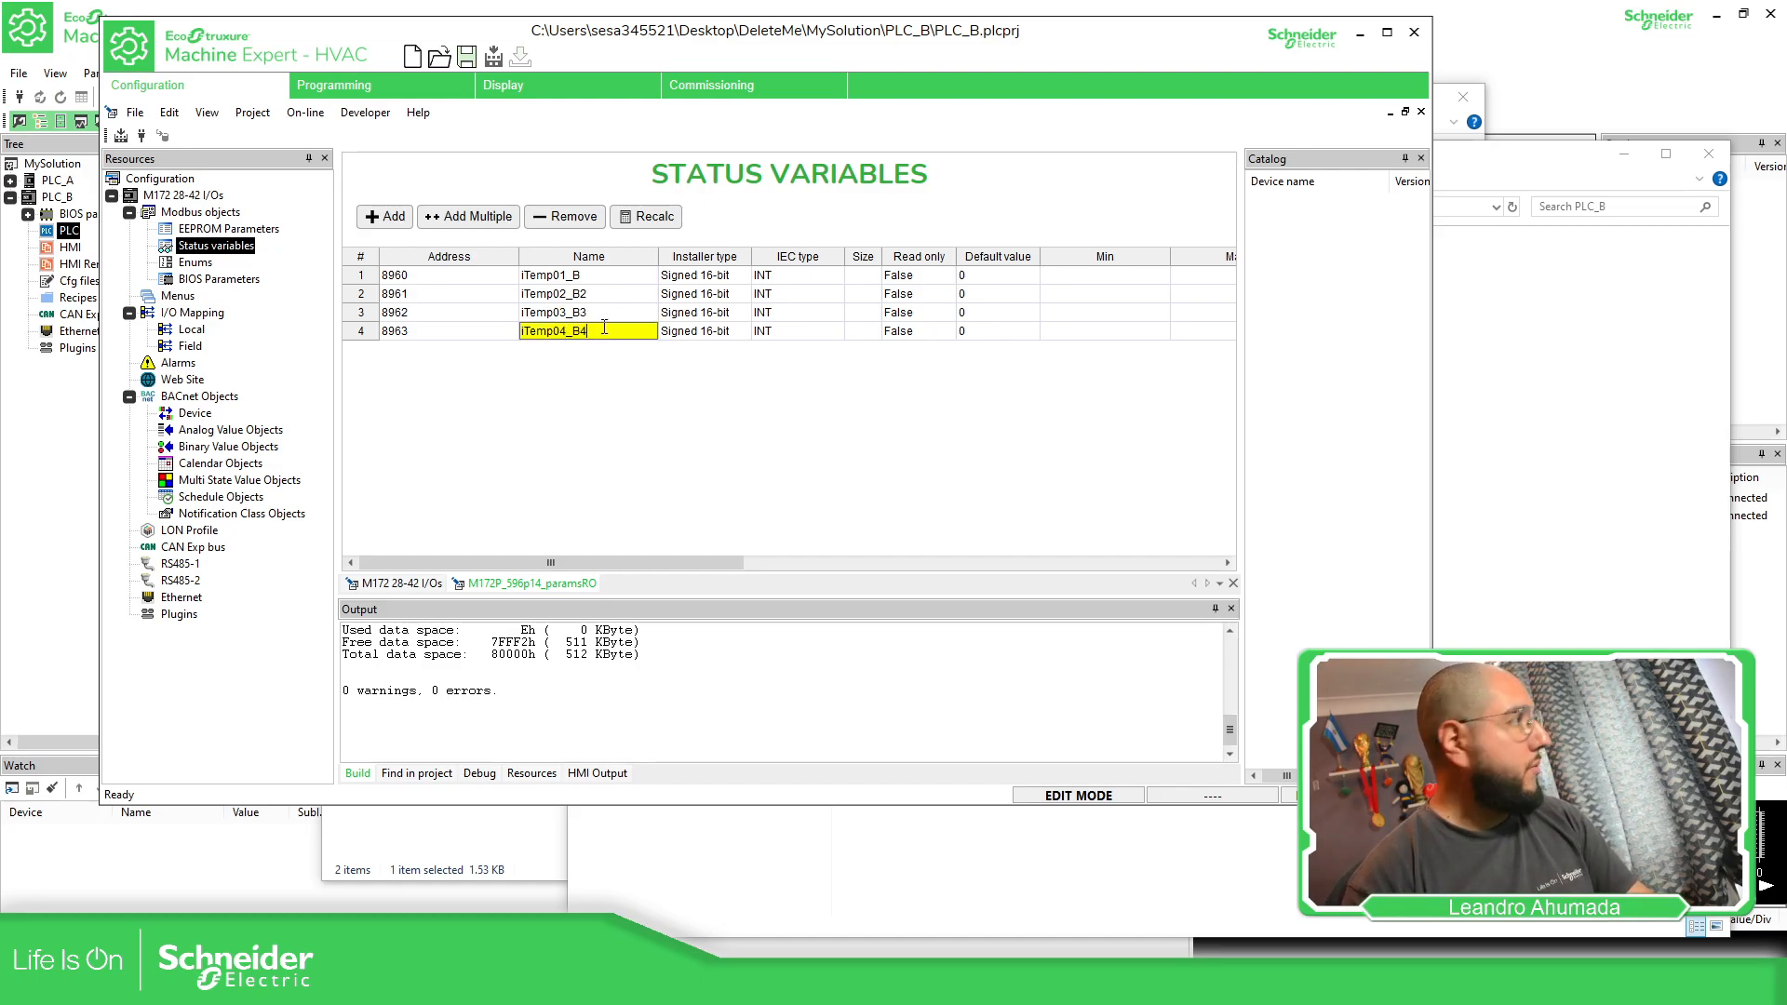
pyautogui.click(609, 314)
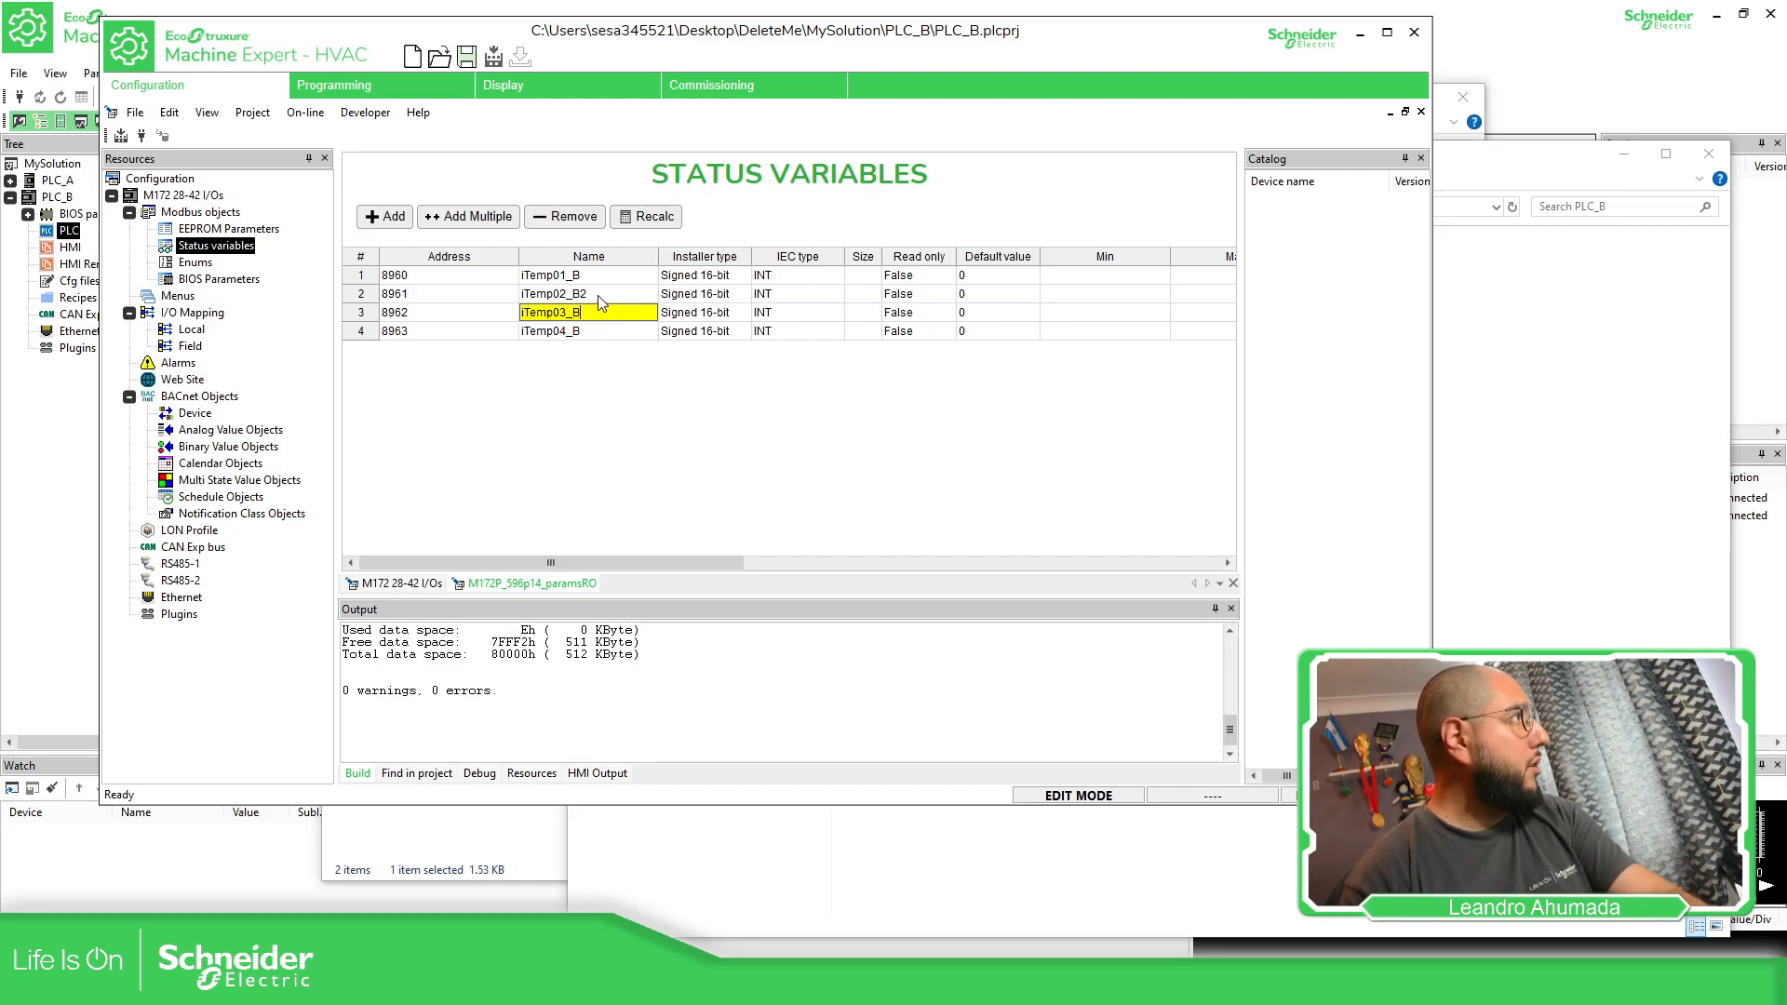
pyautogui.click(598, 294)
pyautogui.press('BackSpace')
pyautogui.press('Return')
# Compile the PLC_B application project with its four status variables
pyautogui.click(121, 136)
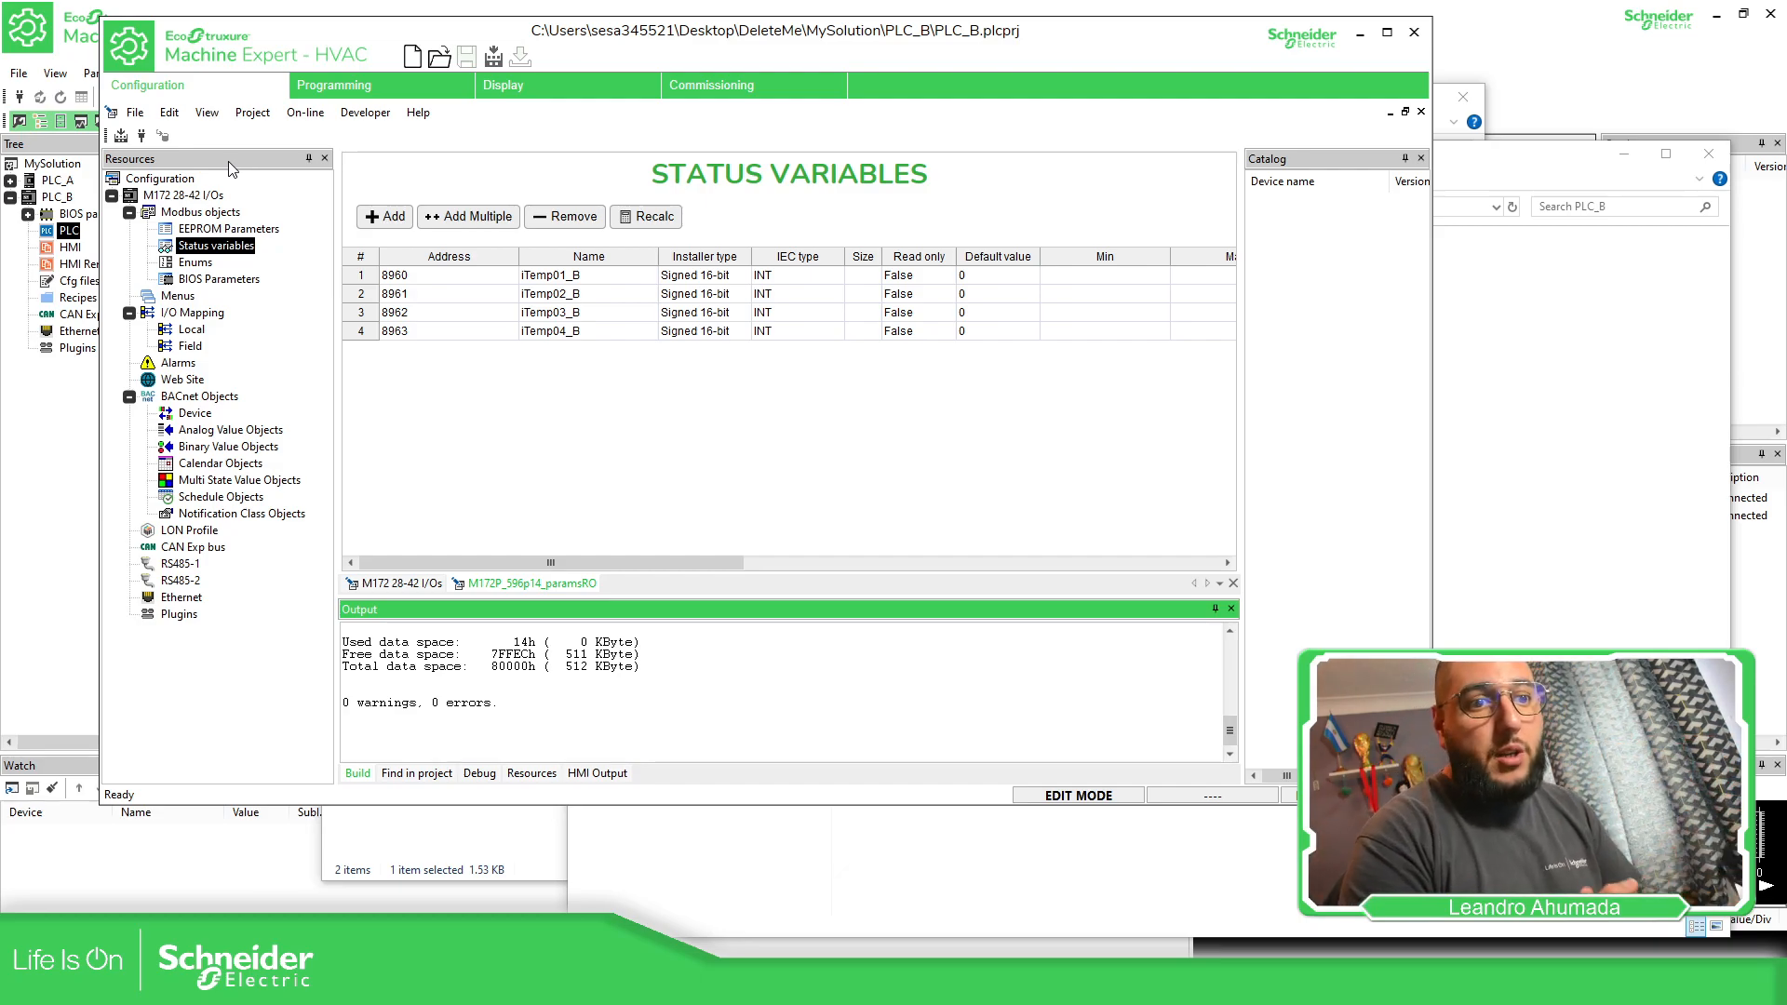
pyautogui.click(121, 136)
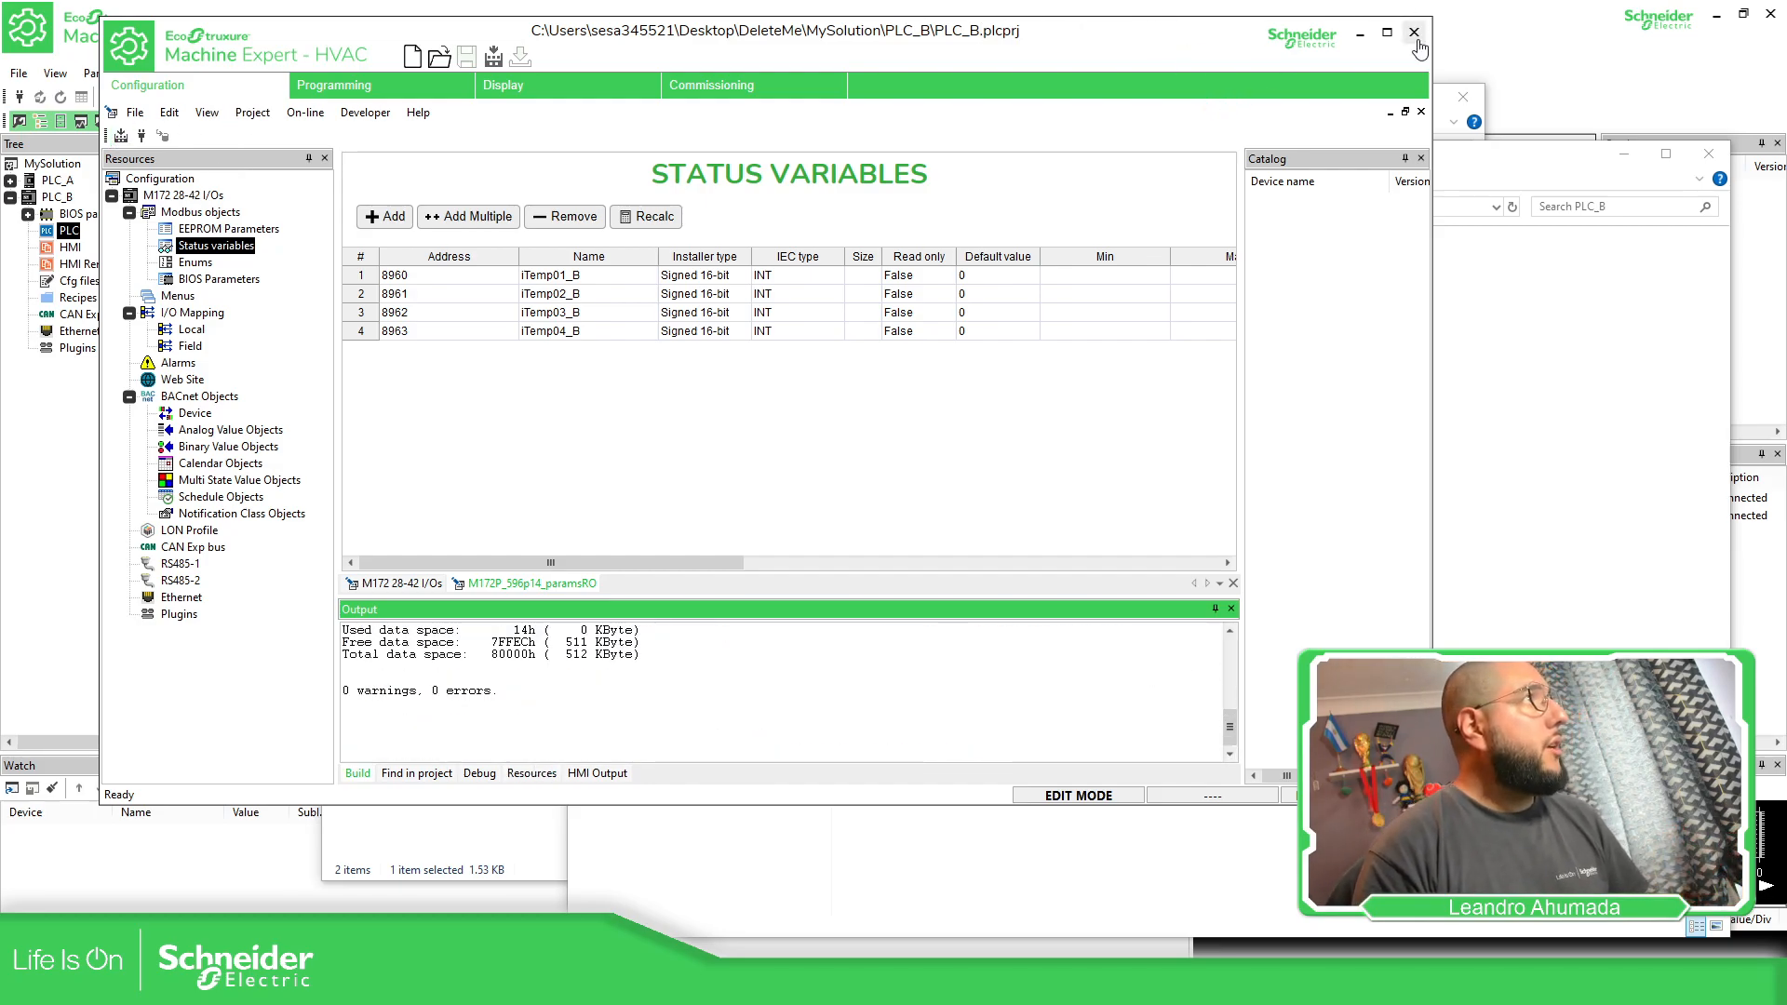
# Check the CAN expansion bus mode settings of PLC_B, and close its application project to return to the MySolution window
pyautogui.click(209, 549)
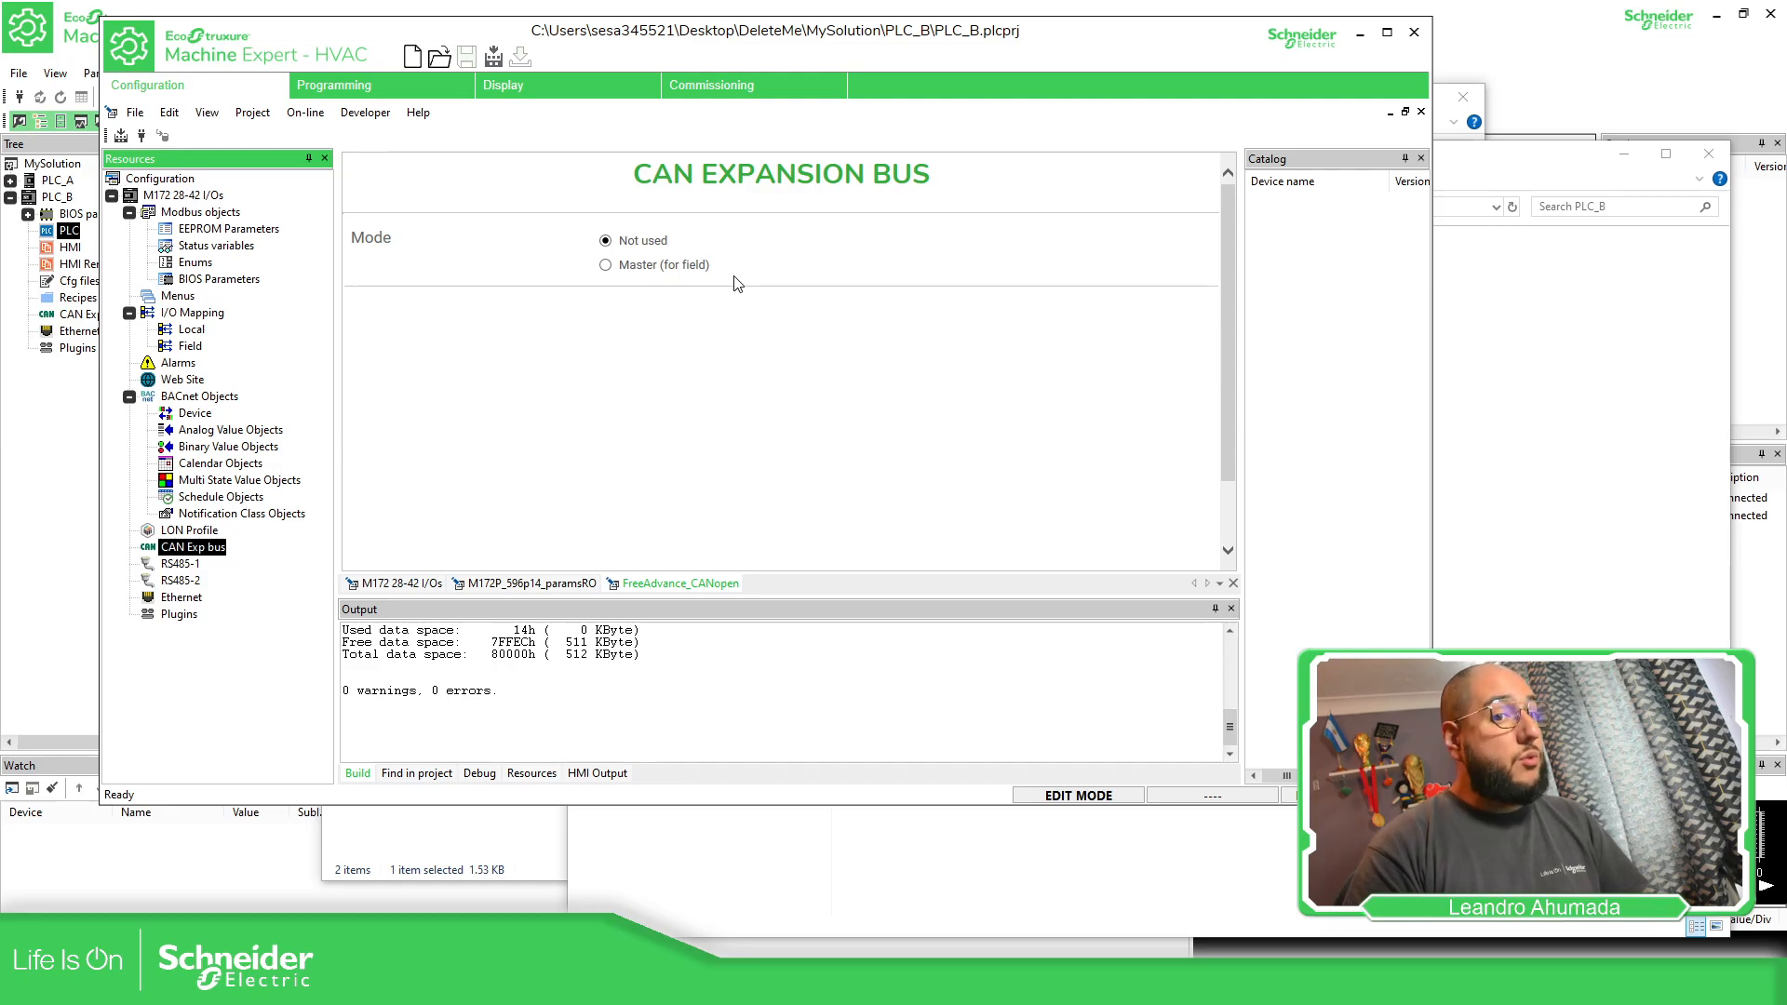
pyautogui.click(1415, 35)
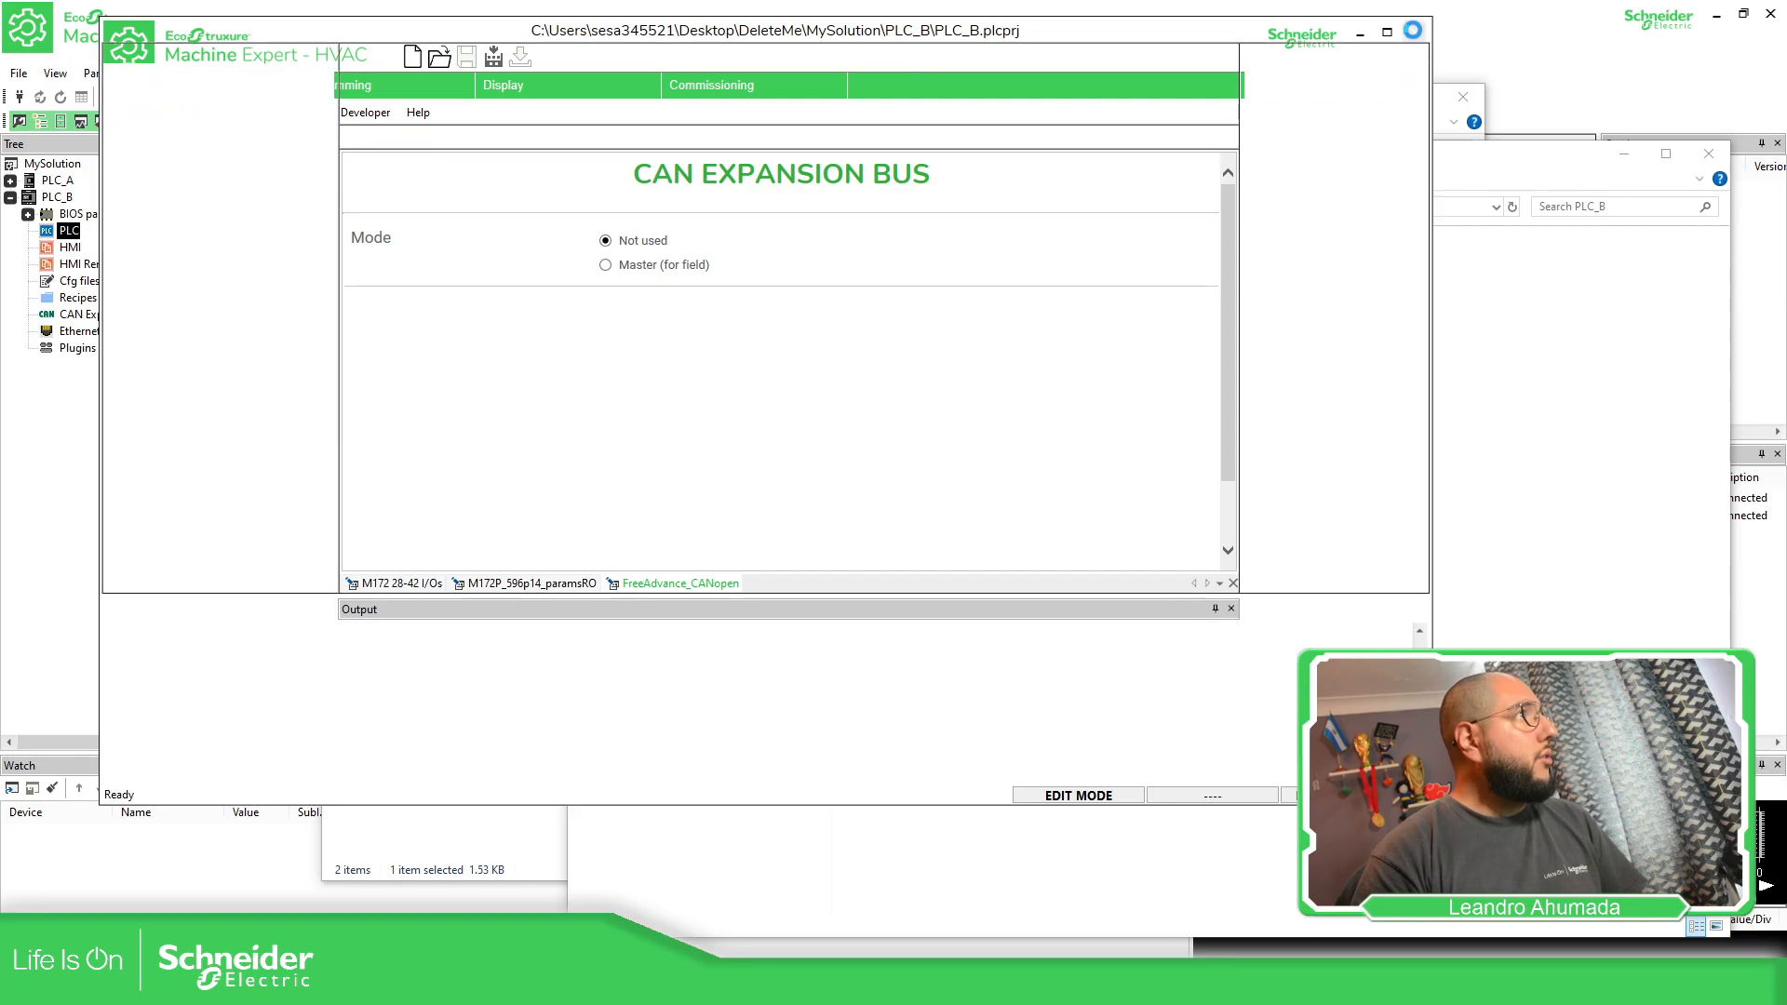
pyautogui.click(298, 437)
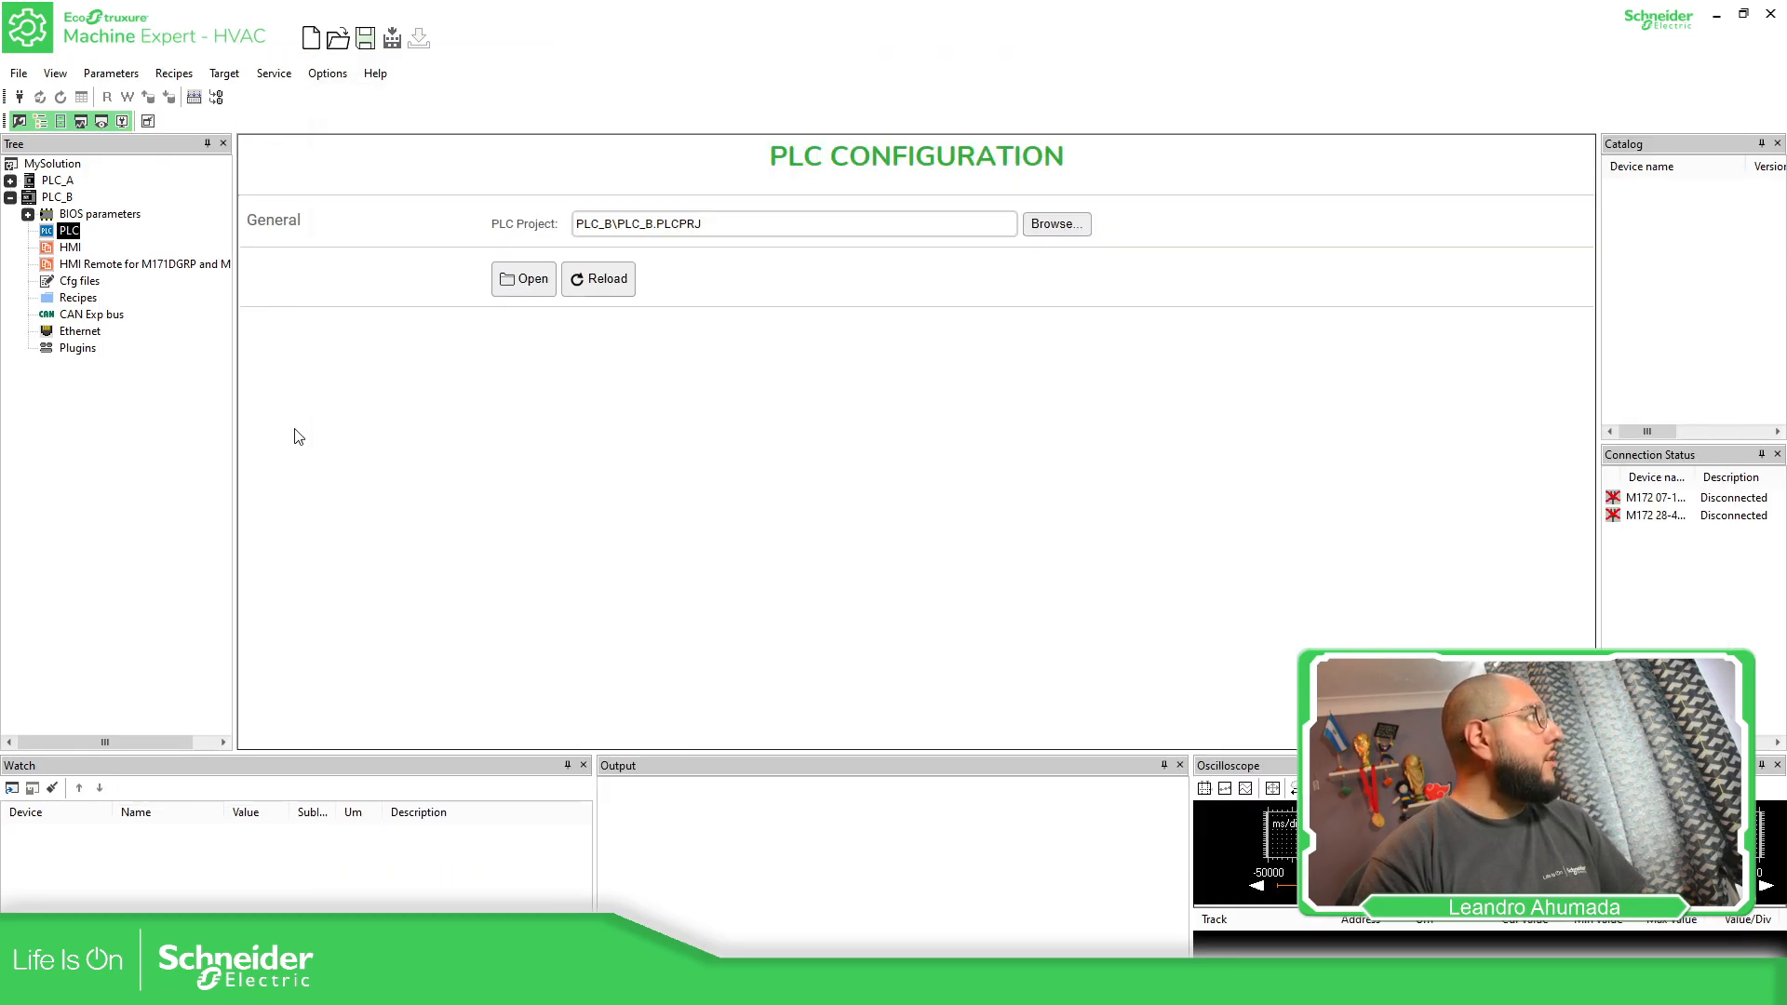
# Expand the PLC_A device in the MySolution tree and show its PLC configuration
pyautogui.click(10, 180)
pyautogui.click(28, 181)
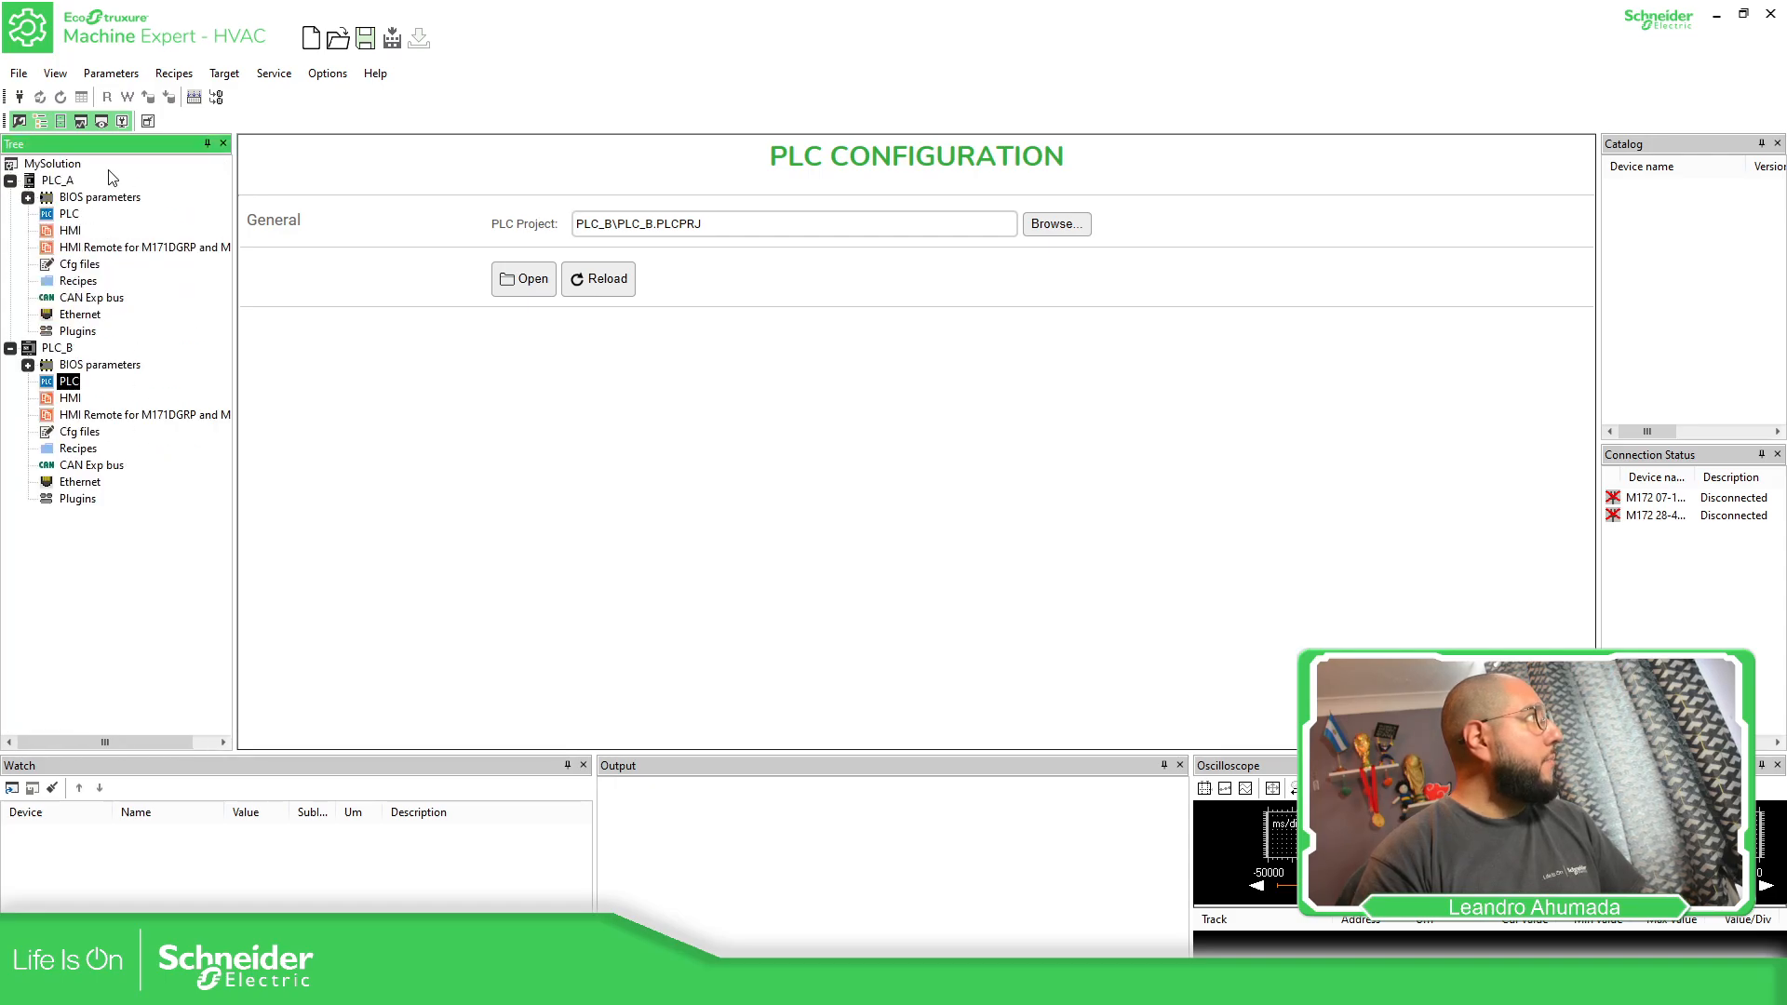
pyautogui.click(69, 213)
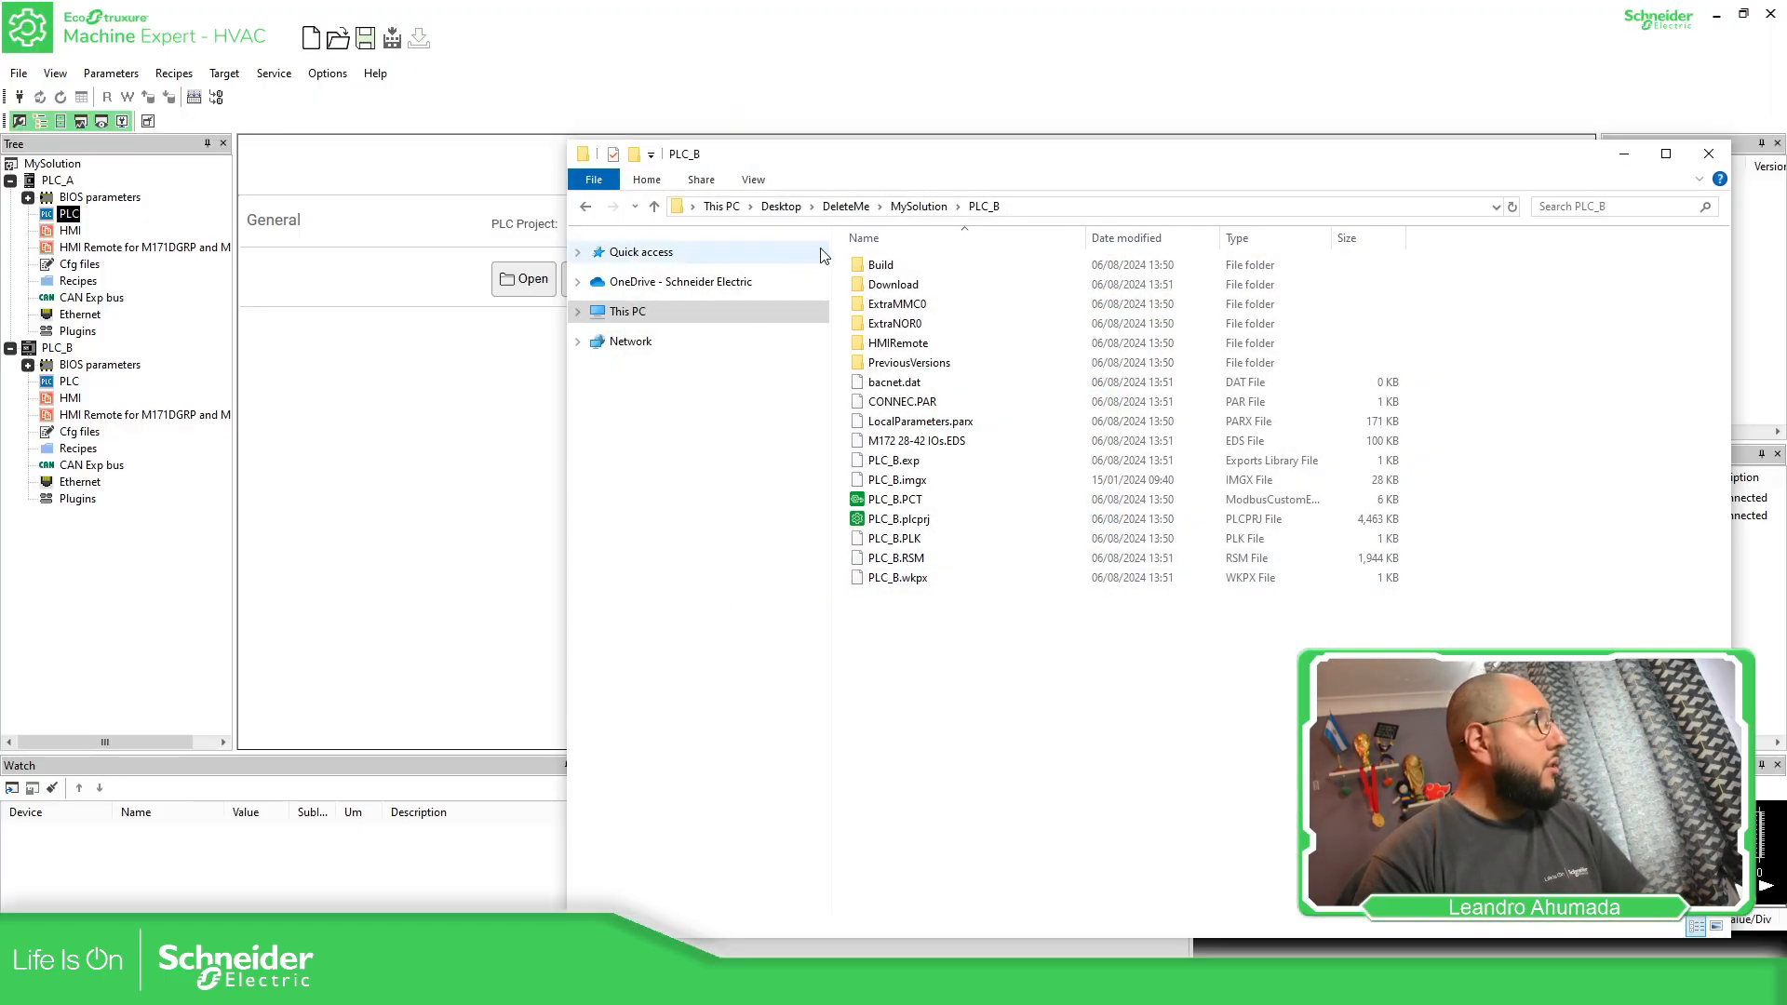
# Switch to File Explorer, paste the copied PRG_M172_EmbDis project folder into MySolution and inspect its contents
pyautogui.click(937, 209)
pyautogui.rightClick(938, 387)
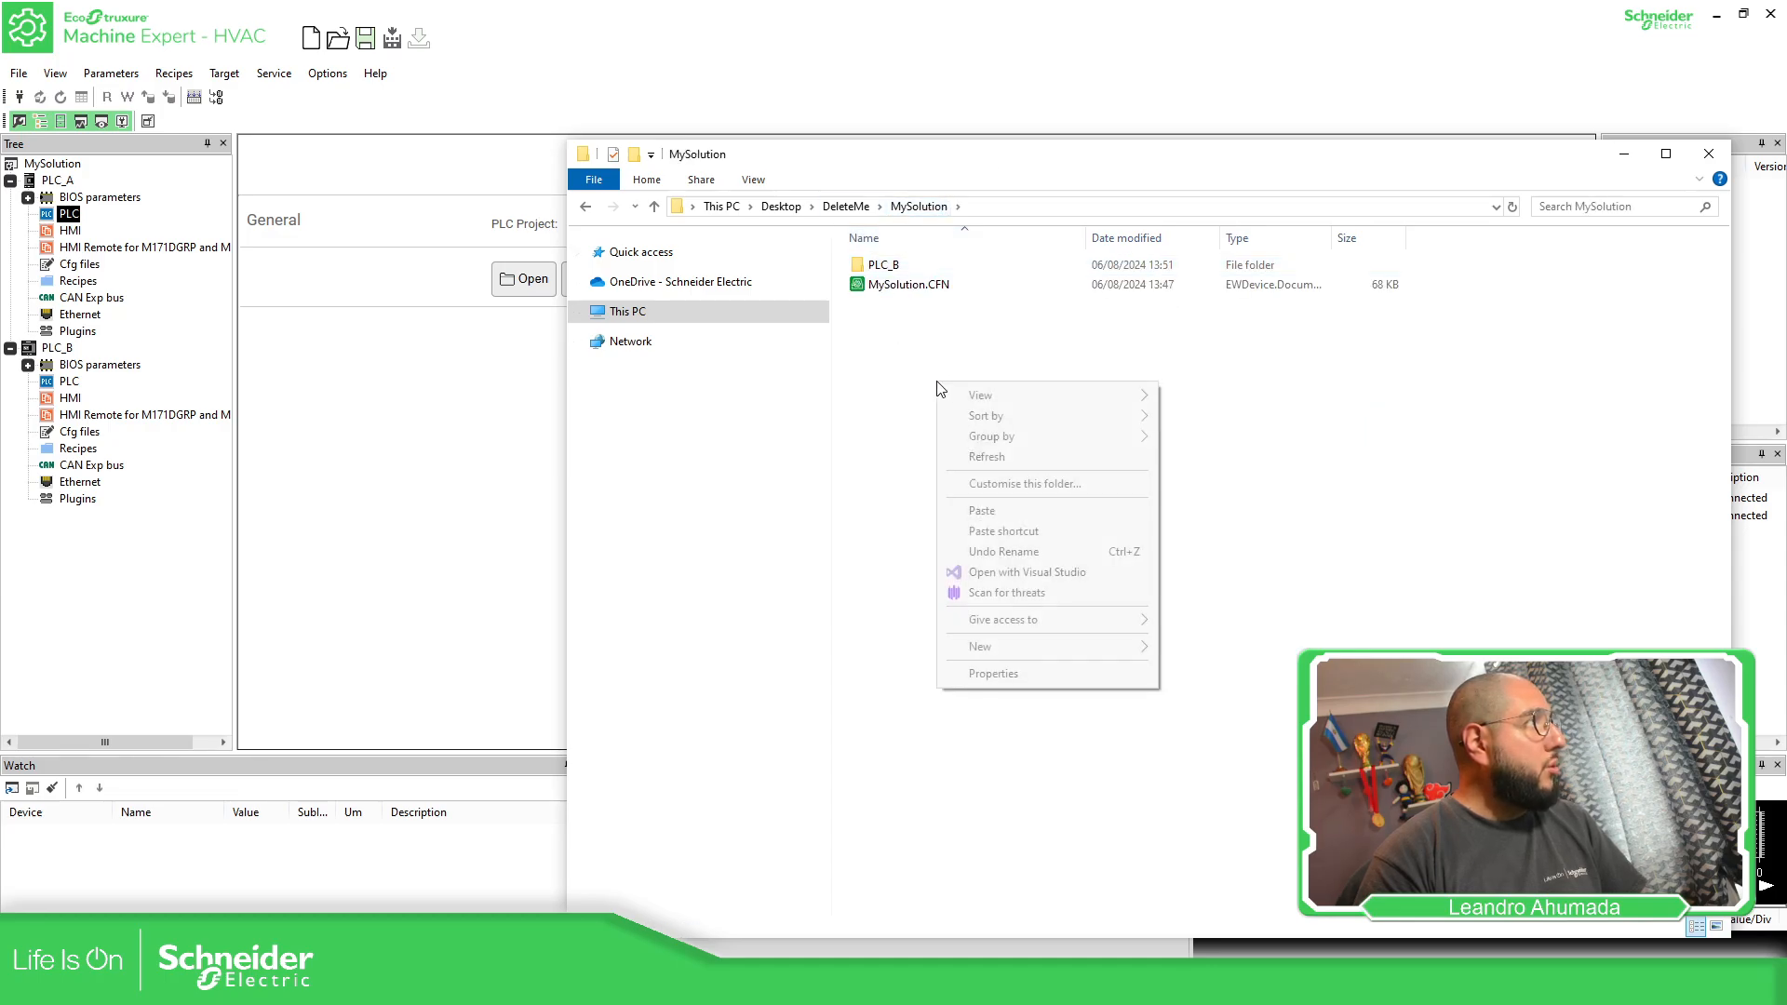
pyautogui.click(1028, 516)
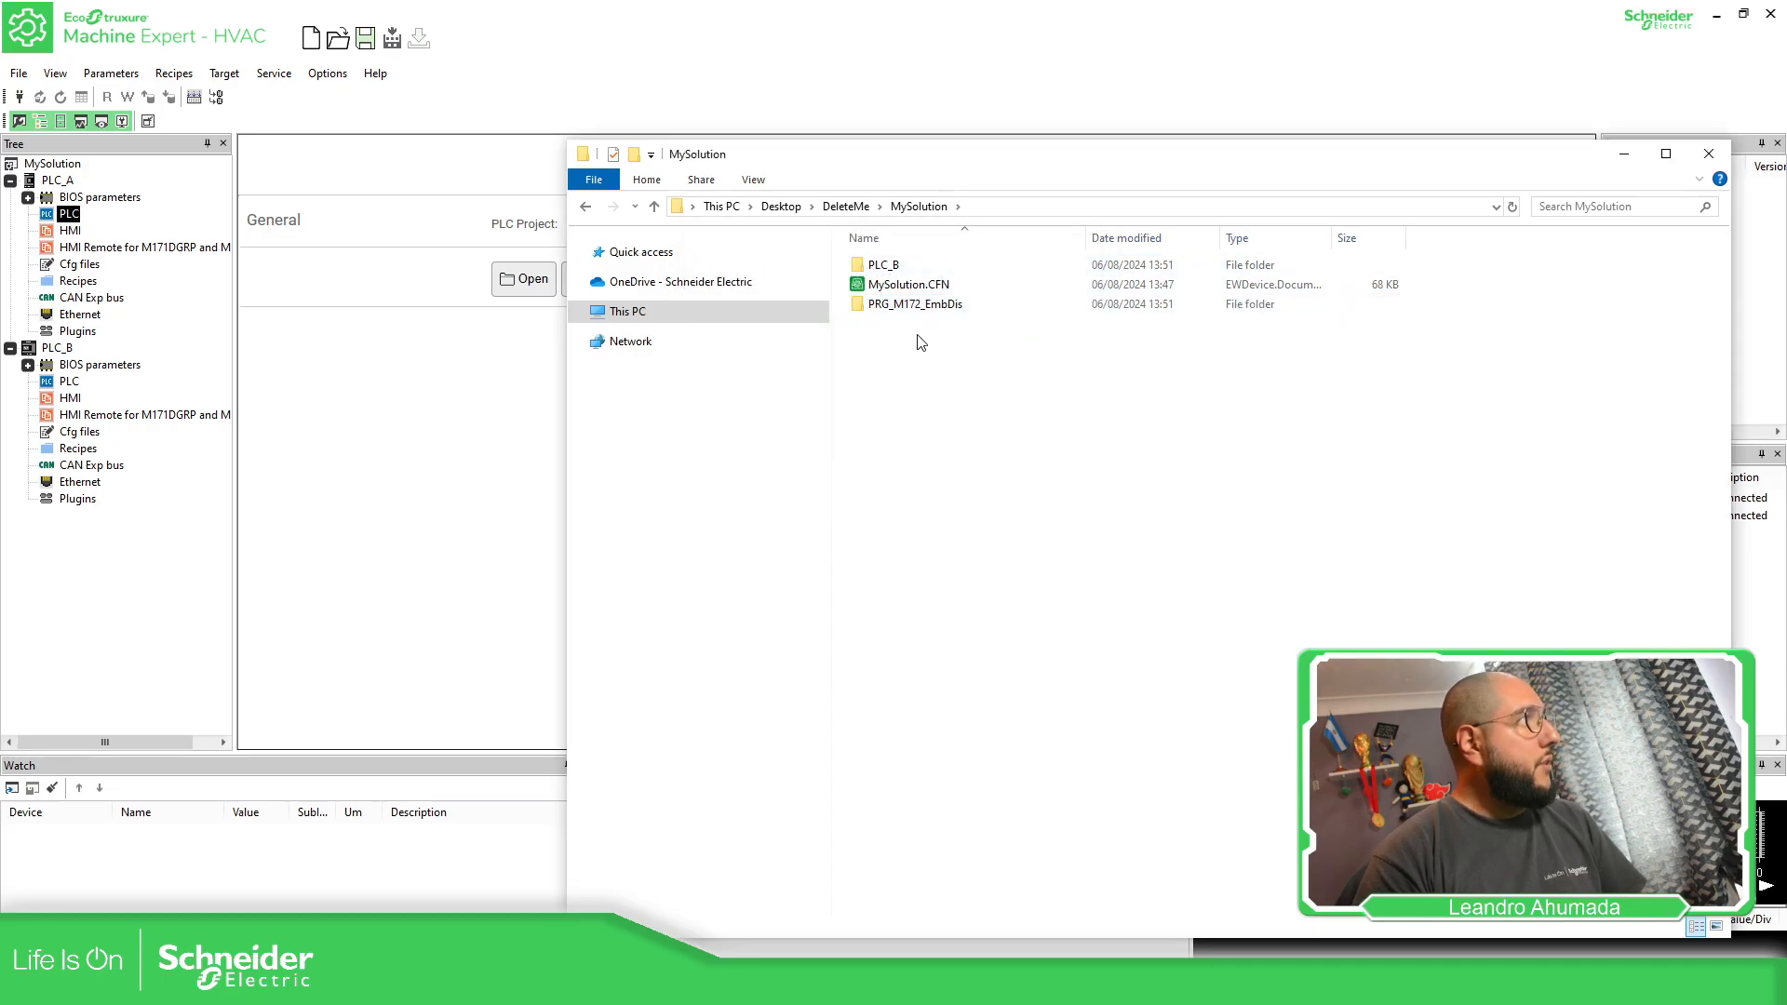
pyautogui.click(942, 311)
pyautogui.doubleClick(942, 311)
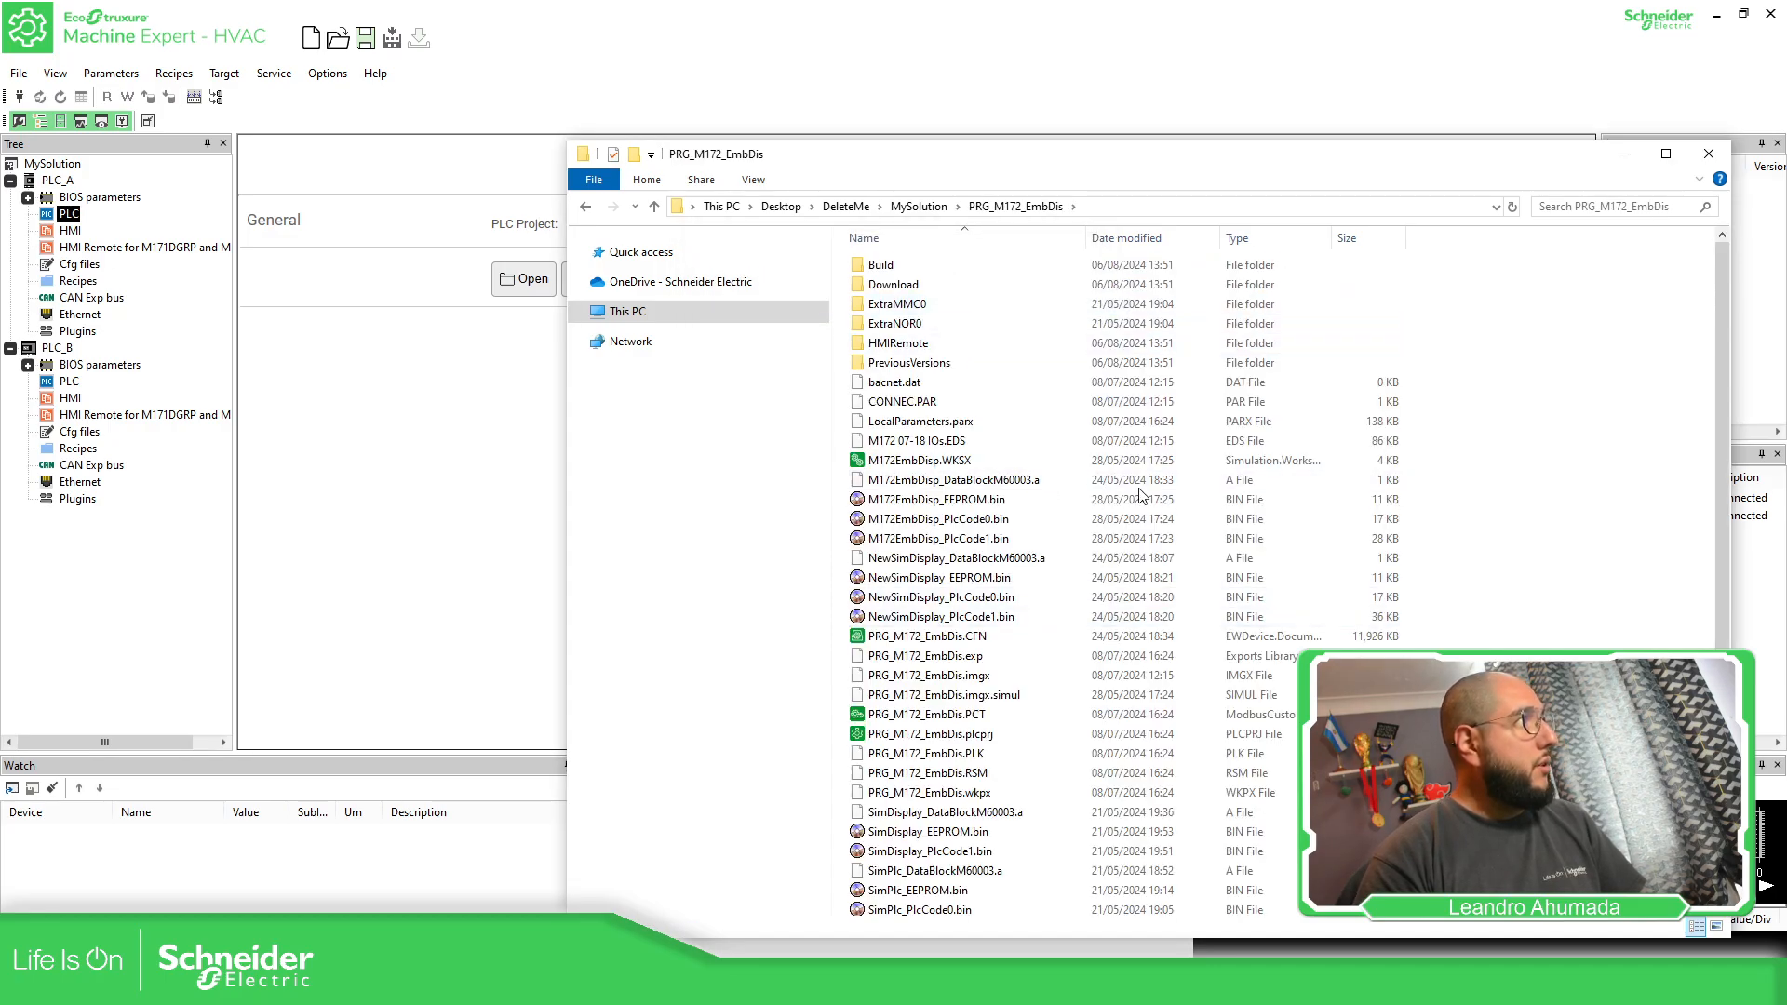
# Return to Machine Expert - HVAC and assign PRG_M172_EmbDis.plcprj from the PRG_M172_EmbDis folder as the PLC project of PLC_A
pyautogui.click(356, 291)
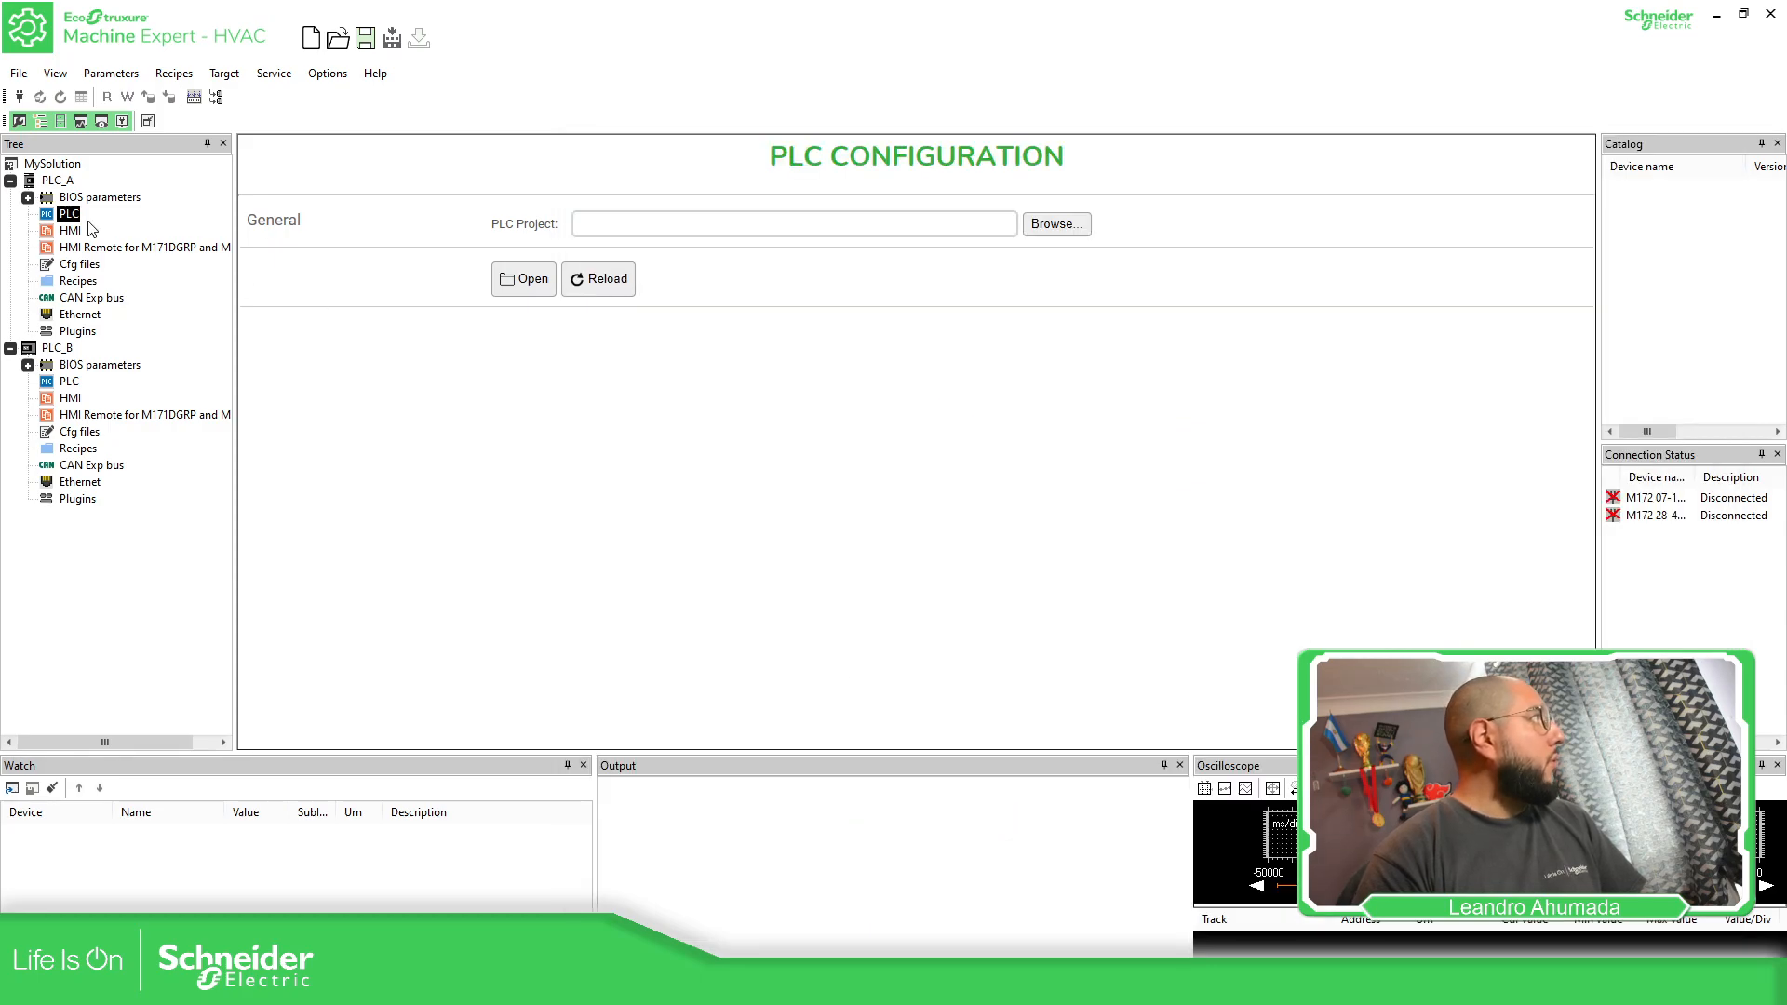
pyautogui.click(1079, 228)
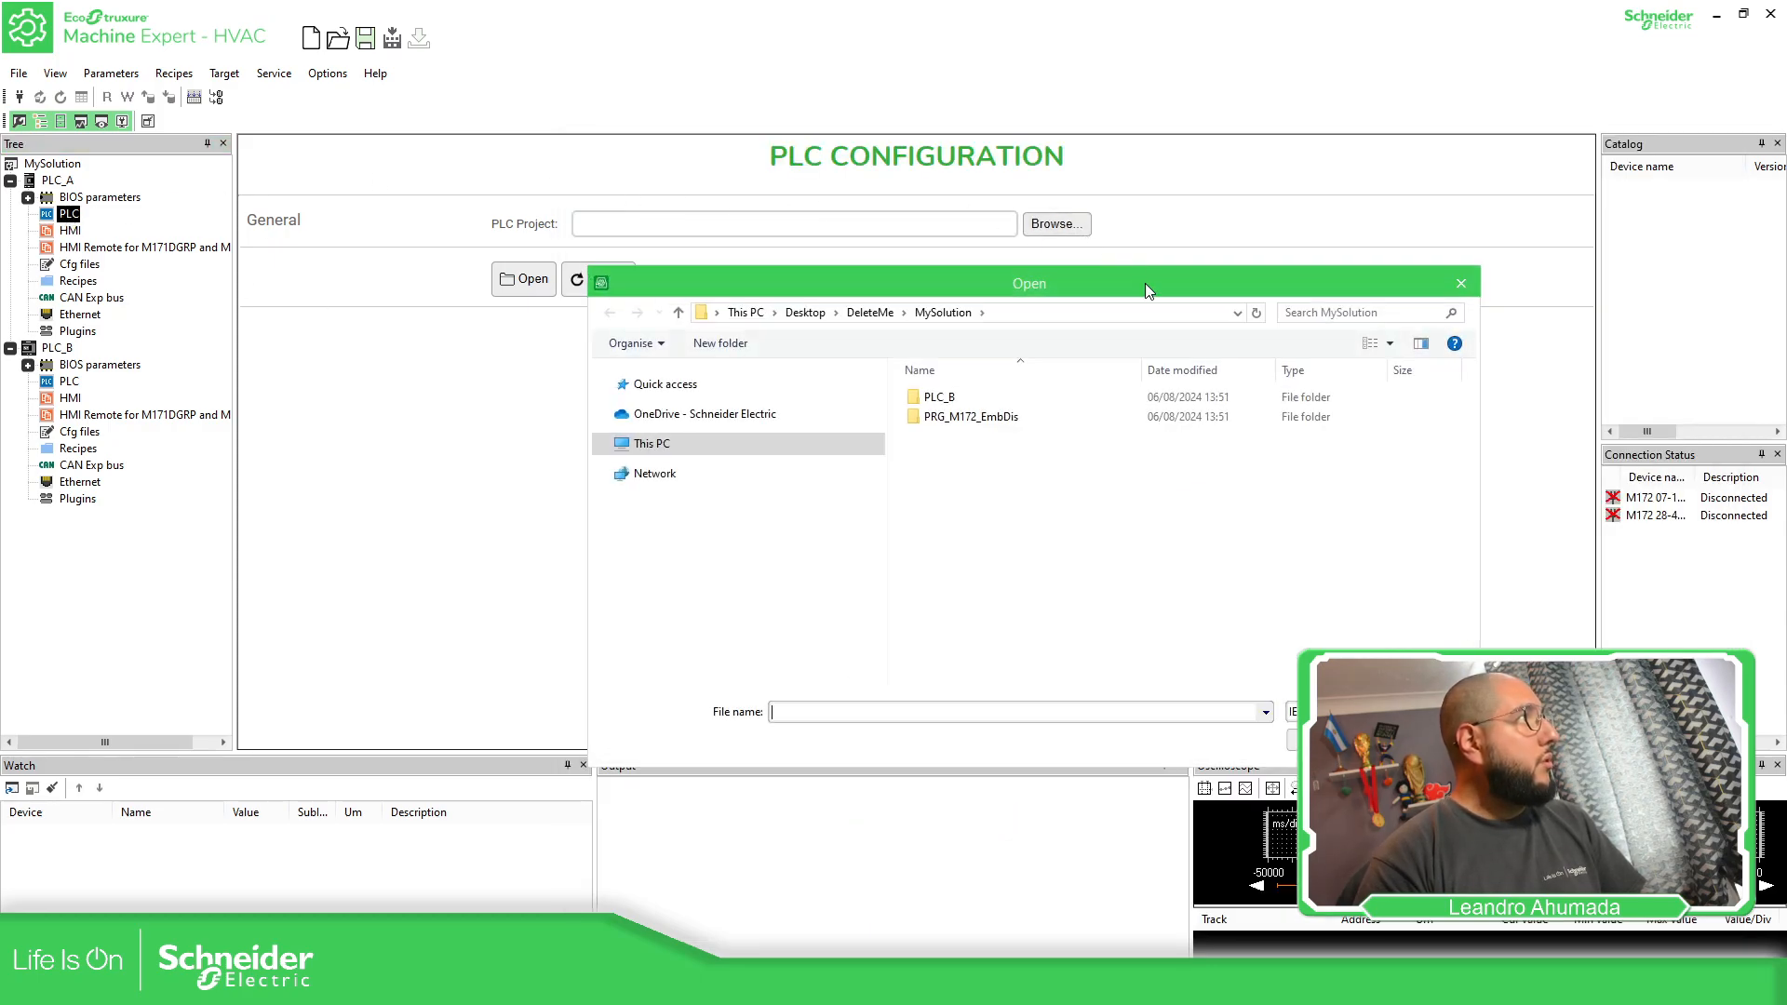
pyautogui.doubleClick(975, 416)
pyautogui.click(1014, 517)
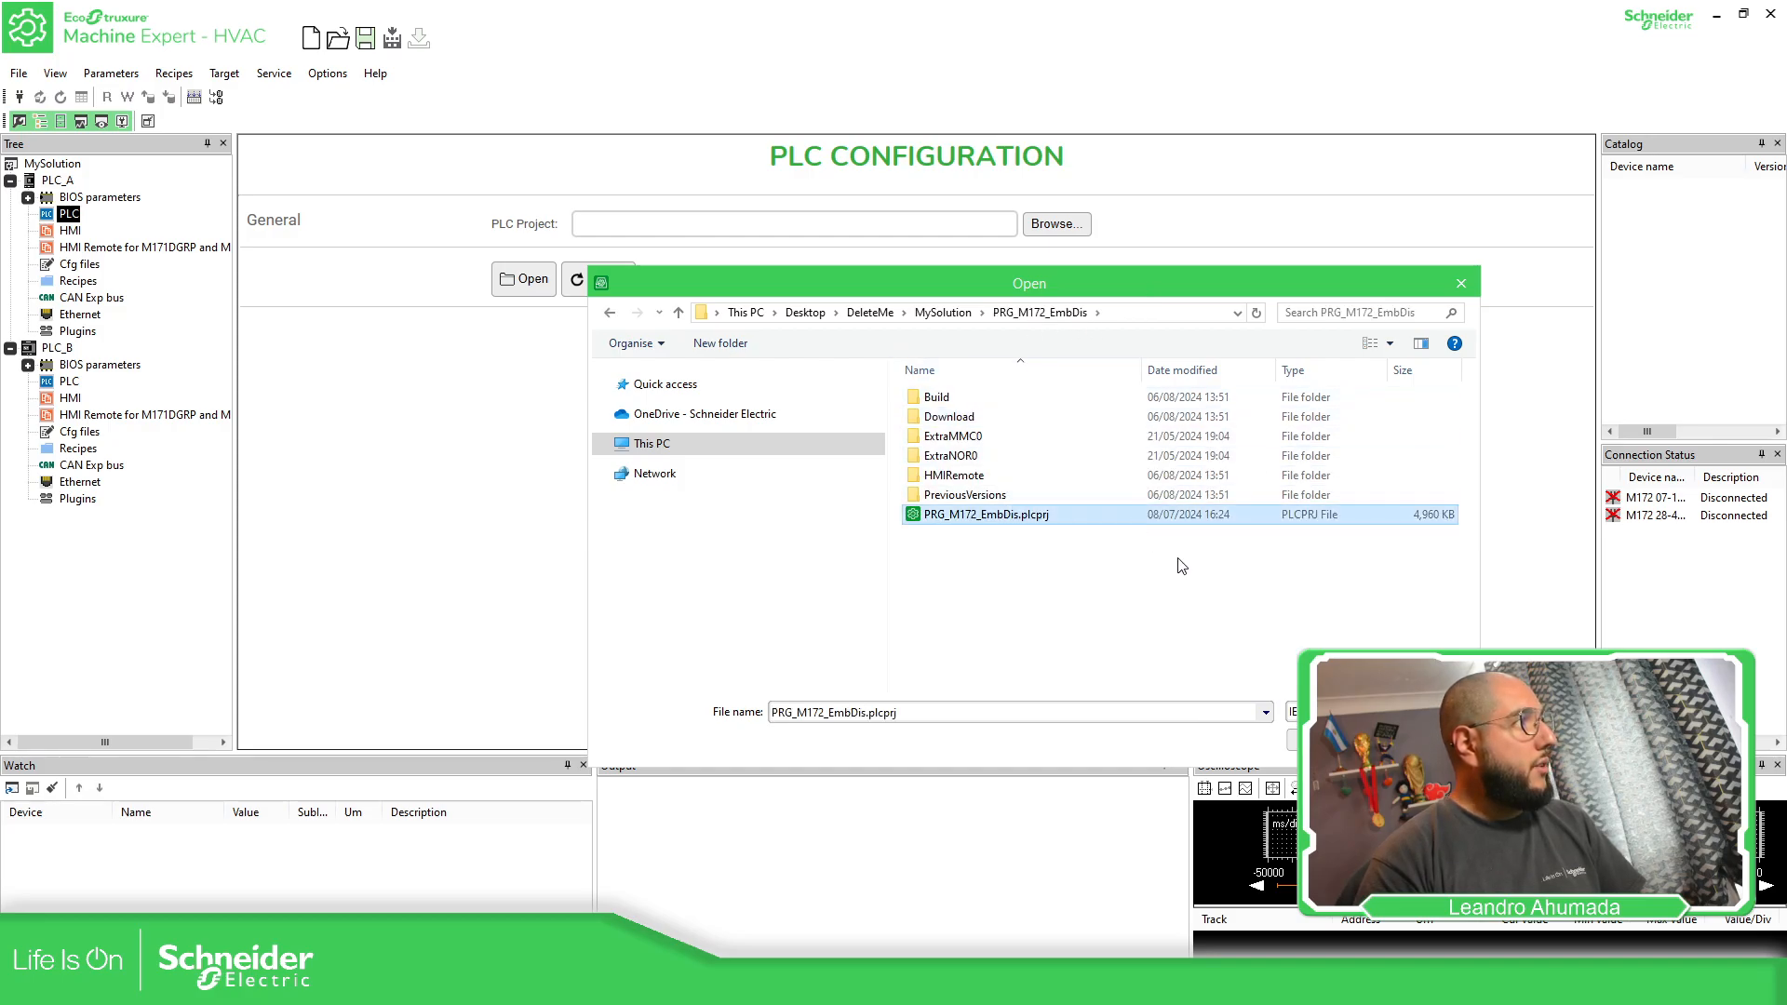
pyautogui.click(1330, 740)
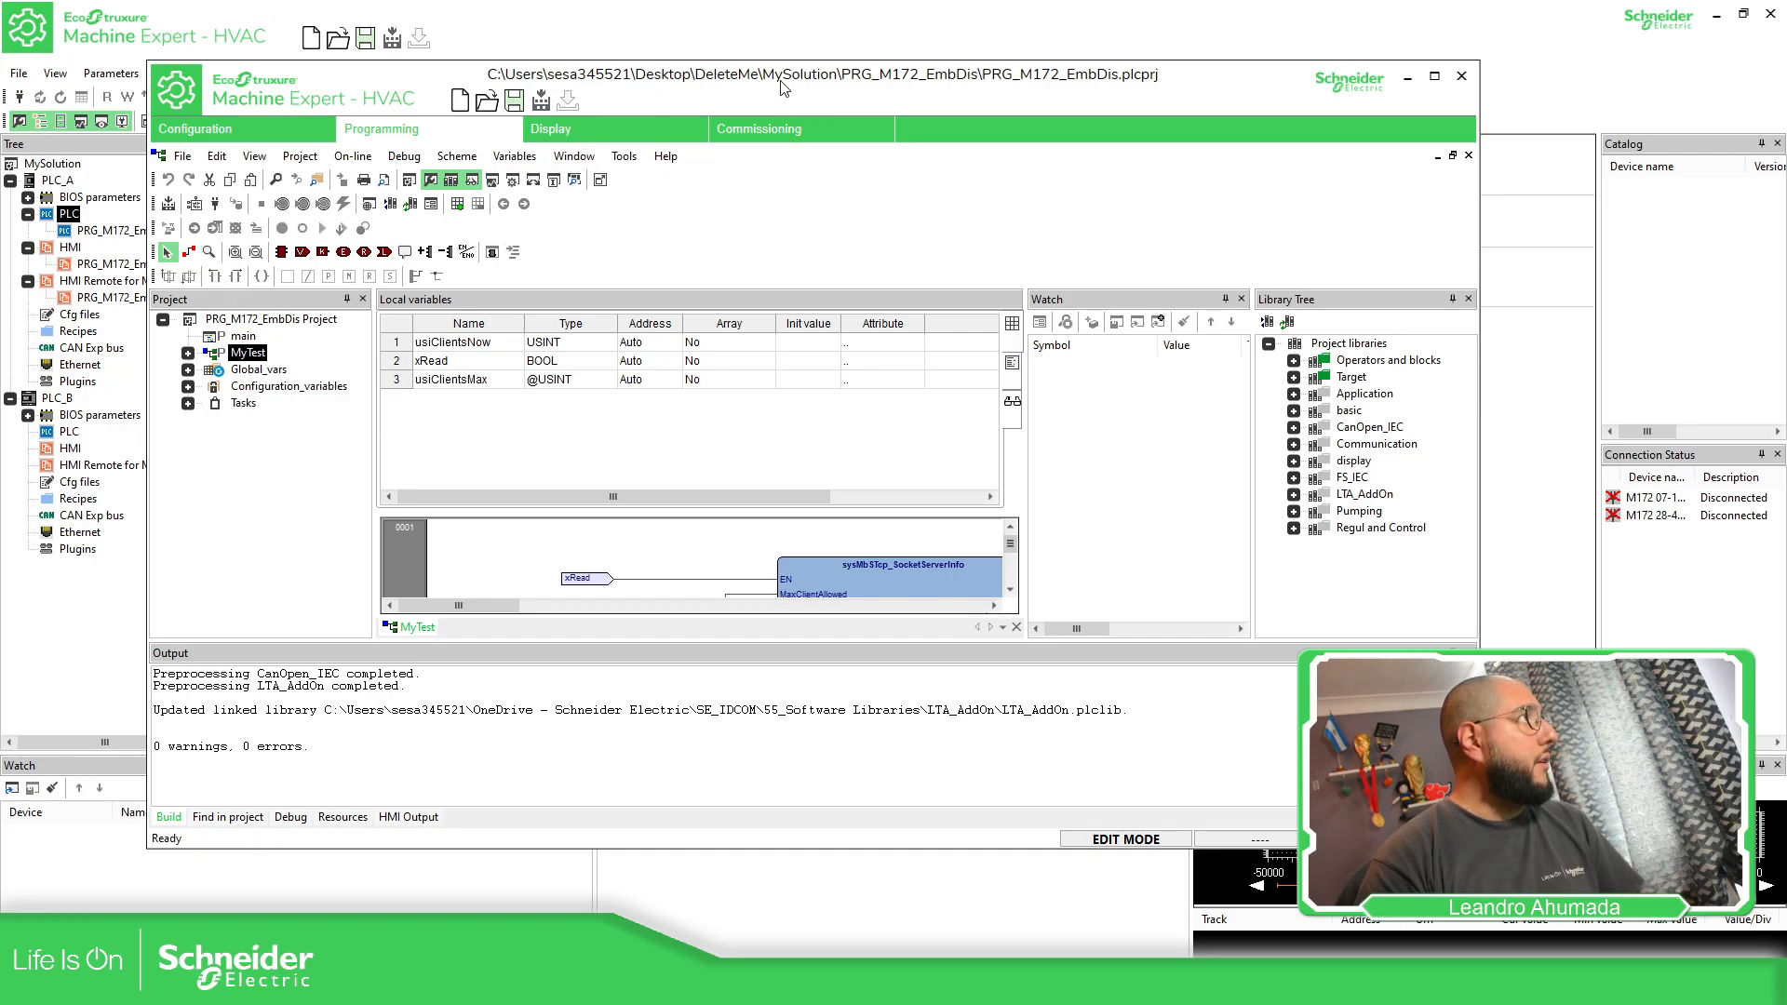
# Add a Modbus status variable named iTemp01_FromB in the configuration of the PRG_M172_EmbDis application project
pyautogui.click(307, 132)
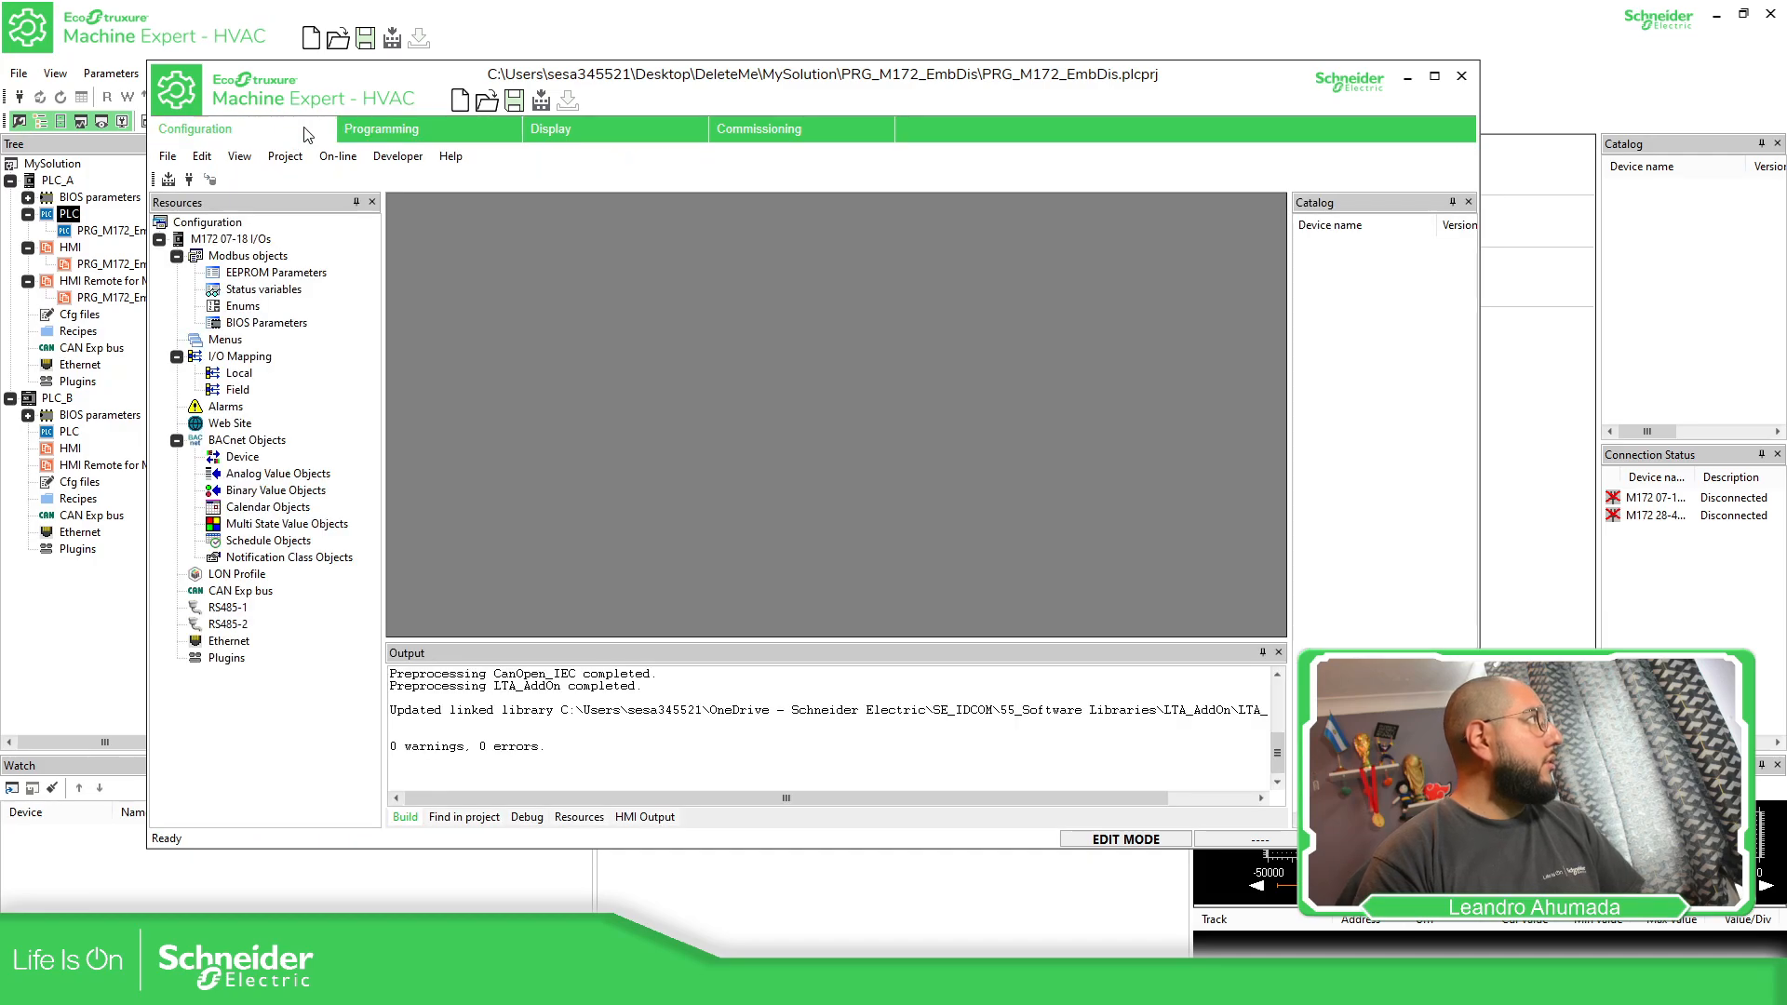
pyautogui.doubleClick(285, 295)
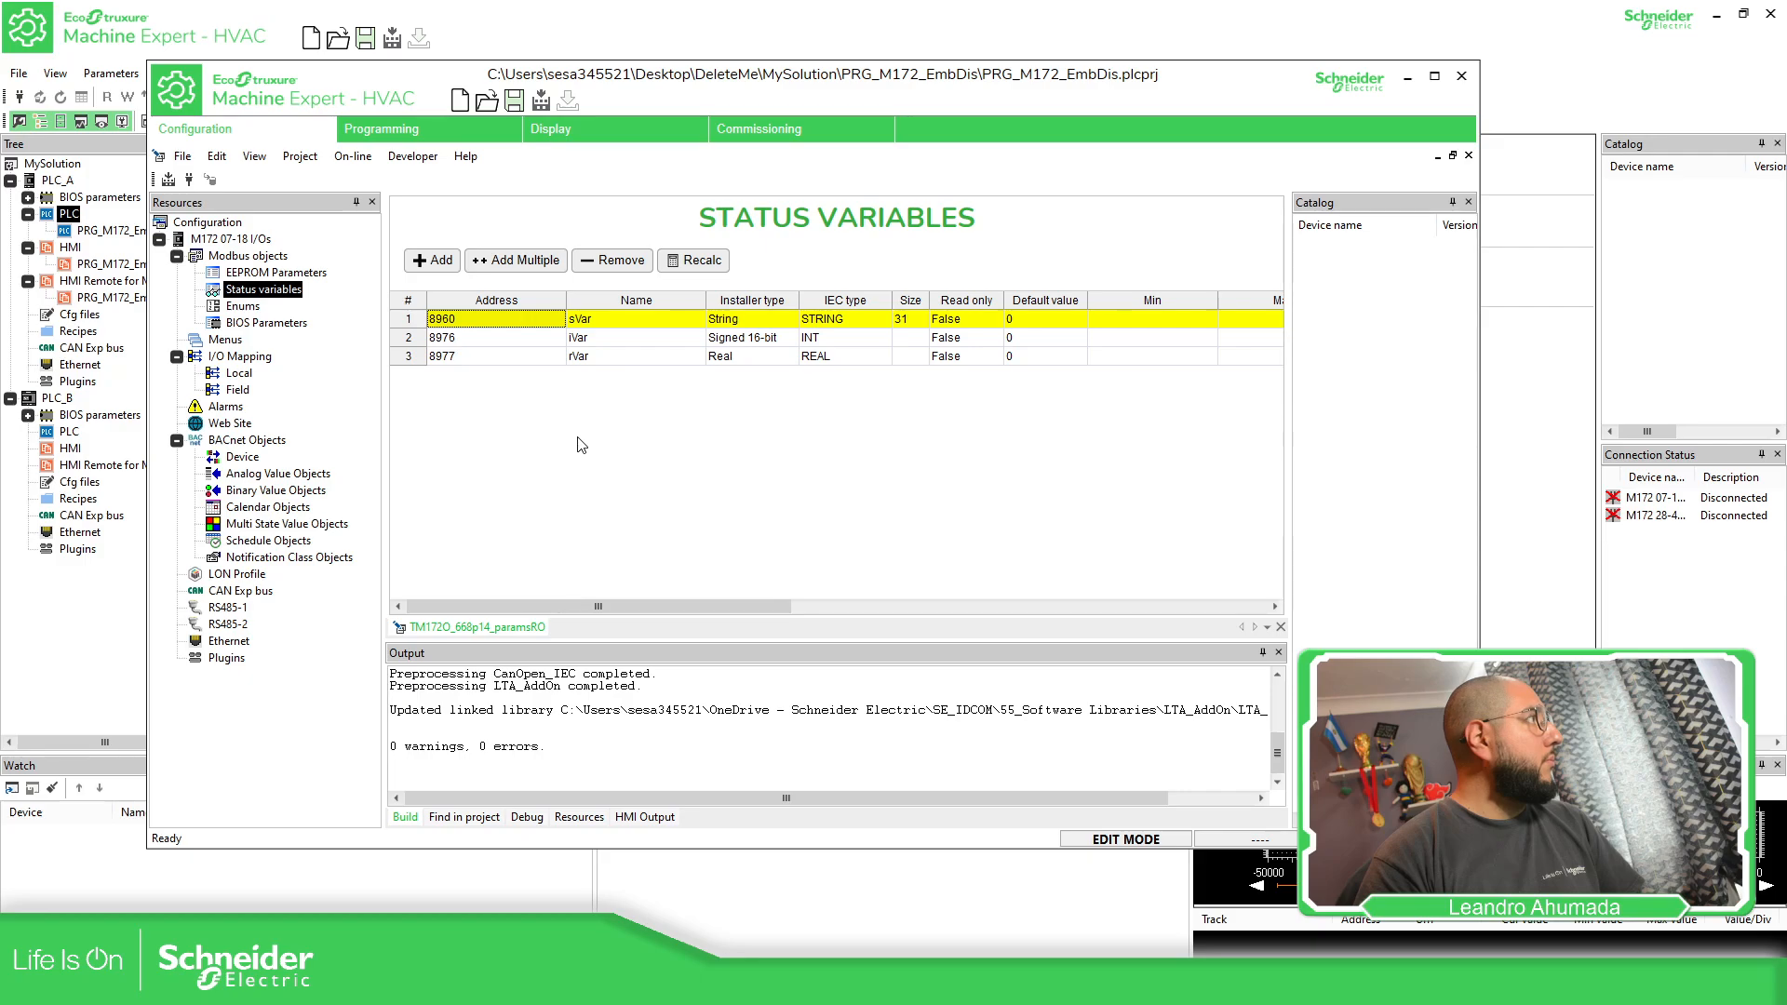
pyautogui.click(436, 260)
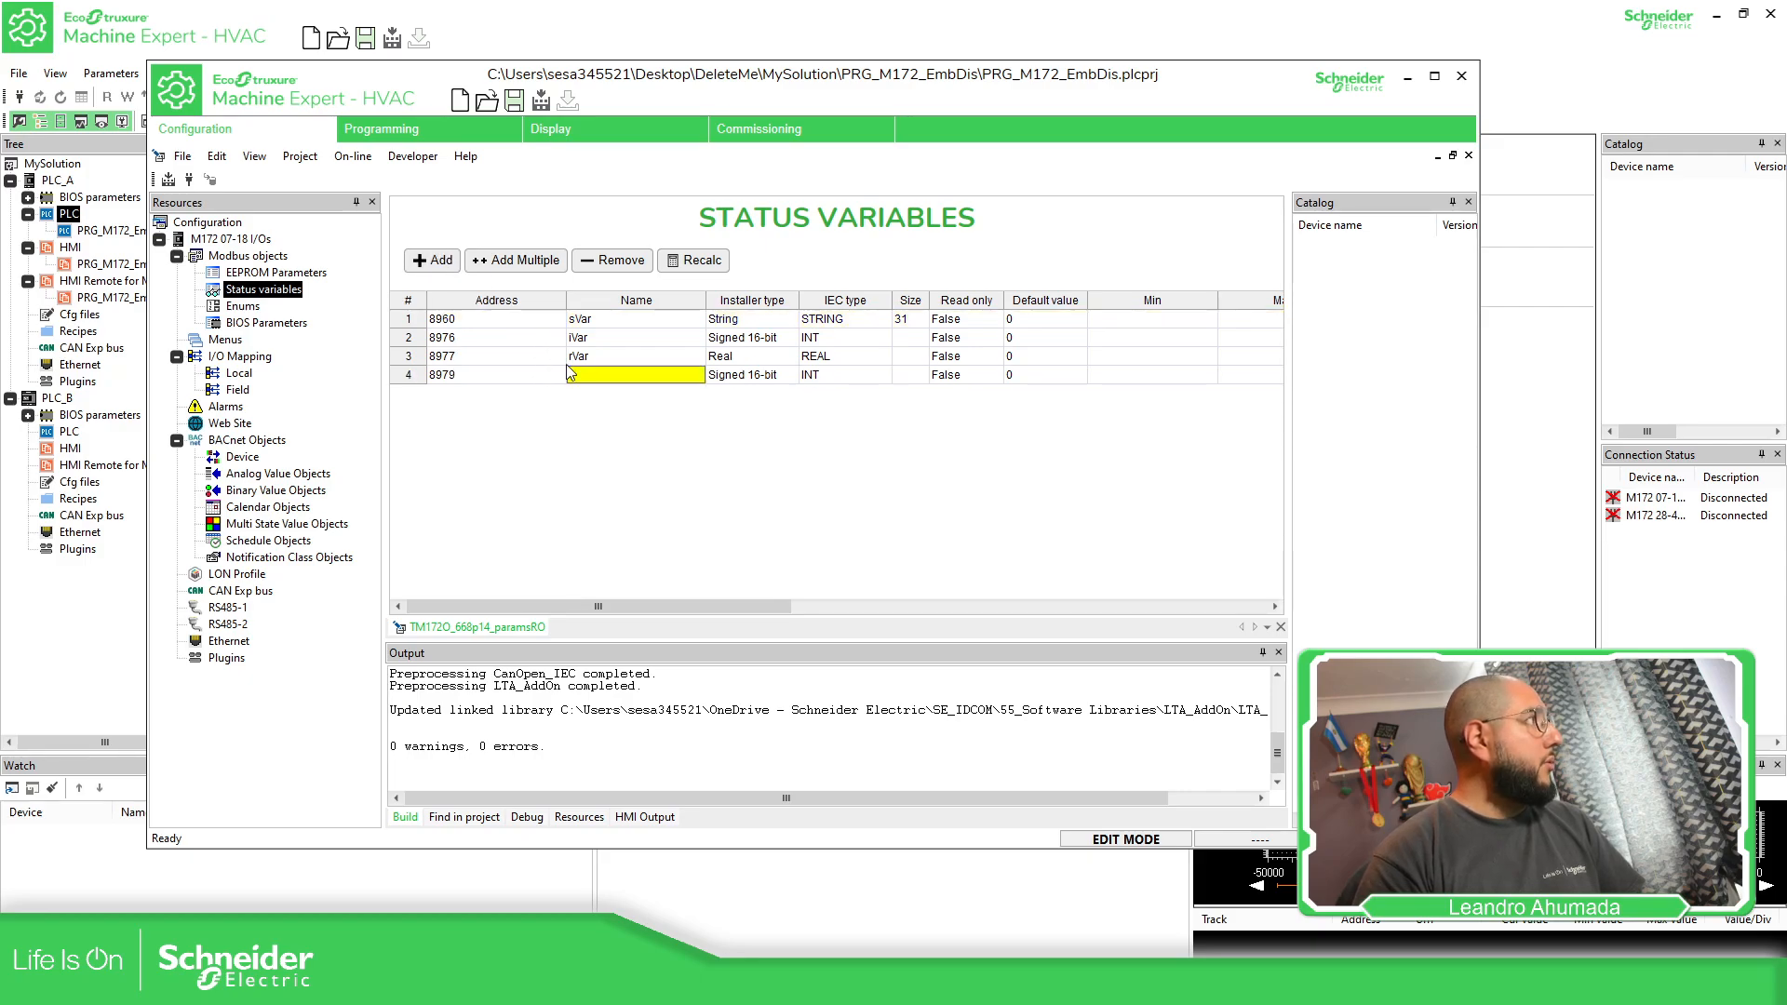
pyautogui.write('iTemp01_FromB')
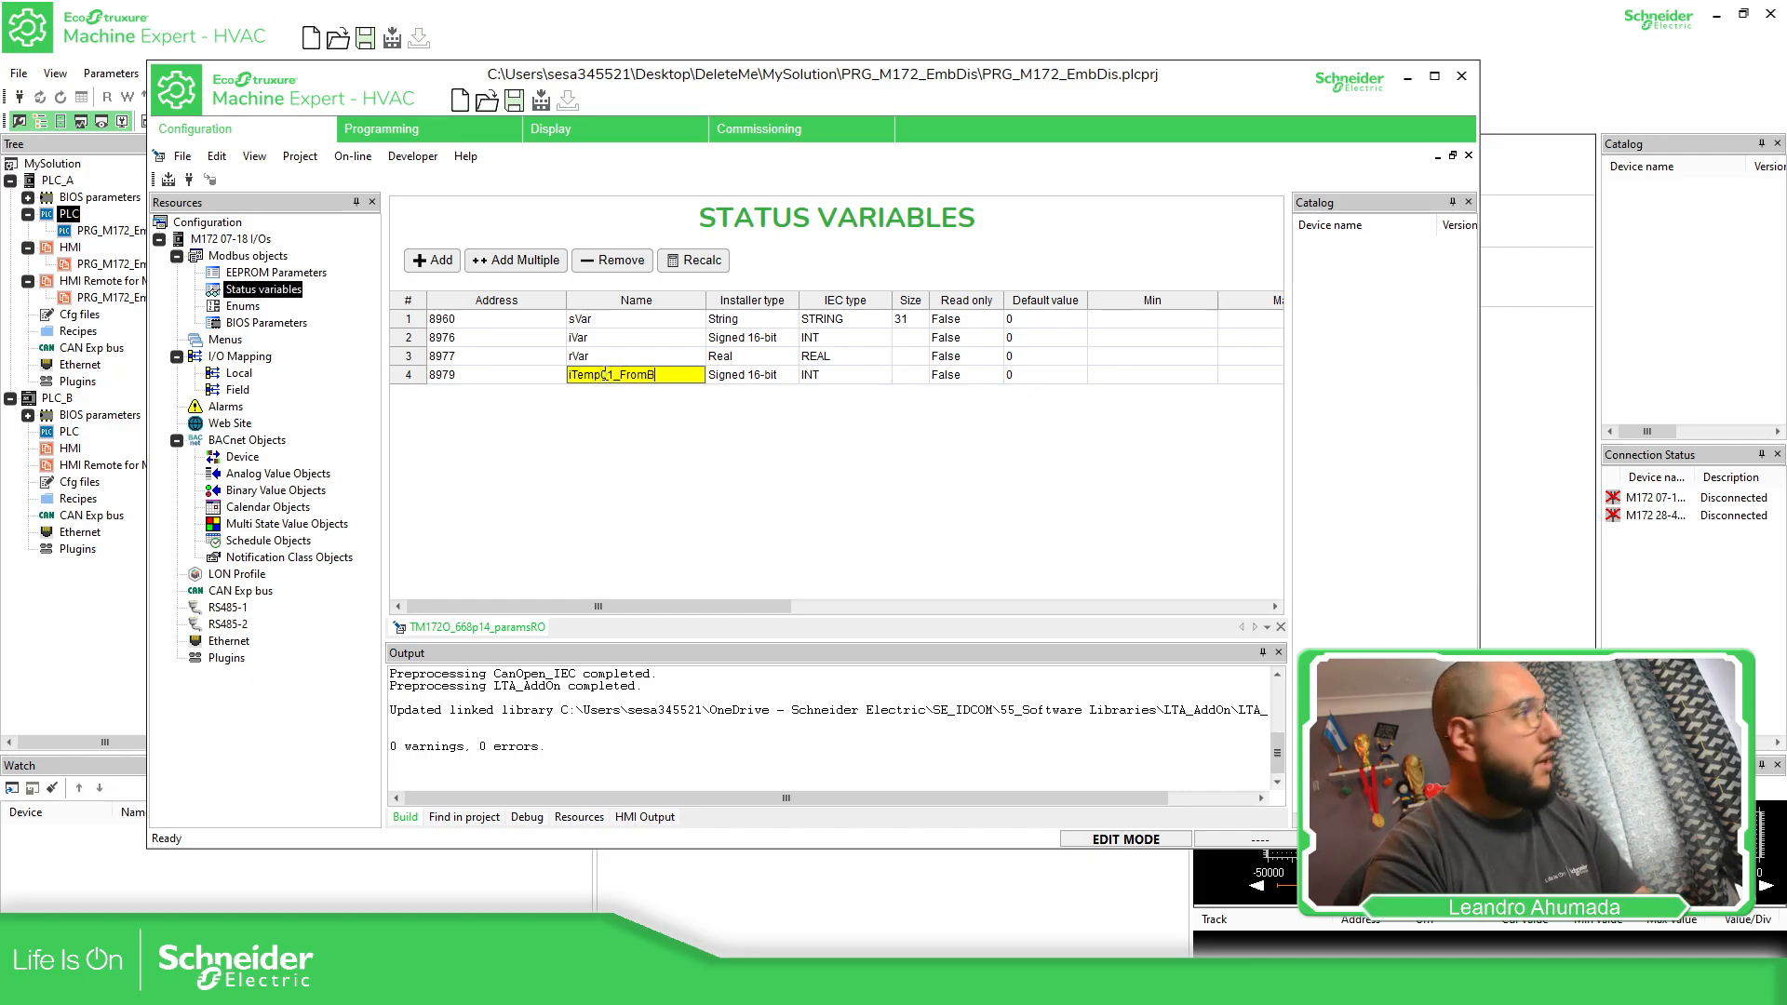
pyautogui.press('Tab')
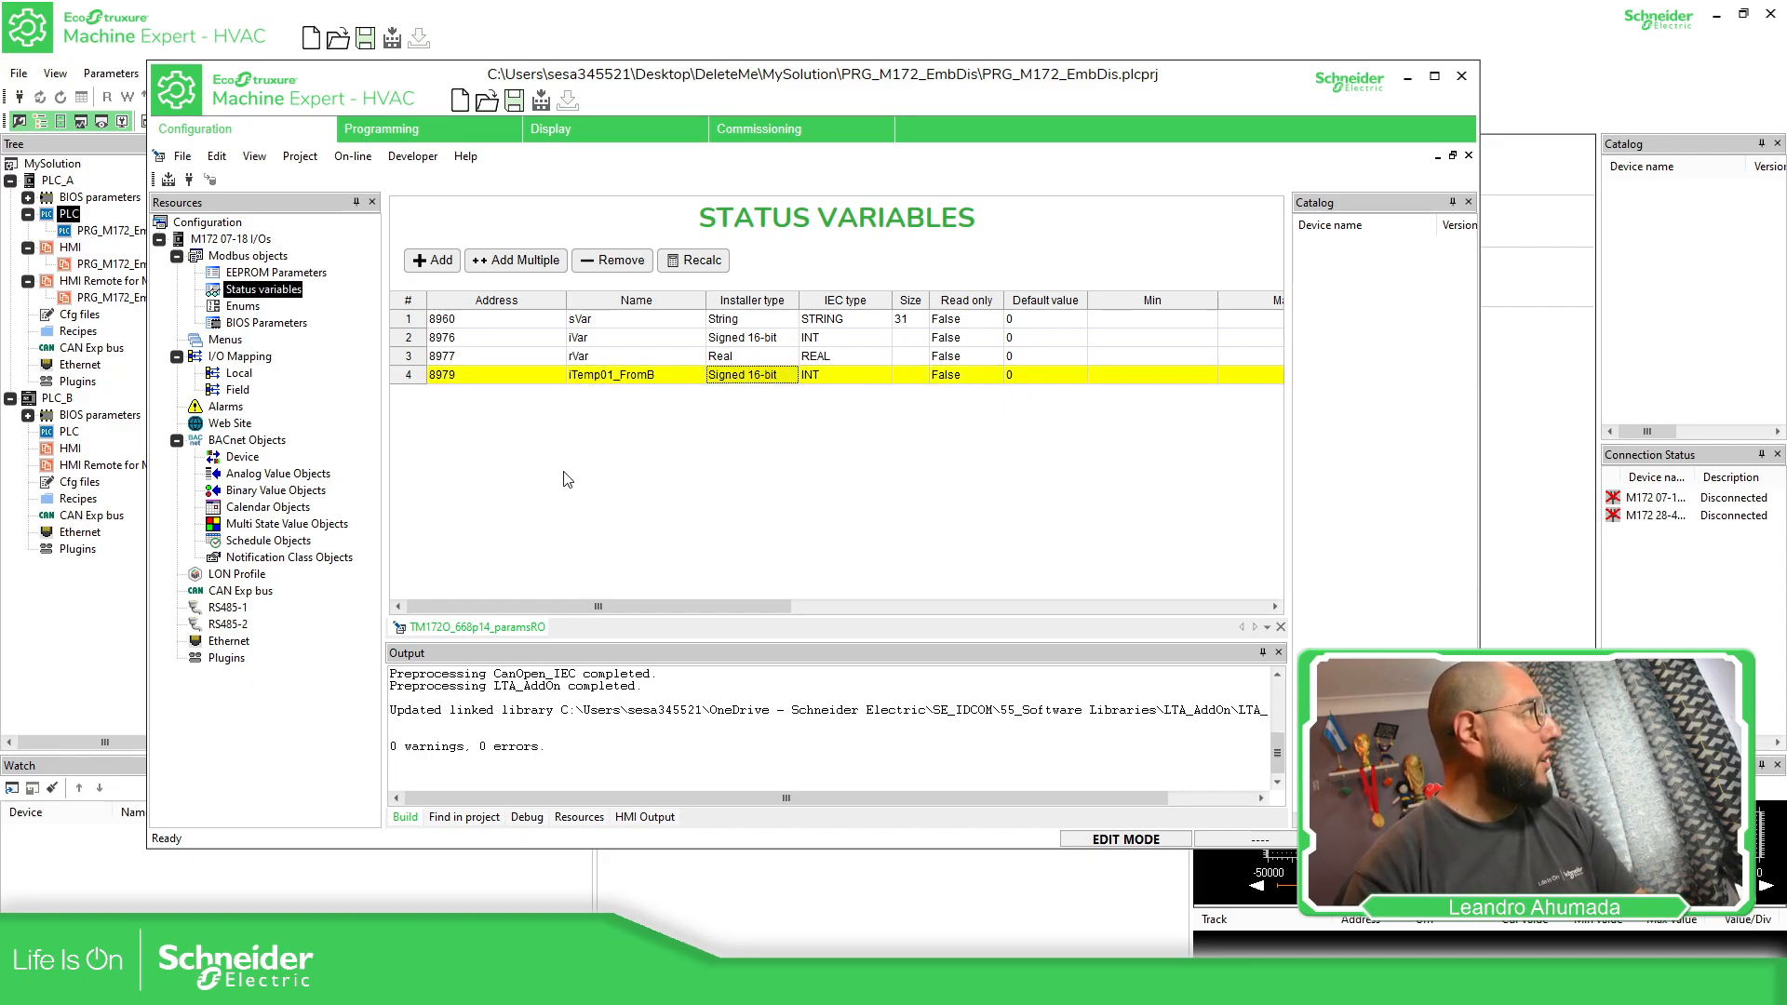
# Duplicate the iTemp01_FromB status variable three times
pyautogui.click(421, 377)
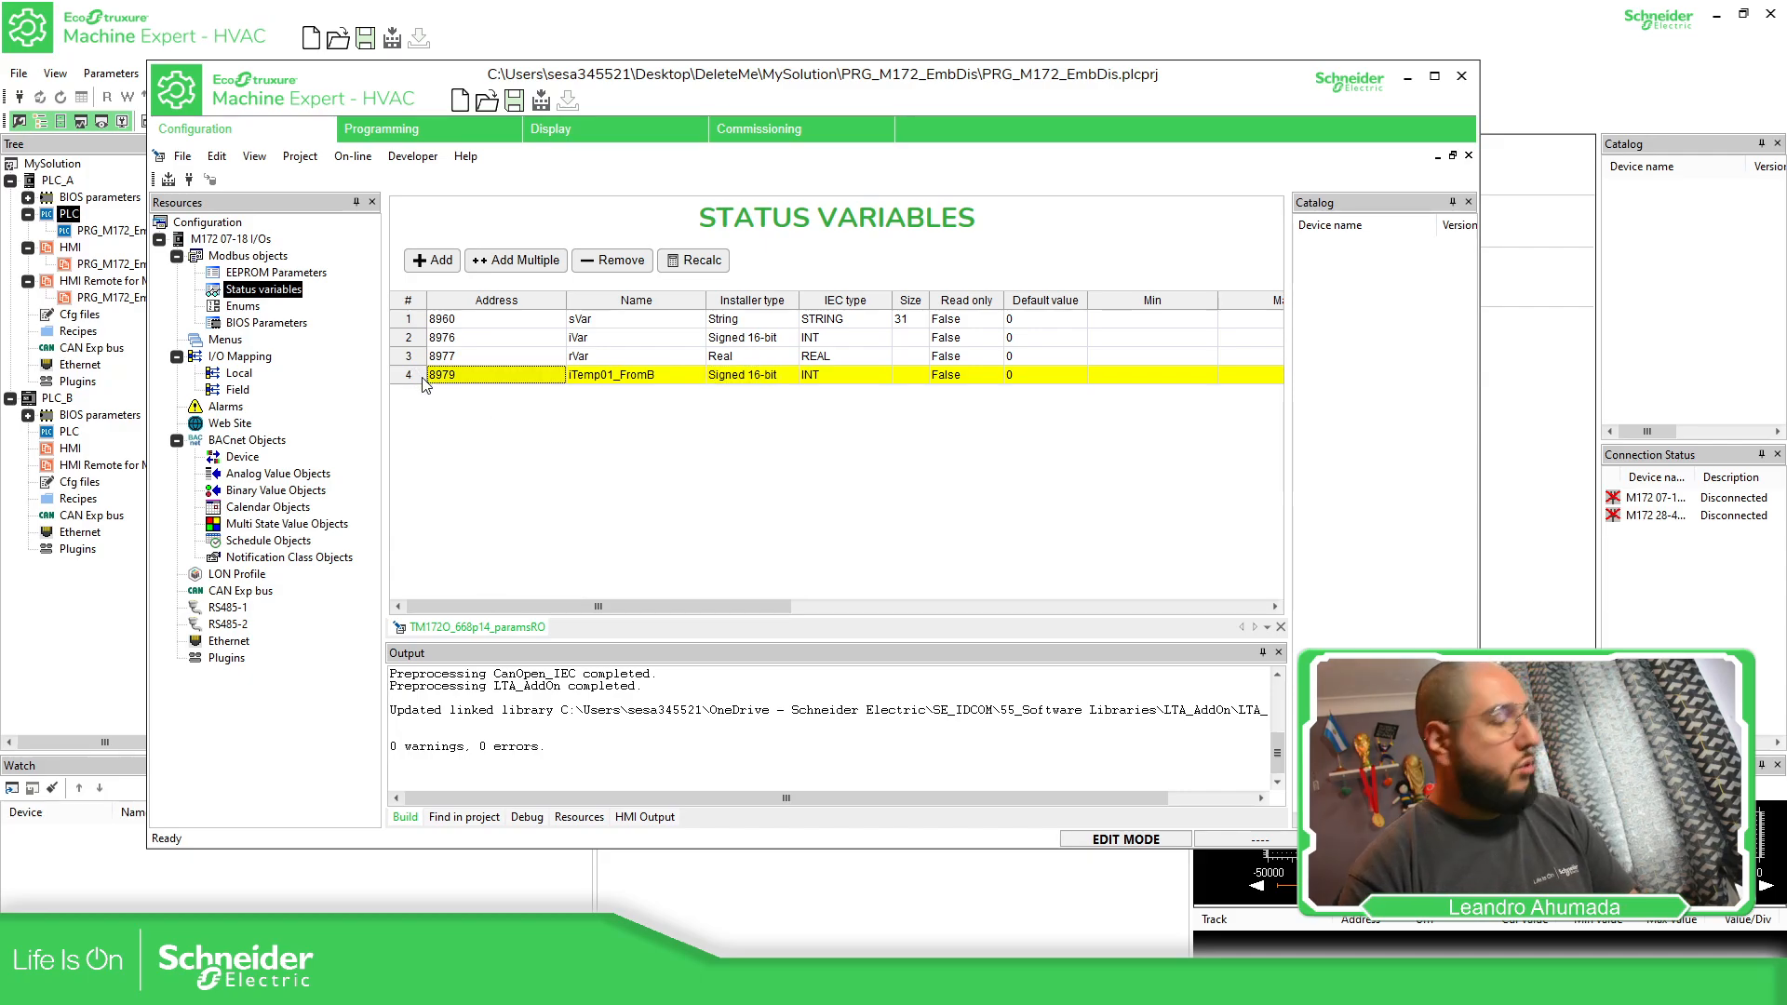
pyautogui.hotkey('ctrl', 'v')
pyautogui.hotkey('ctrl', 'v')
pyautogui.hotkey('ctrl', 'v')
# Renumber the three copied status variables as iTemp02_FromB2, iTemp03_FromB3 and iTemp04_FromB4
pyautogui.doubleClick(604, 401)
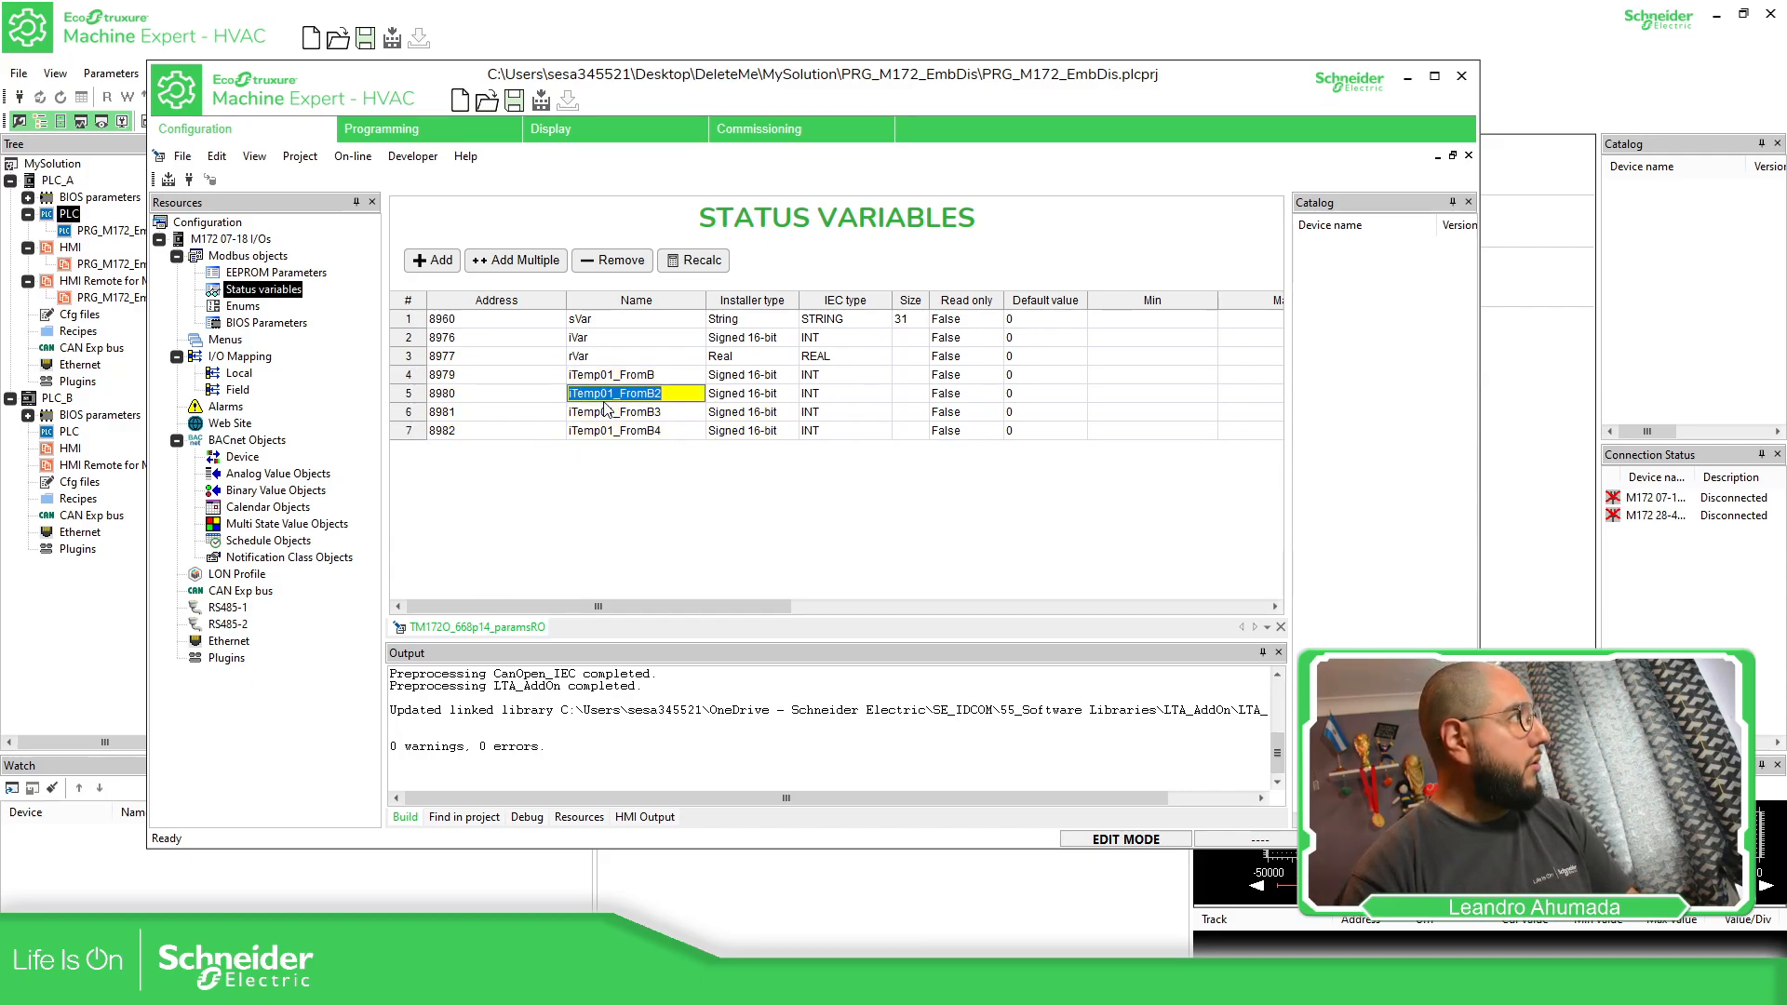
pyautogui.click(614, 394)
pyautogui.press('BackSpace')
pyautogui.write('2')
pyautogui.press('Tab')
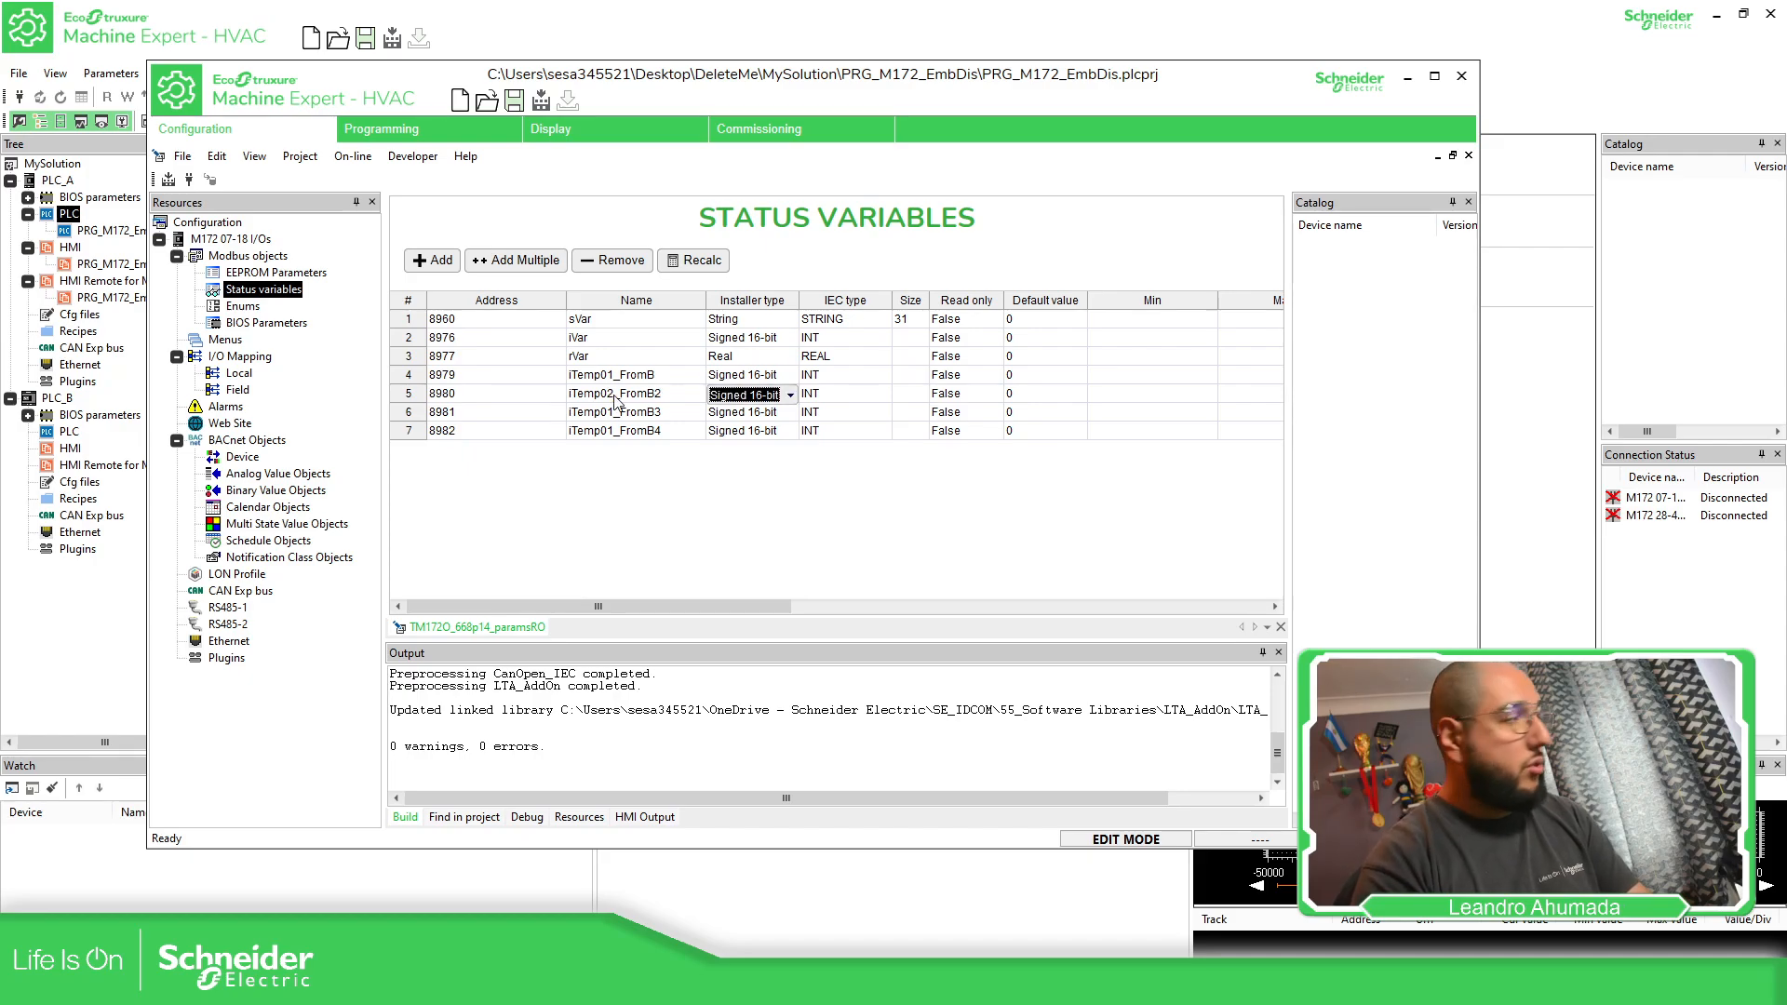
pyautogui.click(624, 415)
pyautogui.click(614, 413)
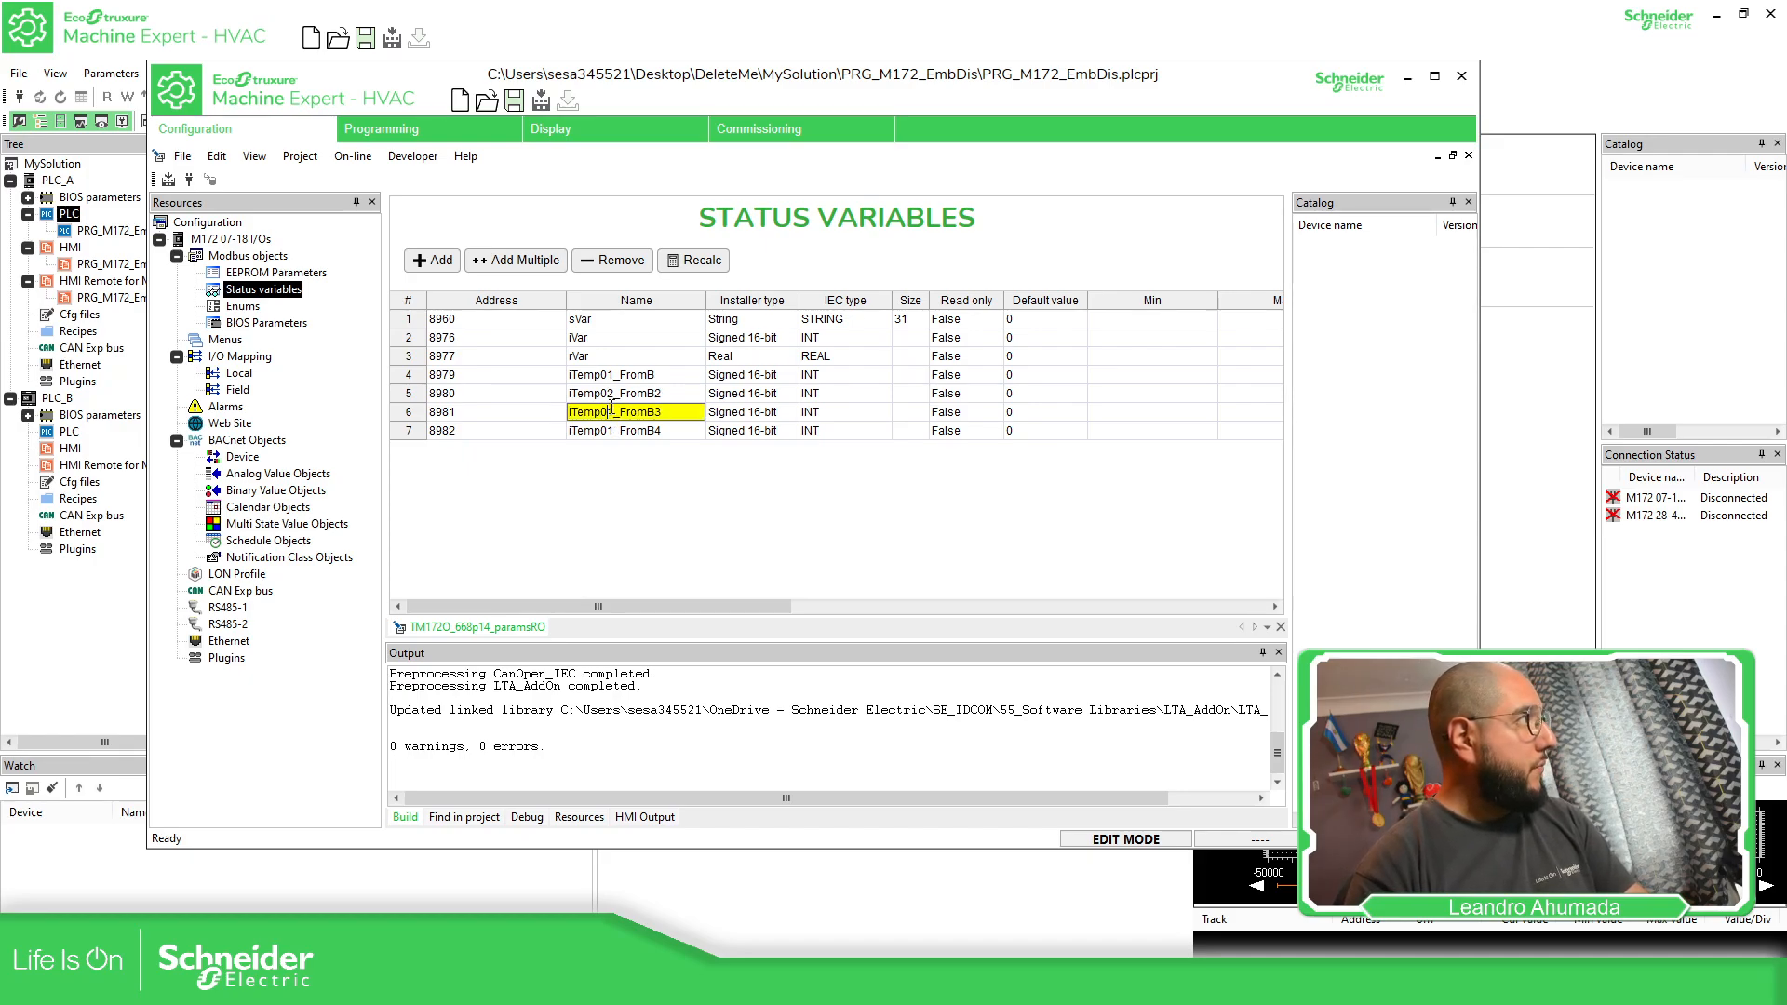
pyautogui.press('BackSpace')
pyautogui.write('3')
pyautogui.press('Tab')
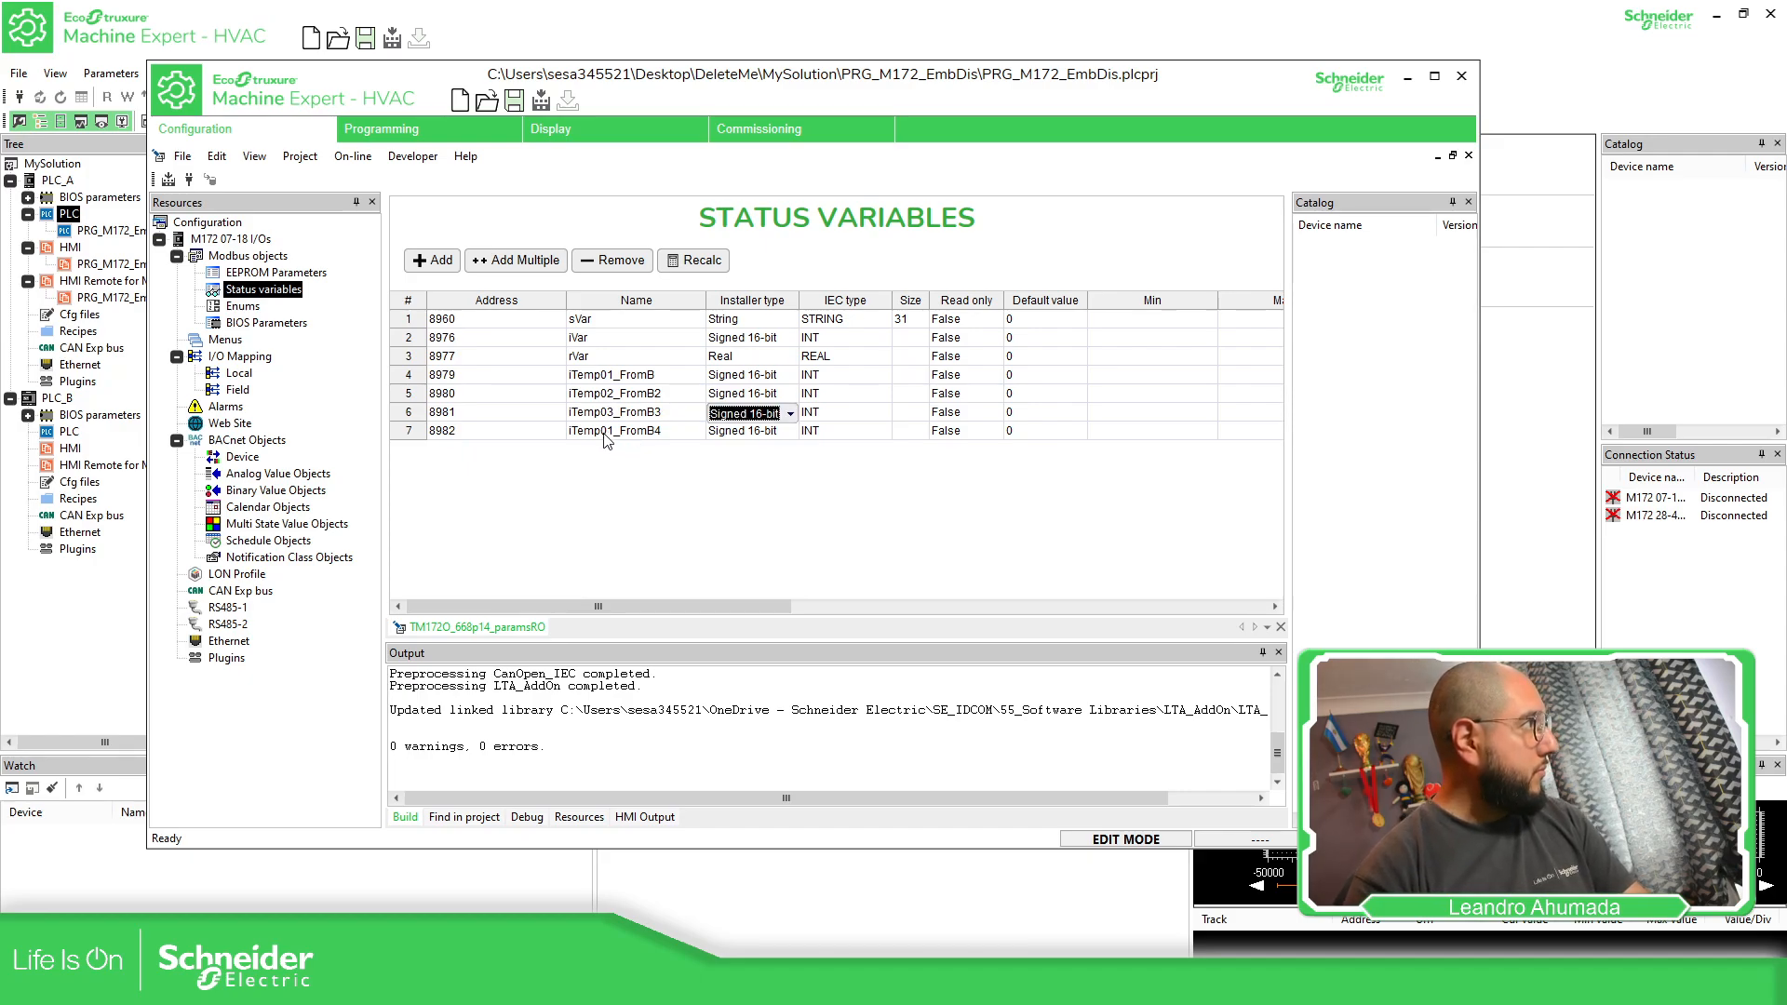
pyautogui.click(605, 435)
pyautogui.click(615, 430)
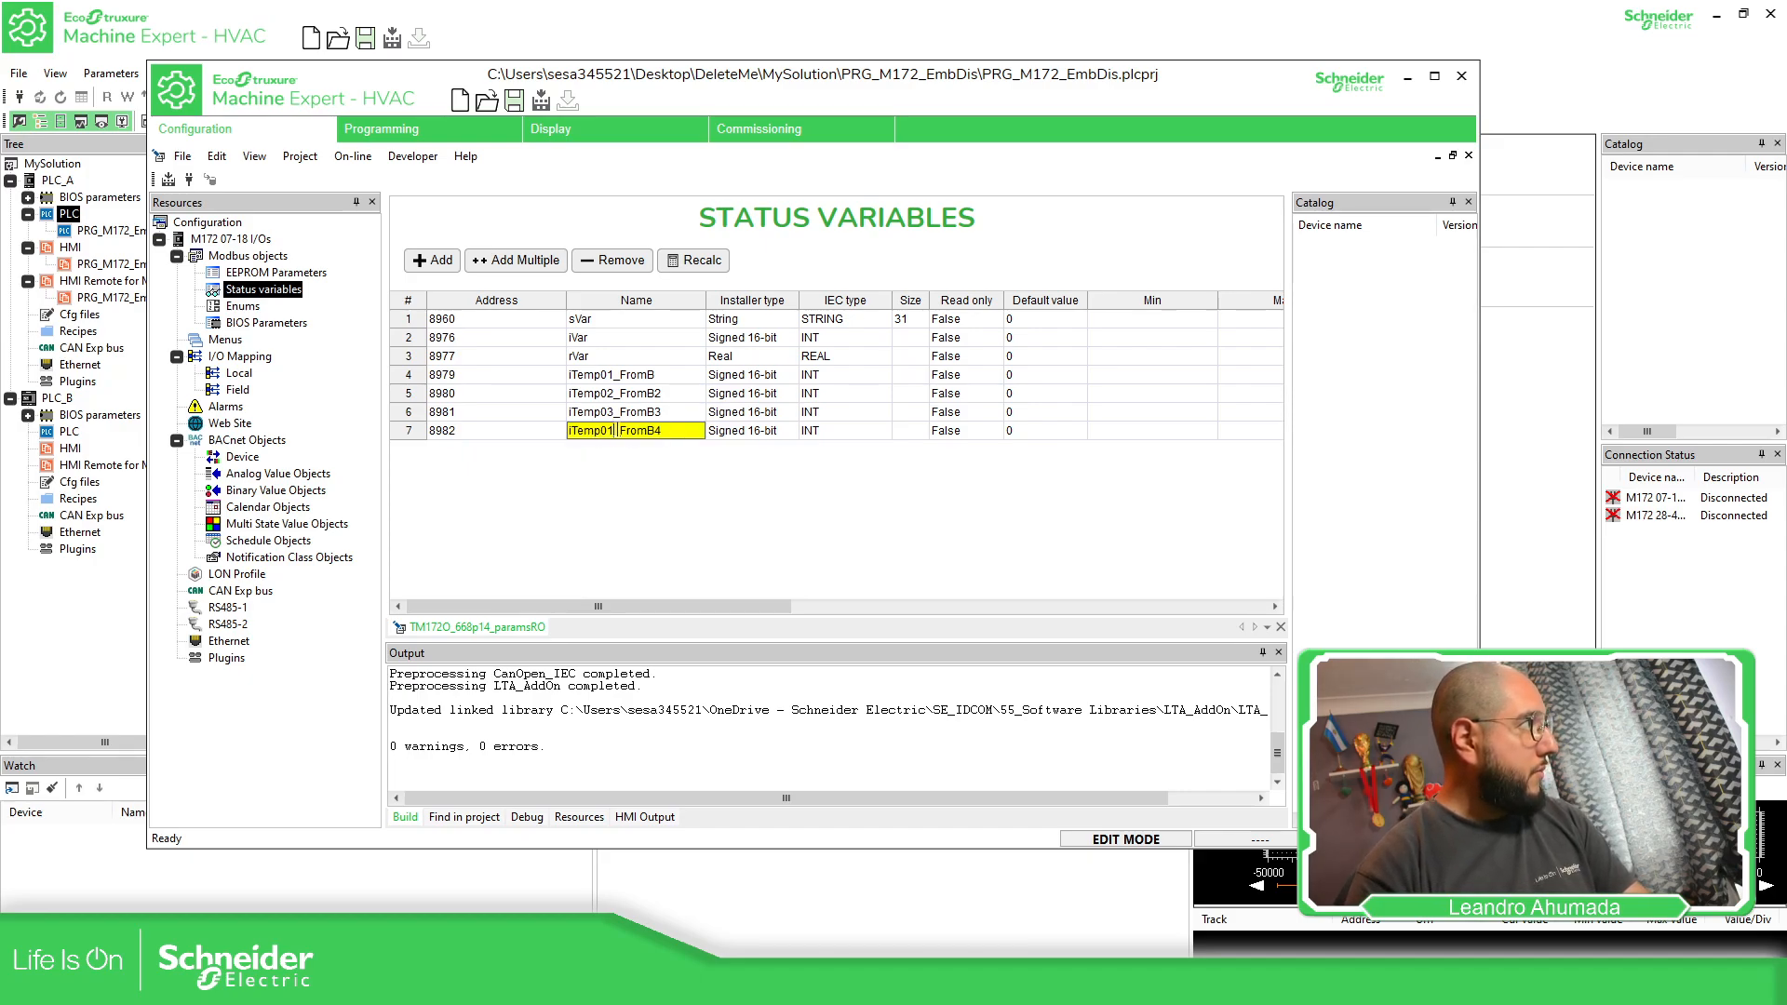
pyautogui.press('BackSpace')
pyautogui.write('4')
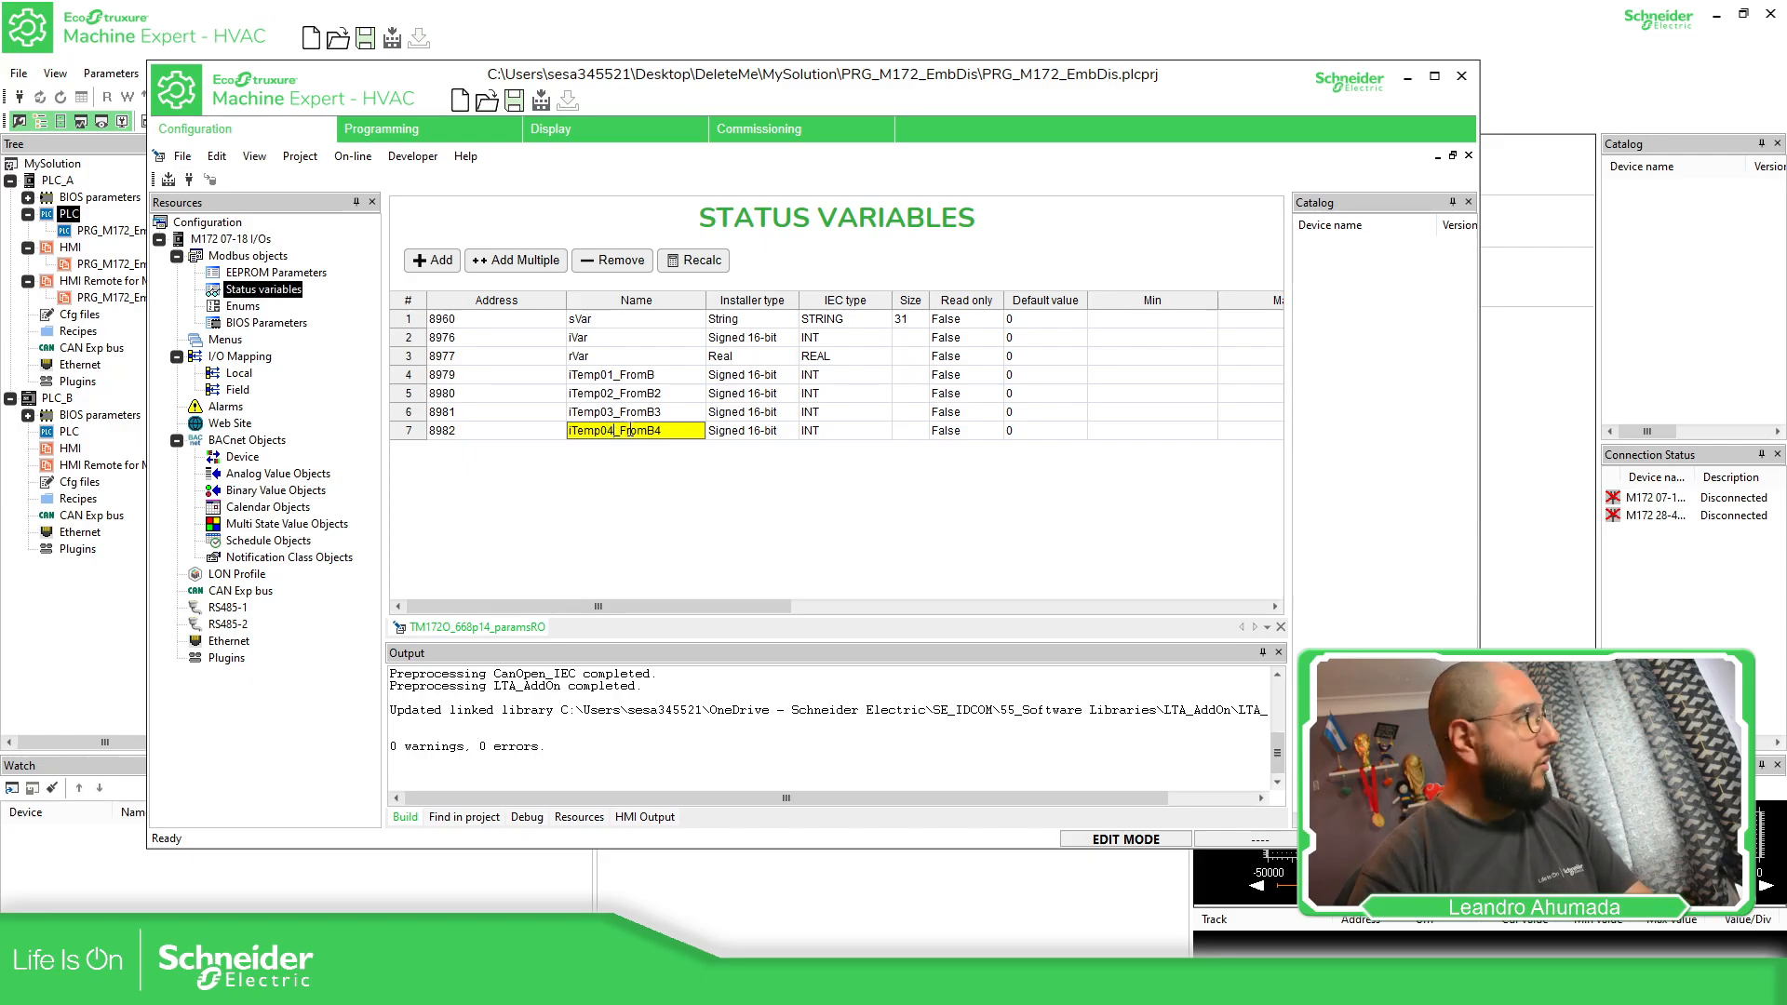
# Remove the trailing digits from the copied variables' names, leaving iTemp02_FromB, iTemp03_FromB and iTemp04_FromB
pyautogui.click(673, 414)
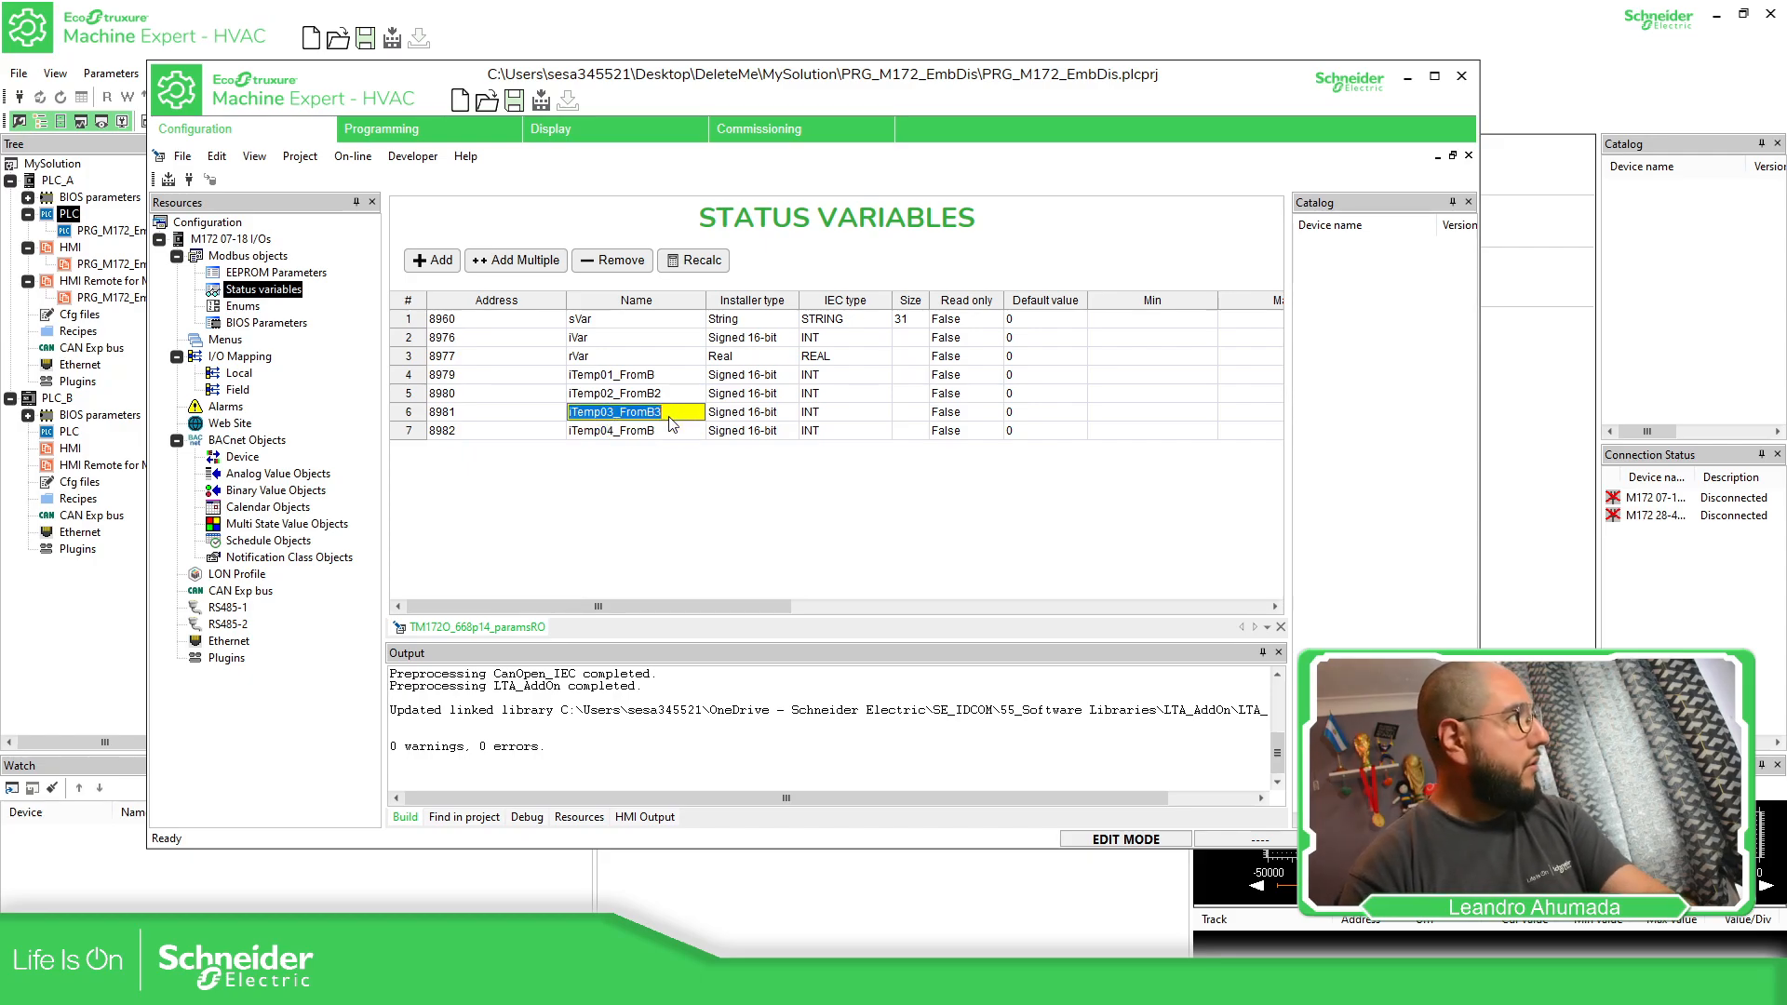
pyautogui.click(672, 411)
pyautogui.press('BackSpace')
pyautogui.click(671, 394)
pyautogui.click(671, 394)
pyautogui.press('BackSpace')
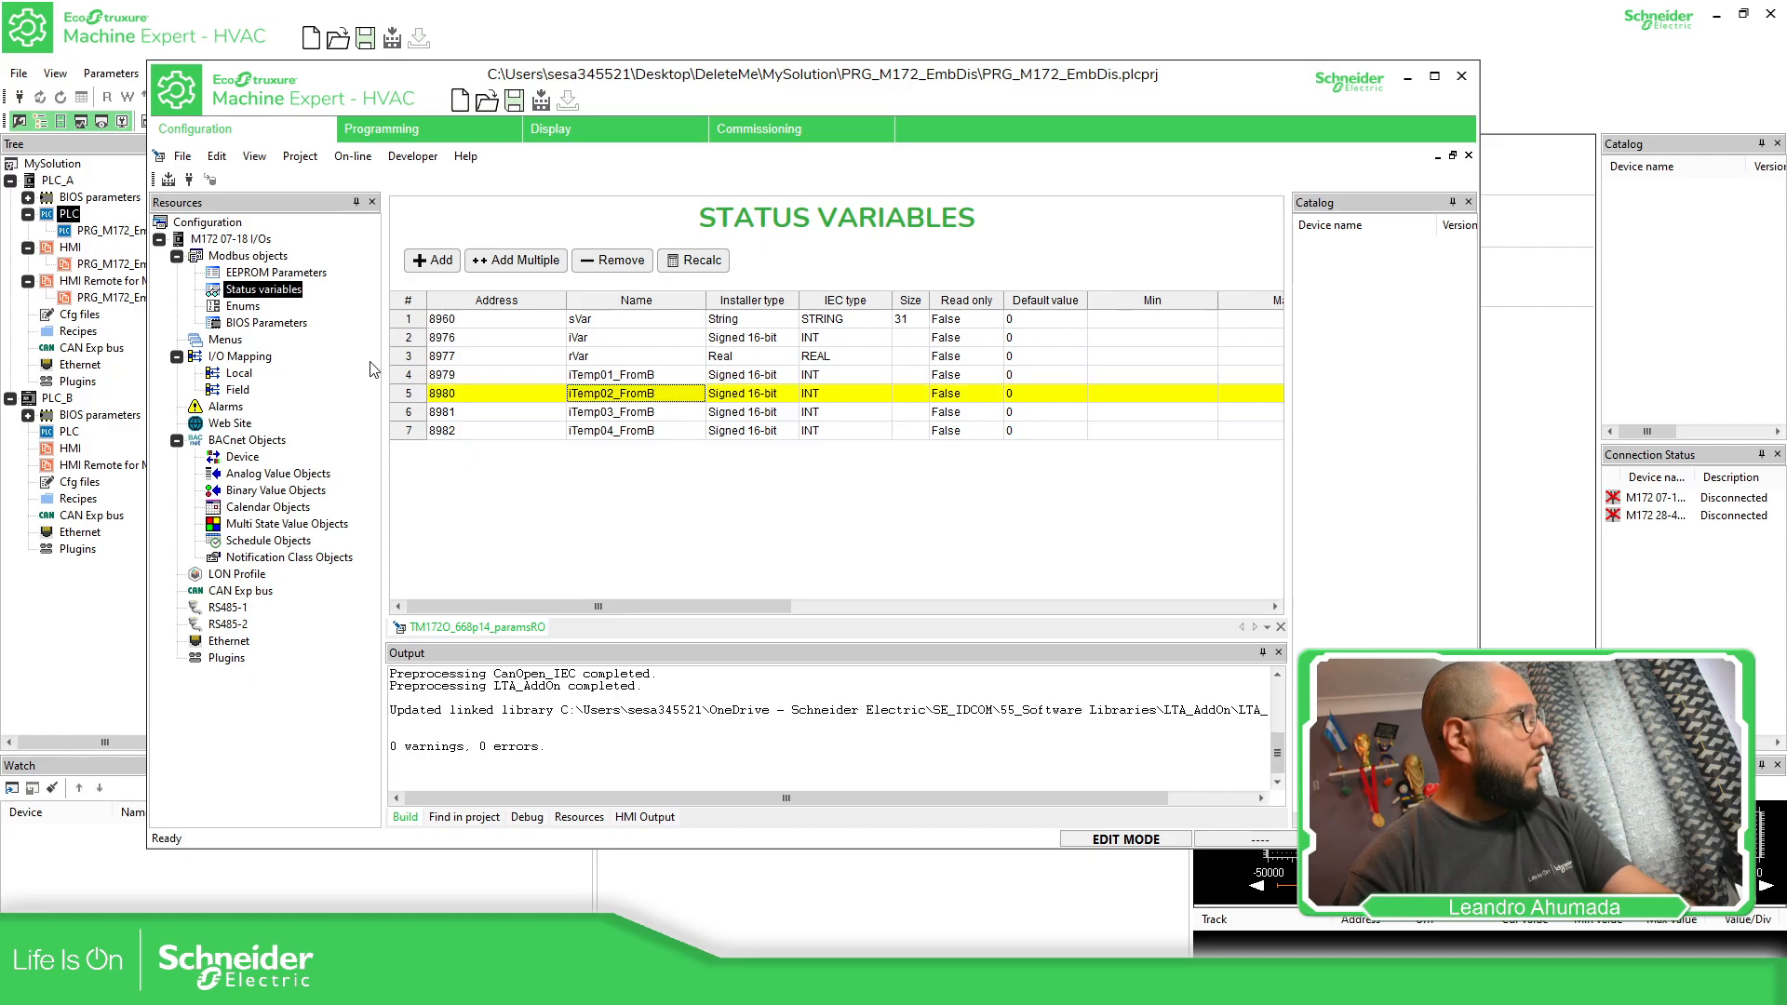
# Add another signed 16-bit status variable named iTemp01_A below the FromB variables
pyautogui.click(434, 259)
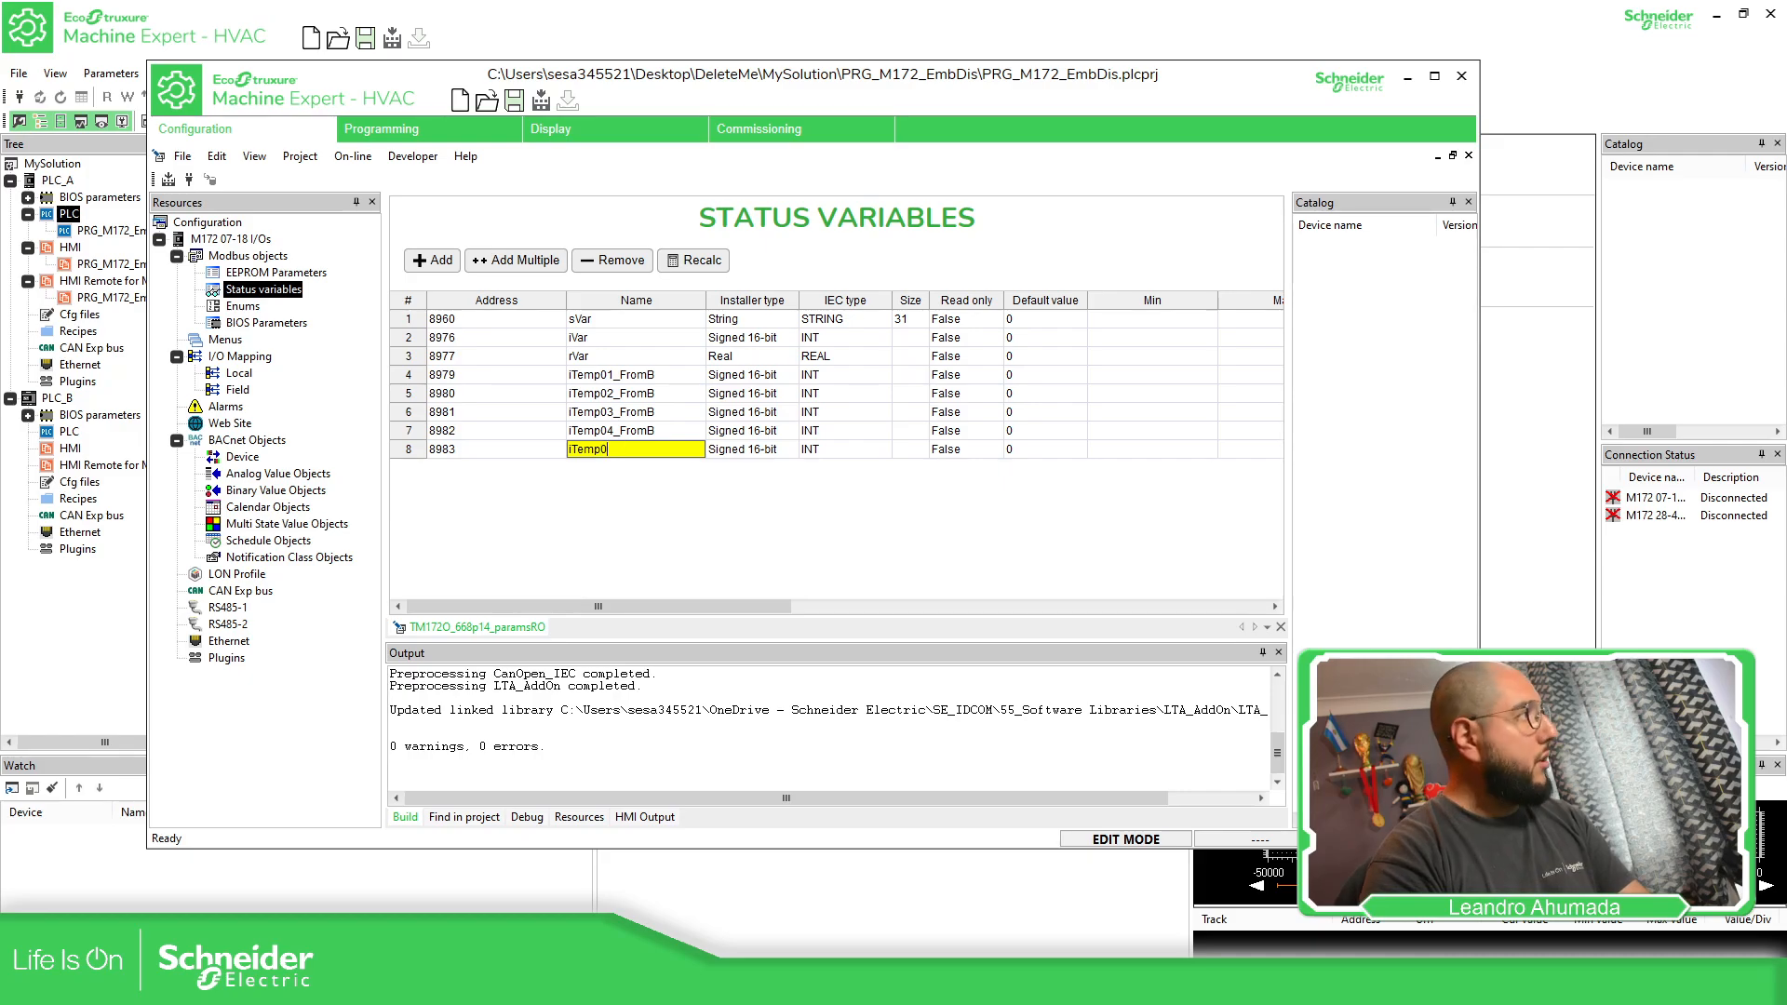
pyautogui.write('iTemp01_')
pyautogui.press('Tab')
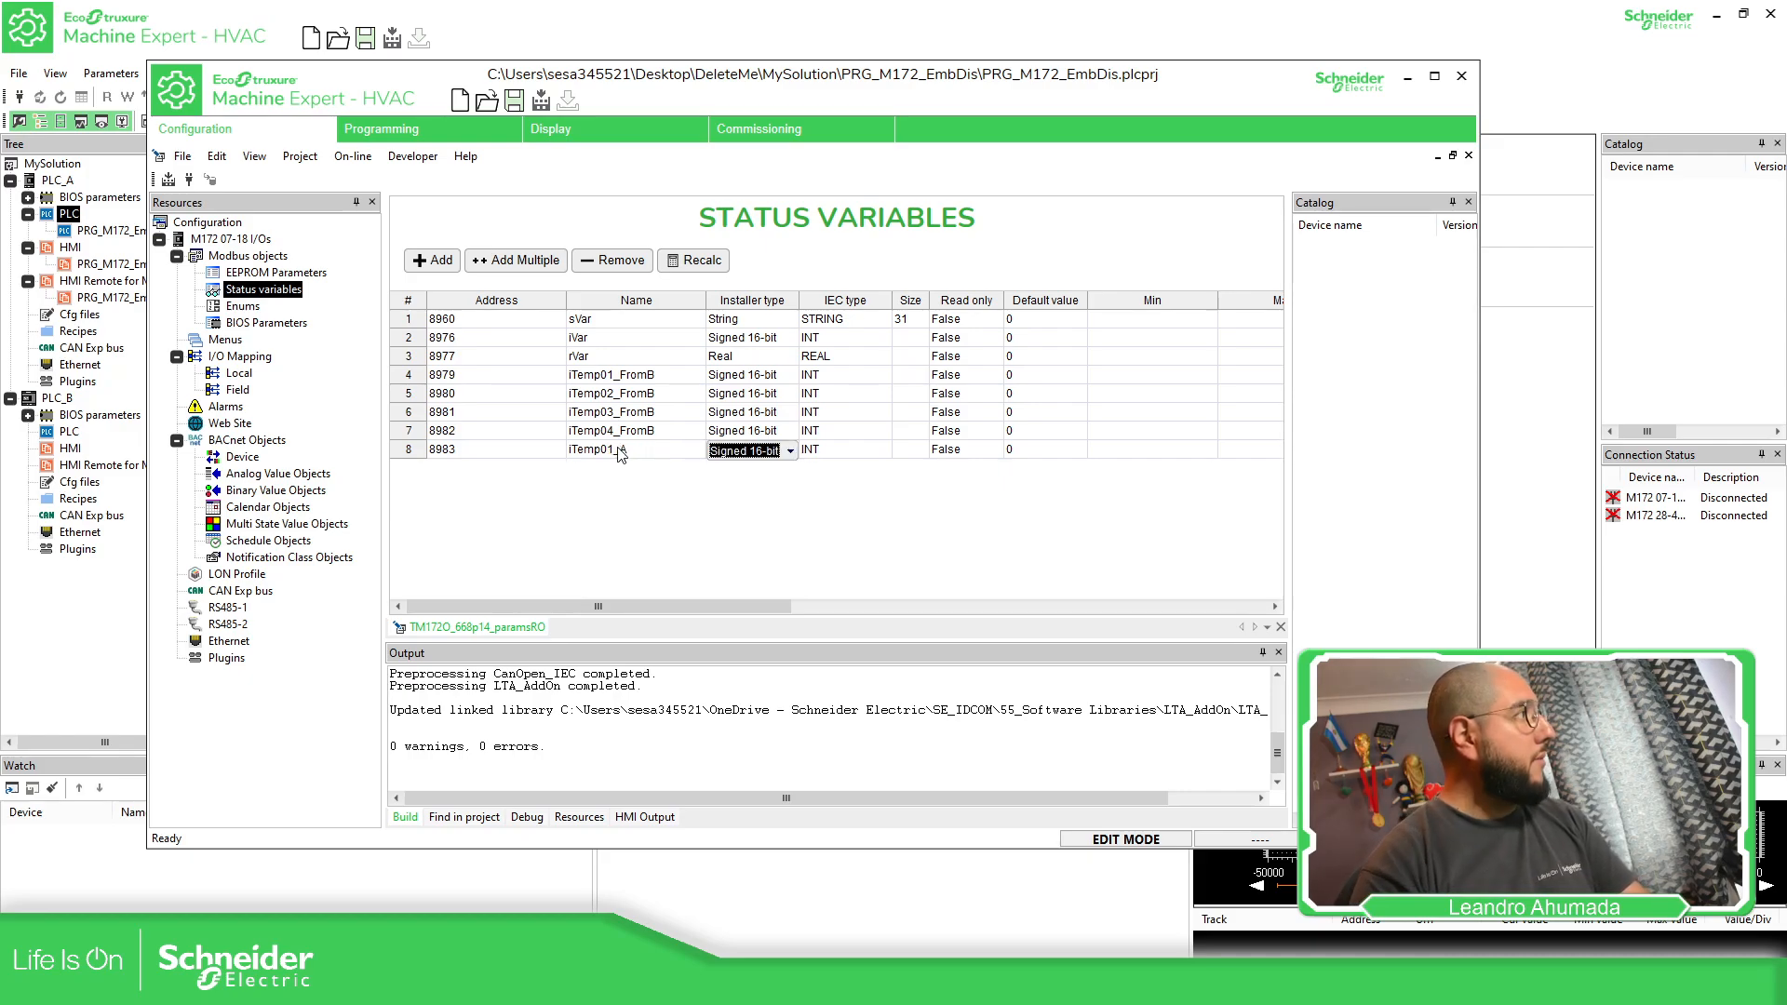
# Compile PLC_A's PLC project with the new status variables and close its project window
pyautogui.click(672, 492)
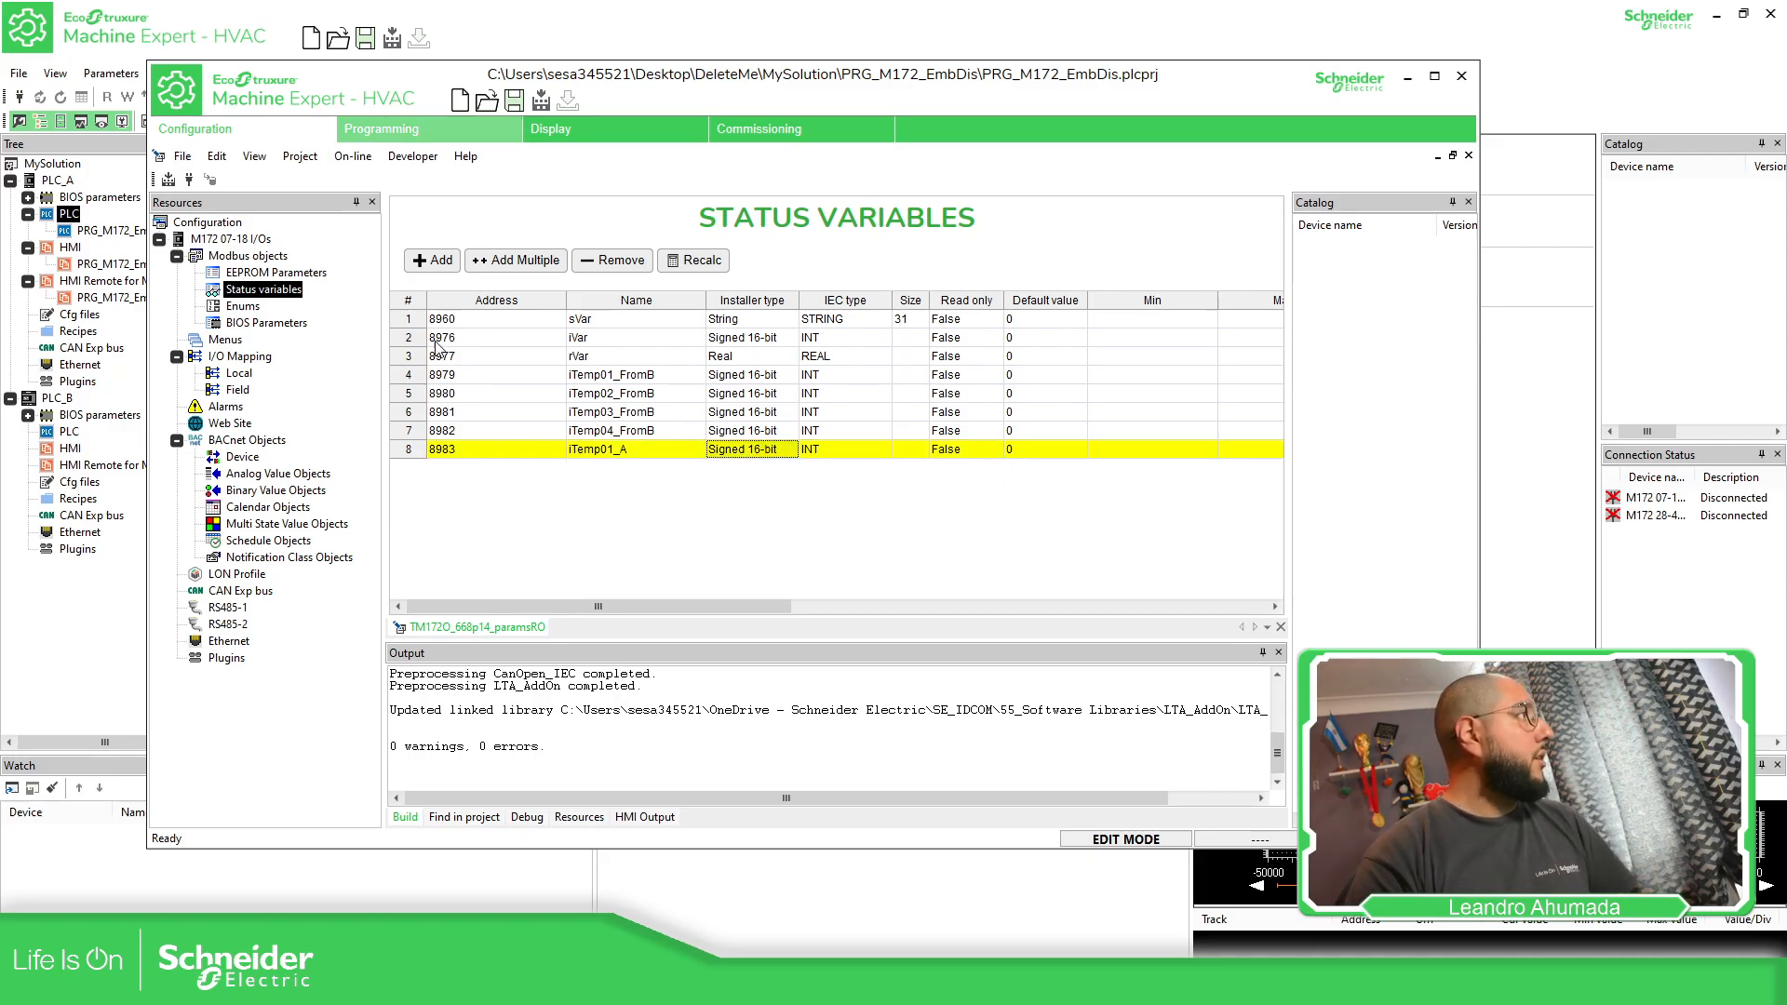
pyautogui.click(172, 180)
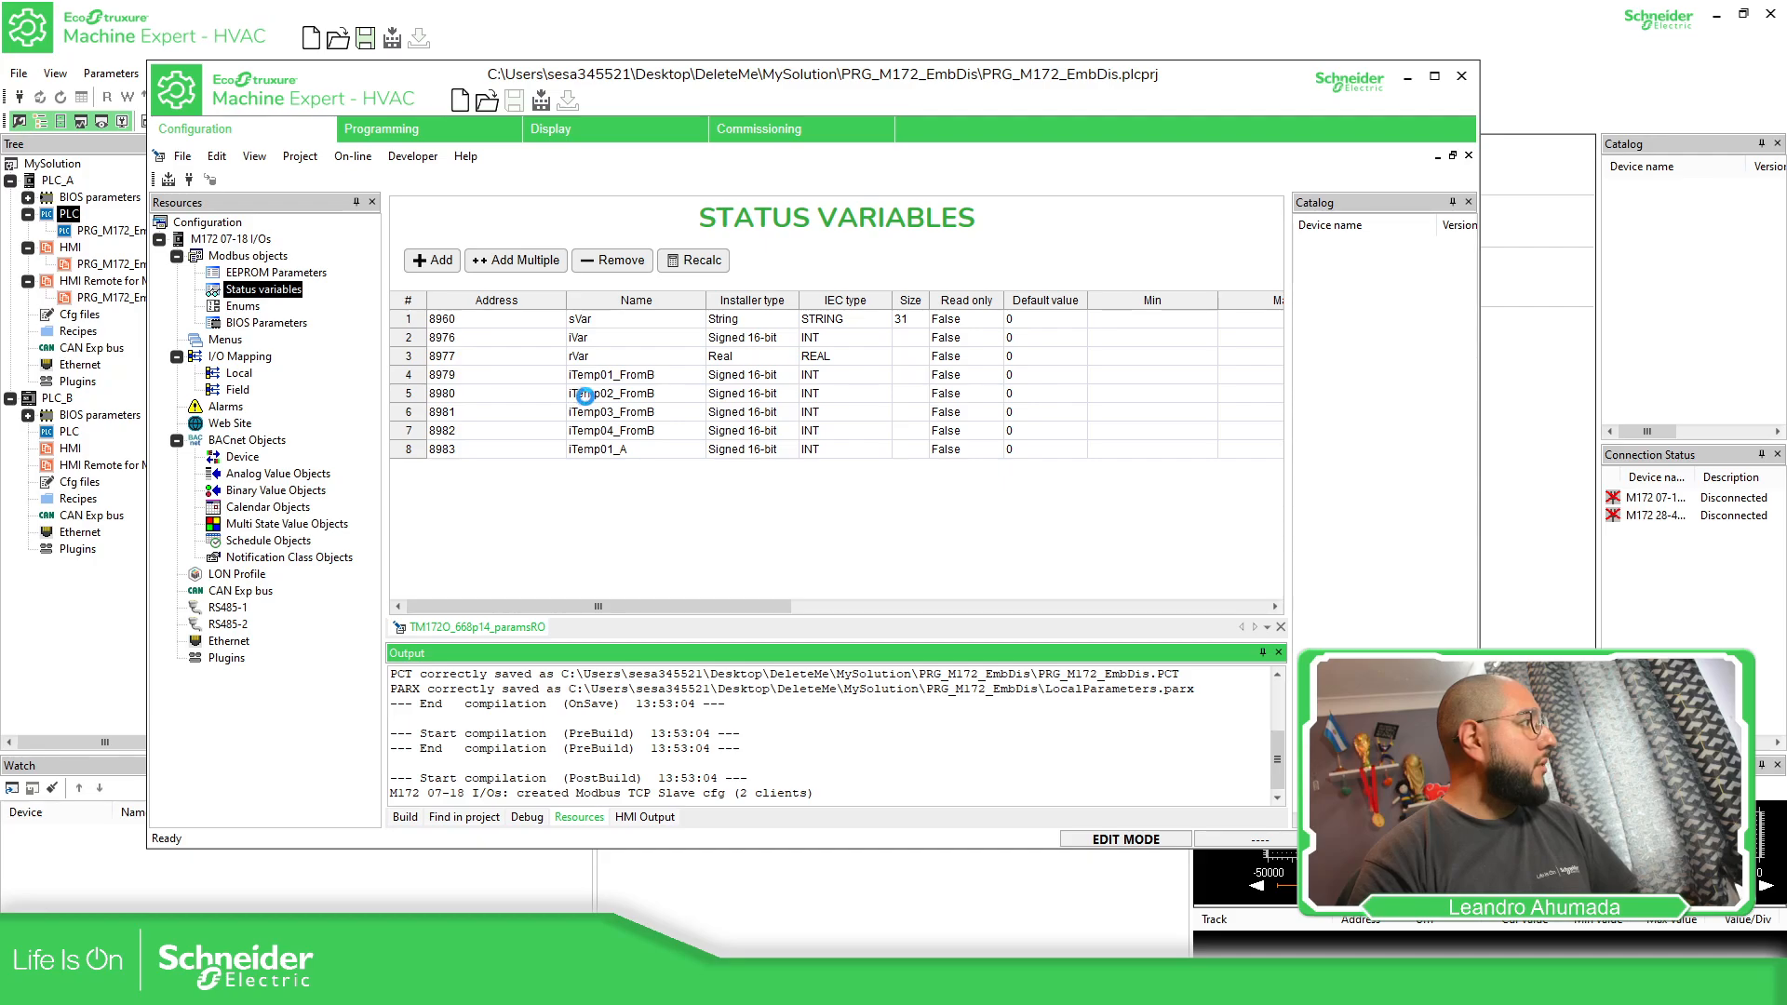
pyautogui.click(238, 604)
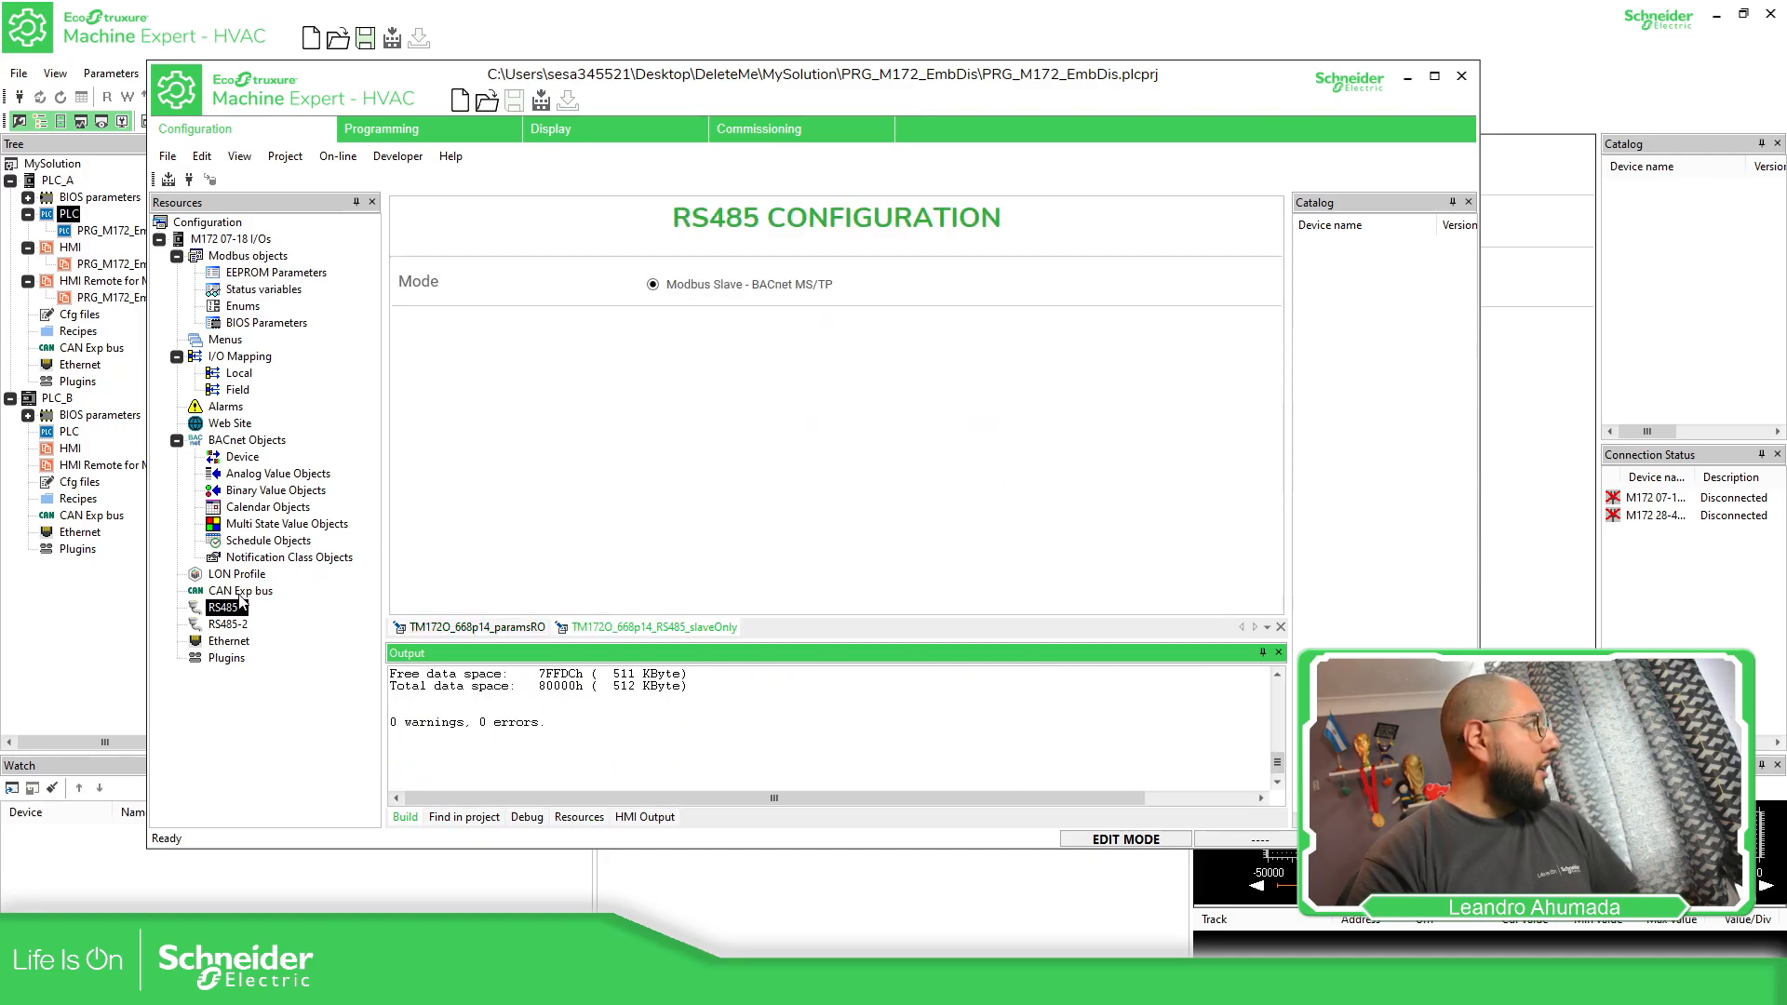
pyautogui.click(240, 592)
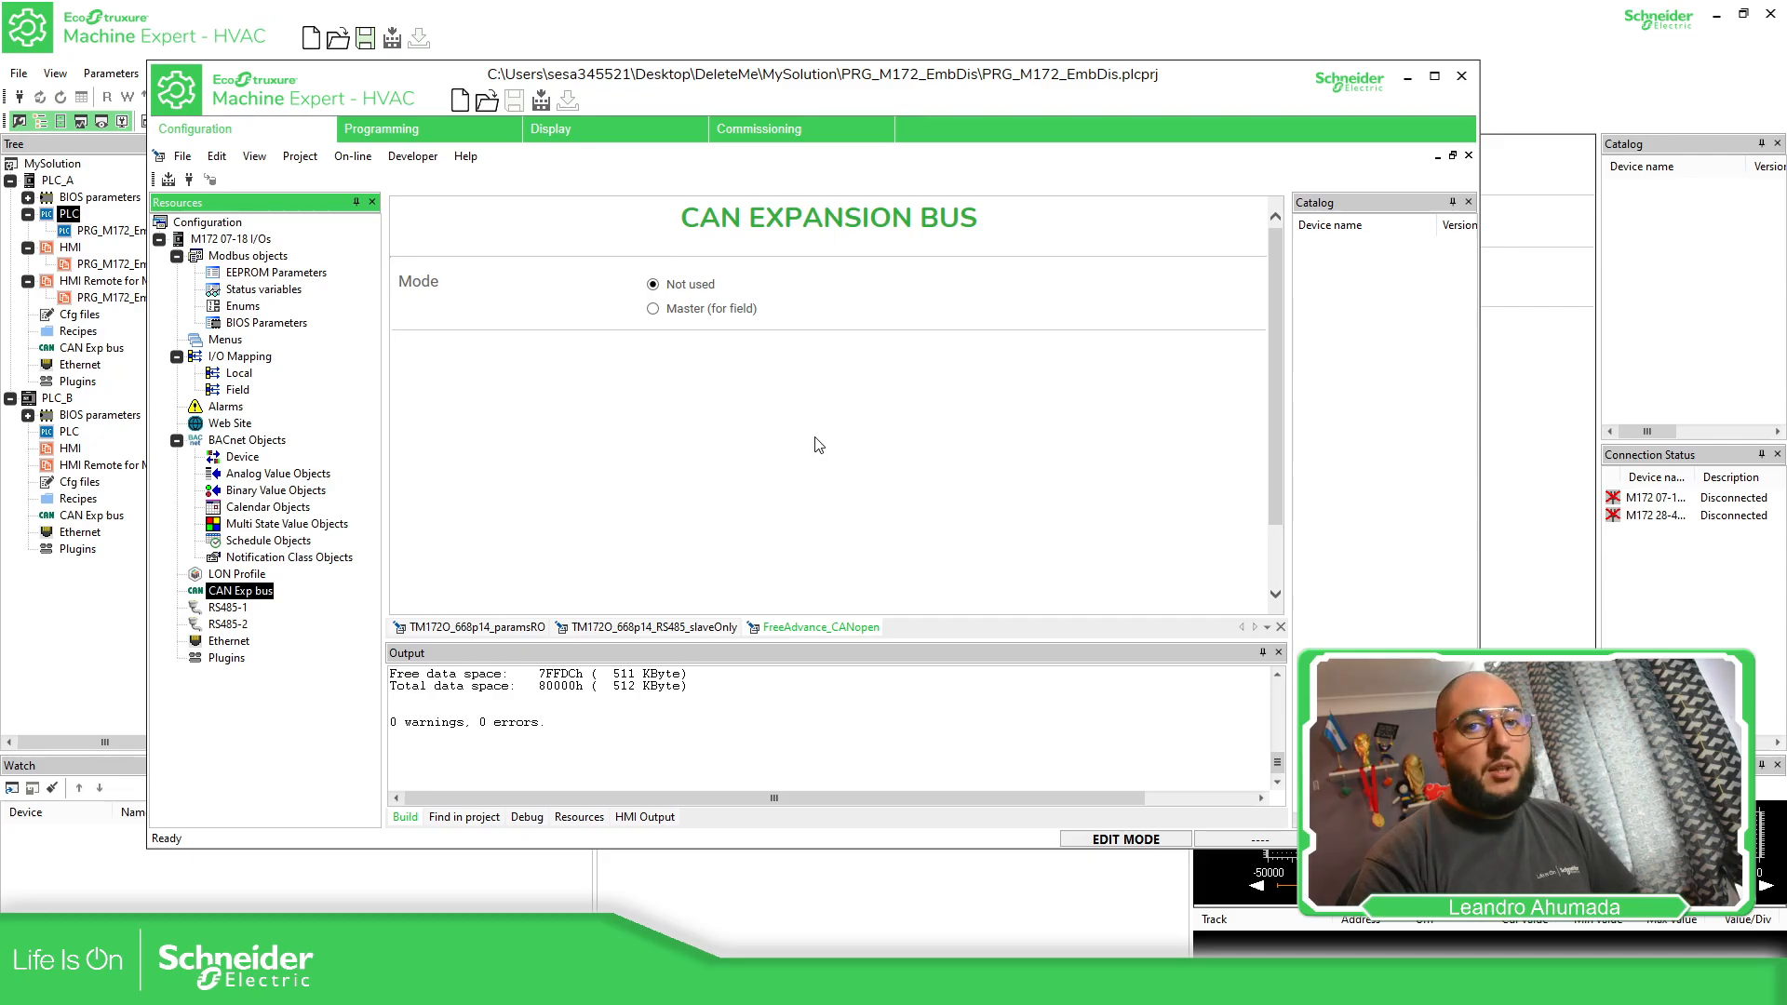
pyautogui.click(1461, 76)
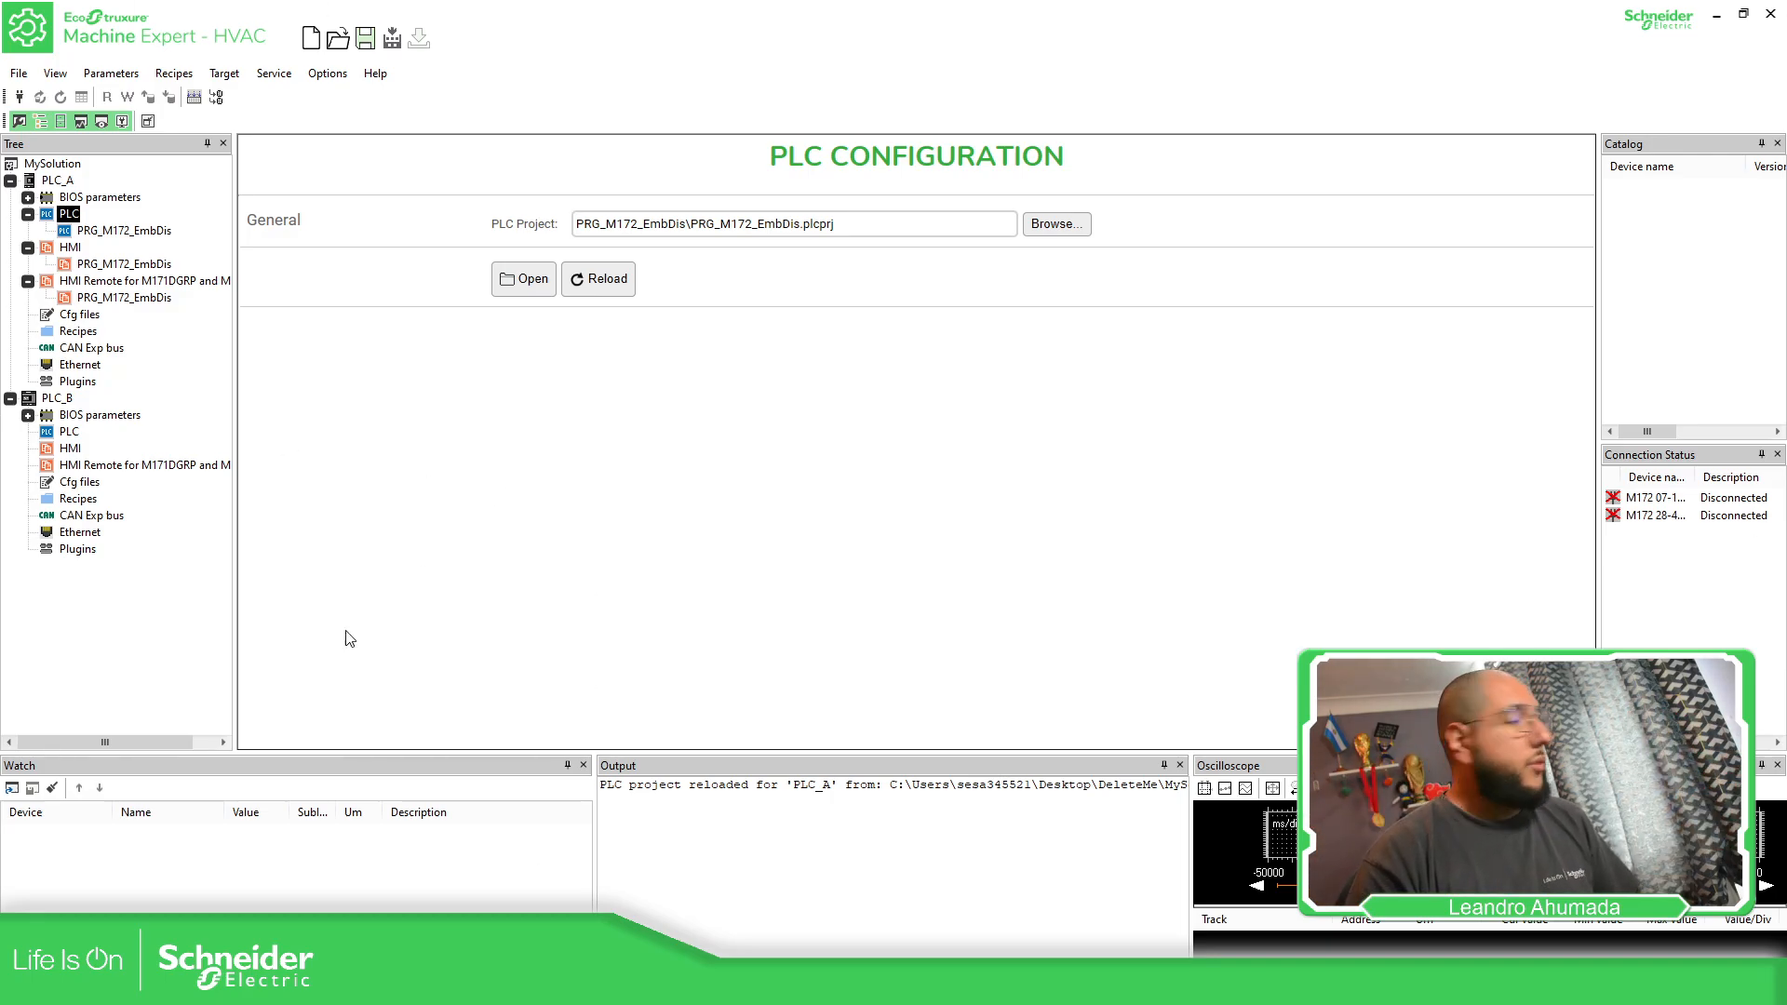
# Set PLC_A's CAN expansion bus to Slave (for binding) and assign it to the CANopen1 network
pyautogui.click(99, 352)
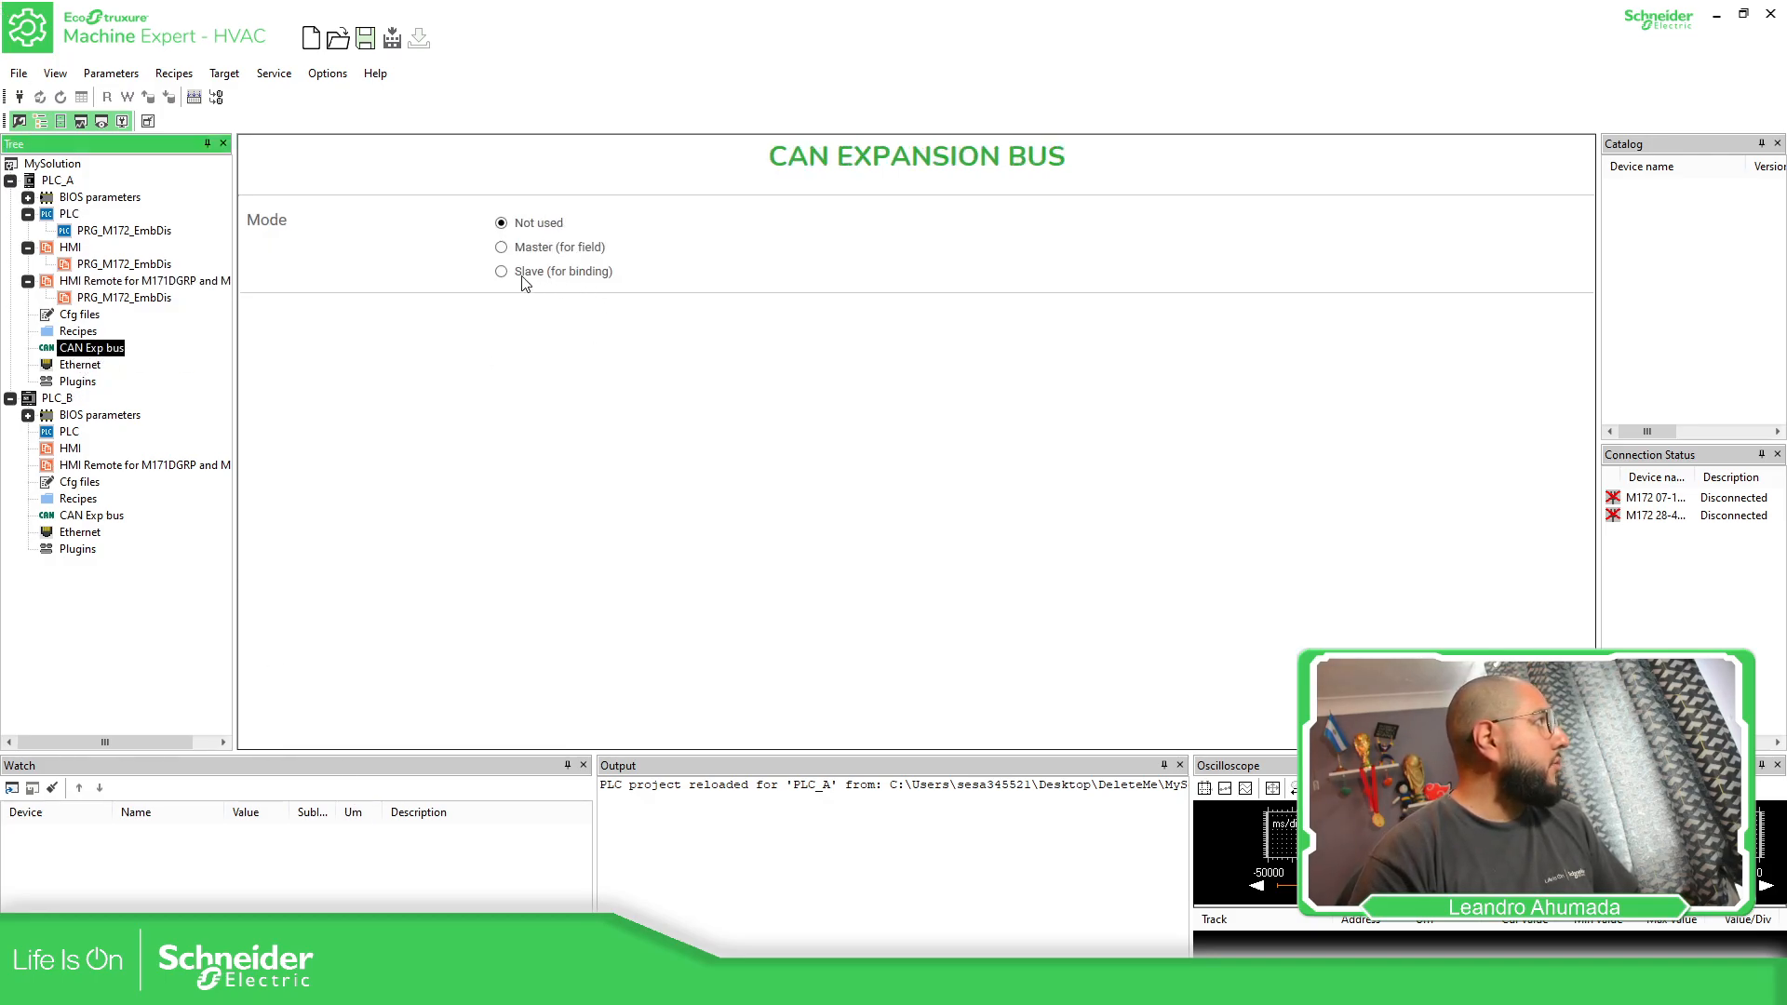
pyautogui.click(501, 273)
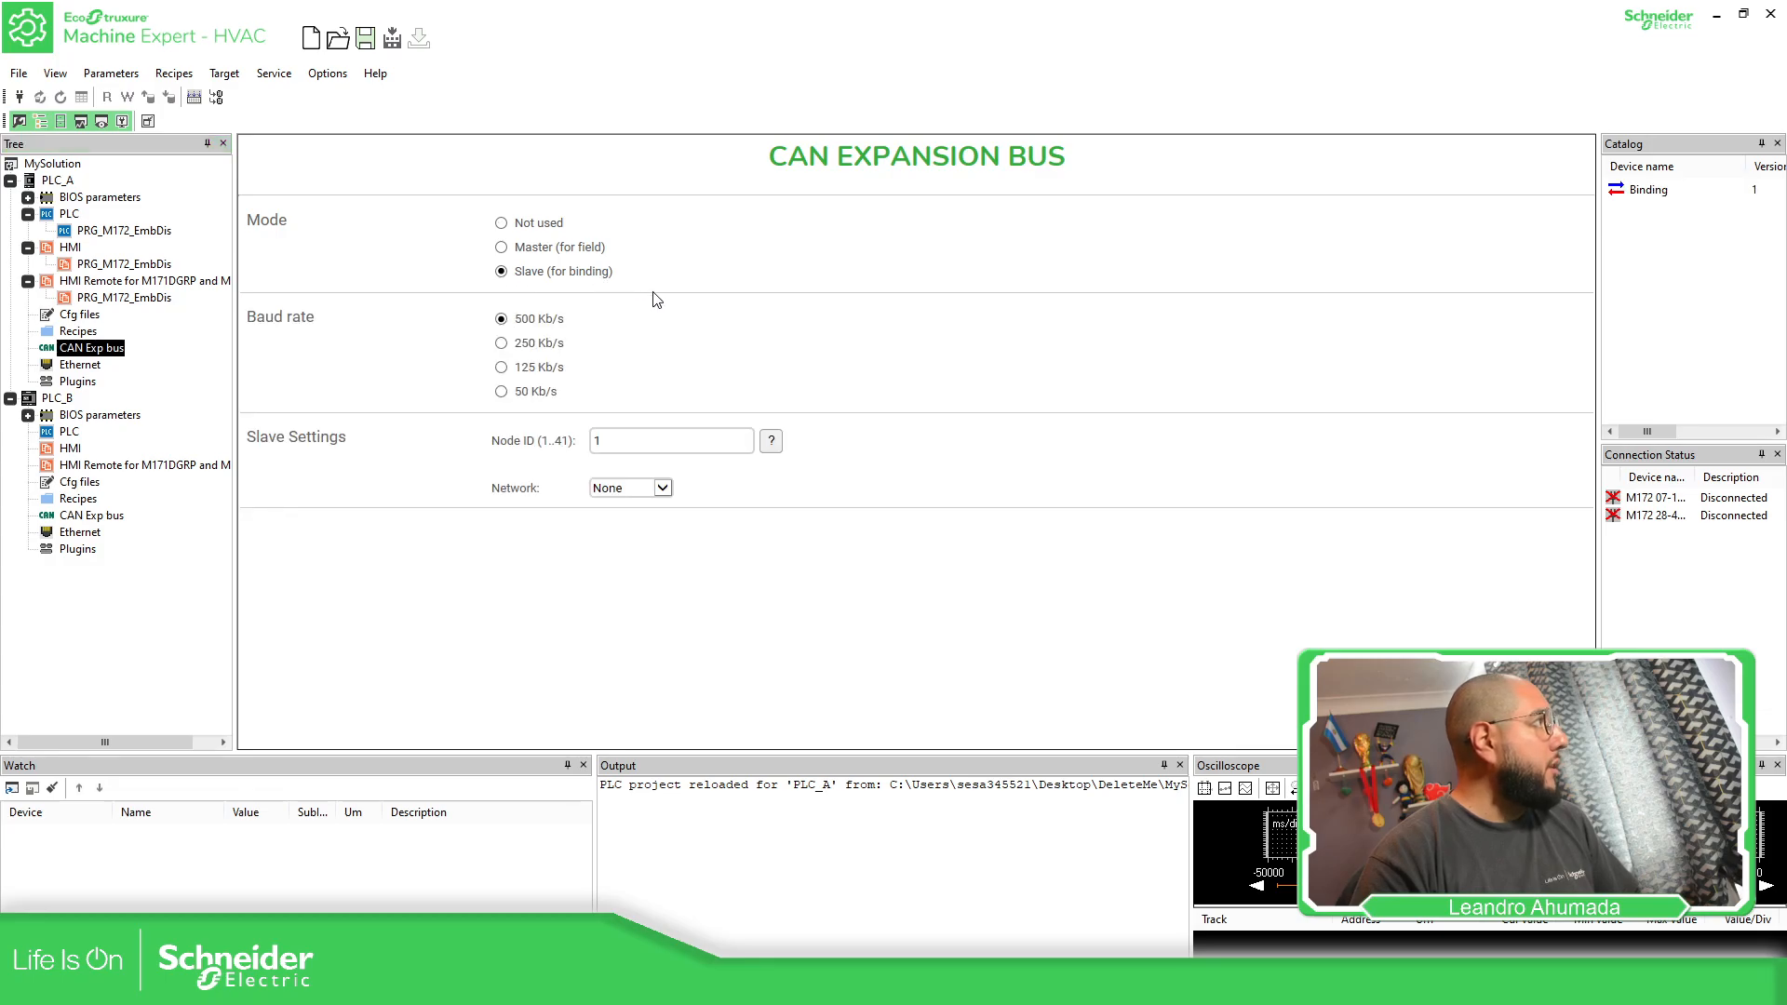
pyautogui.click(657, 491)
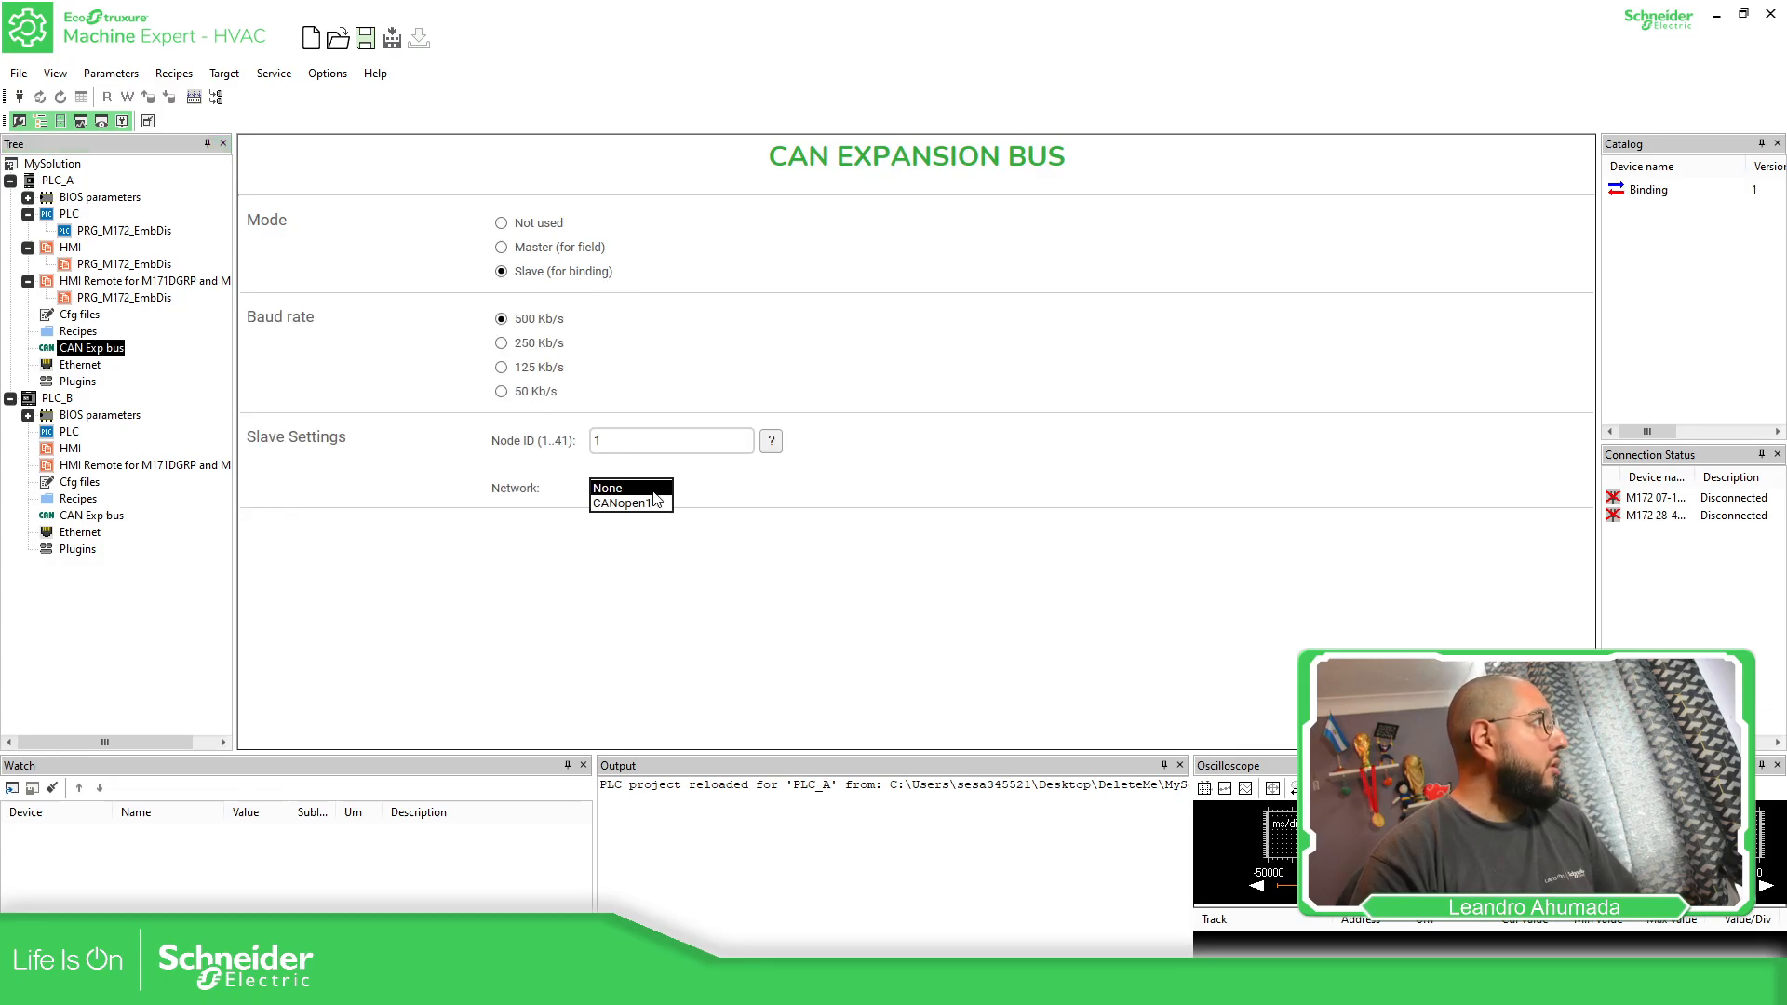
pyautogui.click(647, 506)
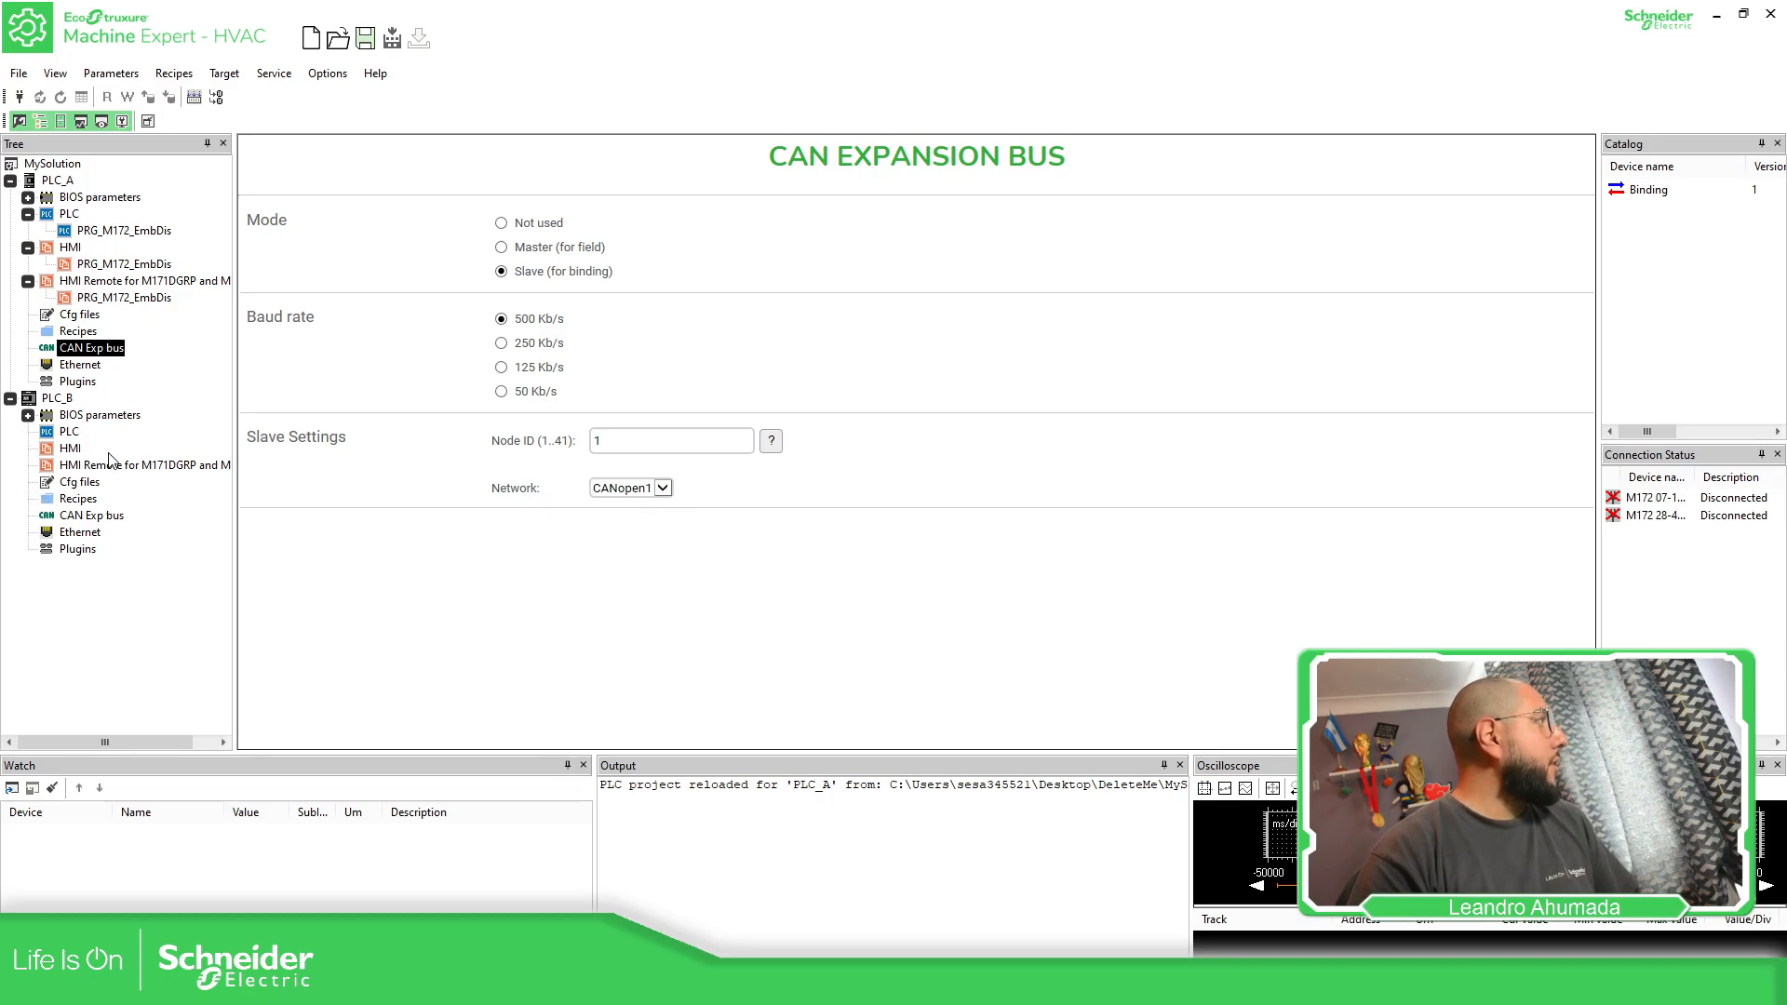
# Set PLC_B's CAN expansion bus to Slave (for binding) with node ID 2 on the CANopen1 network
pyautogui.click(93, 516)
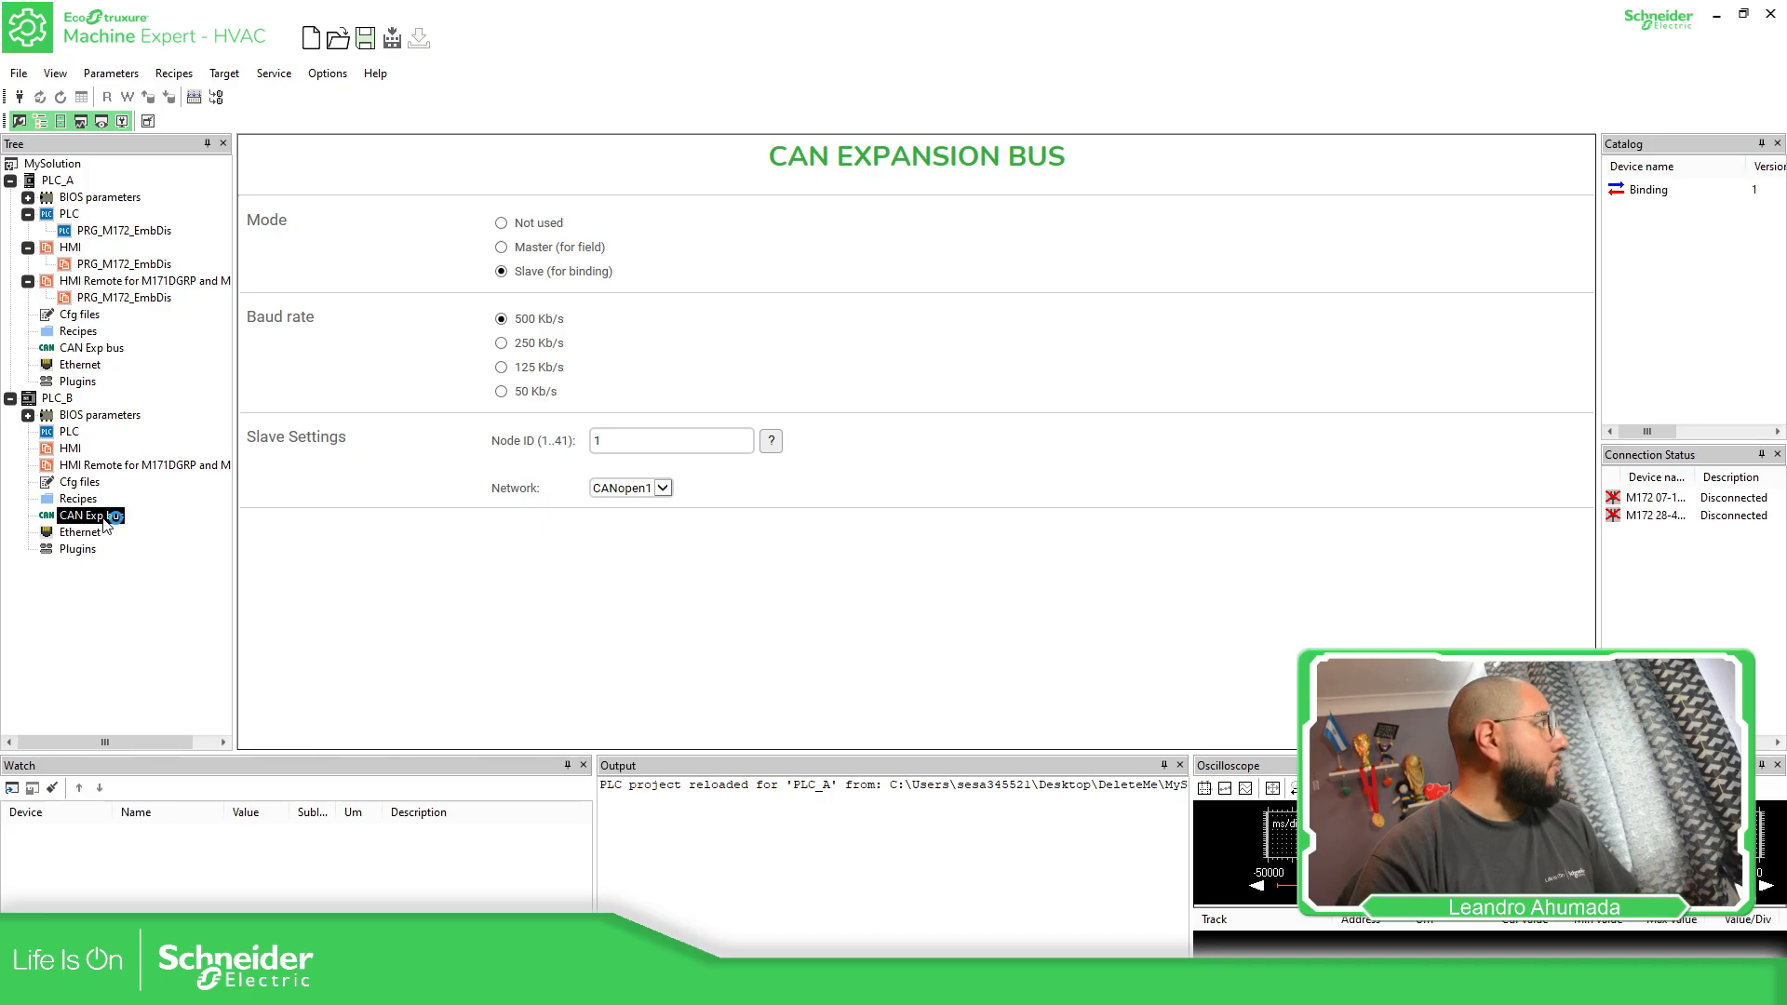
pyautogui.click(502, 273)
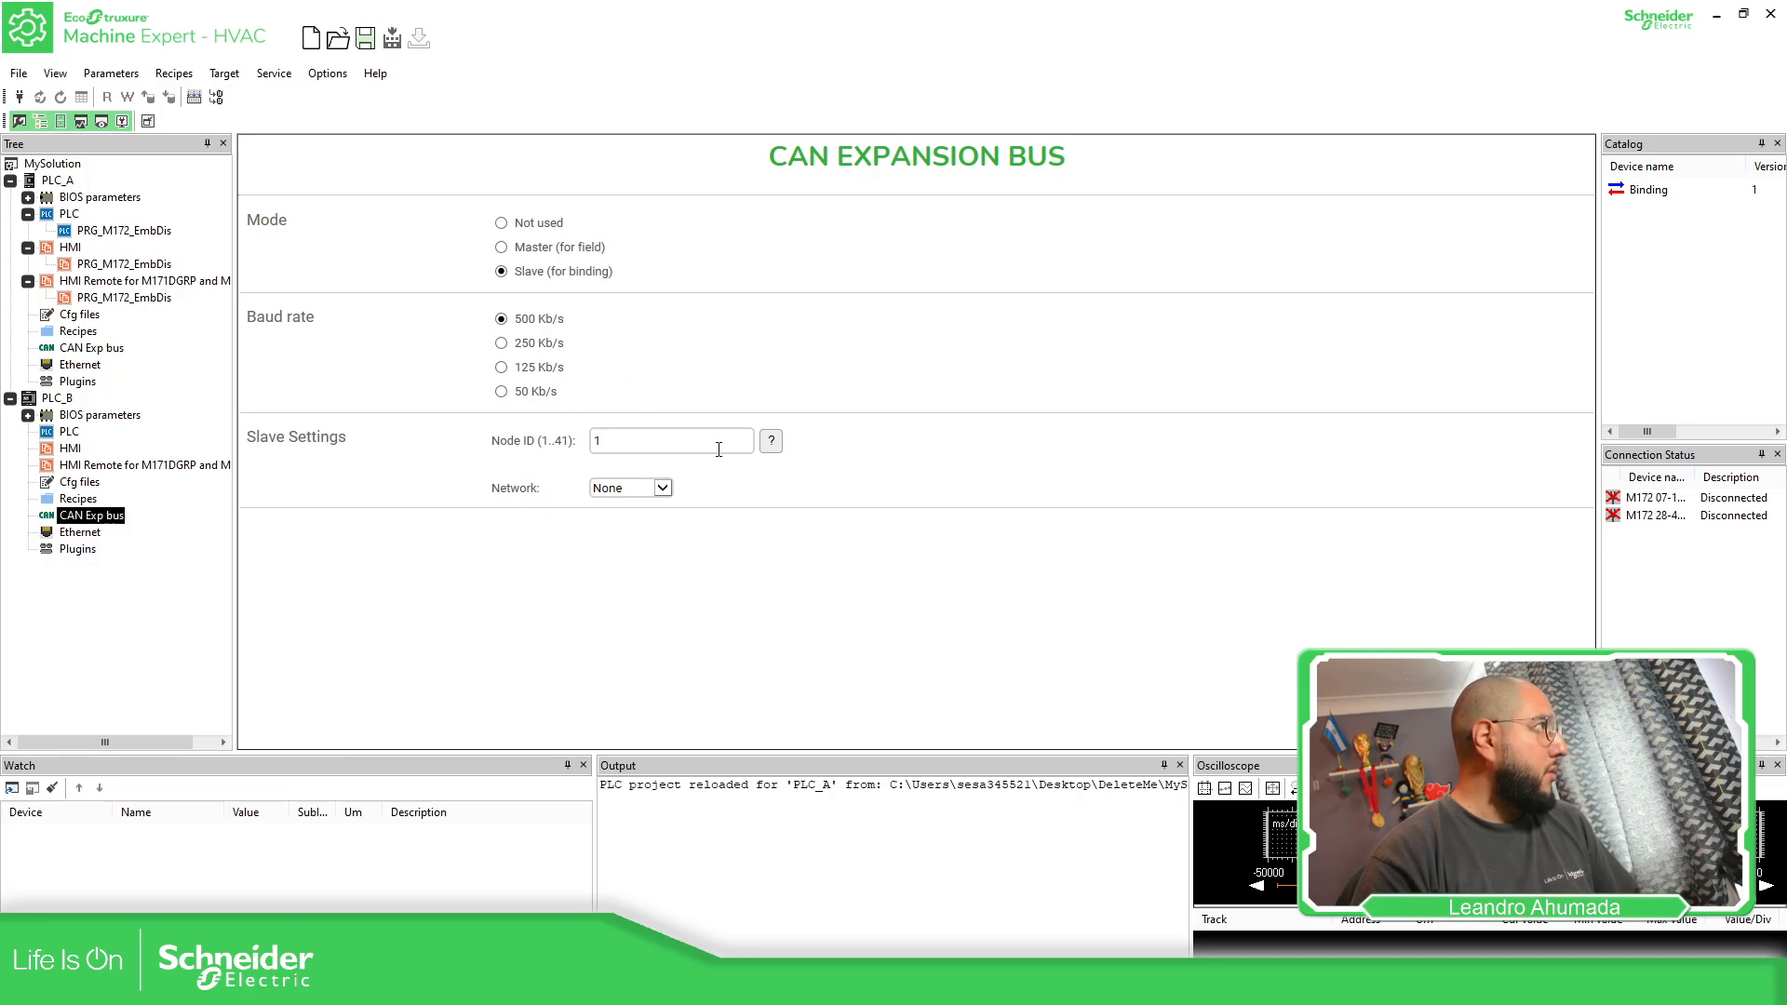
pyautogui.click(661, 489)
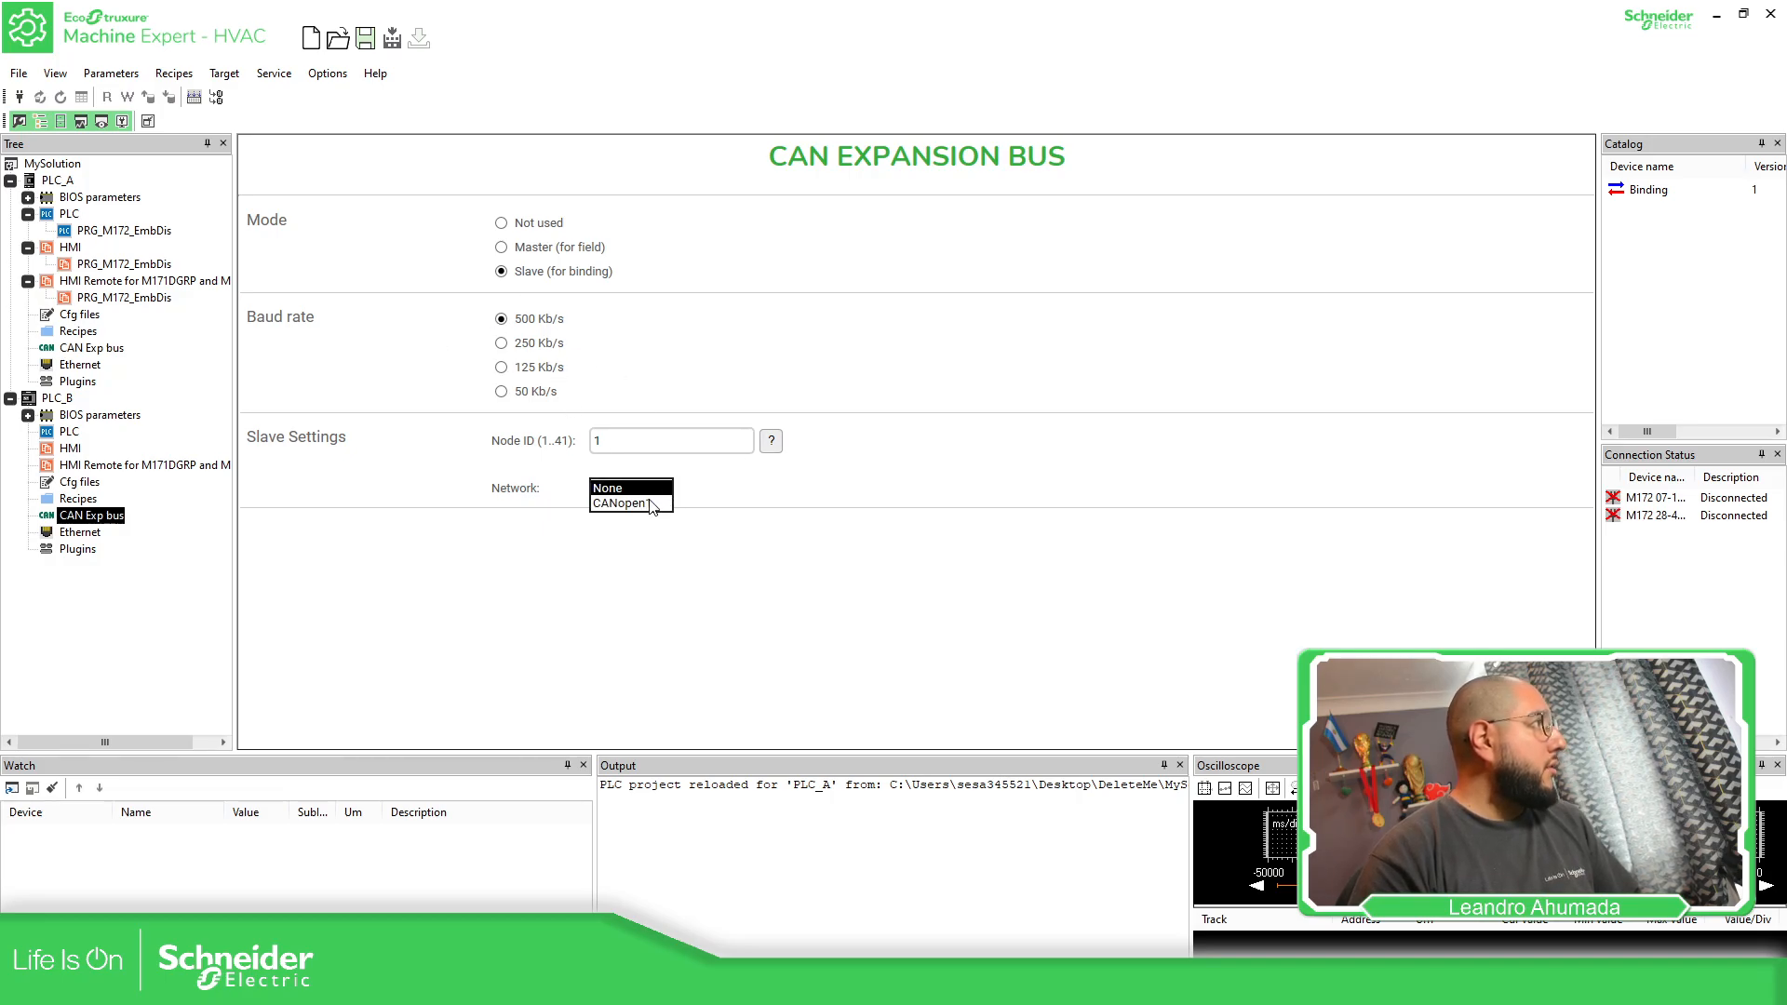
pyautogui.click(637, 507)
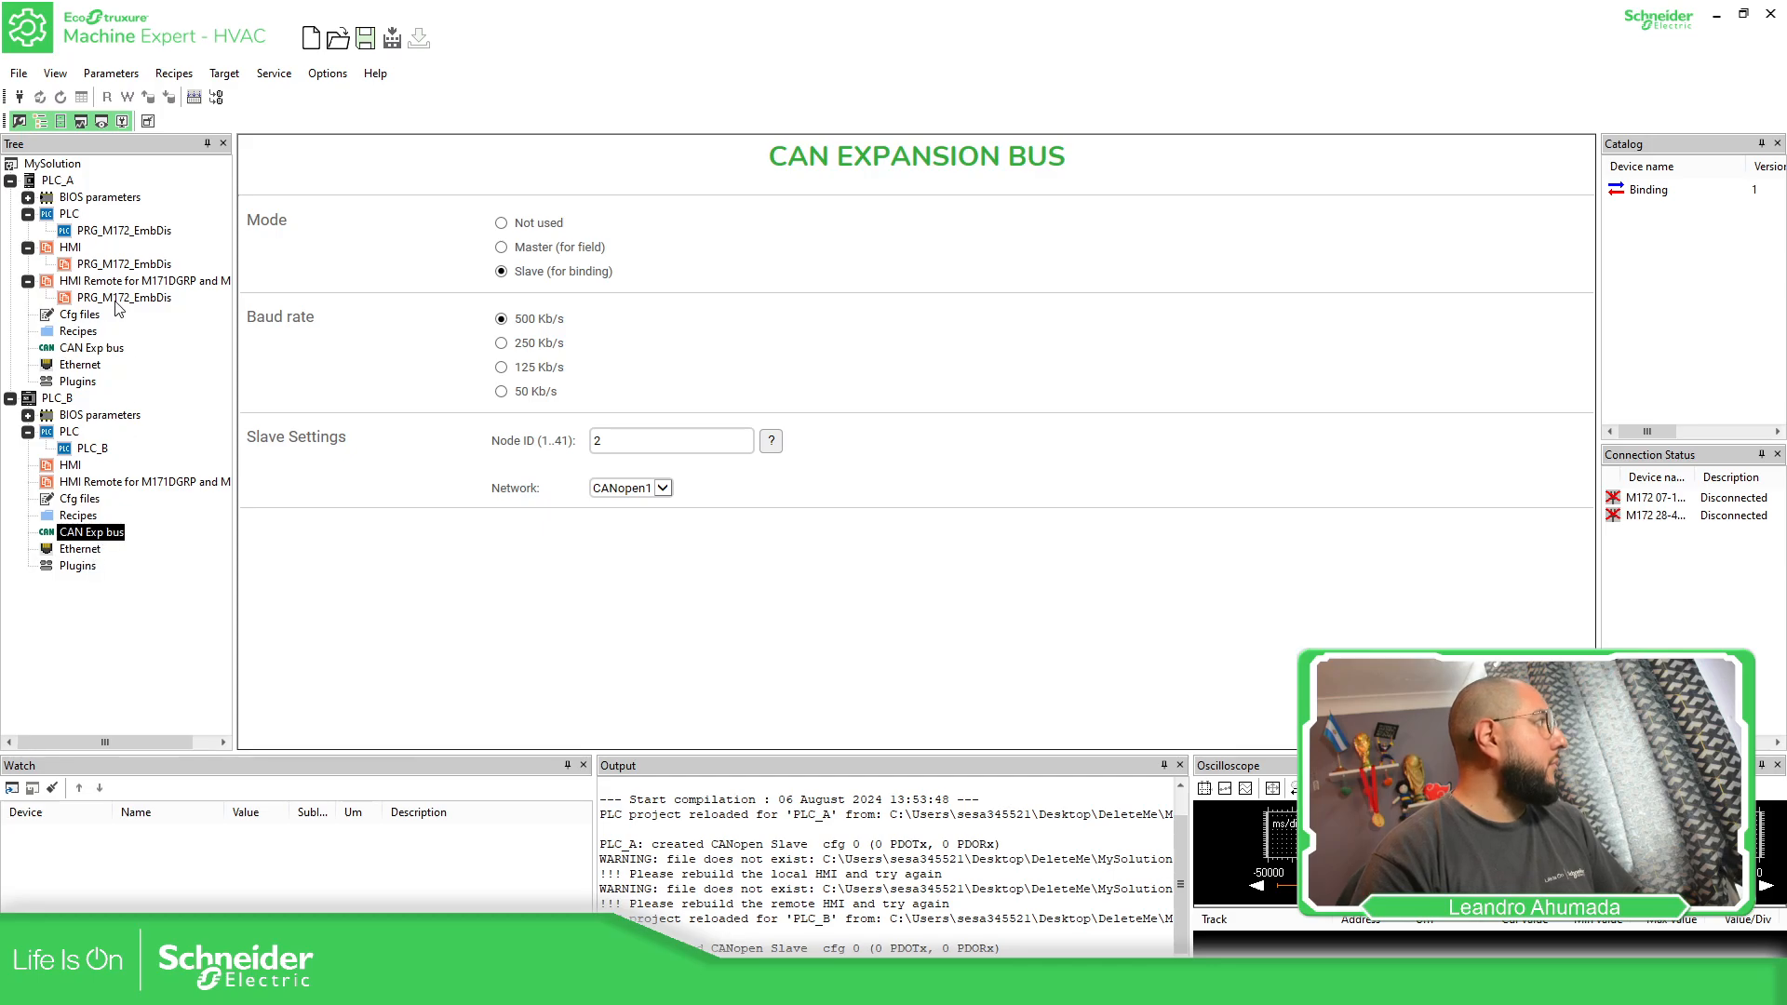
# Add a Binding device from the device catalog to PLC_A's CAN expansion bus
pyautogui.rightClick(103, 348)
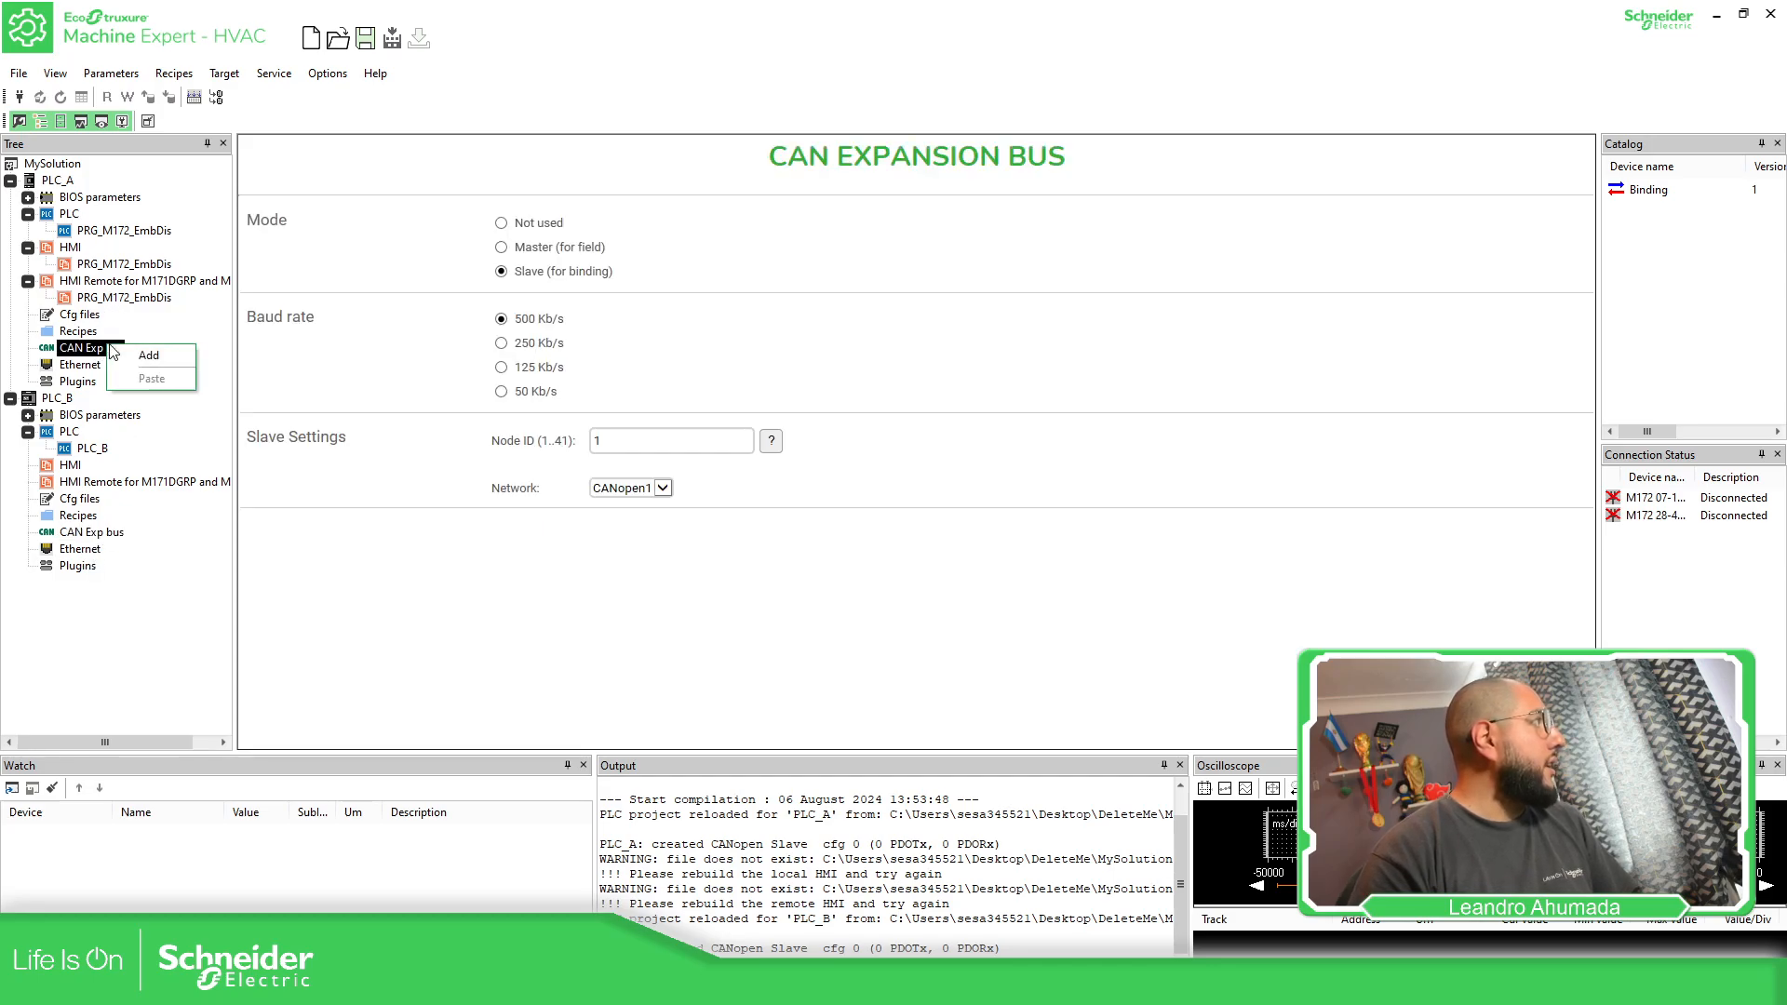
pyautogui.click(171, 363)
pyautogui.click(639, 430)
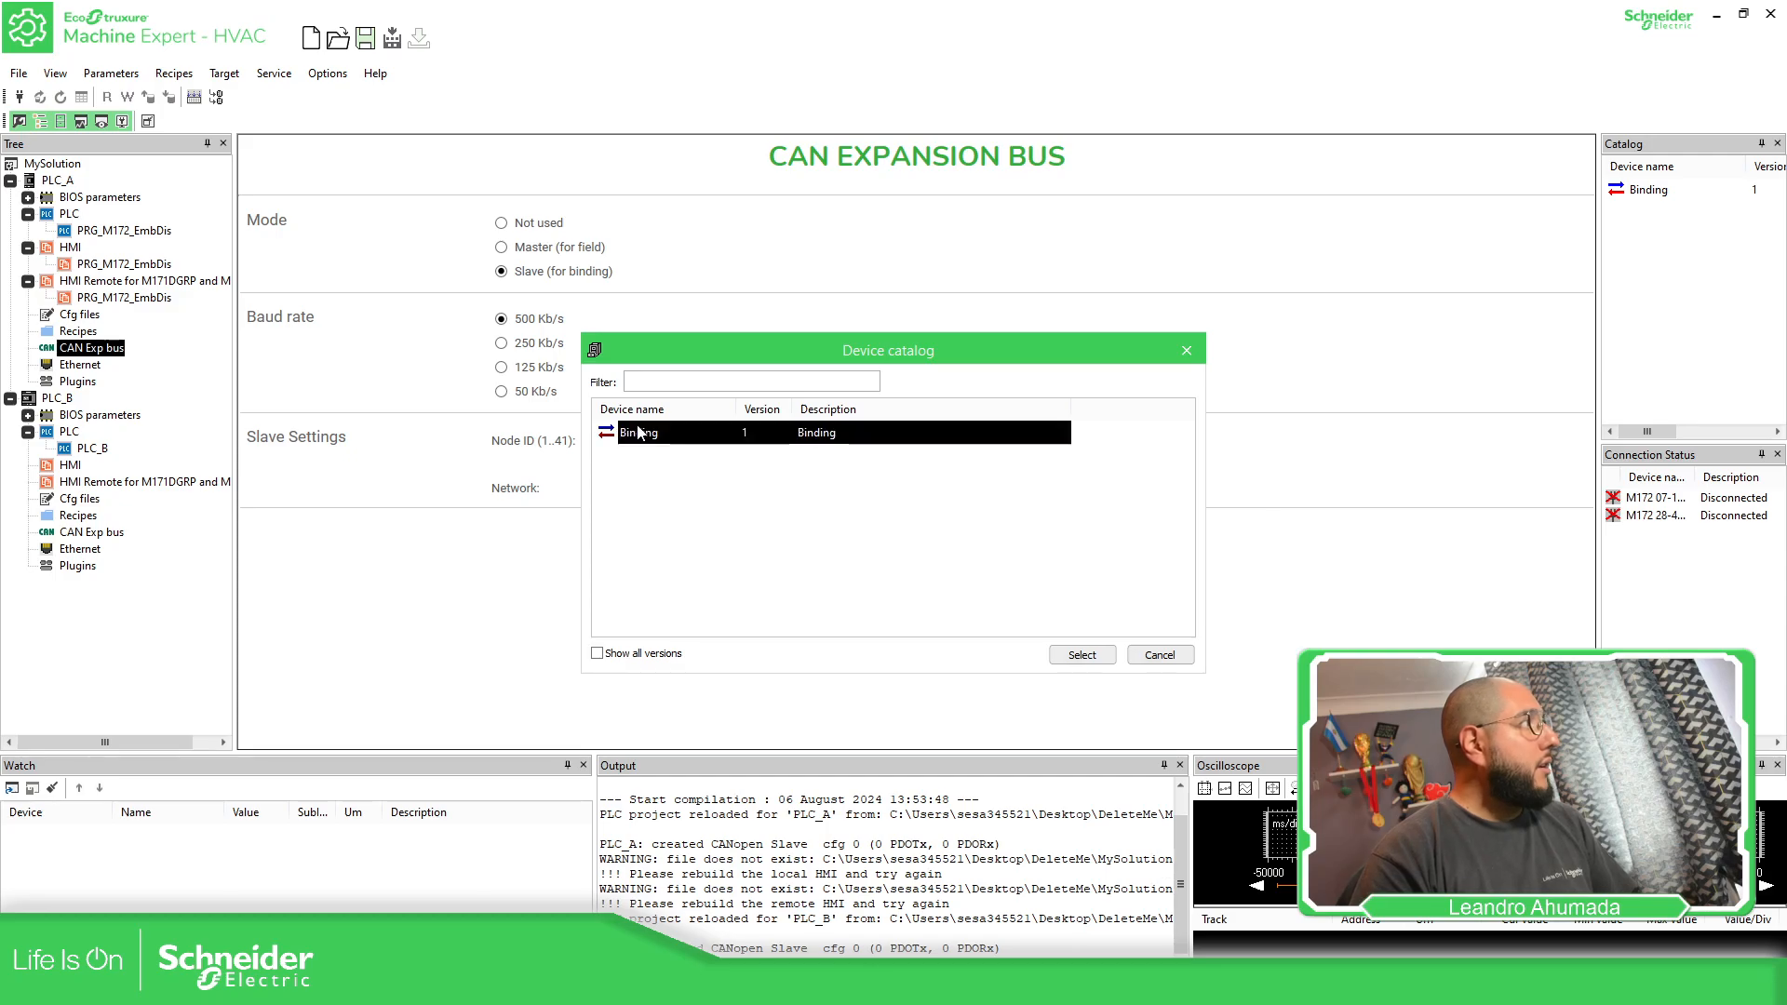
pyautogui.click(1080, 655)
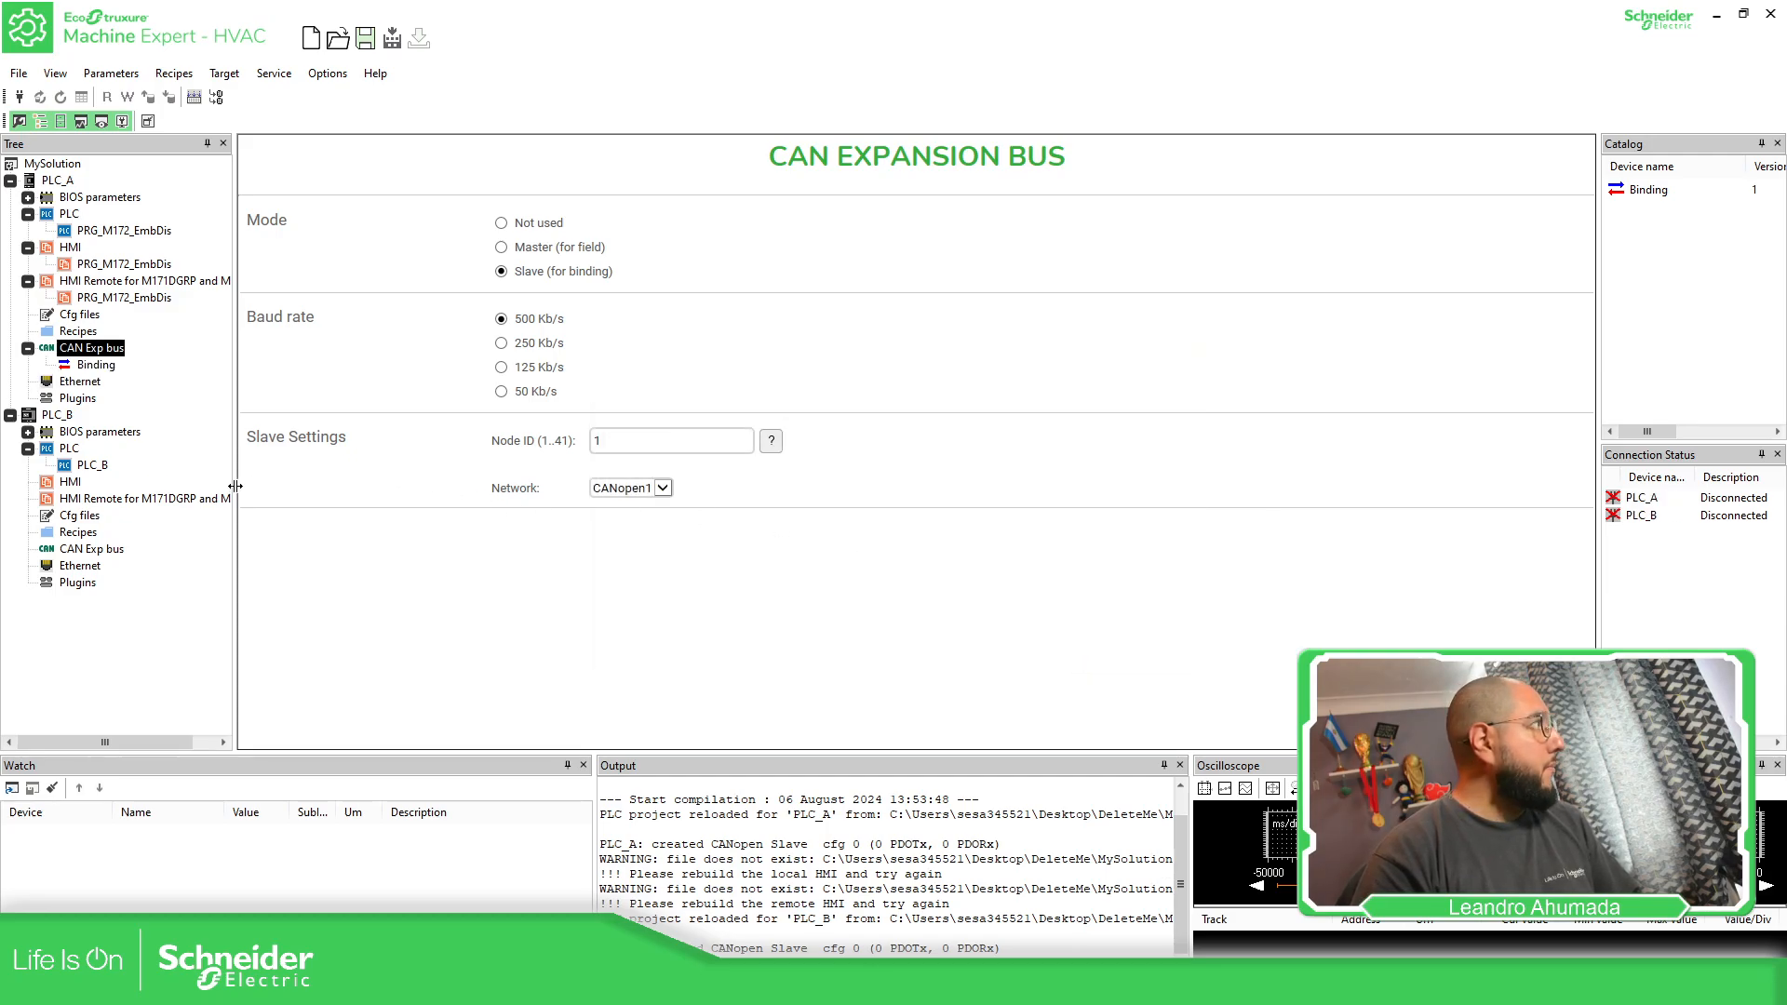
# Add a Binding device from the device catalog to PLC_B's CAN expansion bus
pyautogui.rightClick(101, 552)
pyautogui.click(137, 562)
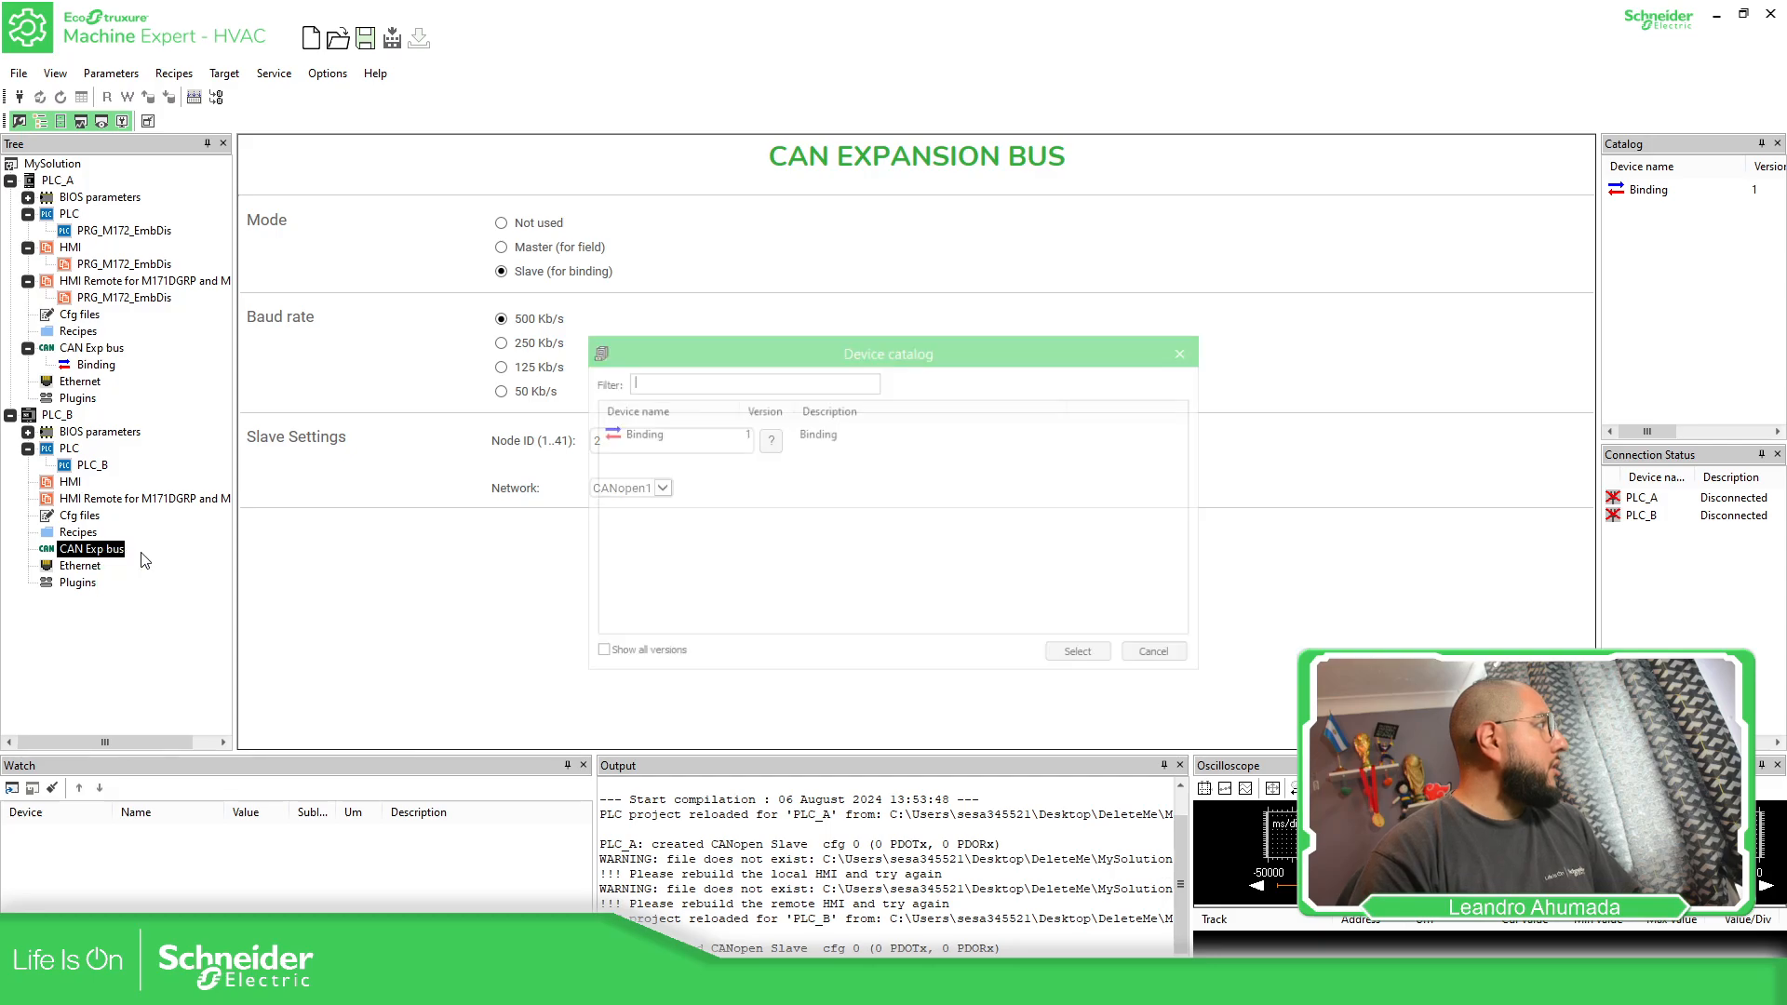
pyautogui.click(642, 433)
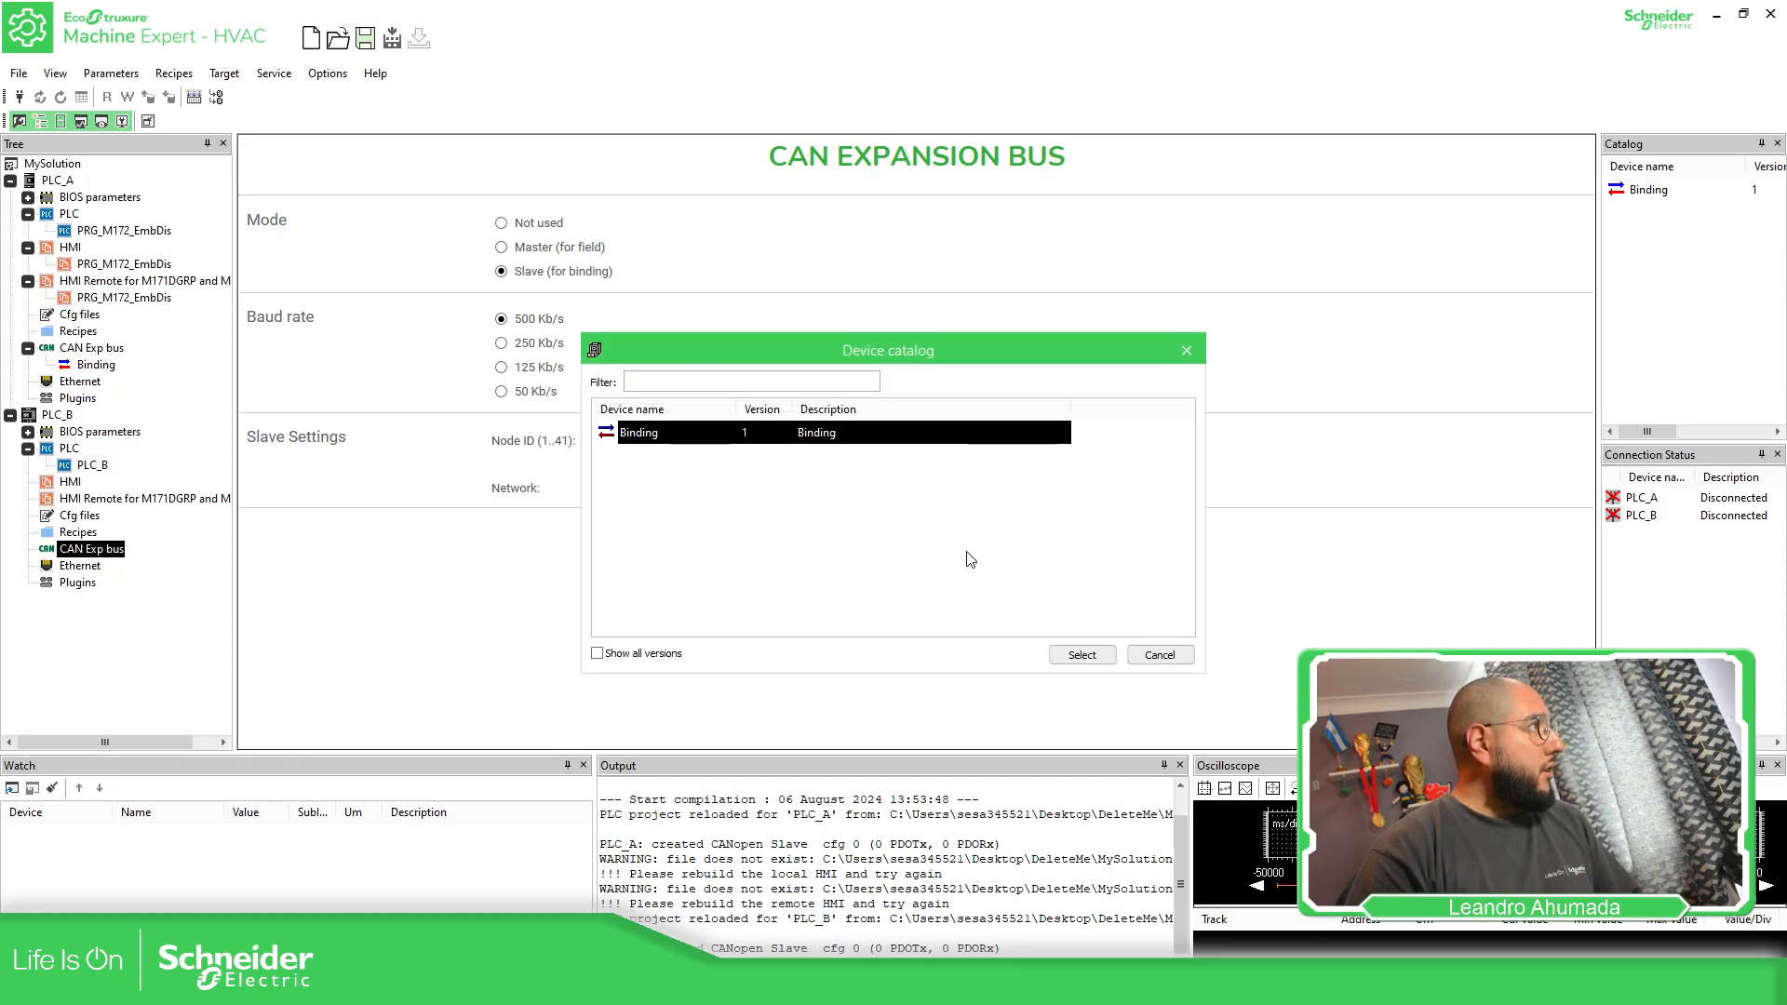
pyautogui.click(1079, 655)
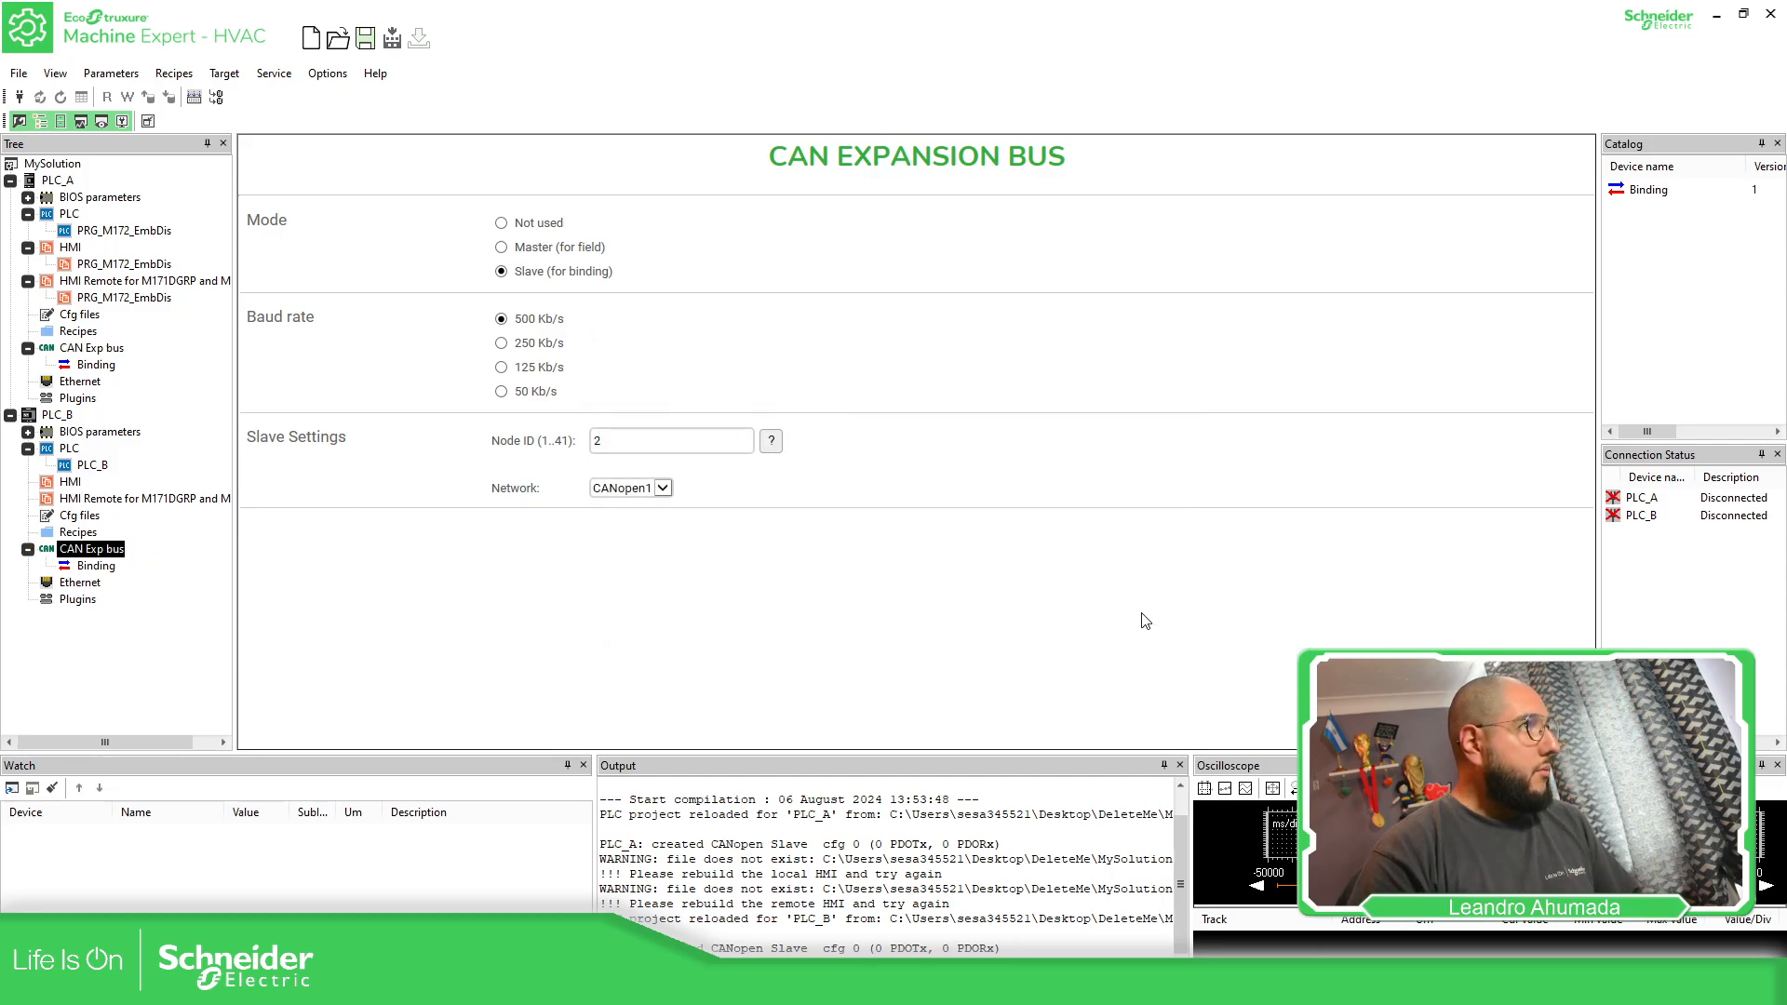
# Add PLC_B's iTemp01_B and iTemp02_B as source parameters in PLC_A's CAN binding configuration
pyautogui.click(97, 365)
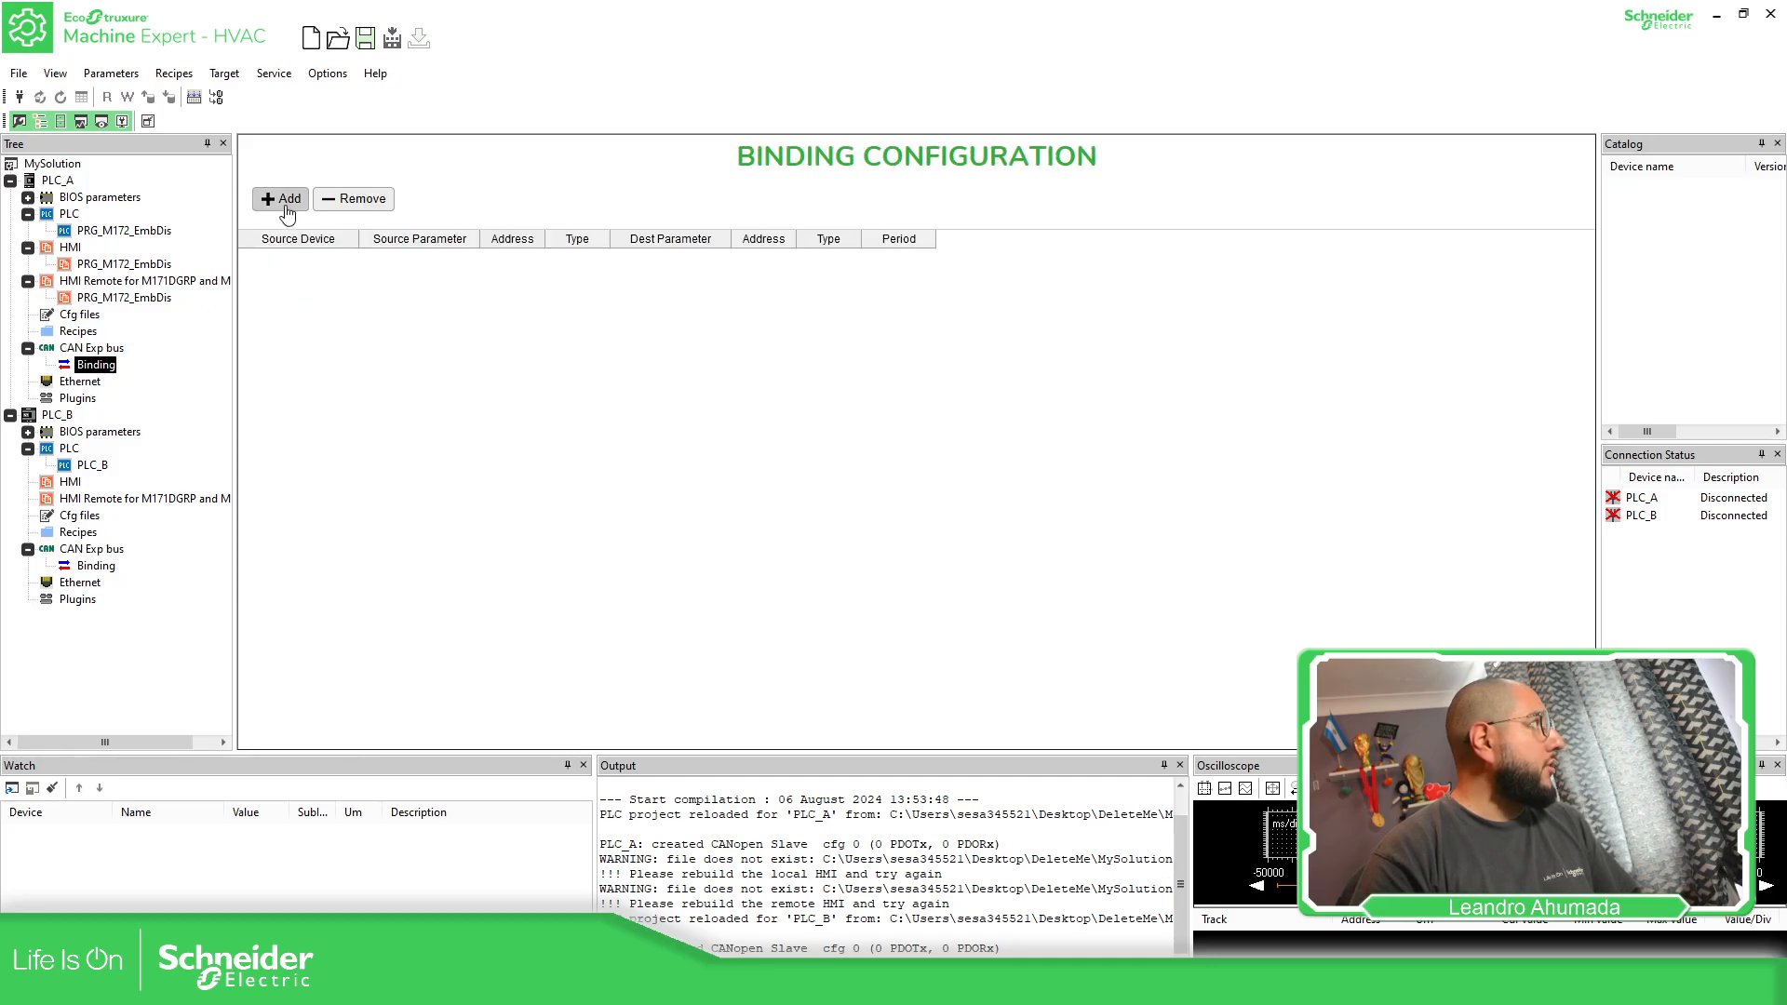
pyautogui.click(95, 365)
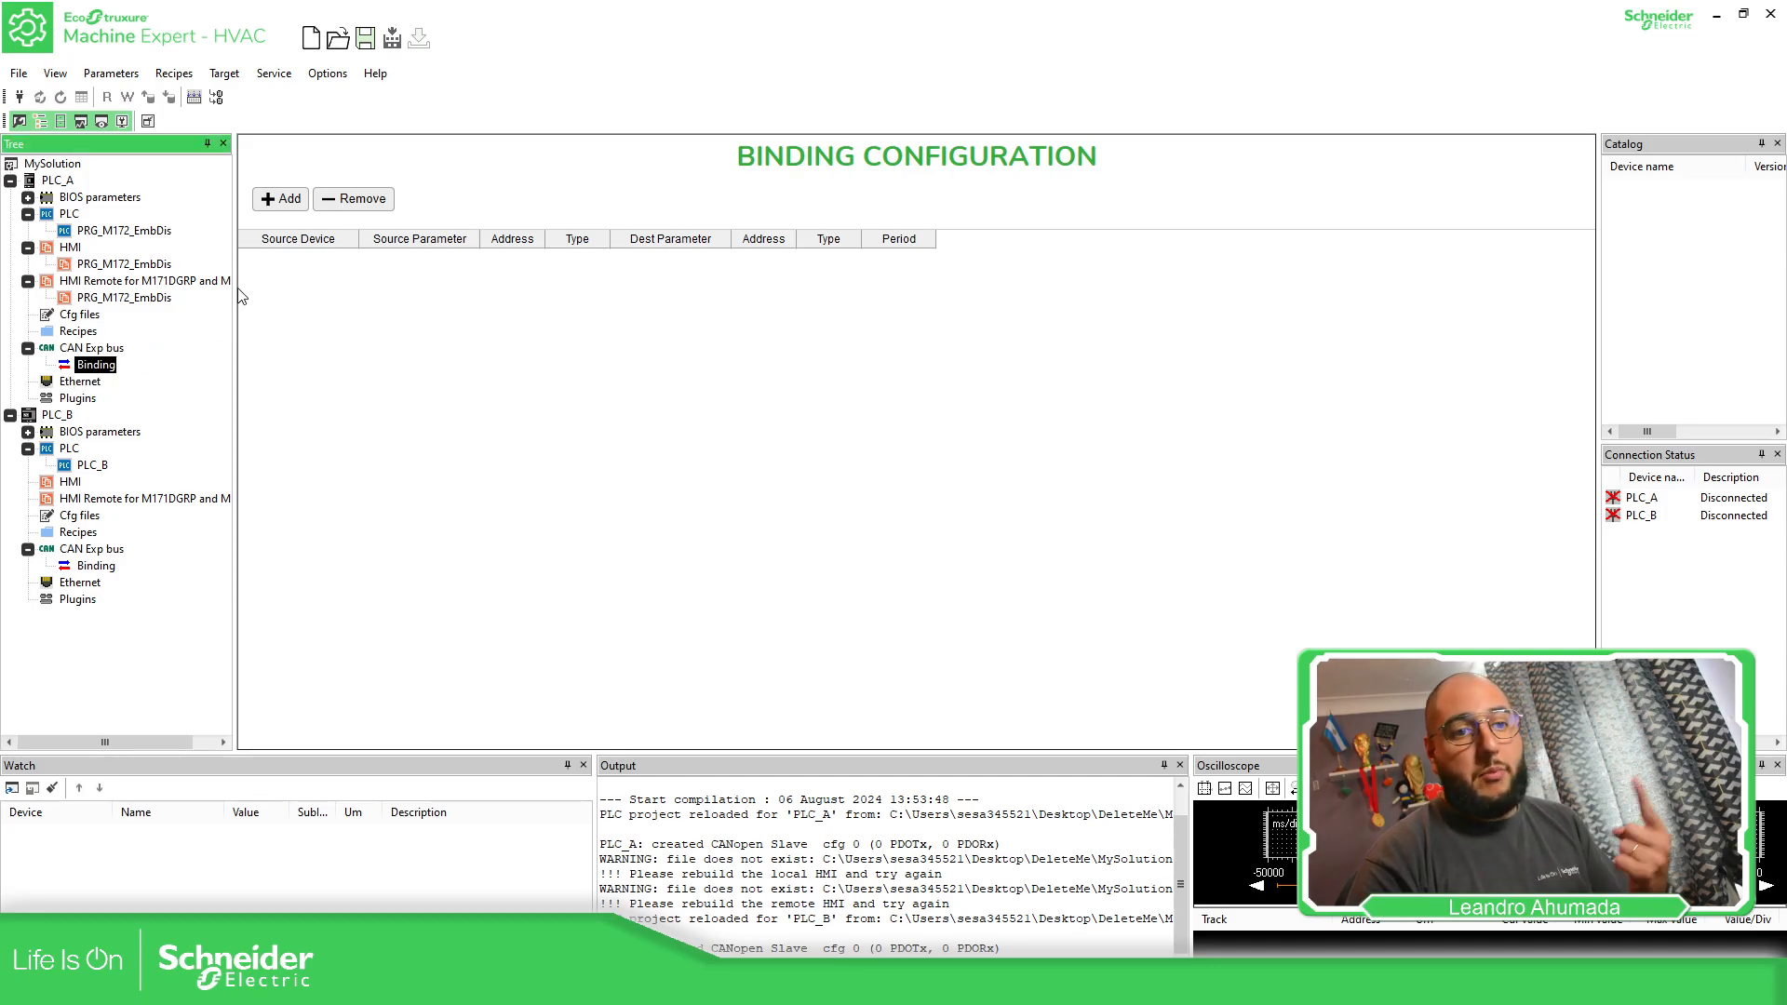
pyautogui.click(278, 204)
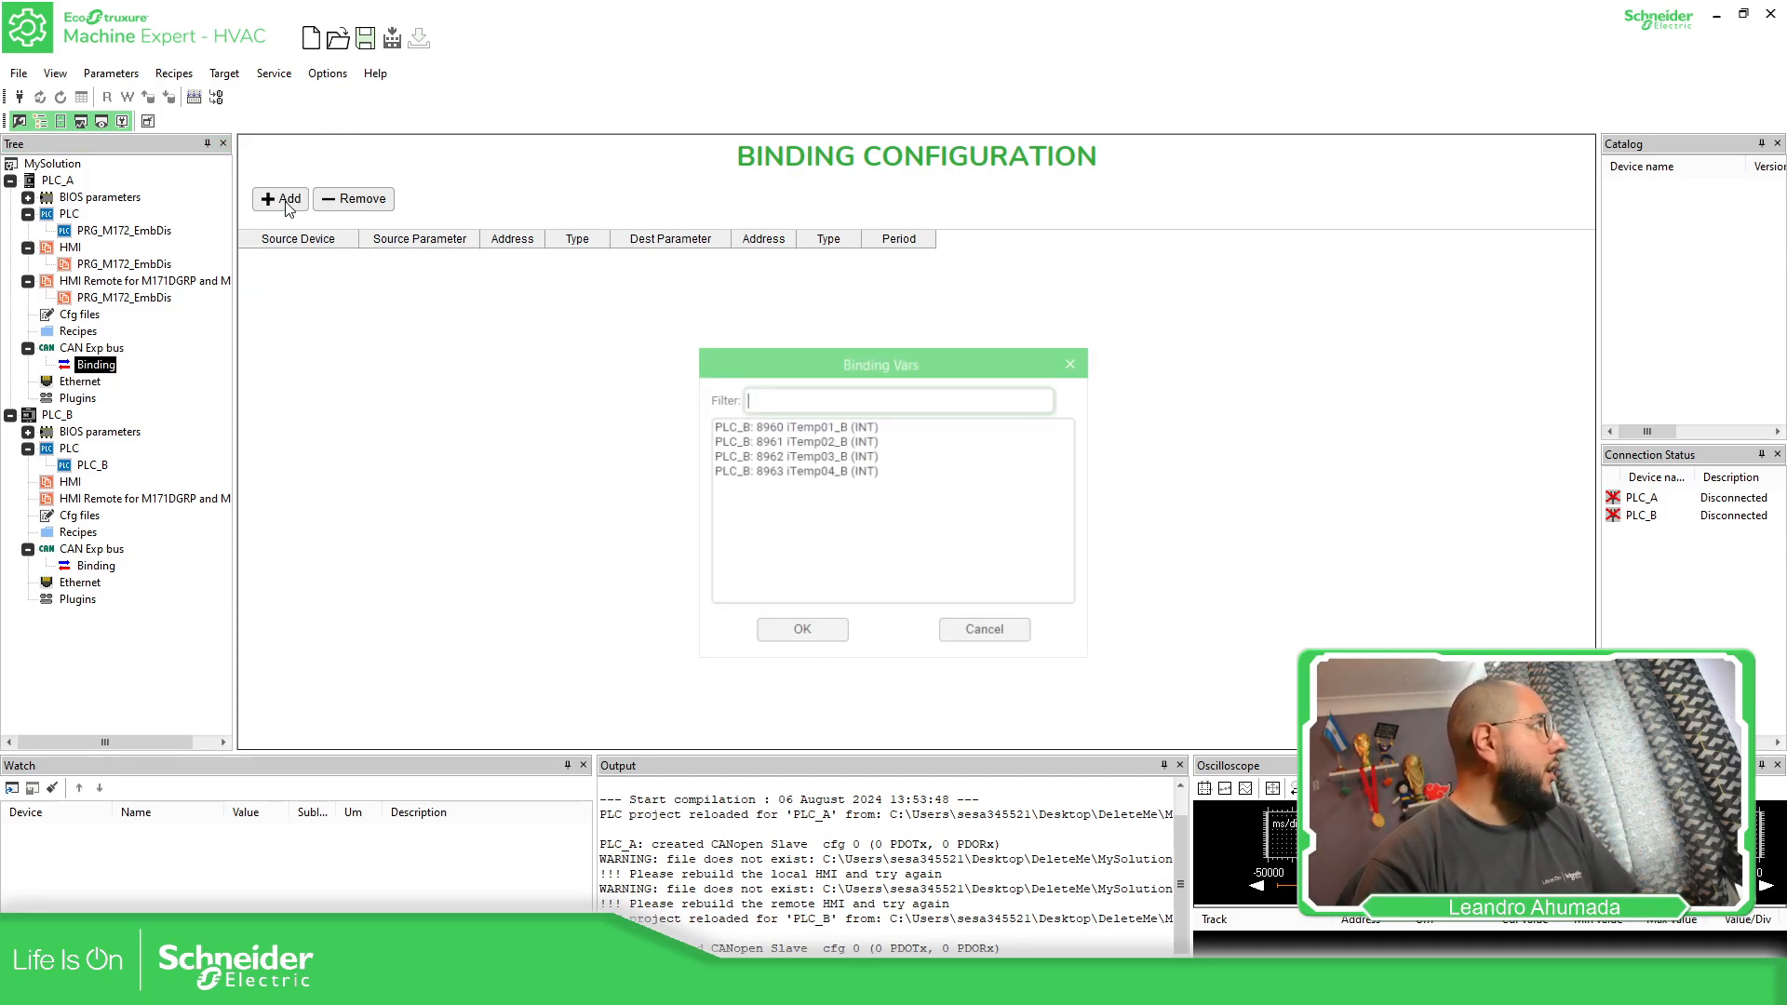
pyautogui.click(832, 426)
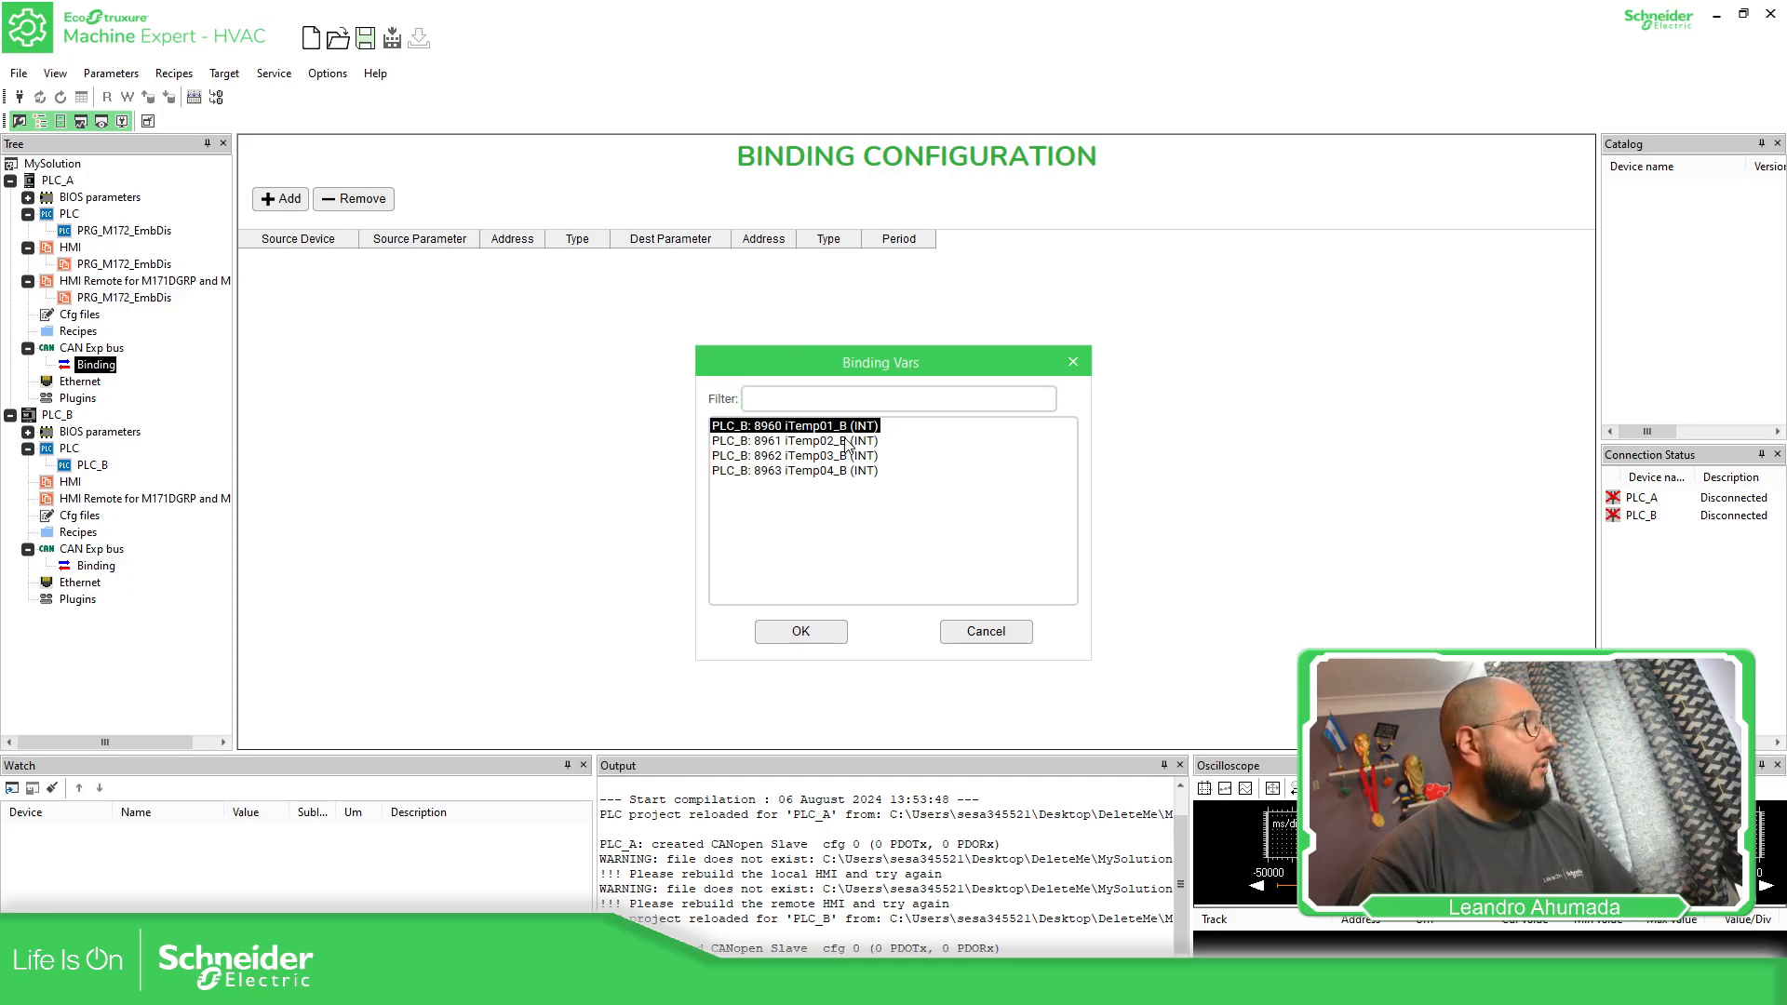
pyautogui.moveTo(847, 443); pyautogui.dragTo(830, 486)
pyautogui.click(823, 427)
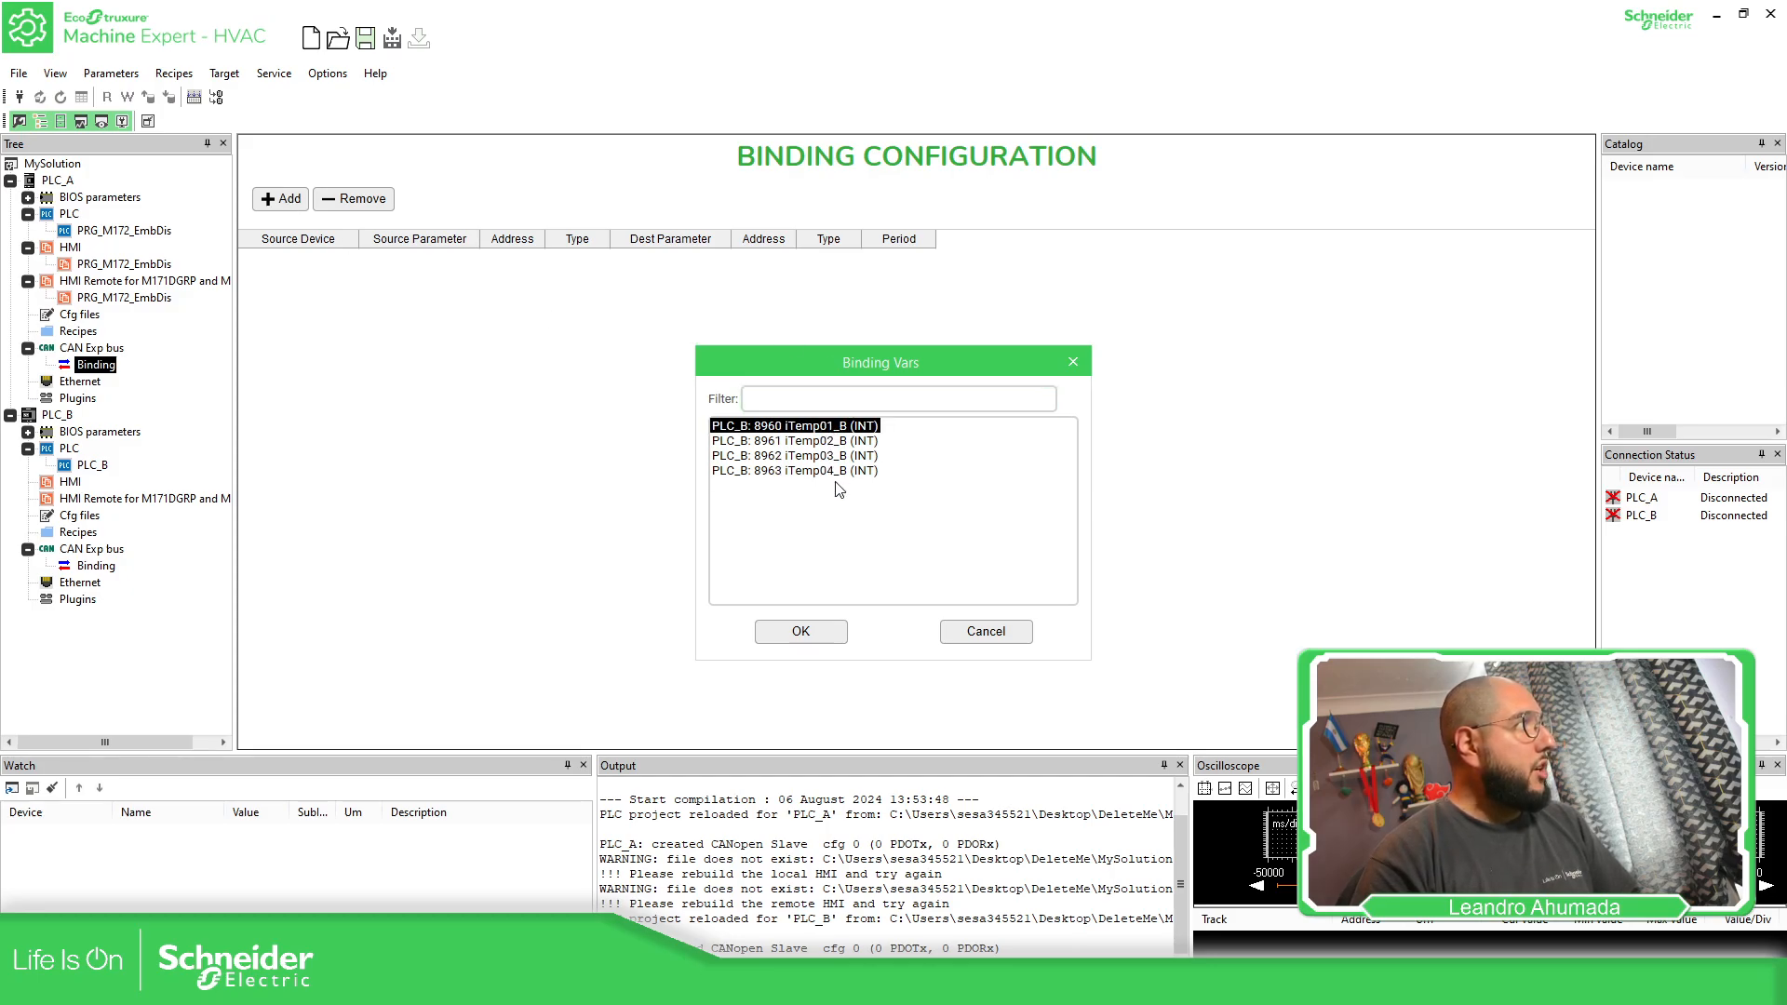
pyautogui.click(800, 631)
pyautogui.click(271, 199)
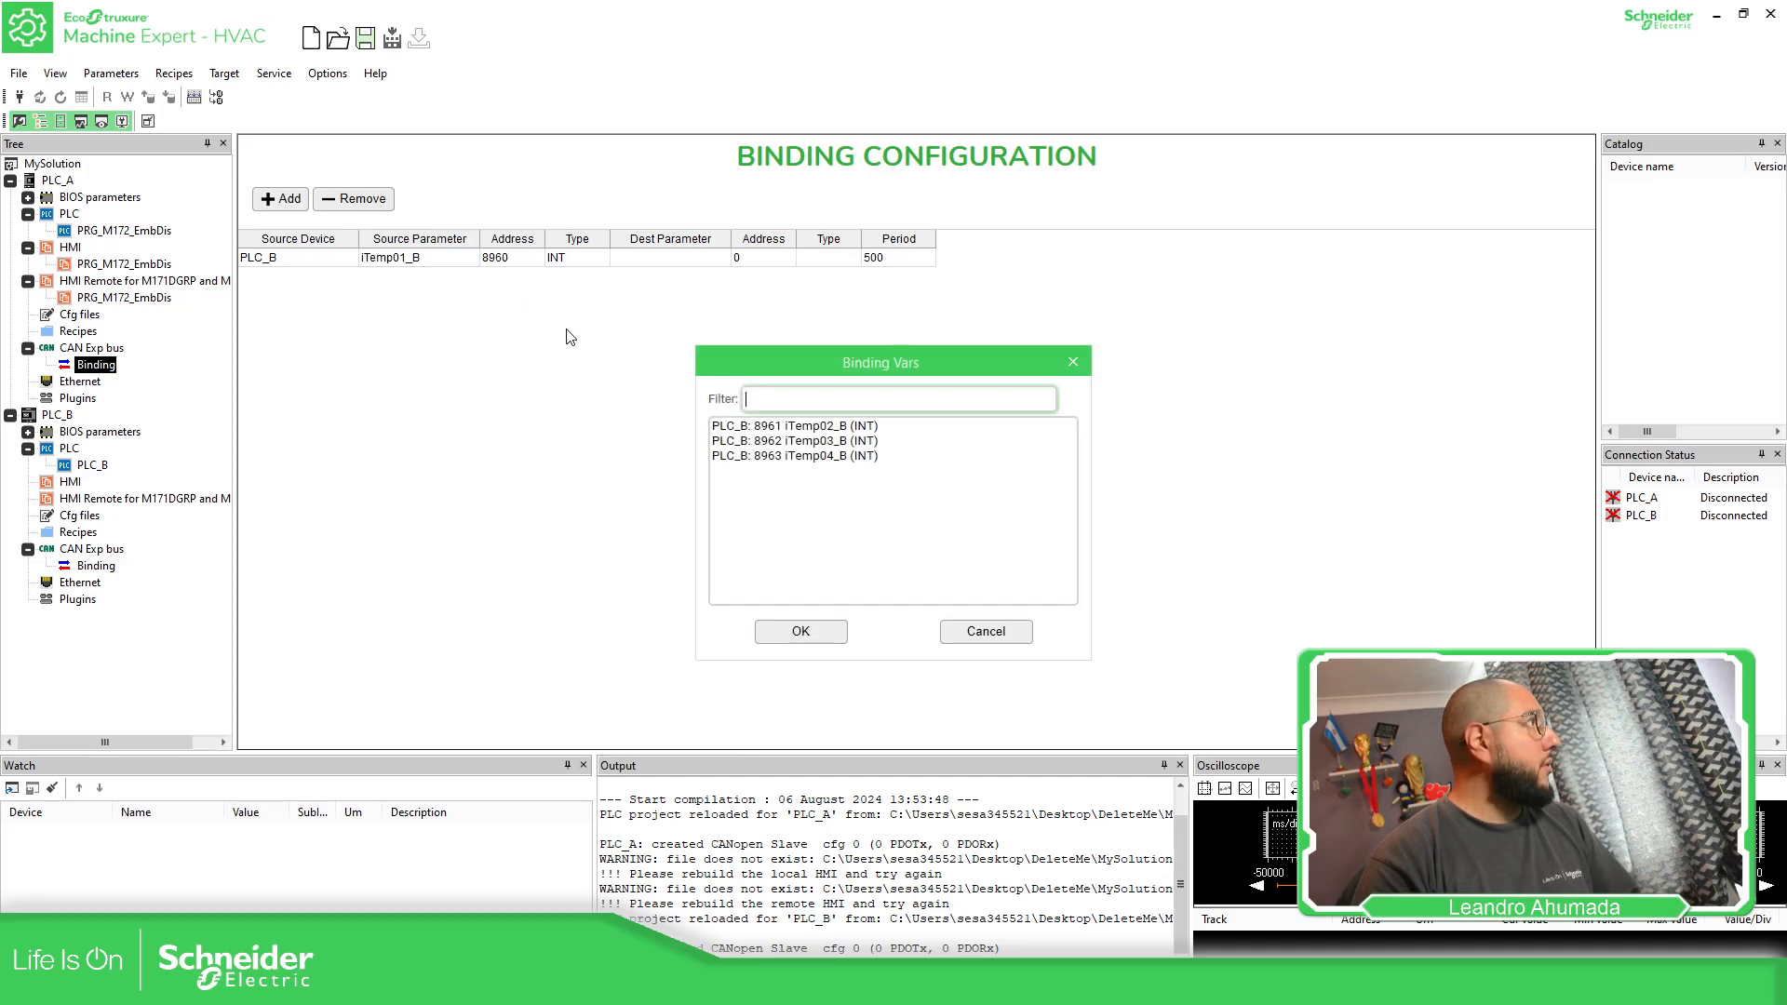
pyautogui.click(786, 427)
pyautogui.click(802, 631)
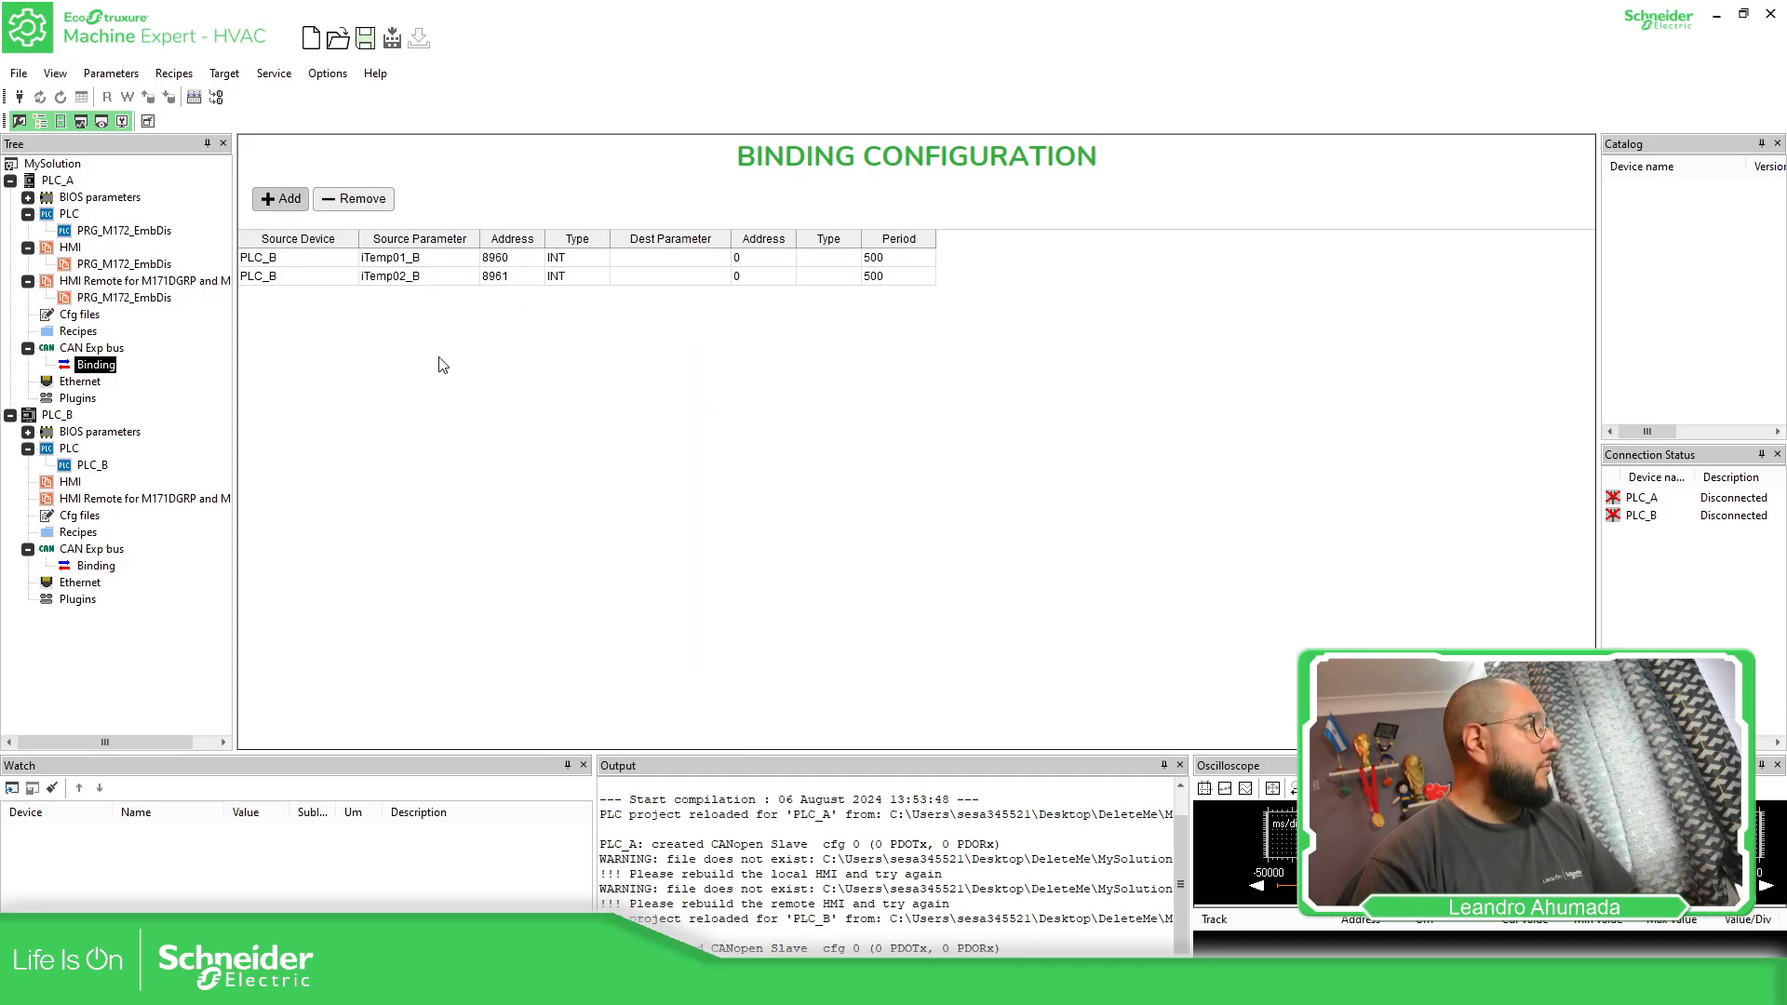
# Add PLC_B's iTemp03_B and iTemp04_B as source parameters in PLC_A's binding table
pyautogui.click(283, 200)
pyautogui.click(823, 428)
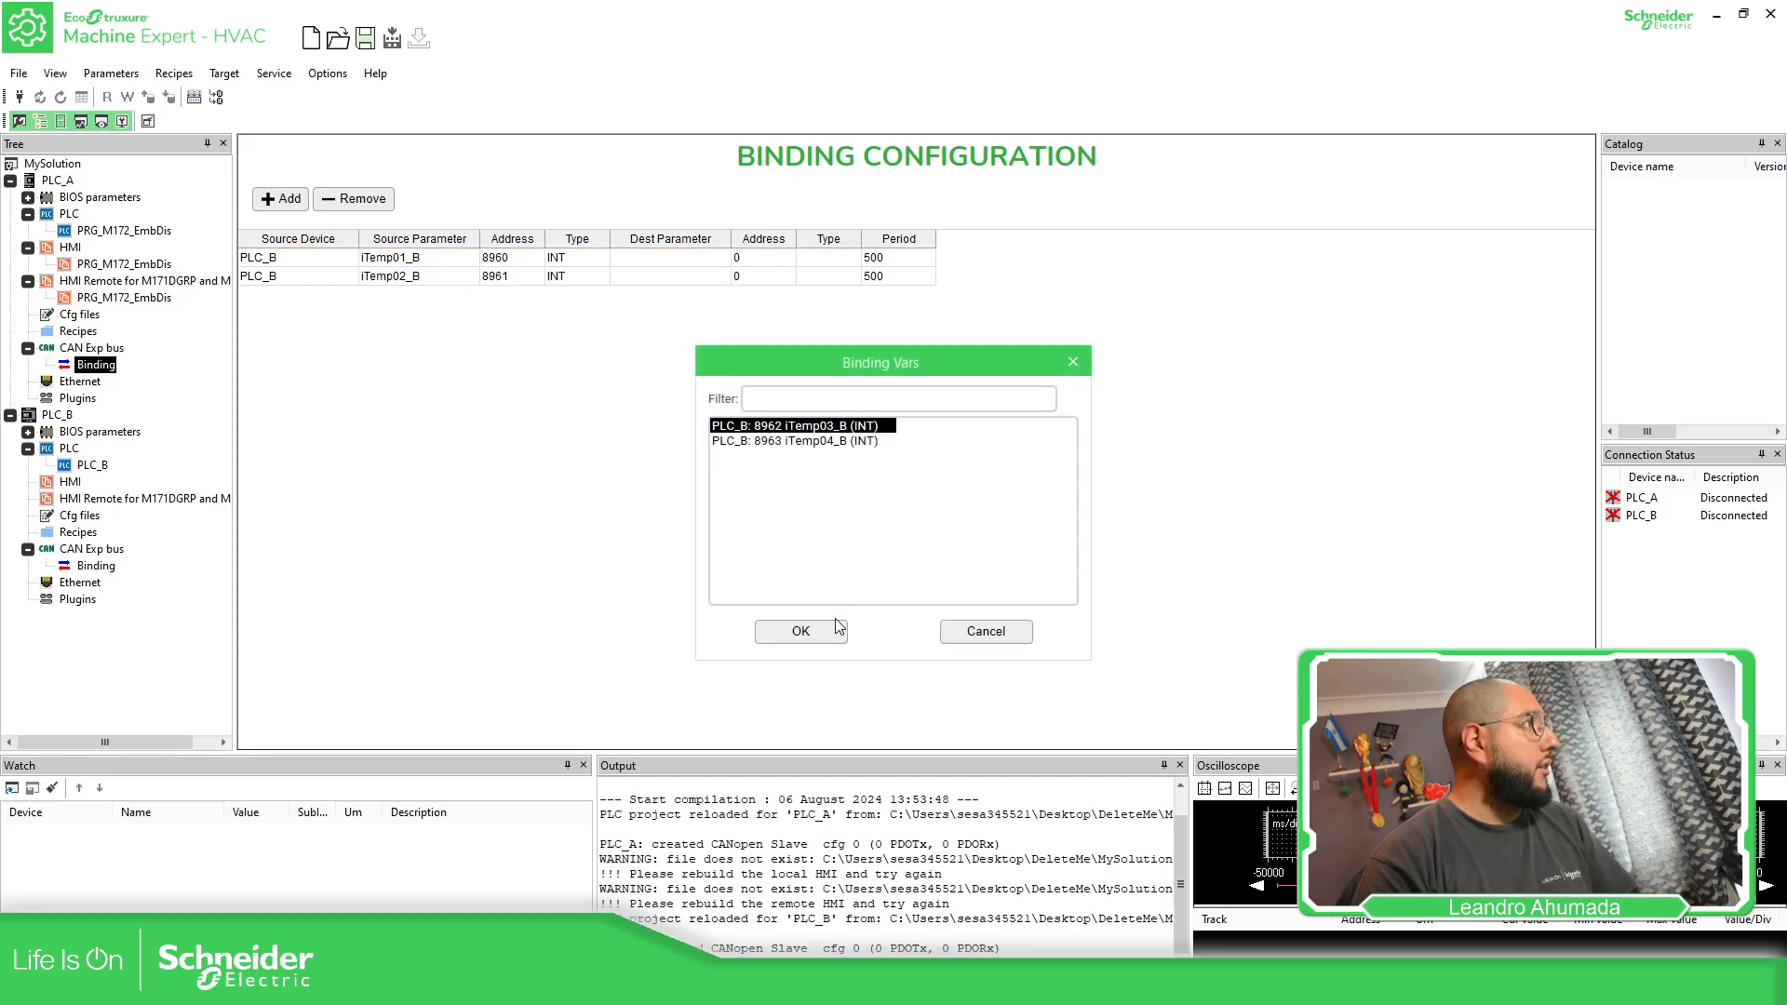
pyautogui.click(824, 621)
pyautogui.click(279, 199)
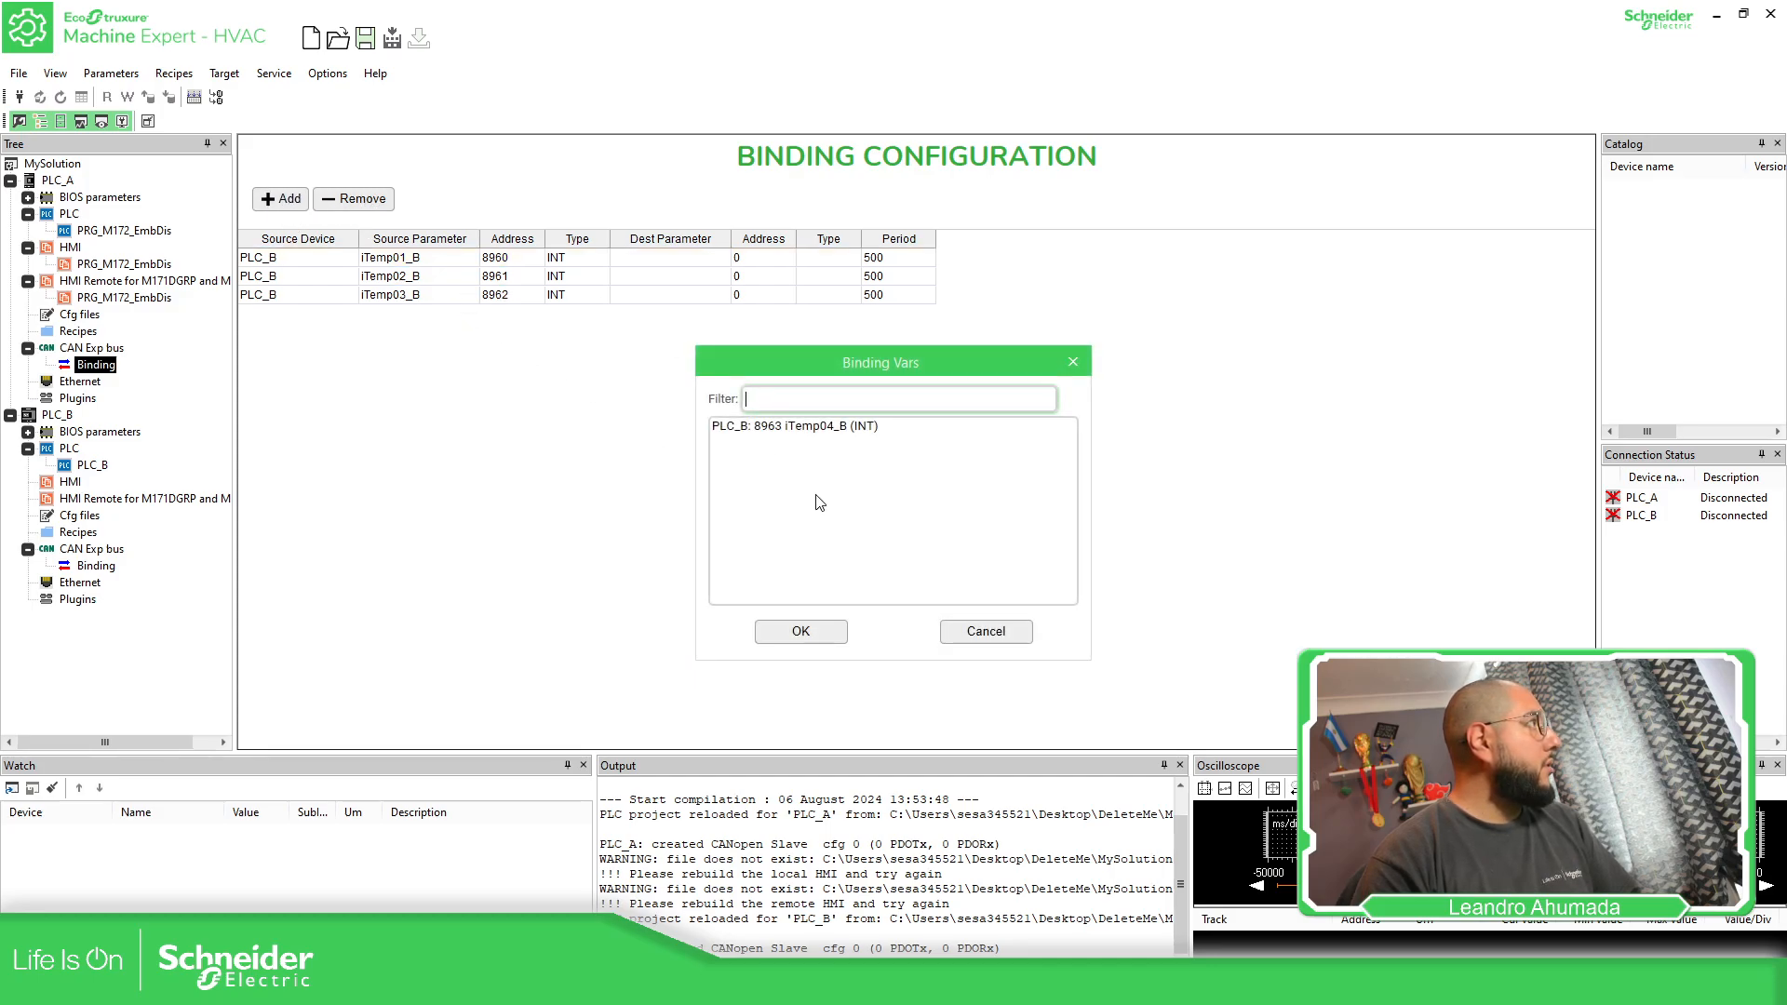
pyautogui.click(812, 427)
pyautogui.click(802, 632)
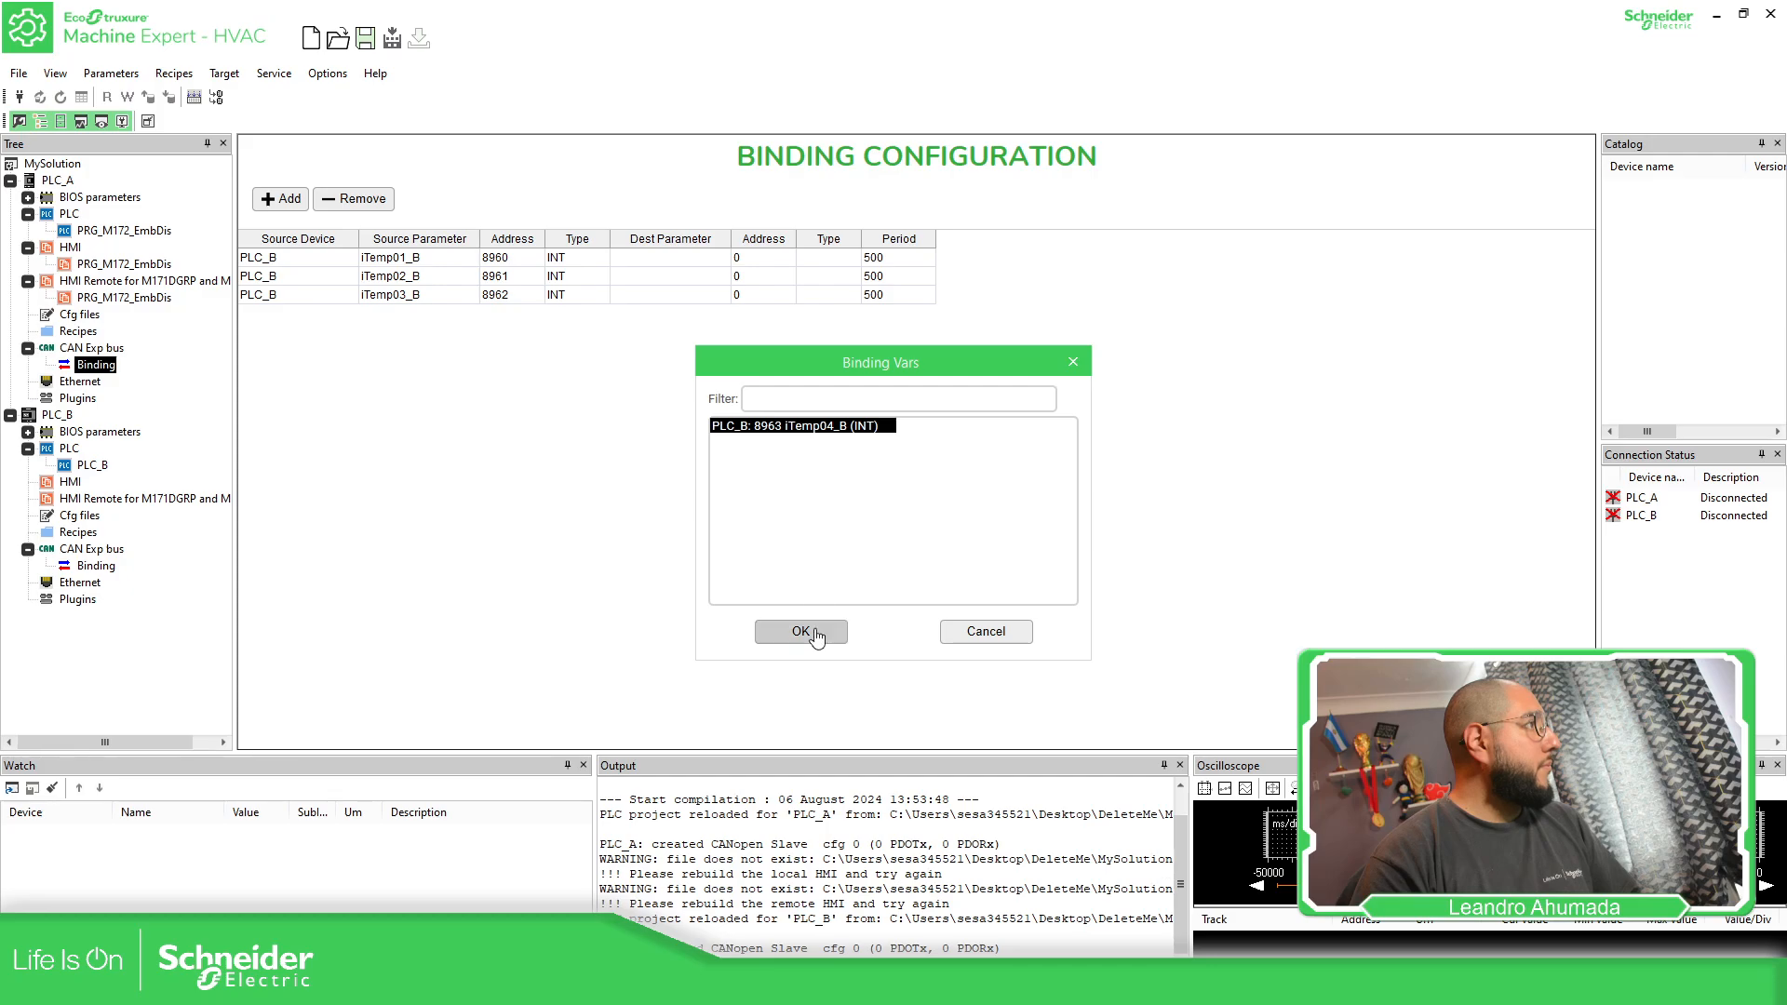
# Set the destination parameters of iTemp01_B and iTemp02_B to iTemp01_FromB and iTemp02_FromB in PLC_A's binding table
pyautogui.click(689, 257)
pyautogui.click(722, 258)
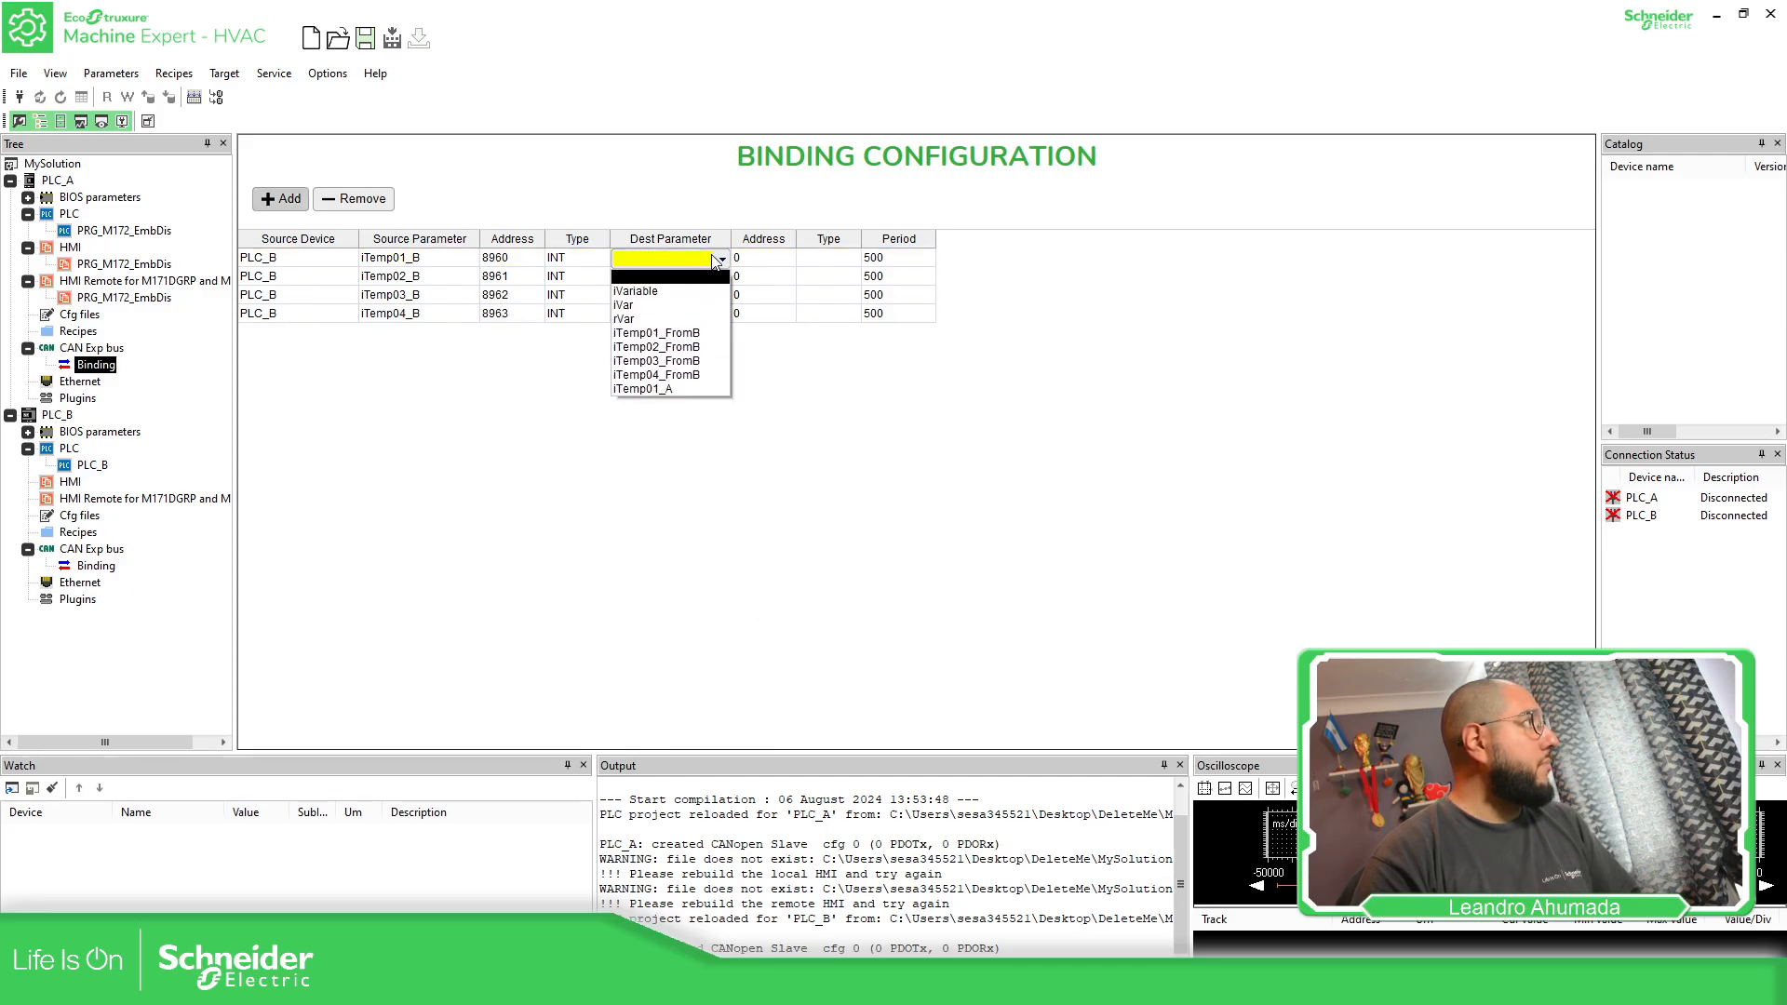
pyautogui.click(690, 333)
pyautogui.click(707, 277)
pyautogui.click(722, 276)
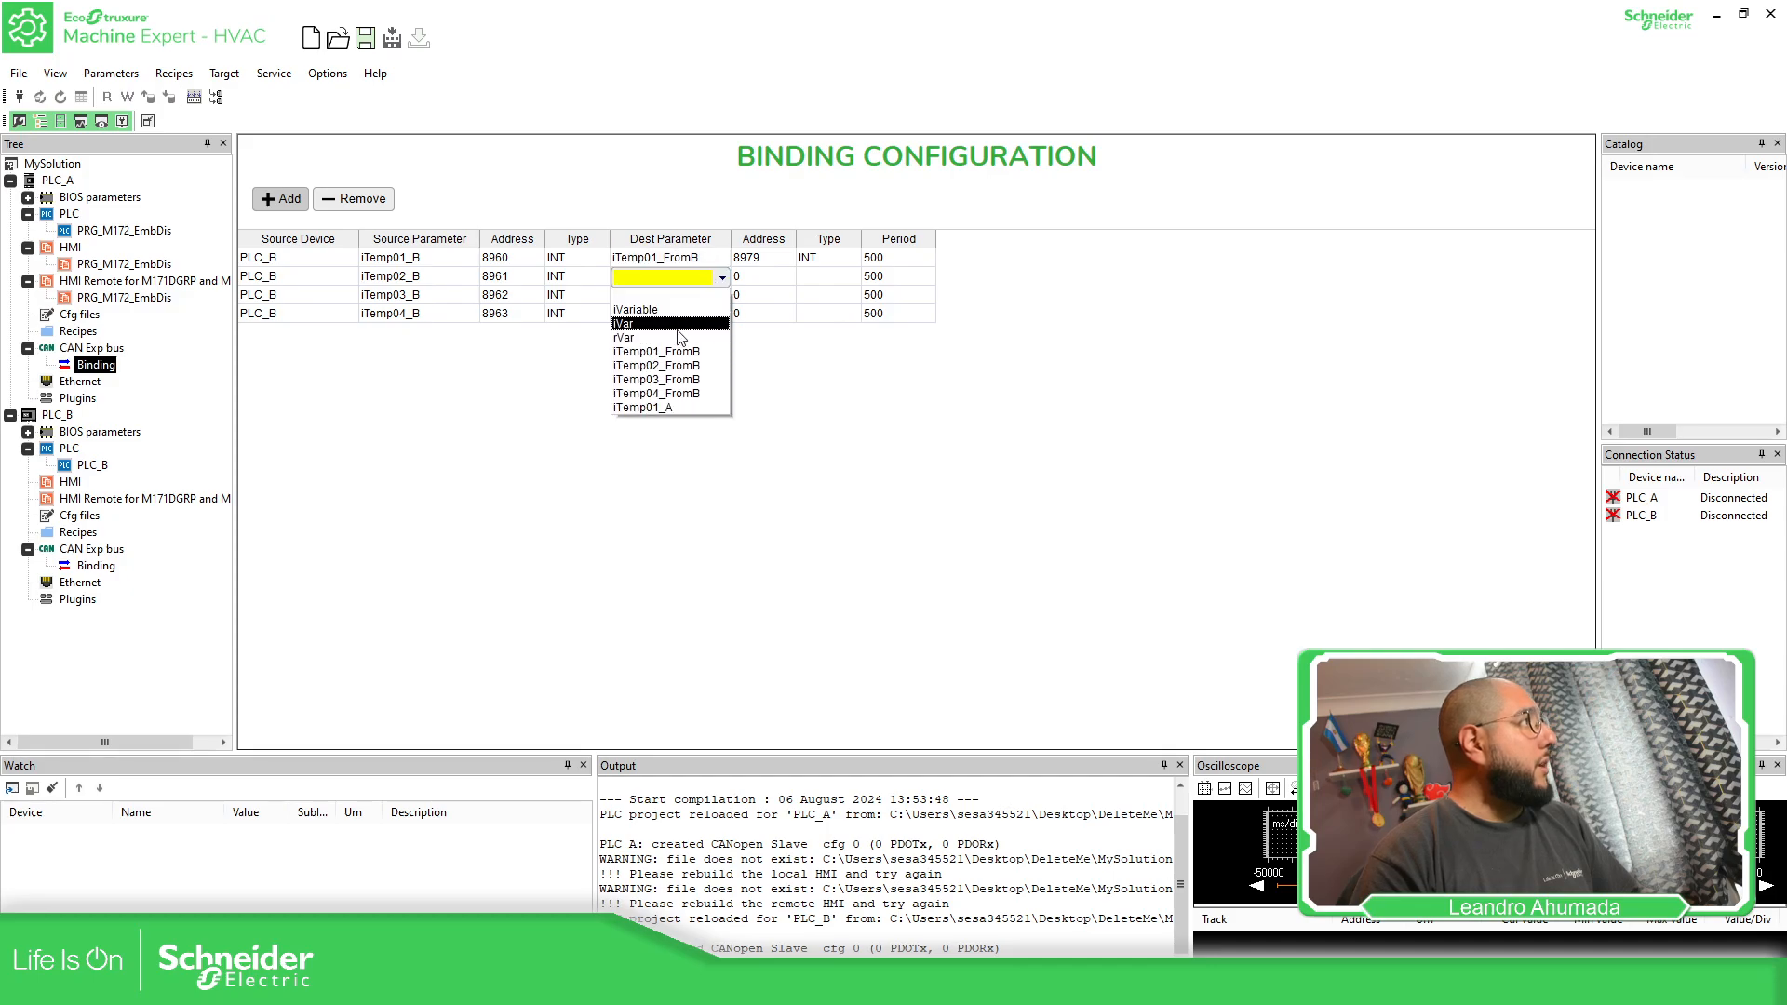
pyautogui.click(682, 364)
# Set the destination parameters of iTemp03_B and iTemp04_B to iTemp03_FromB and iTemp04_FromB in PLC_A's binding table
pyautogui.click(715, 295)
pyautogui.click(722, 295)
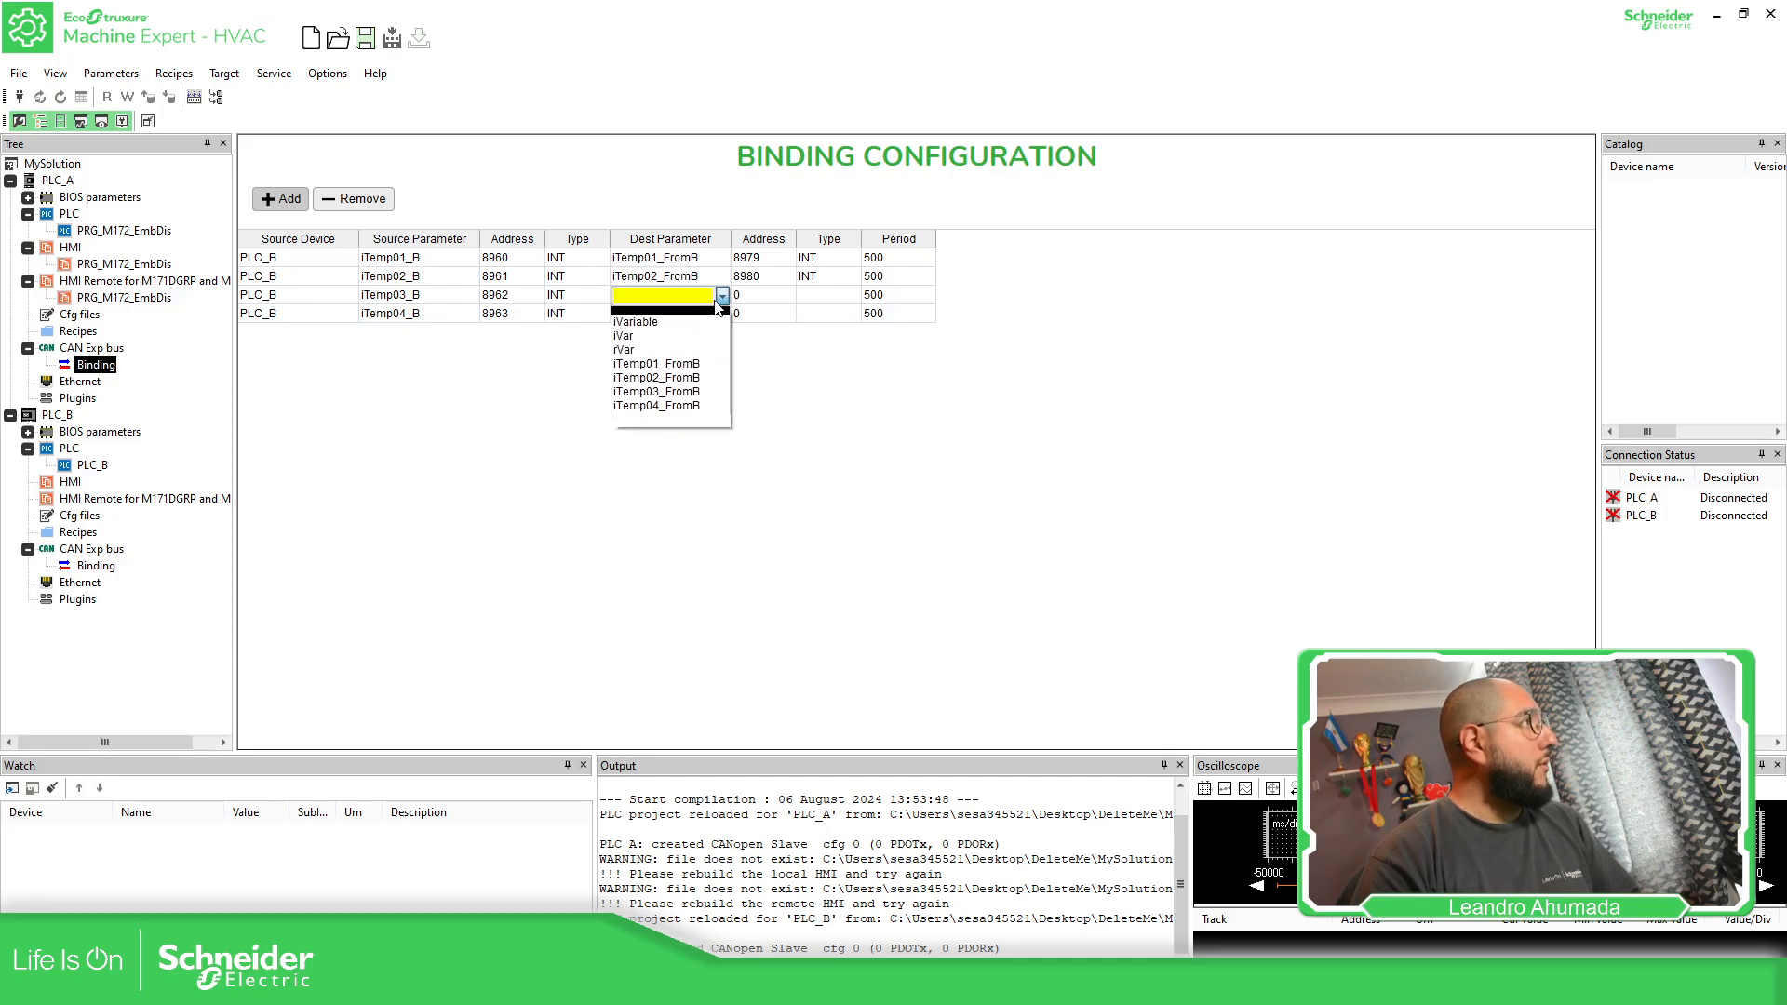
pyautogui.click(709, 392)
pyautogui.click(707, 314)
pyautogui.click(722, 313)
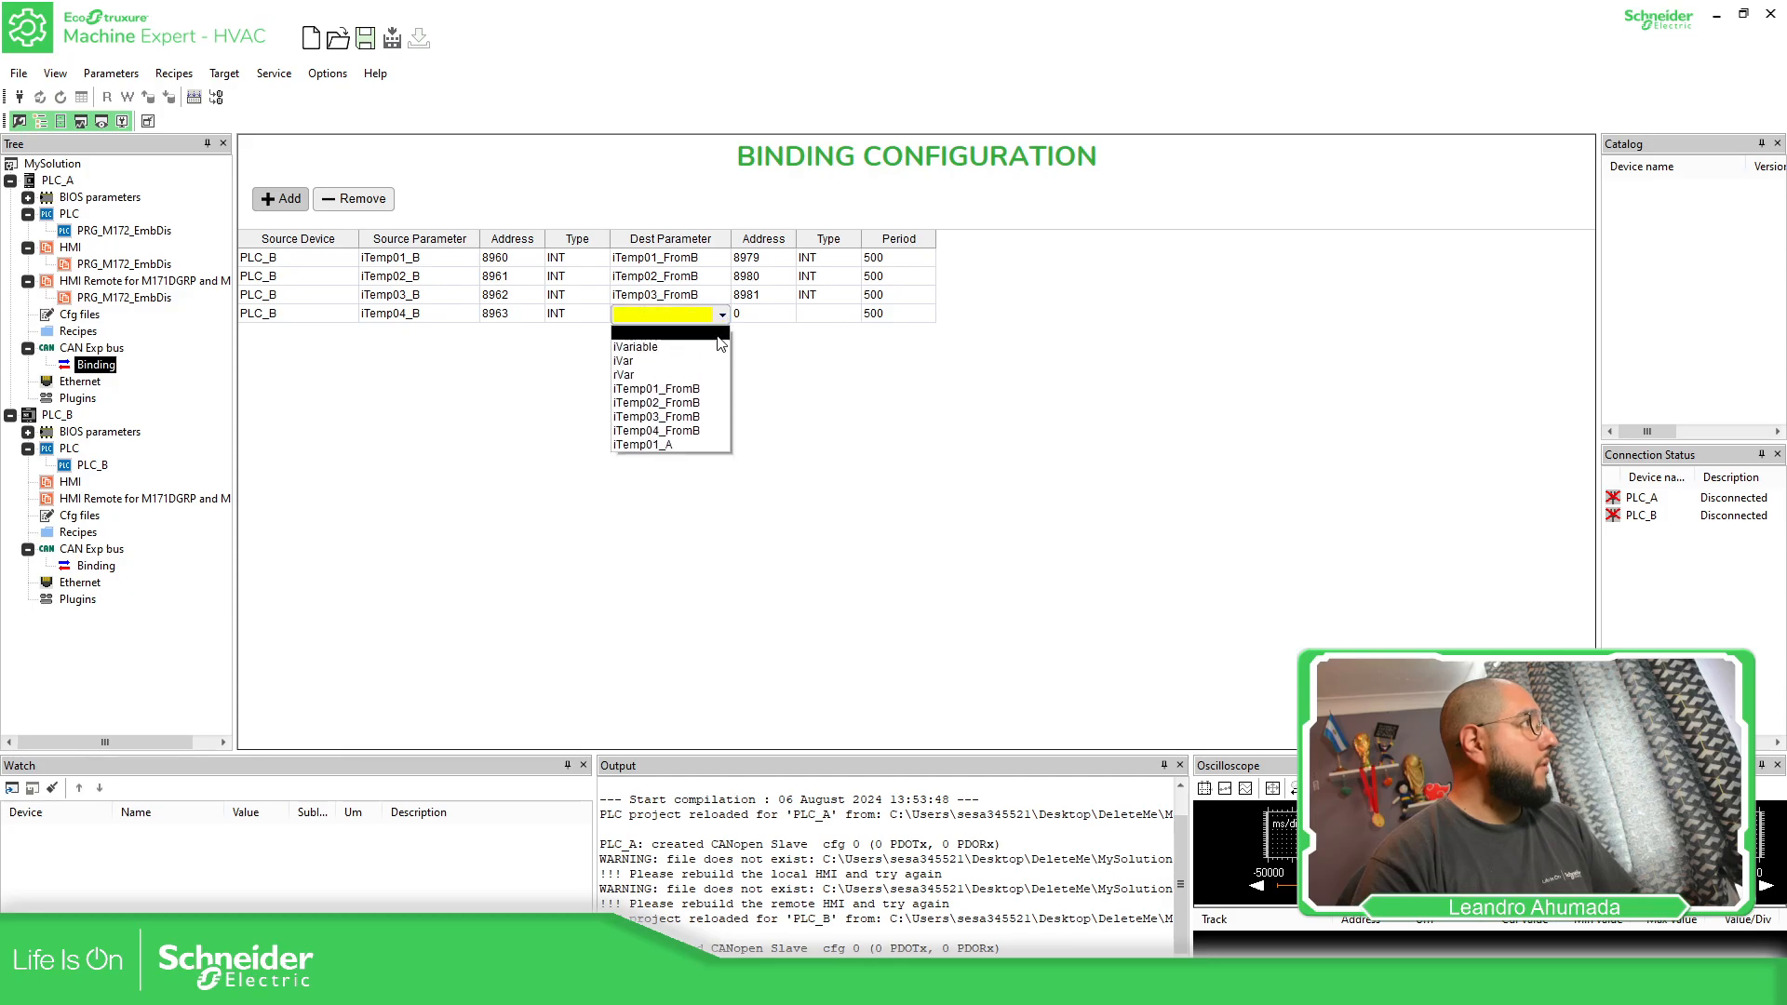
pyautogui.click(696, 424)
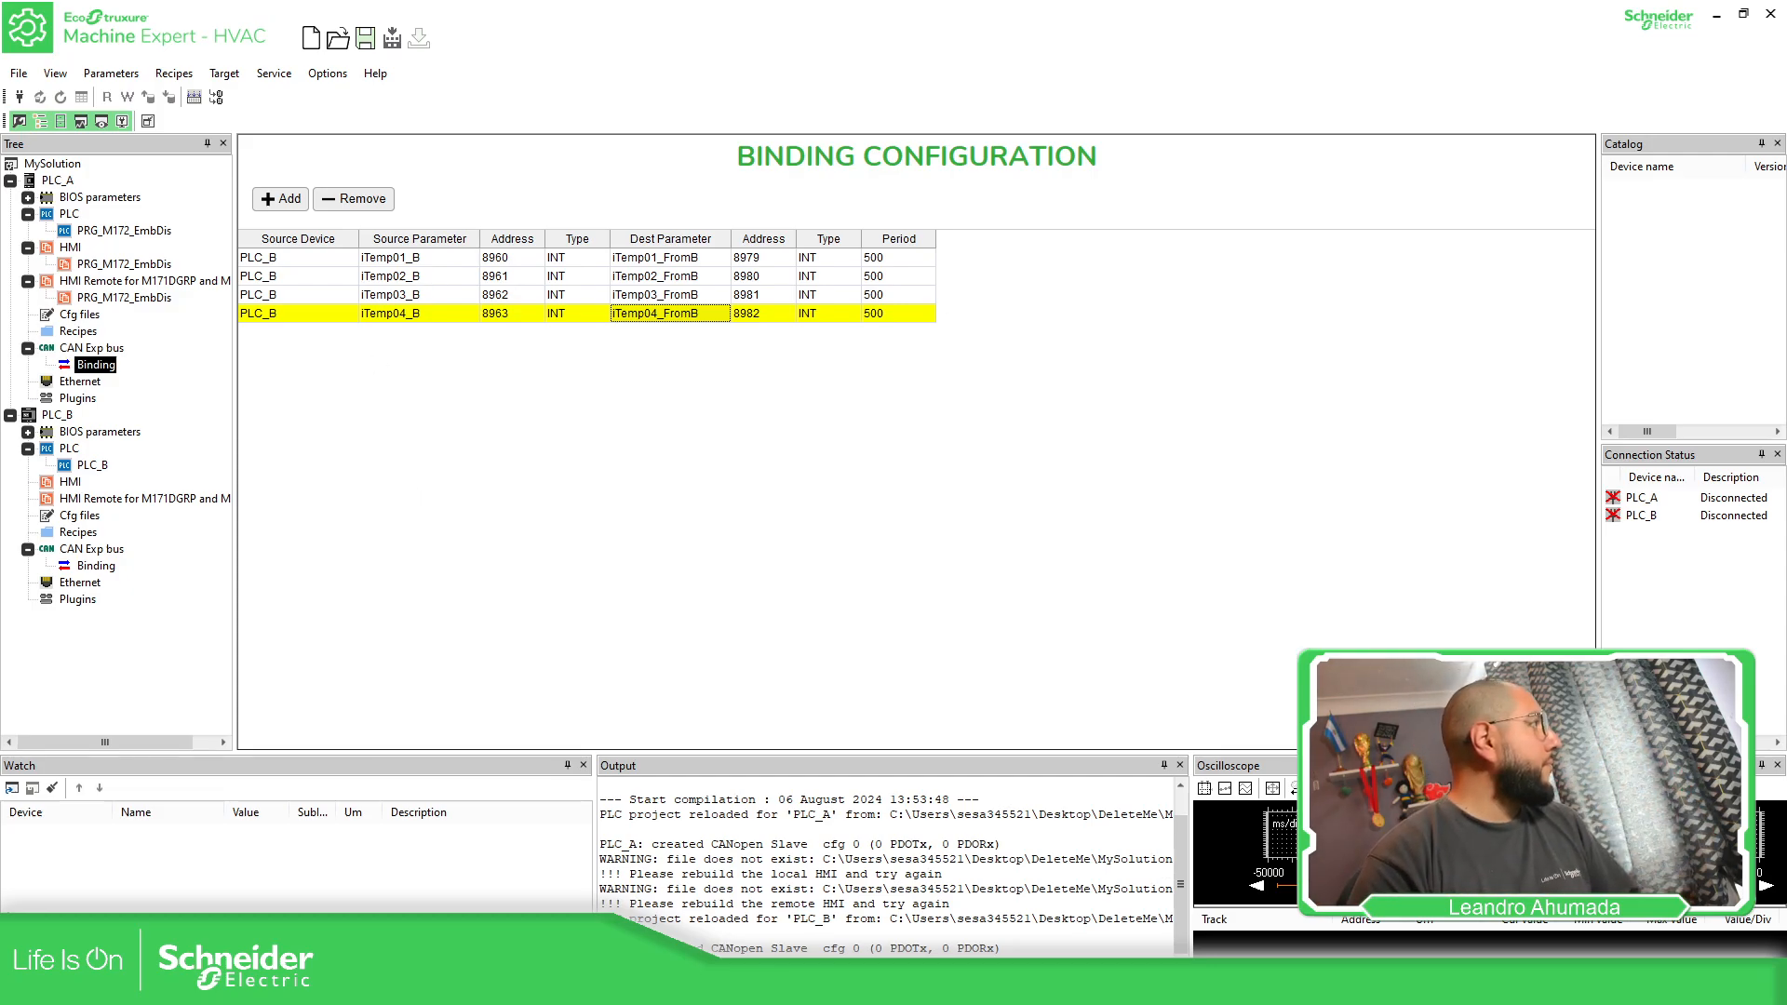
# Add PLC_A's iTemp01_A as a source parameter in PLC_B's CAN binding configuration
pyautogui.click(89, 567)
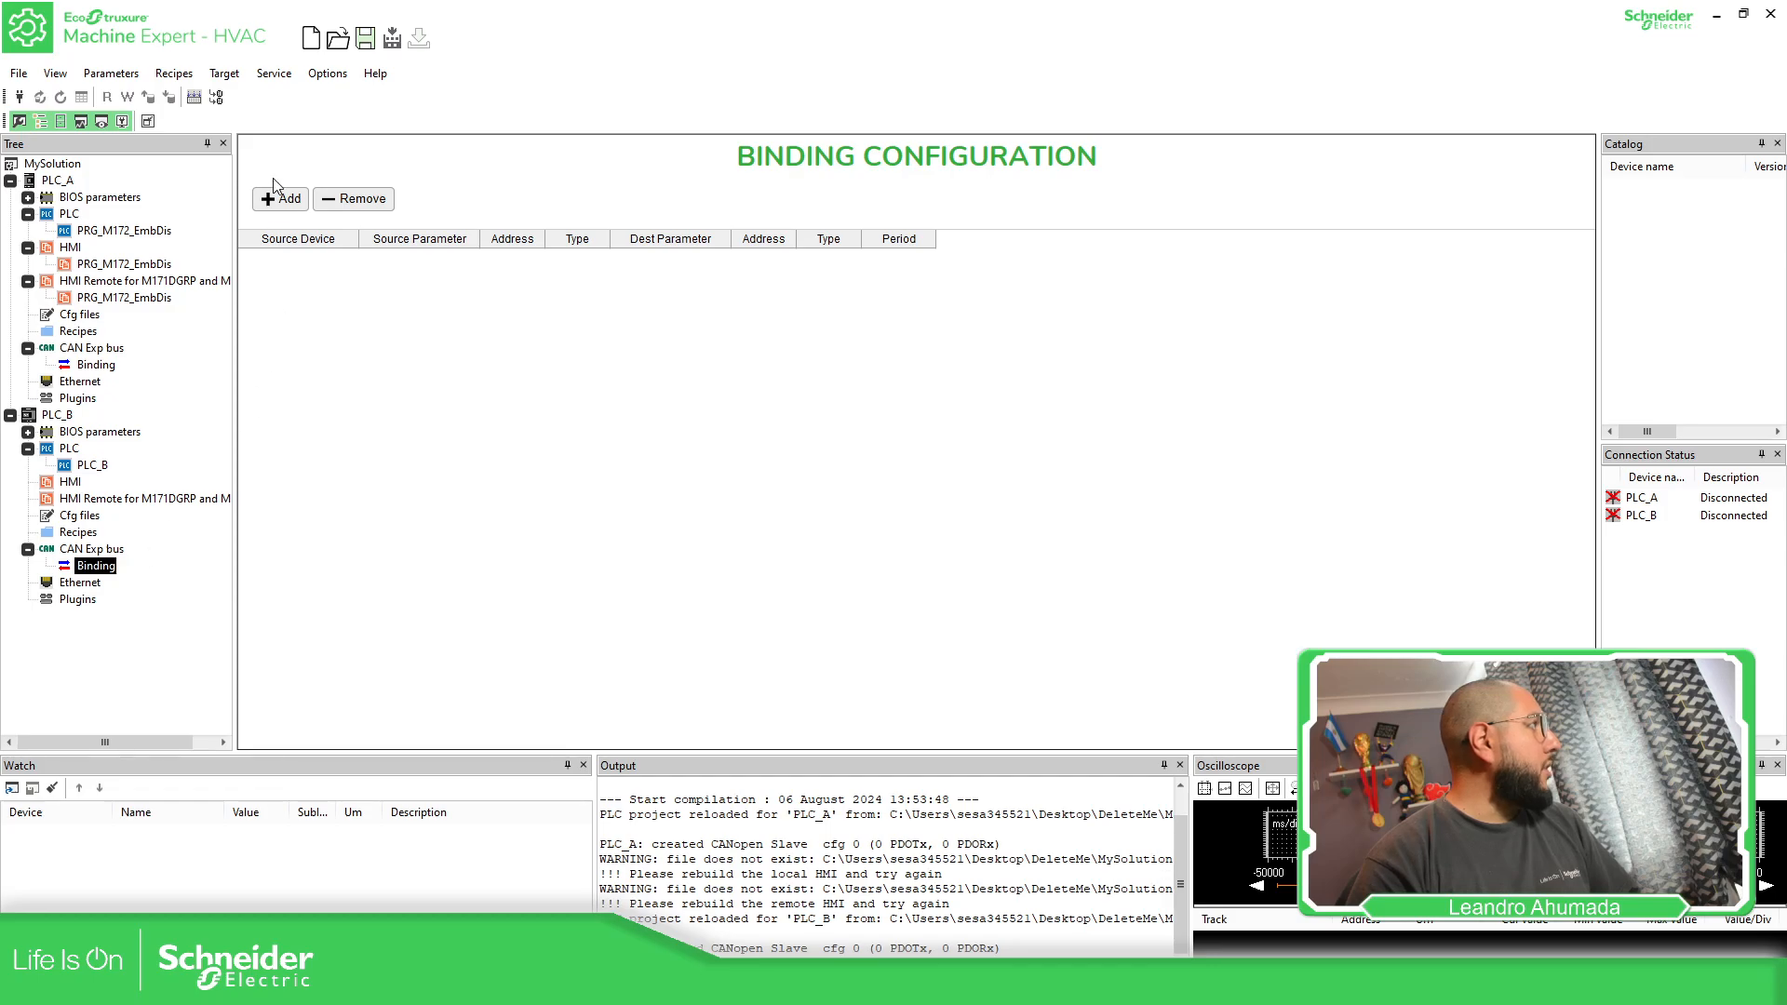
pyautogui.click(283, 200)
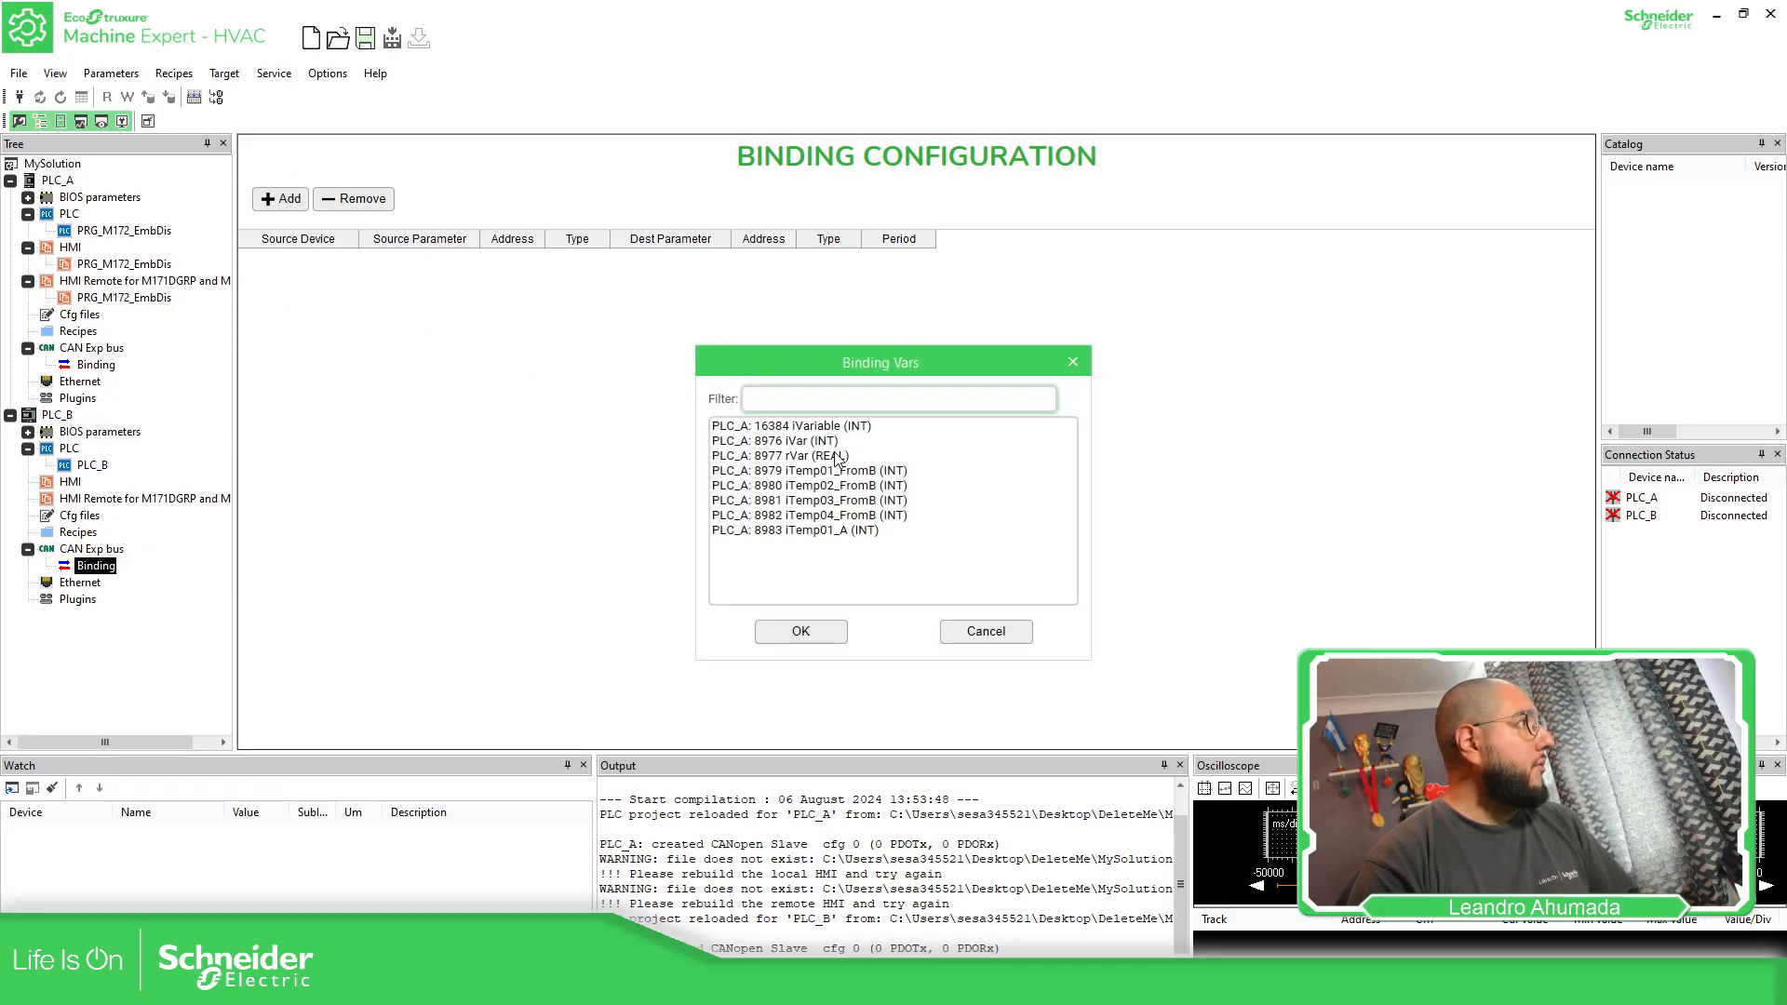
pyautogui.click(846, 530)
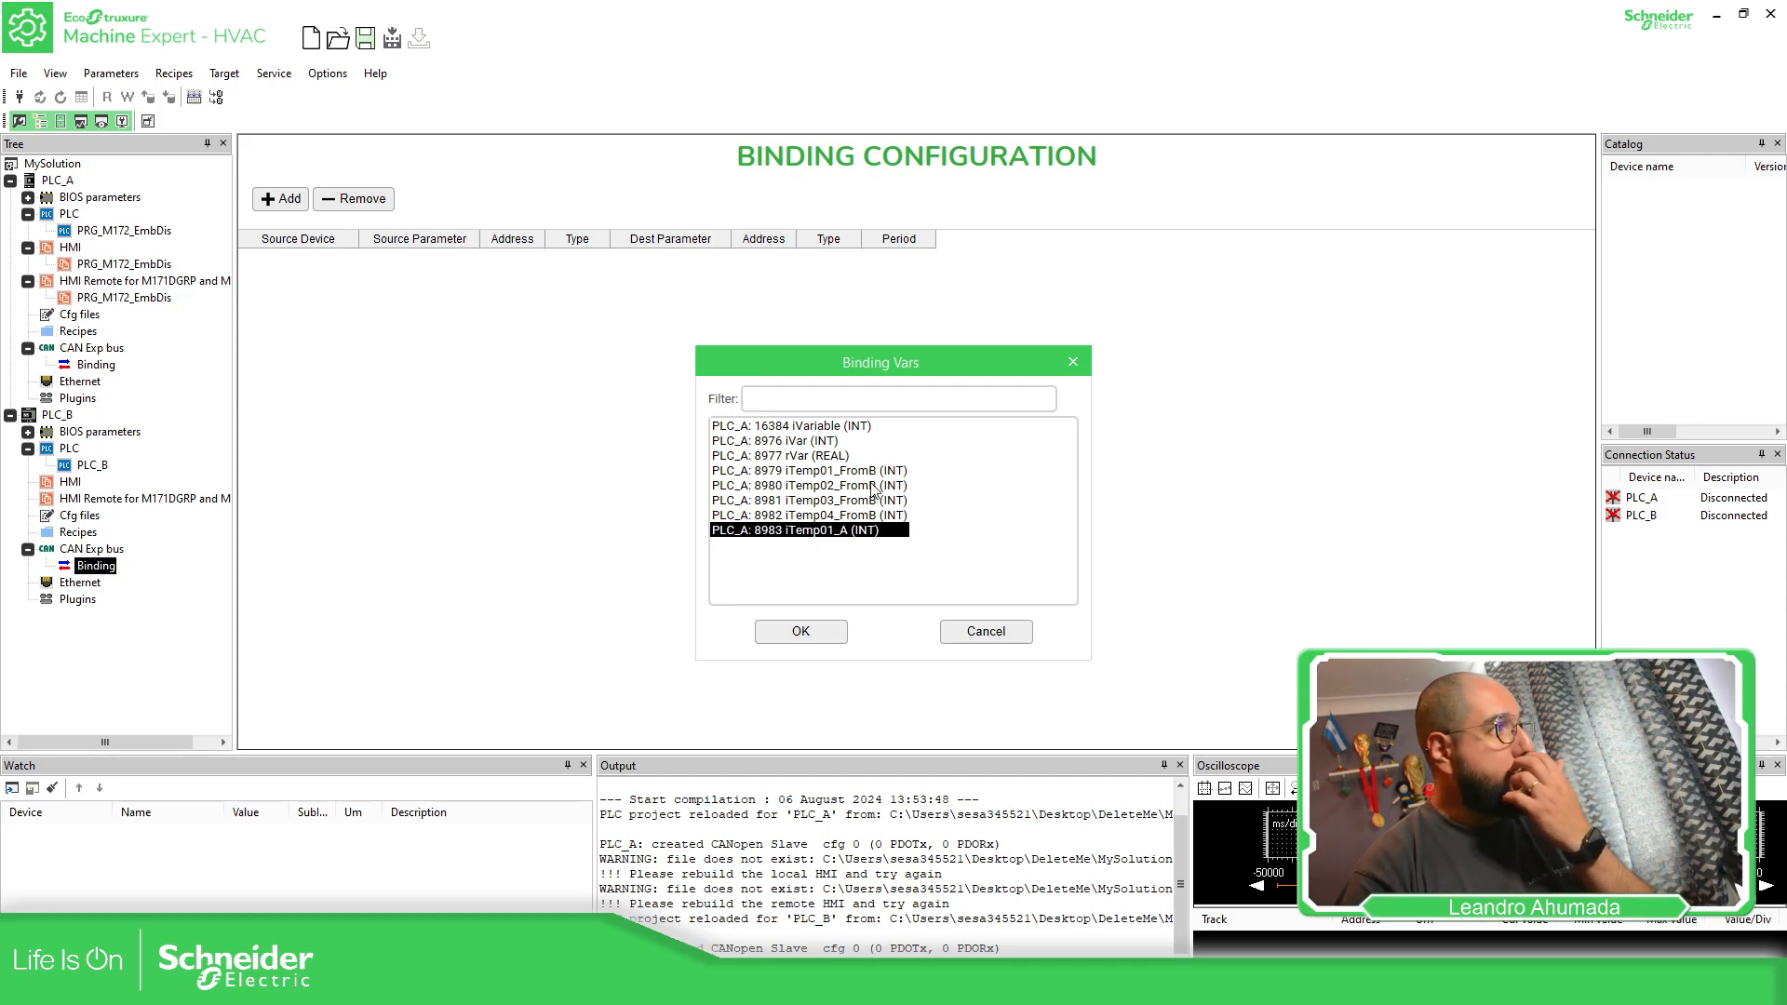
pyautogui.click(824, 632)
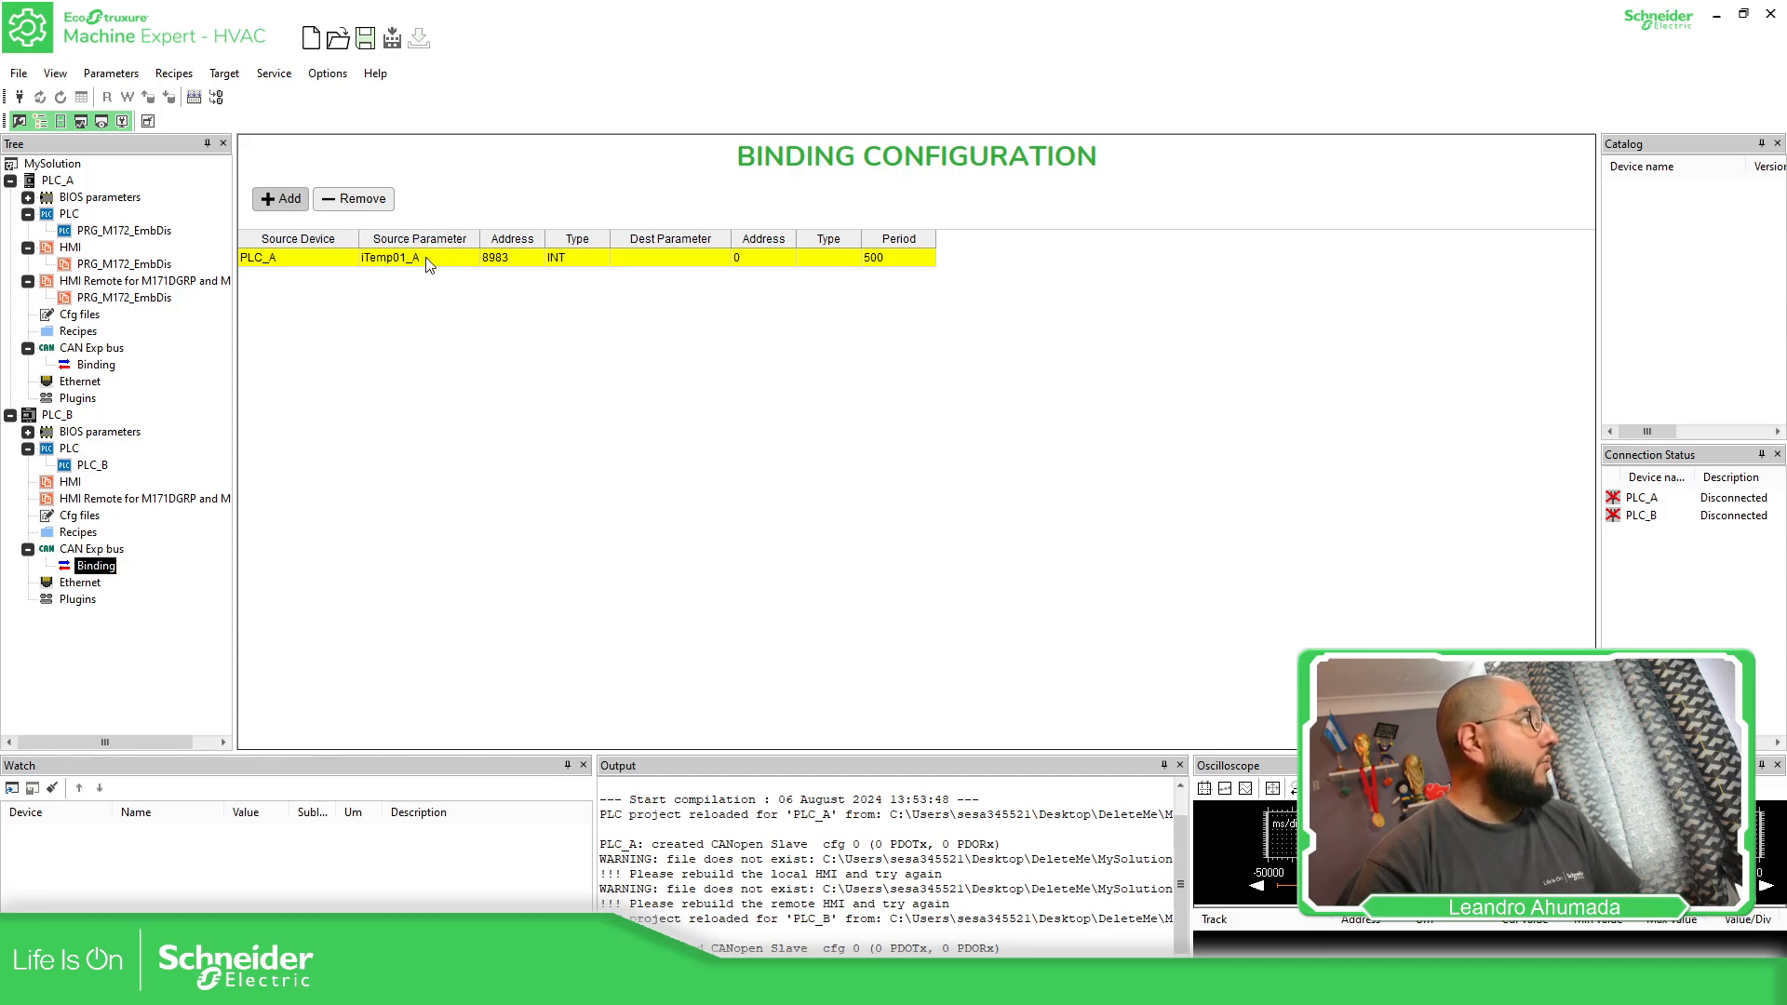
pyautogui.click(720, 261)
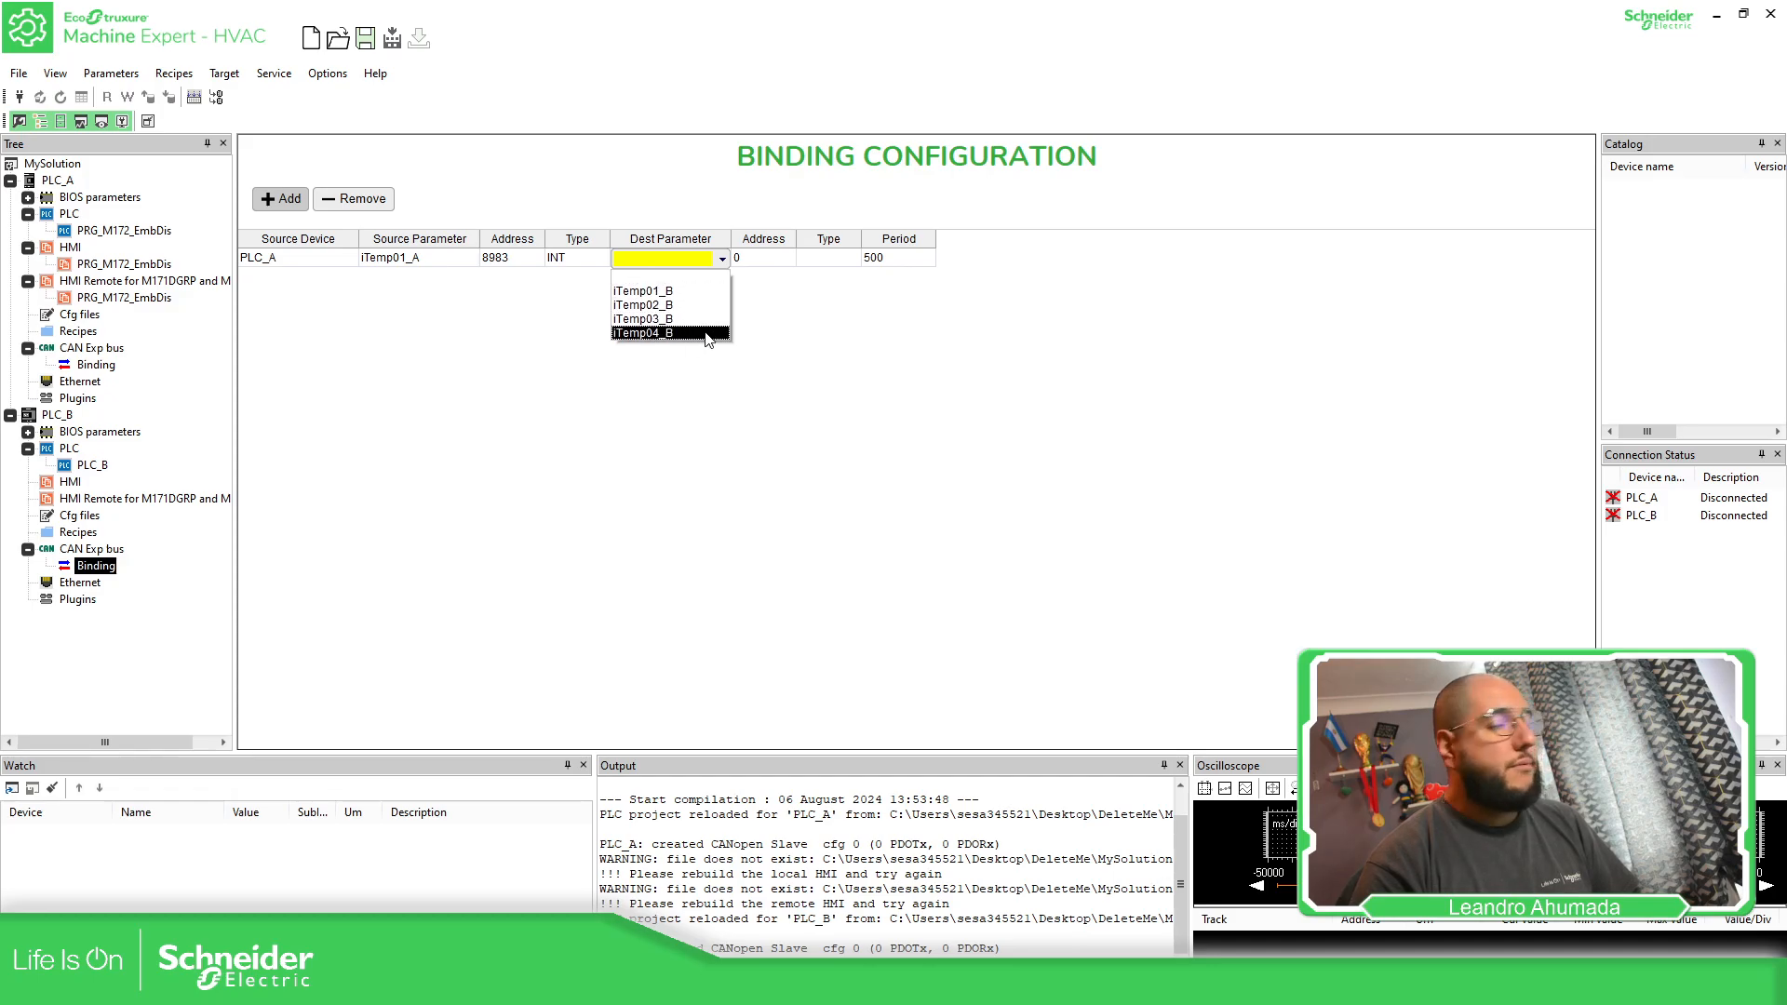
pyautogui.click(700, 426)
pyautogui.click(694, 428)
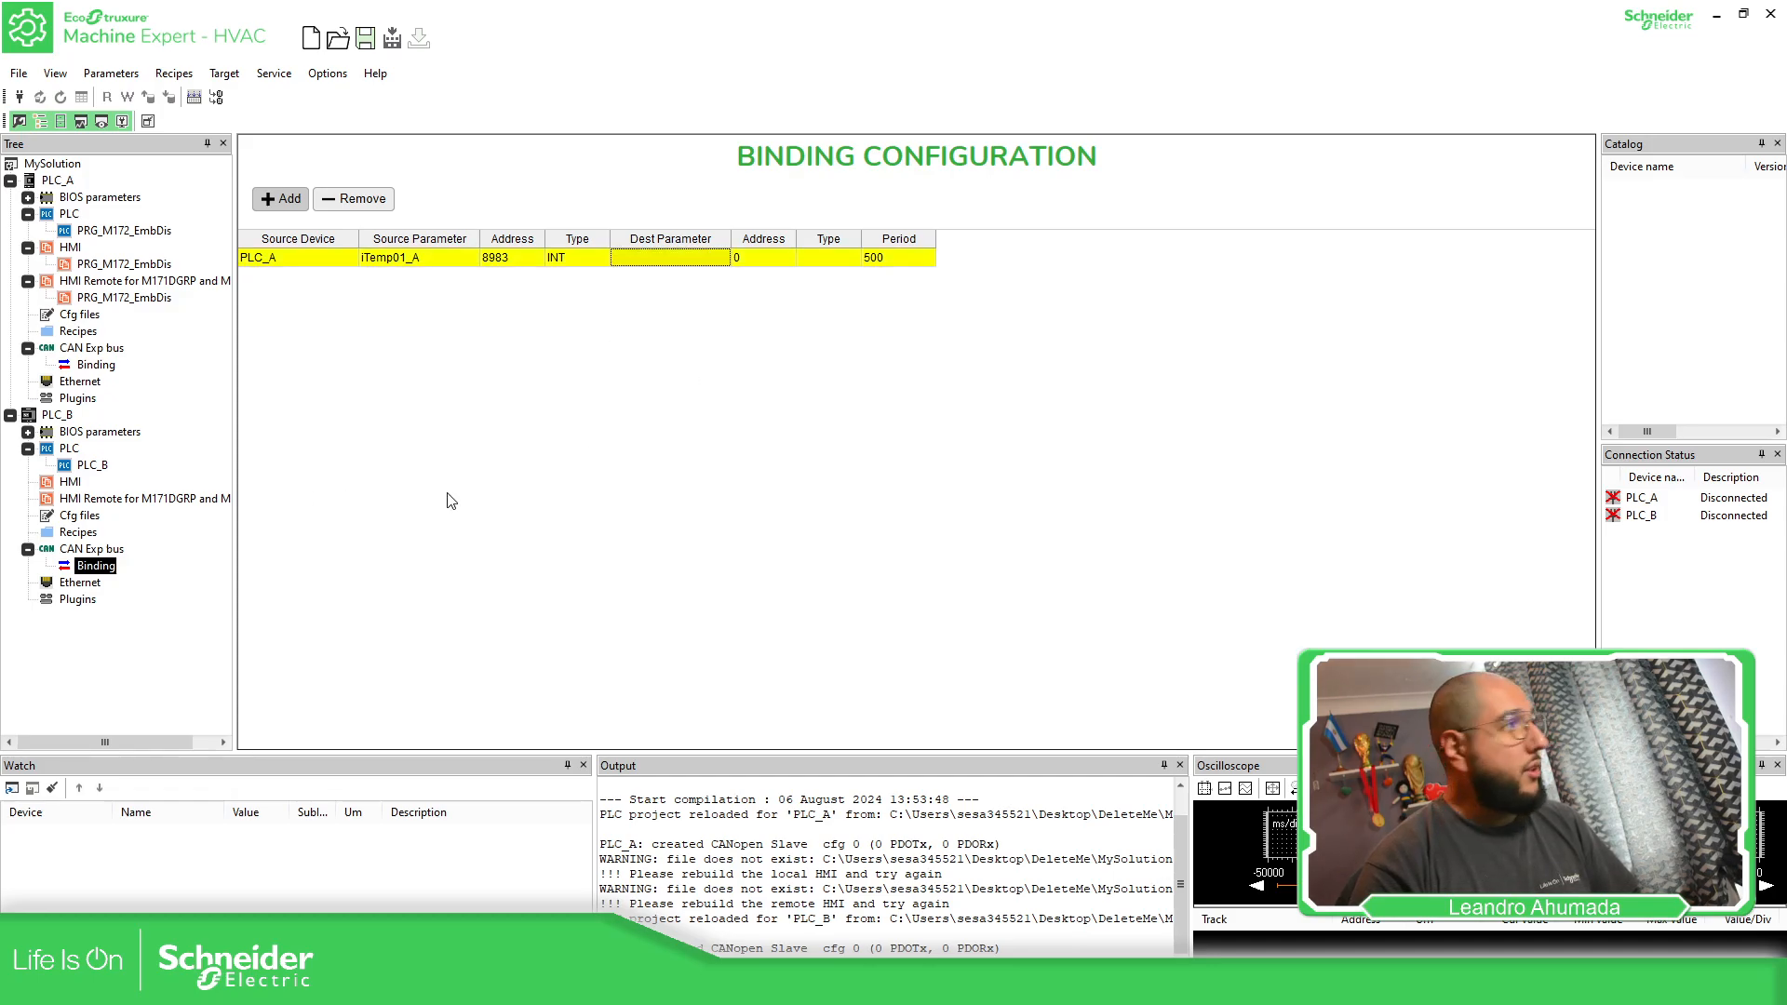
# Open PLC_B's PLC project and add a status variable named iTemp01_FromA
pyautogui.click(90, 467)
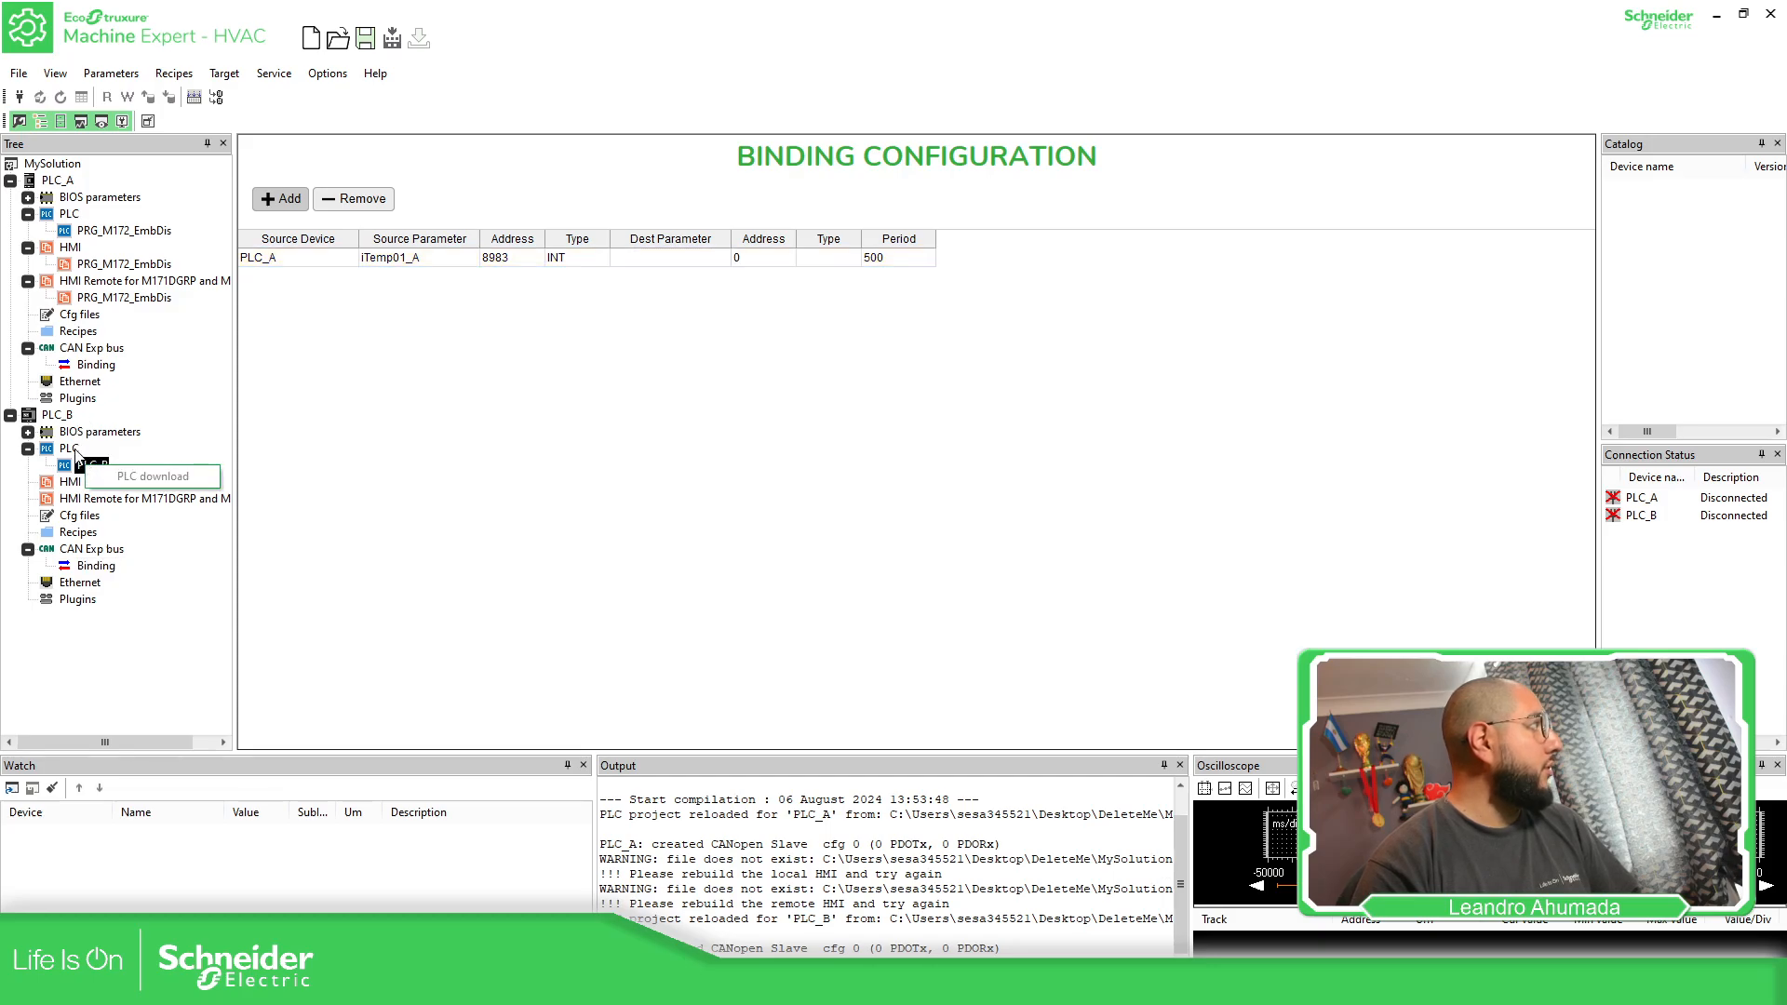
pyautogui.click(75, 450)
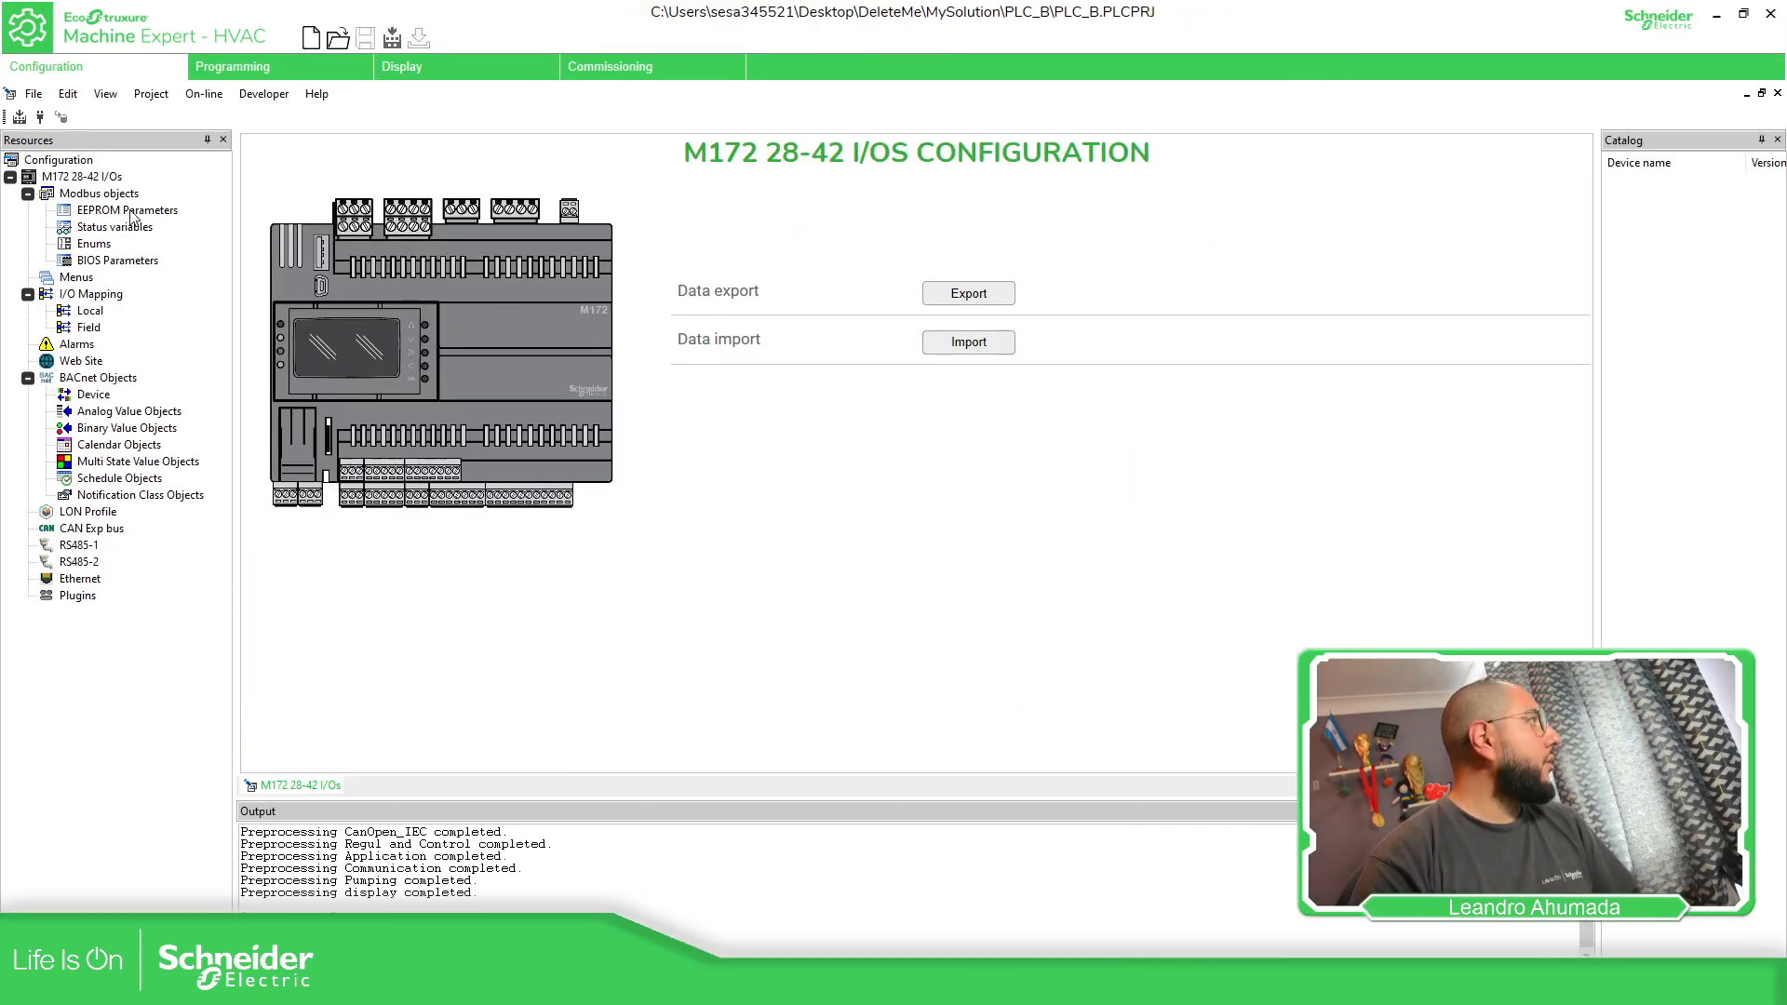
pyautogui.click(131, 226)
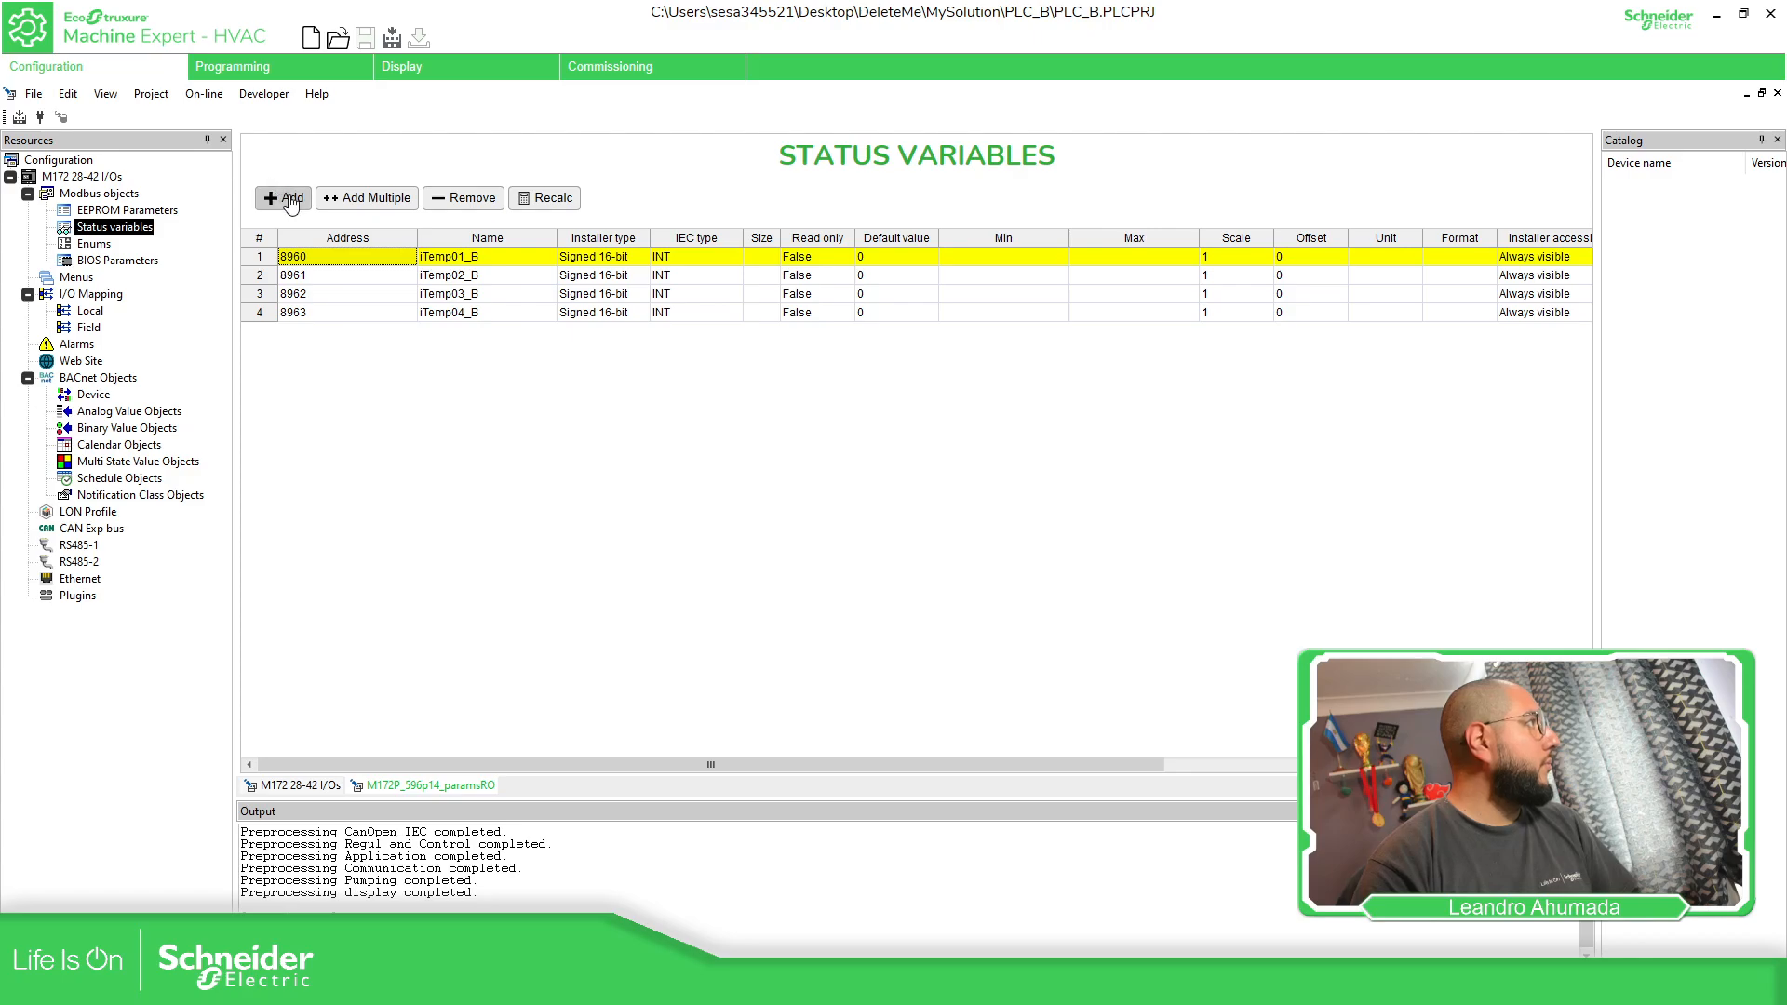
pyautogui.click(291, 198)
pyautogui.write('iT')
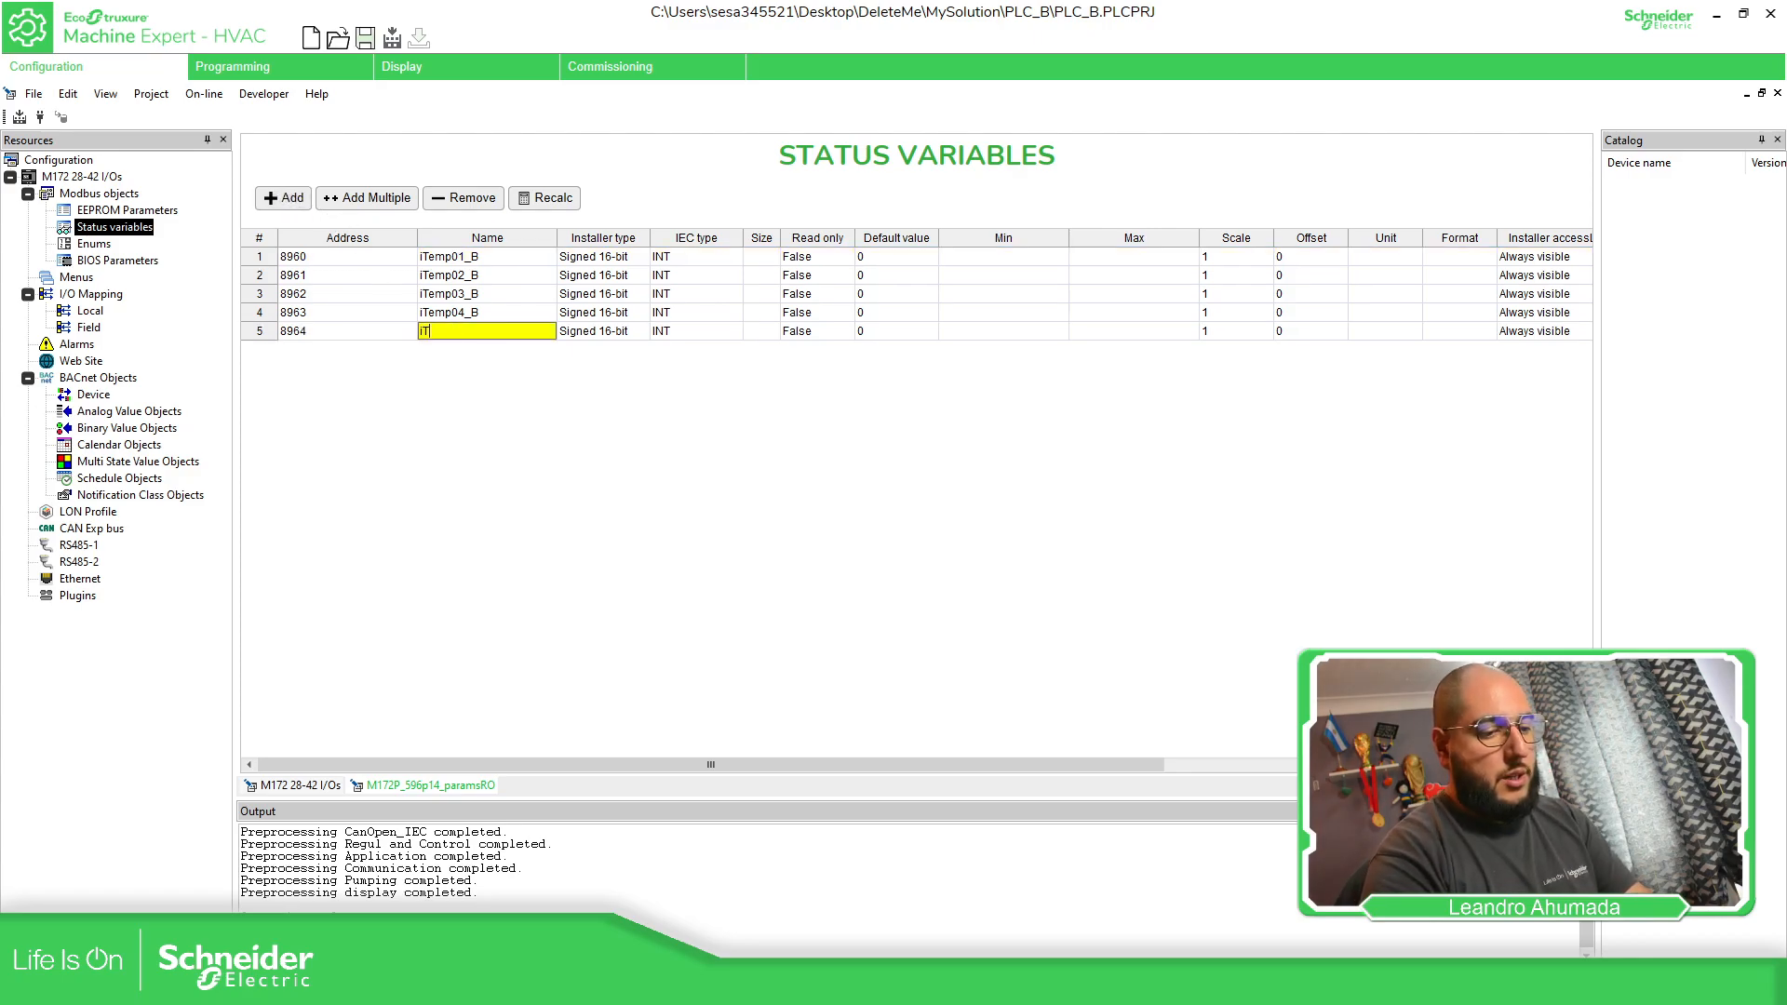
pyautogui.write('emp01_')
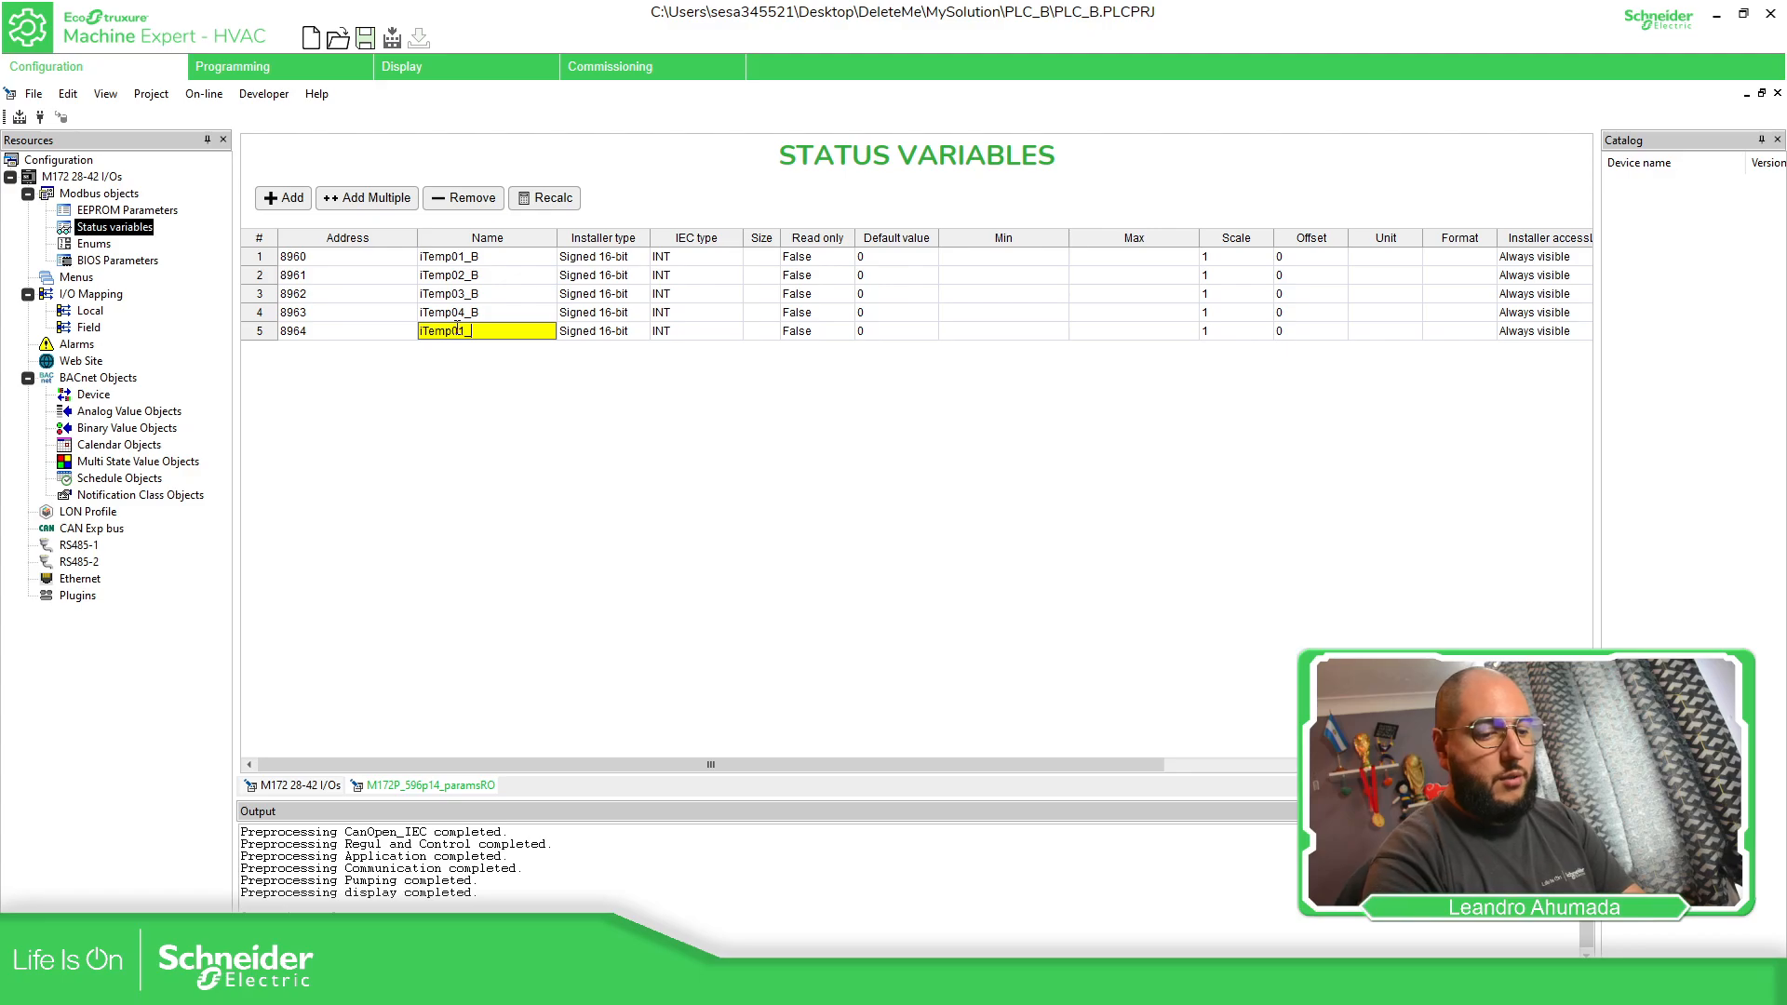
pyautogui.write('FromA')
pyautogui.press('Tab')
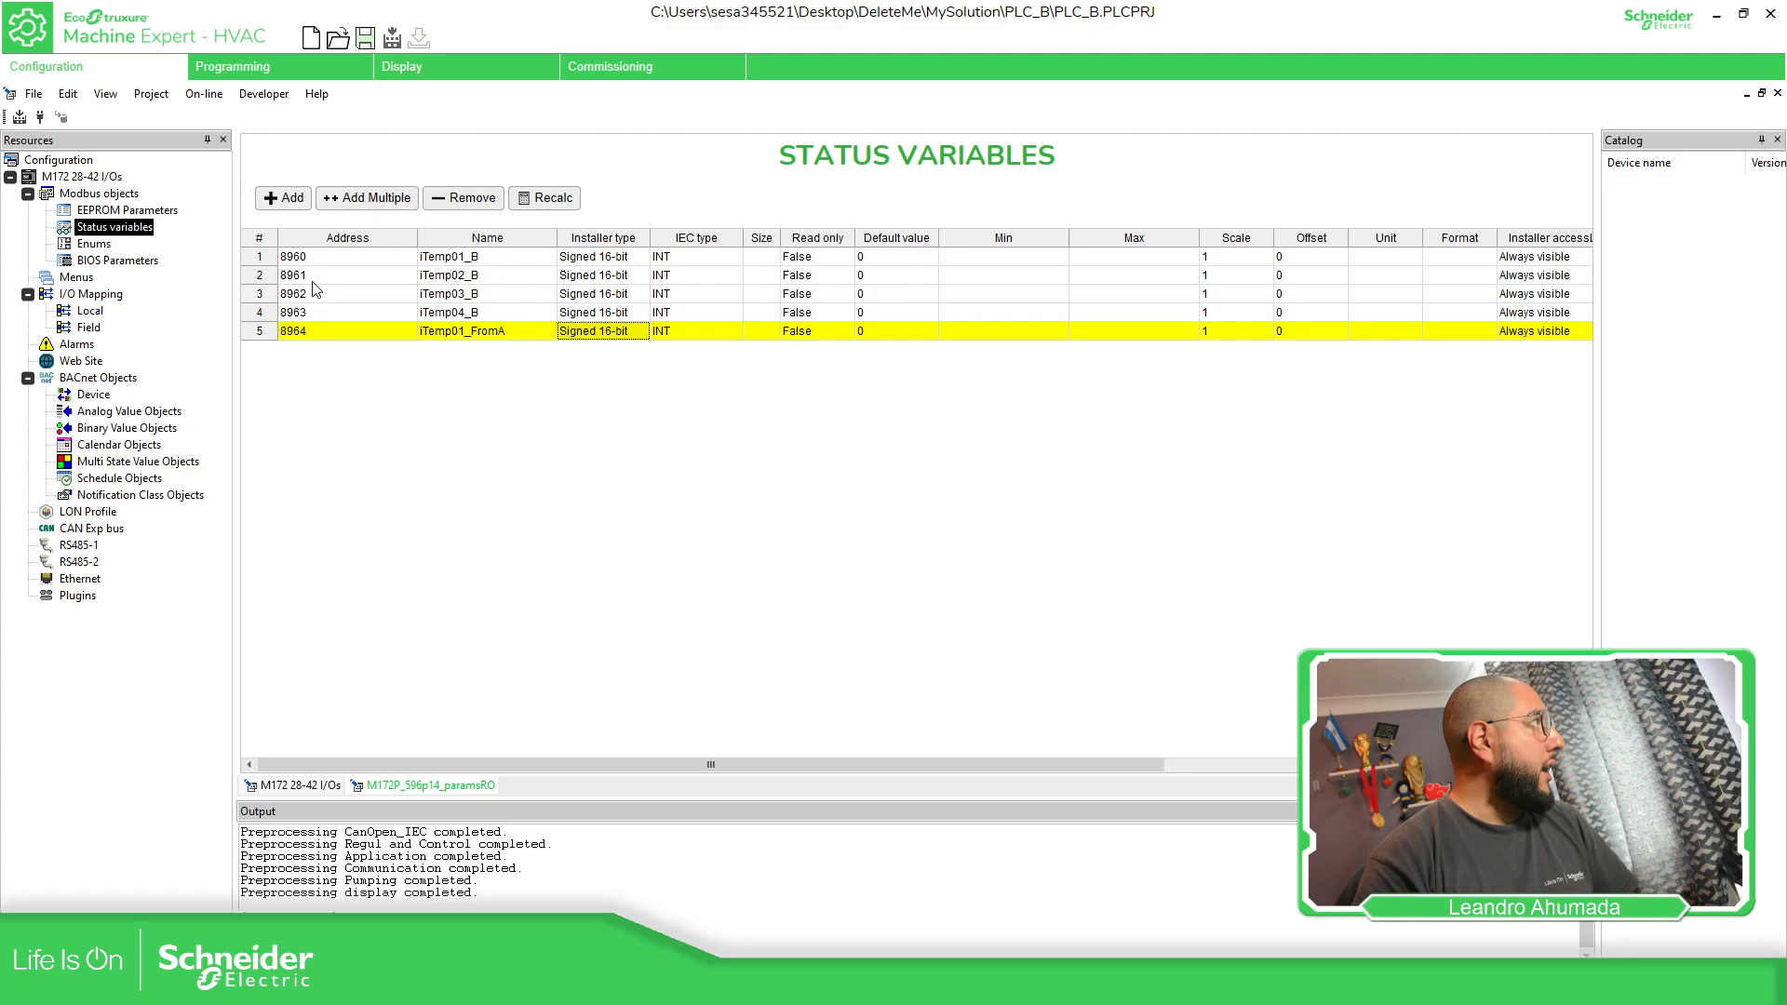
# Compile the PLC_B project, return to the MySolution window and recompile the whole solution
pyautogui.click(18, 121)
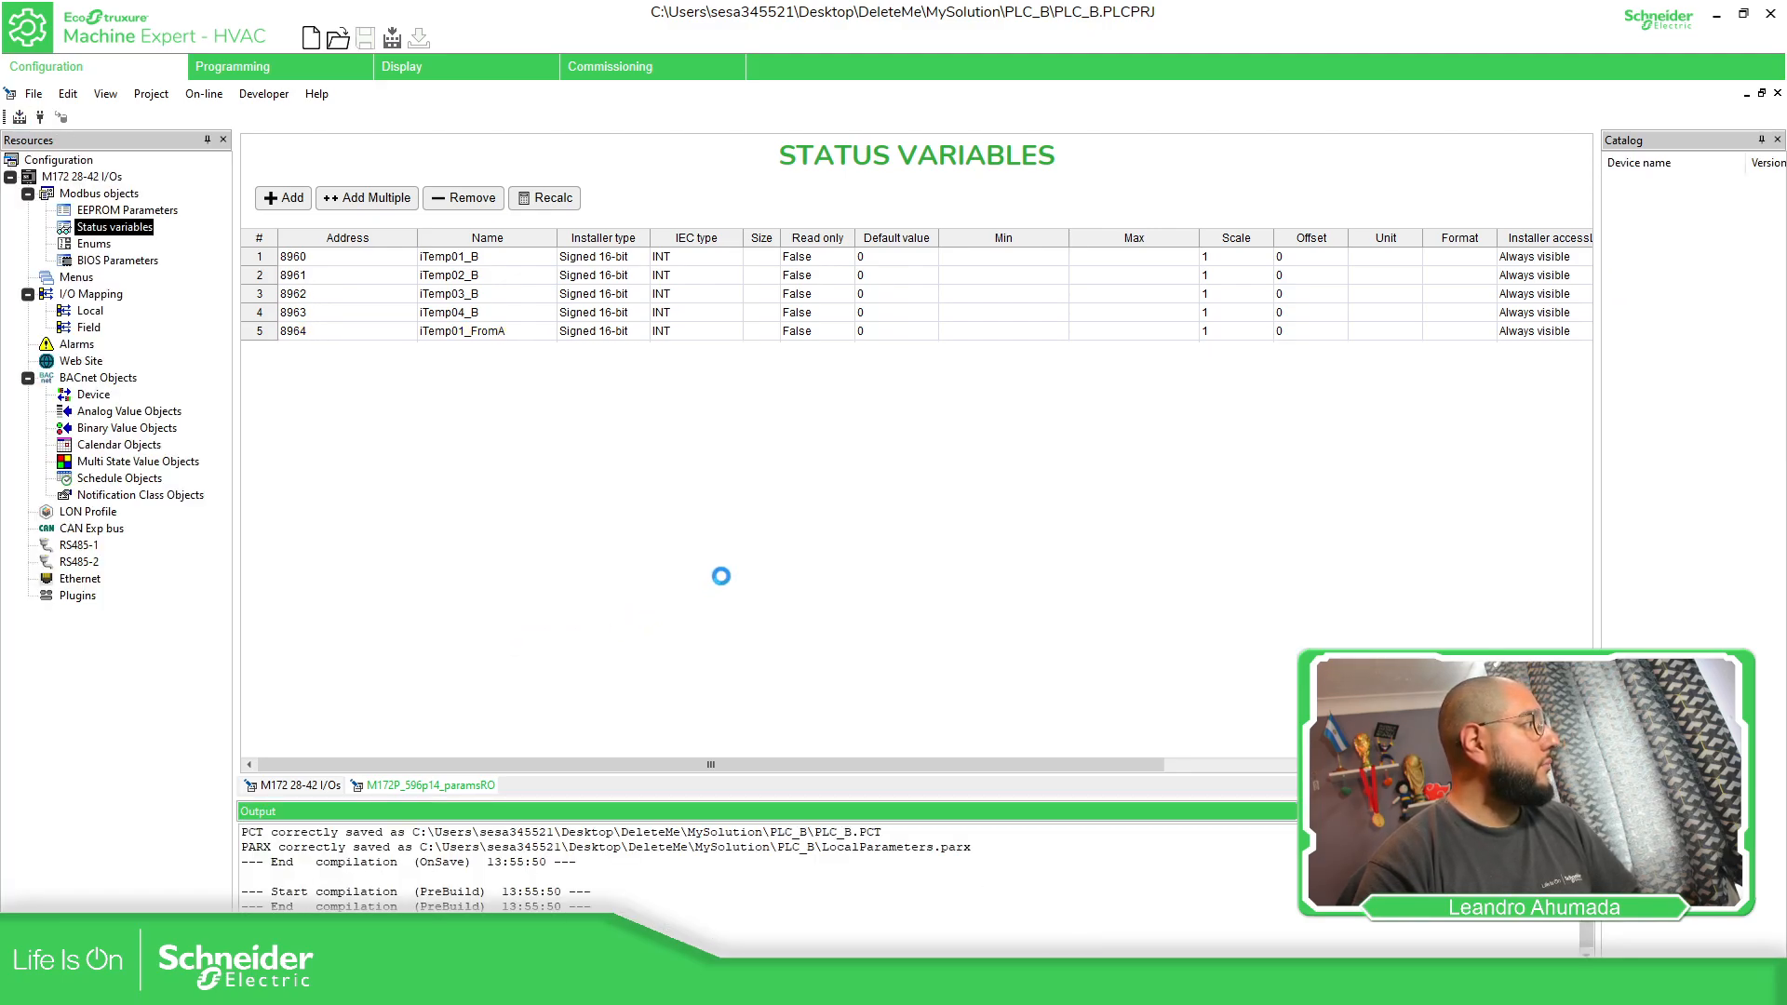
pyautogui.click(1716, 19)
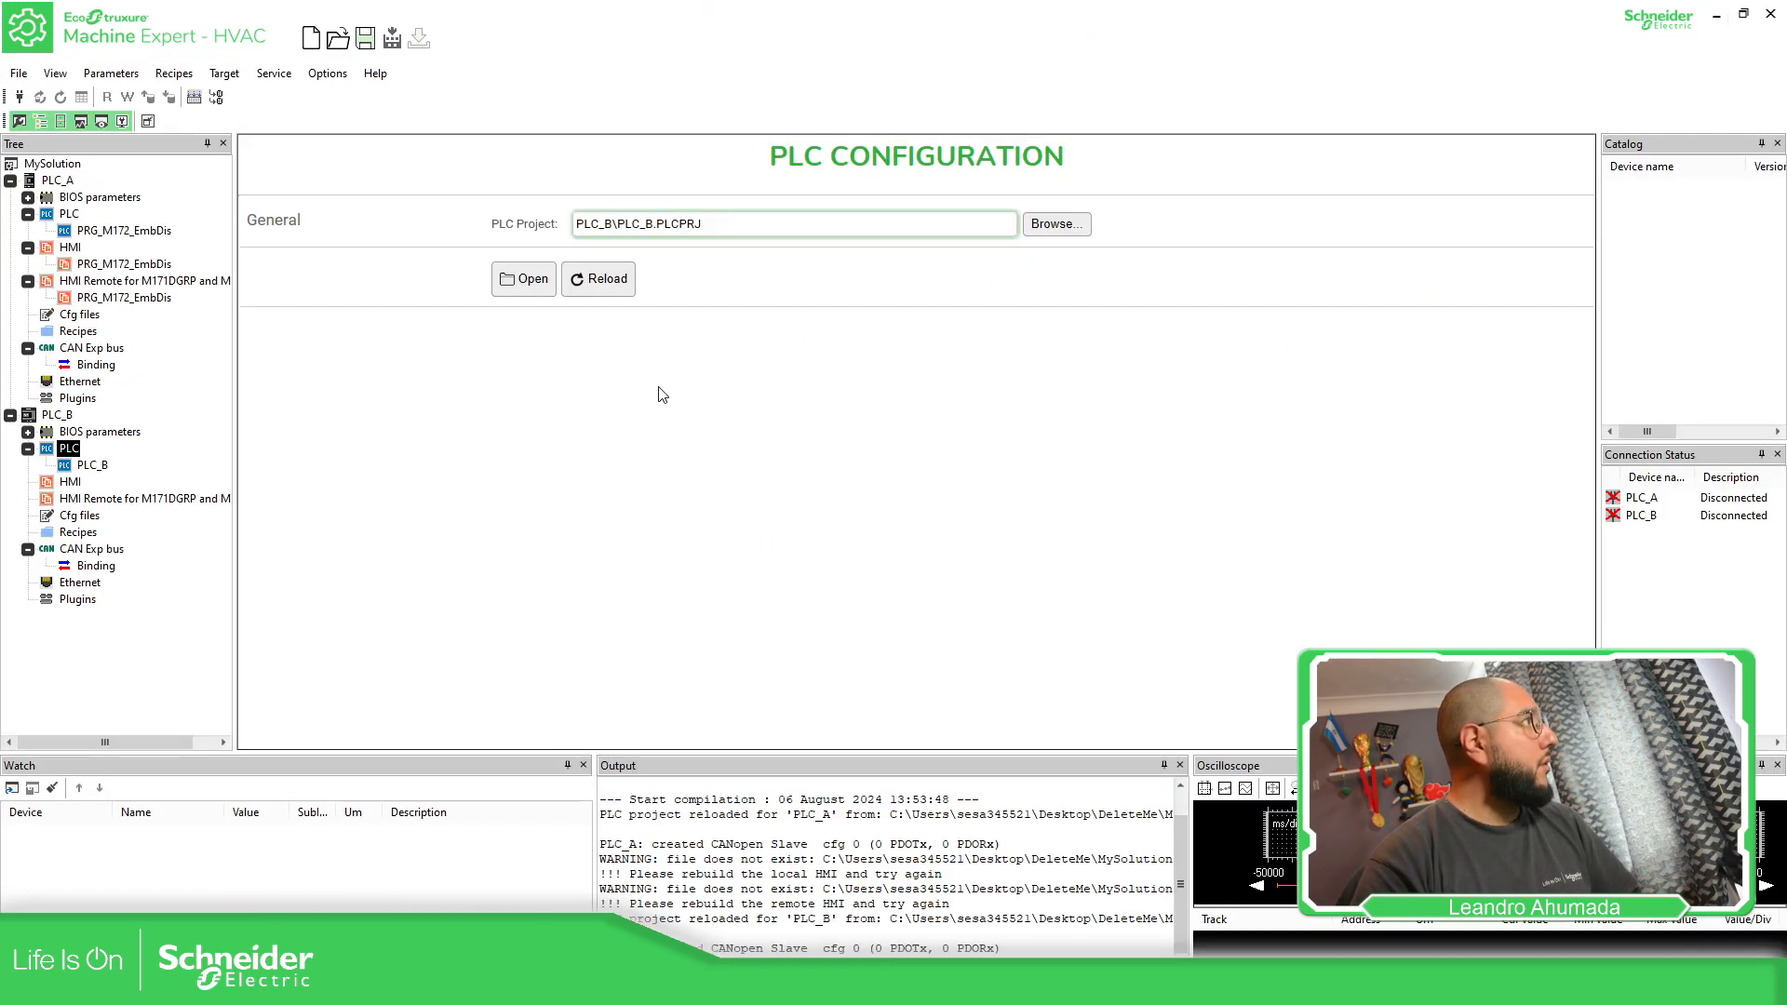
pyautogui.click(195, 98)
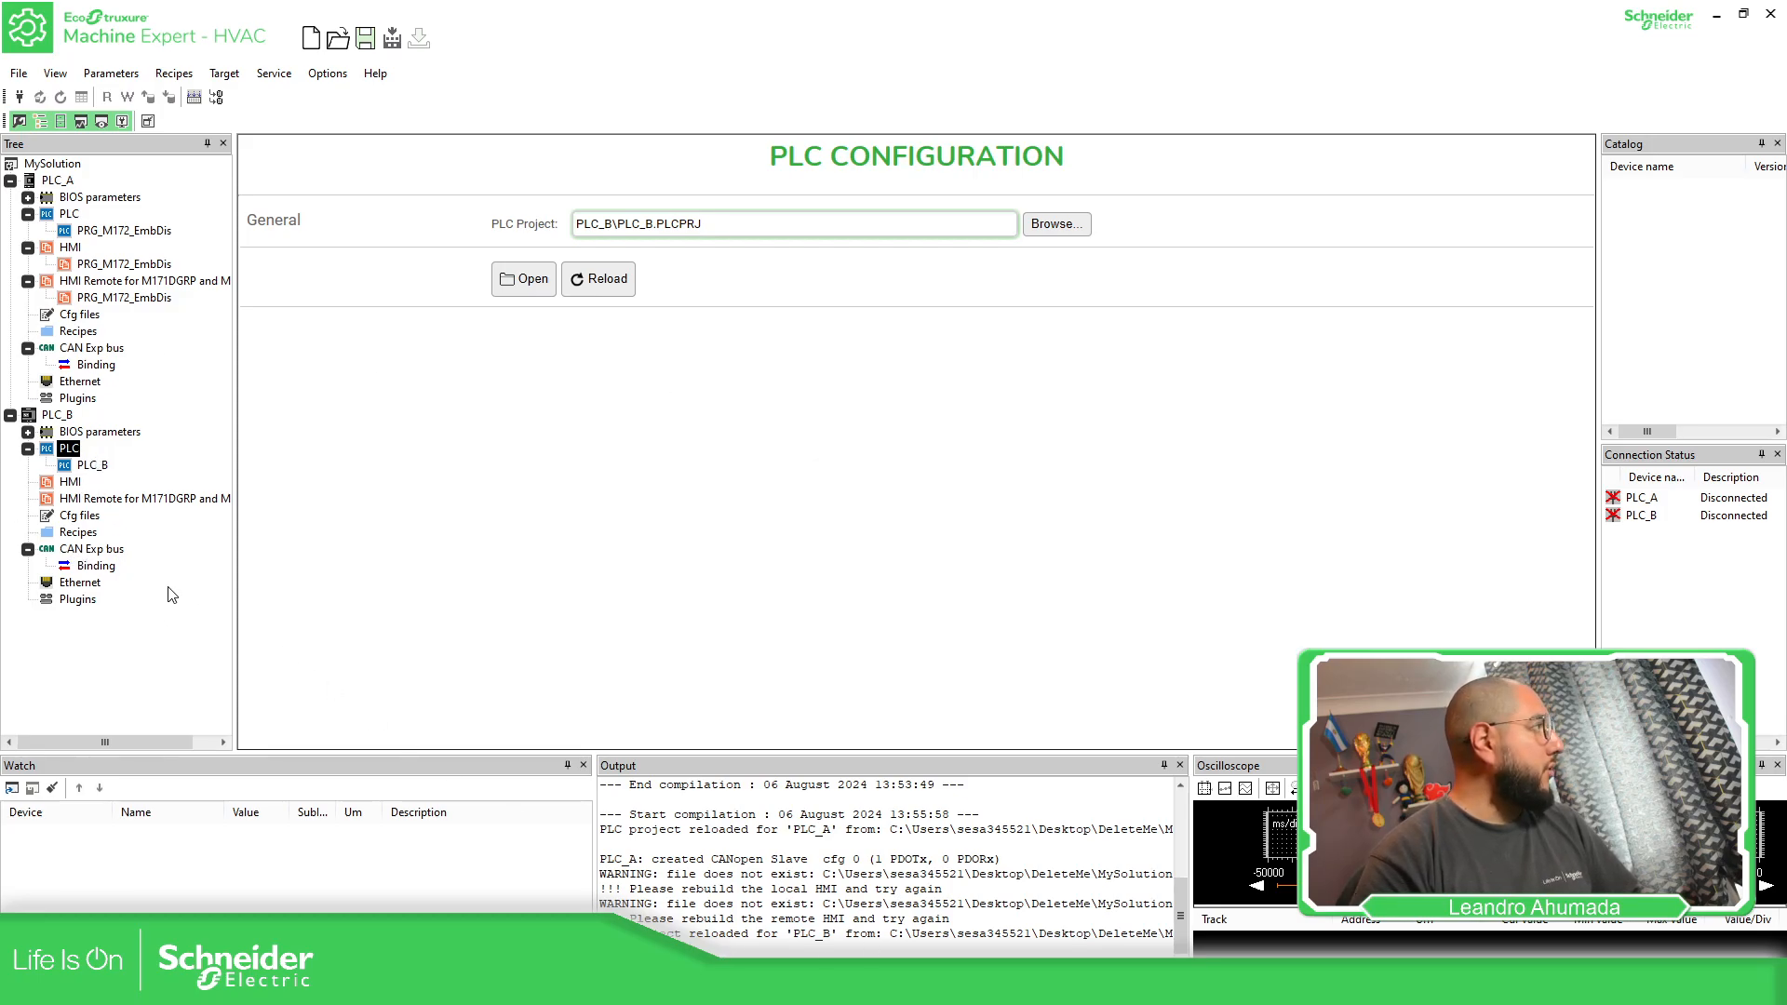
# Set the destination parameter of iTemp01_A to iTemp01_FromA in PLC_B's binding table and recompile the solution
pyautogui.click(96, 566)
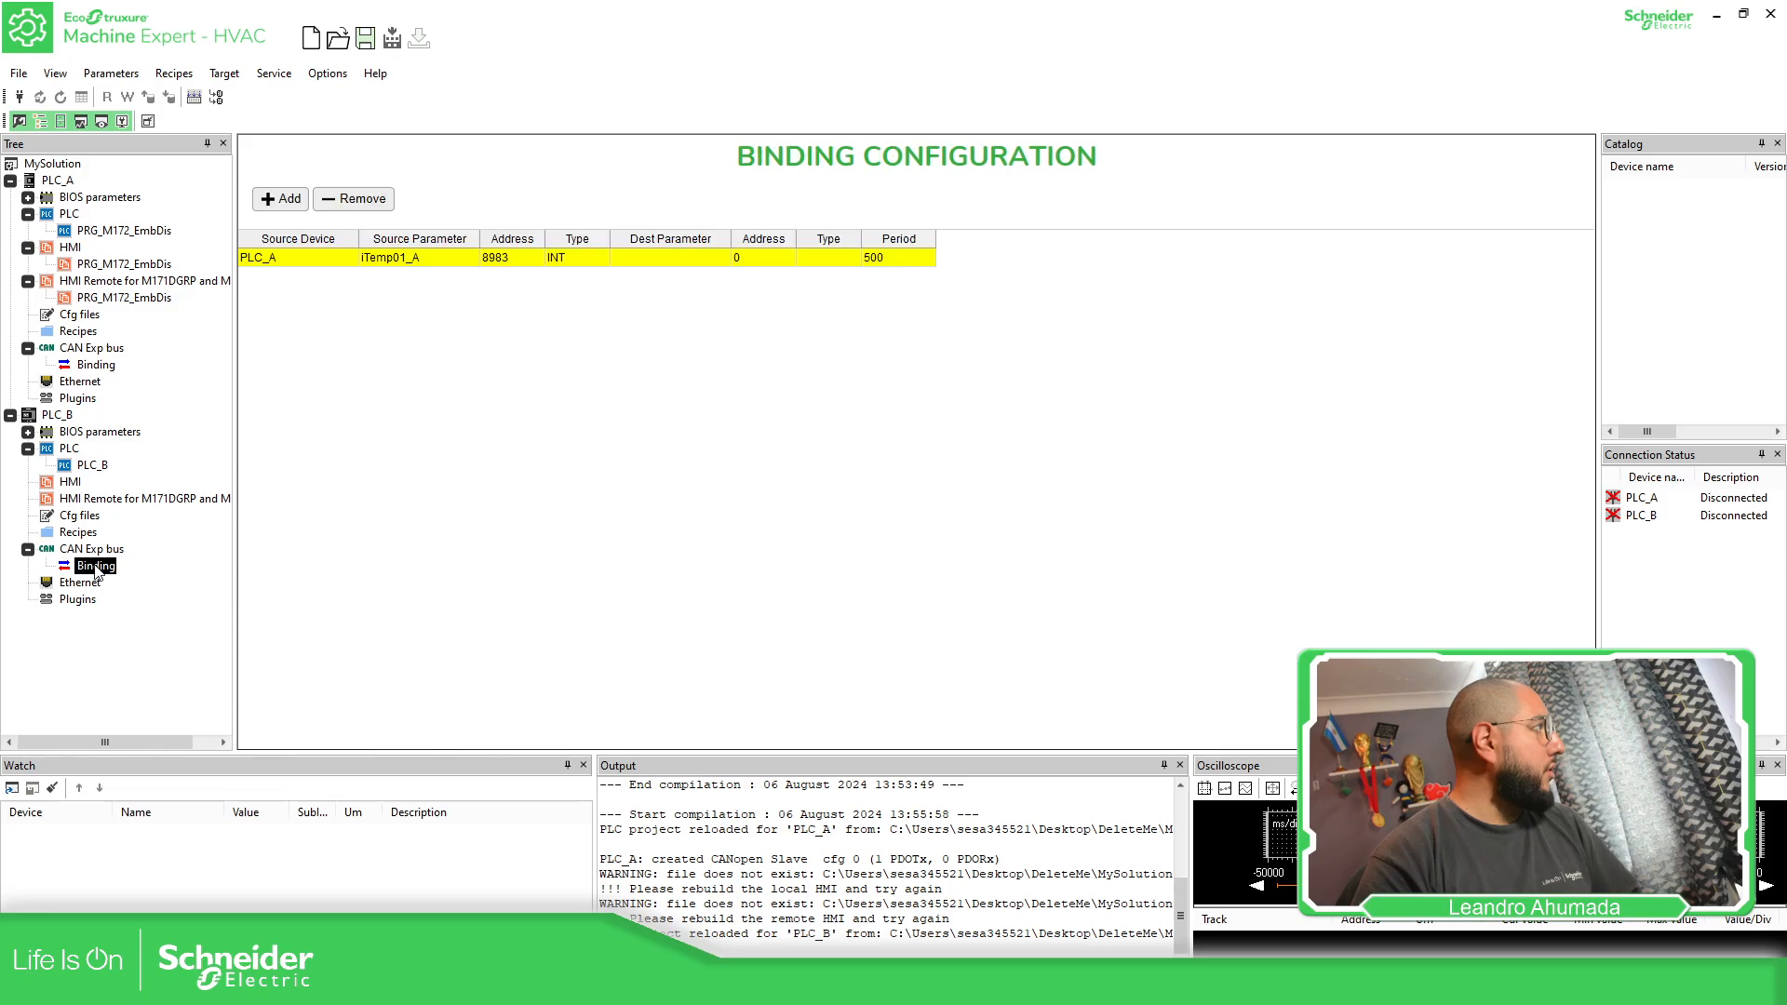
pyautogui.click(724, 261)
pyautogui.click(724, 261)
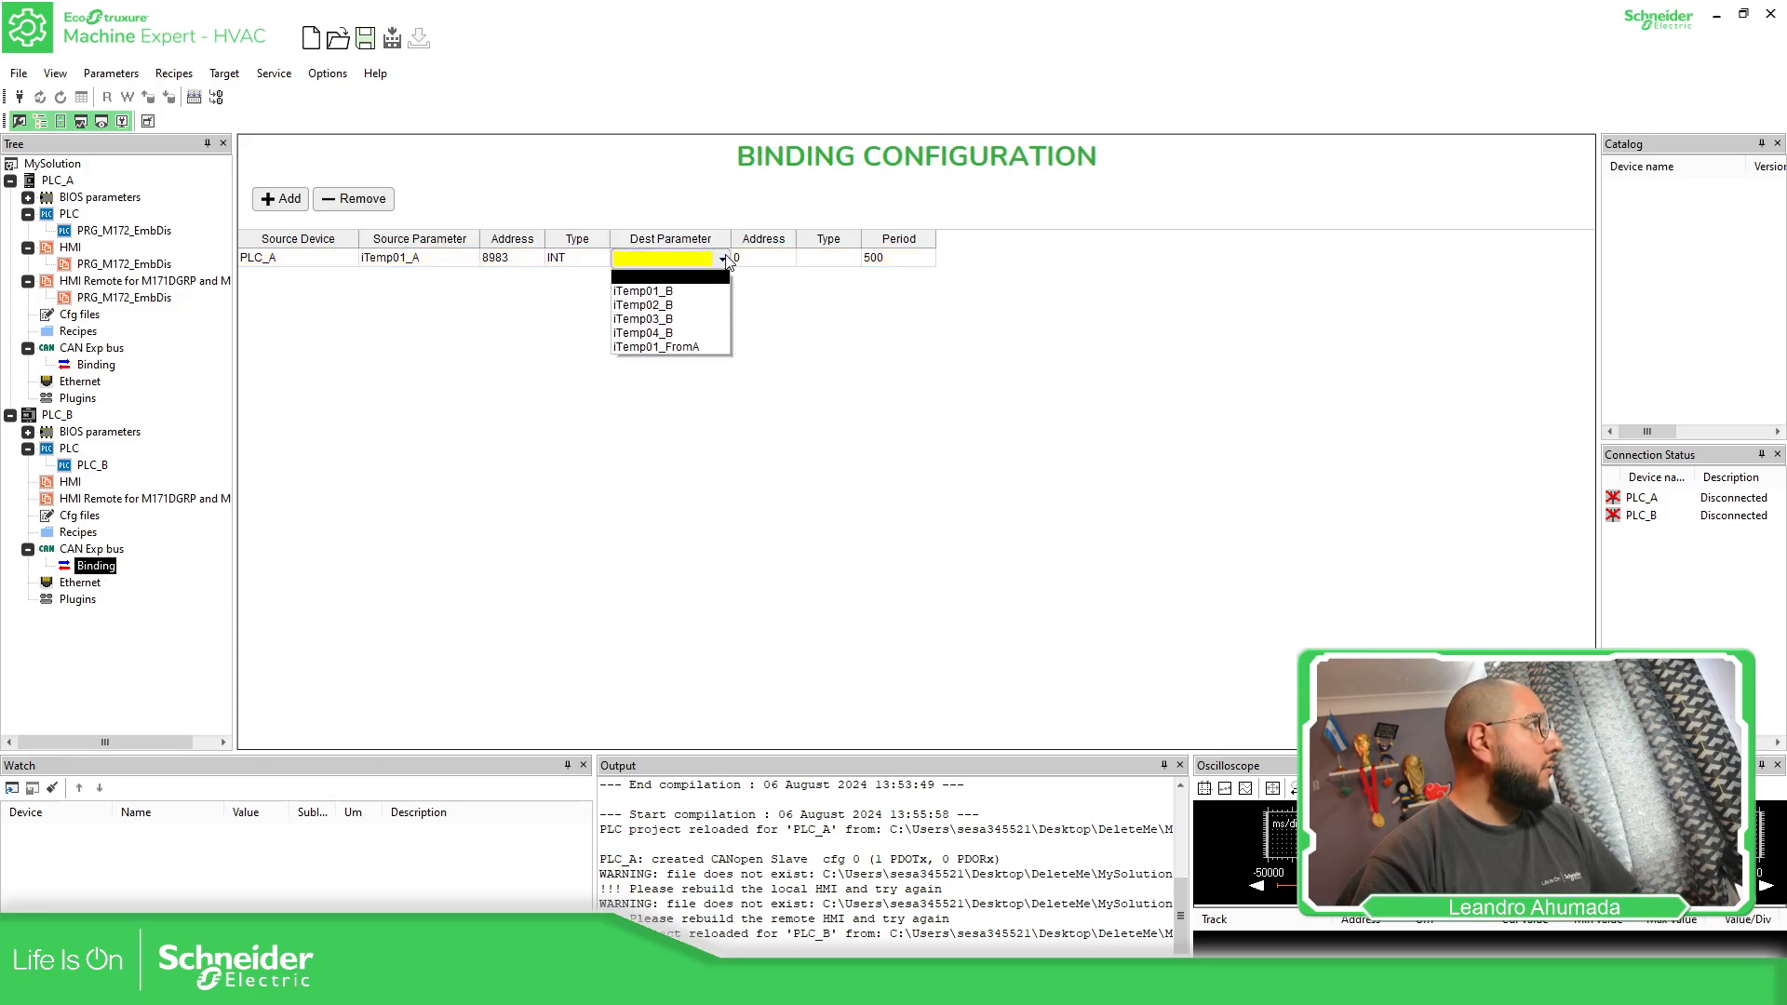
pyautogui.click(686, 347)
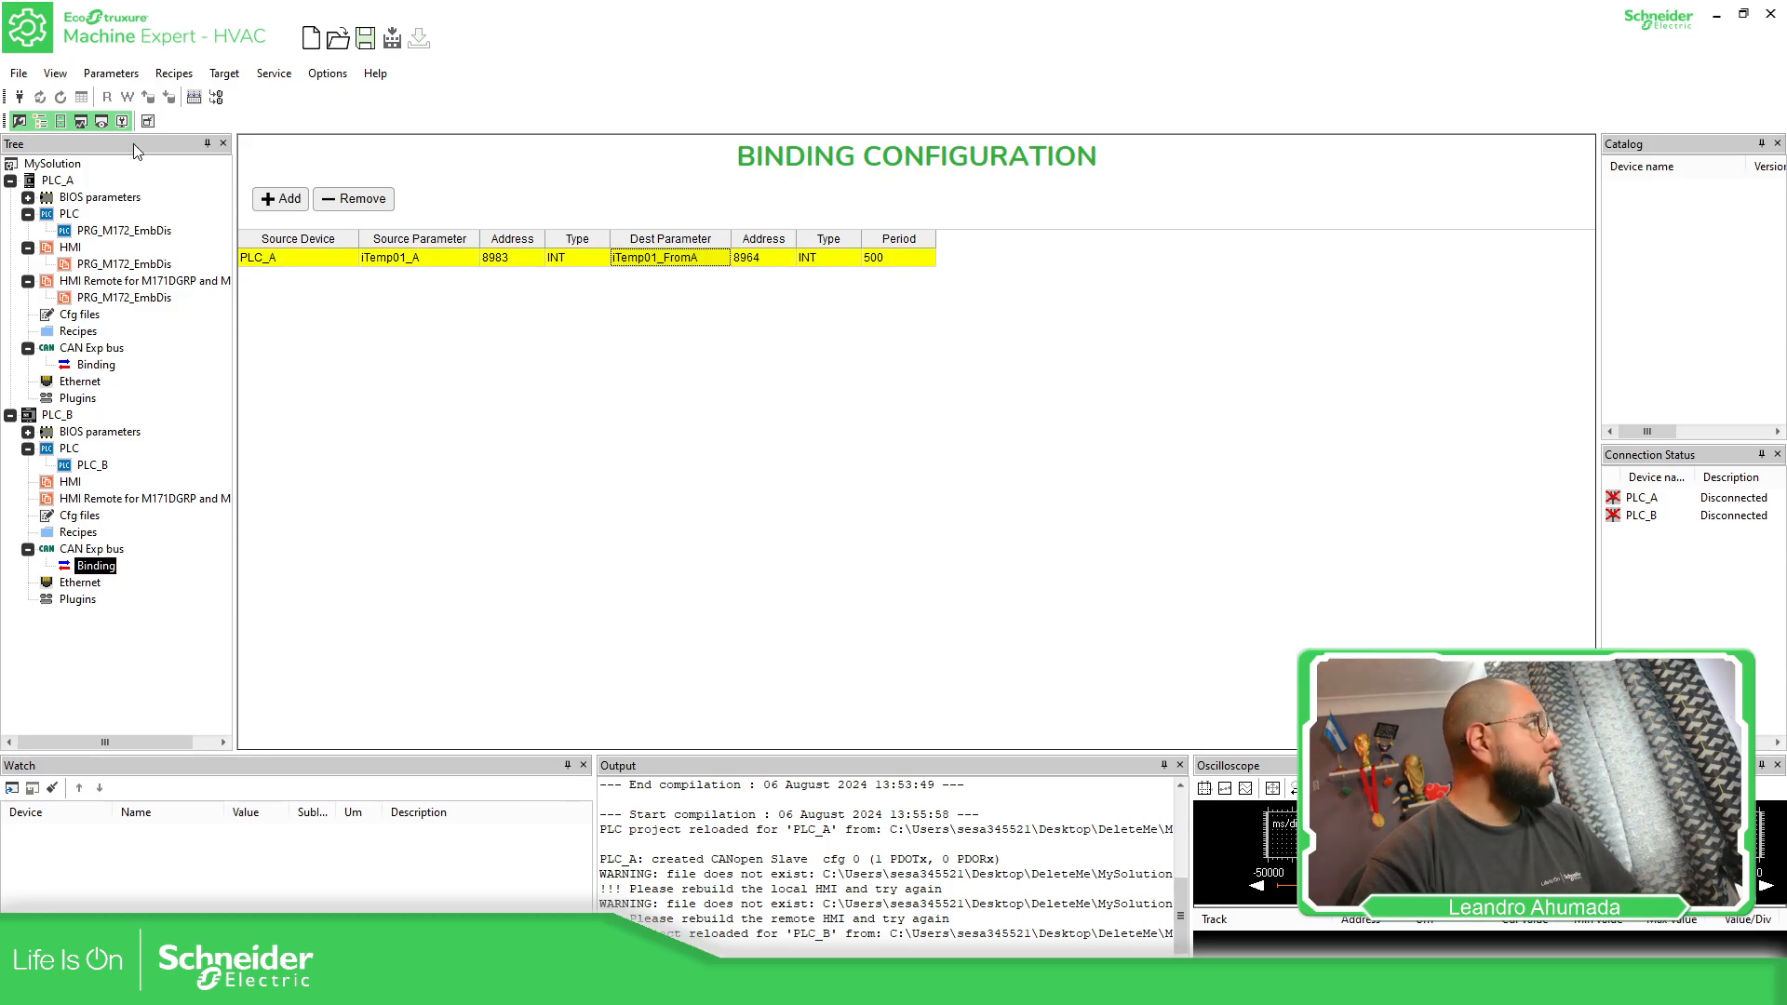
pyautogui.click(193, 97)
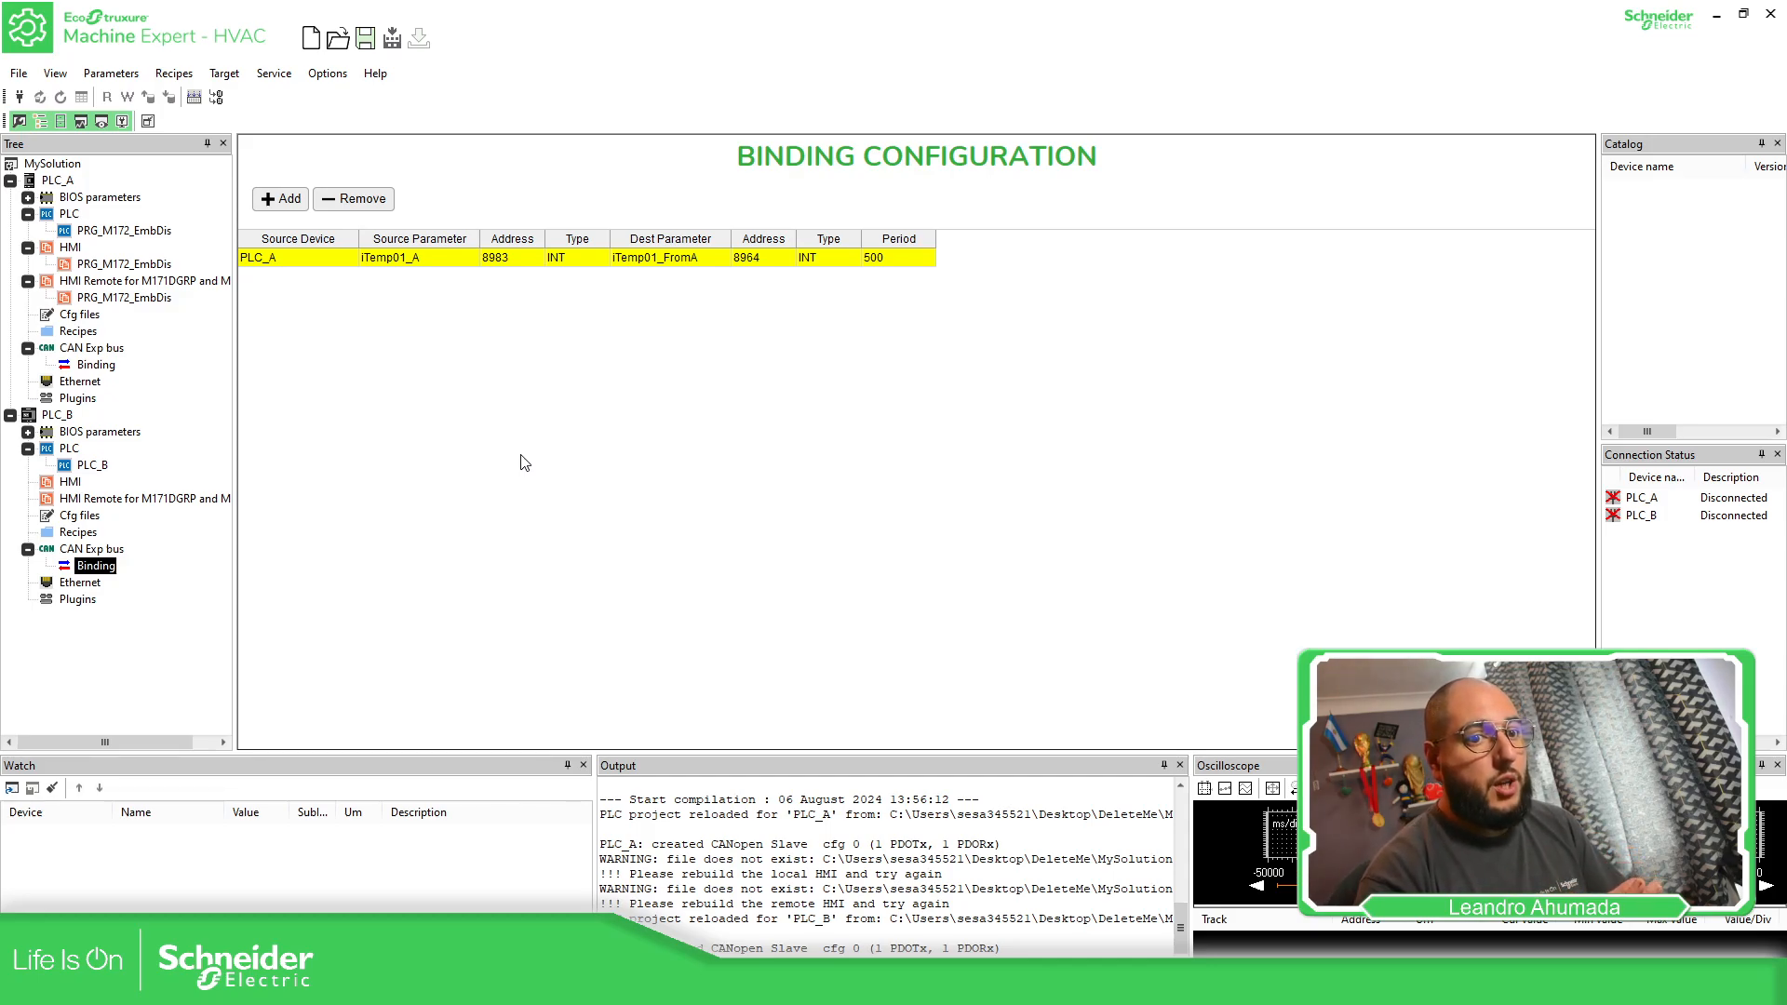
# Open PLC_A's device configuration and try disabling its communication, restoring the option again
pyautogui.click(54, 181)
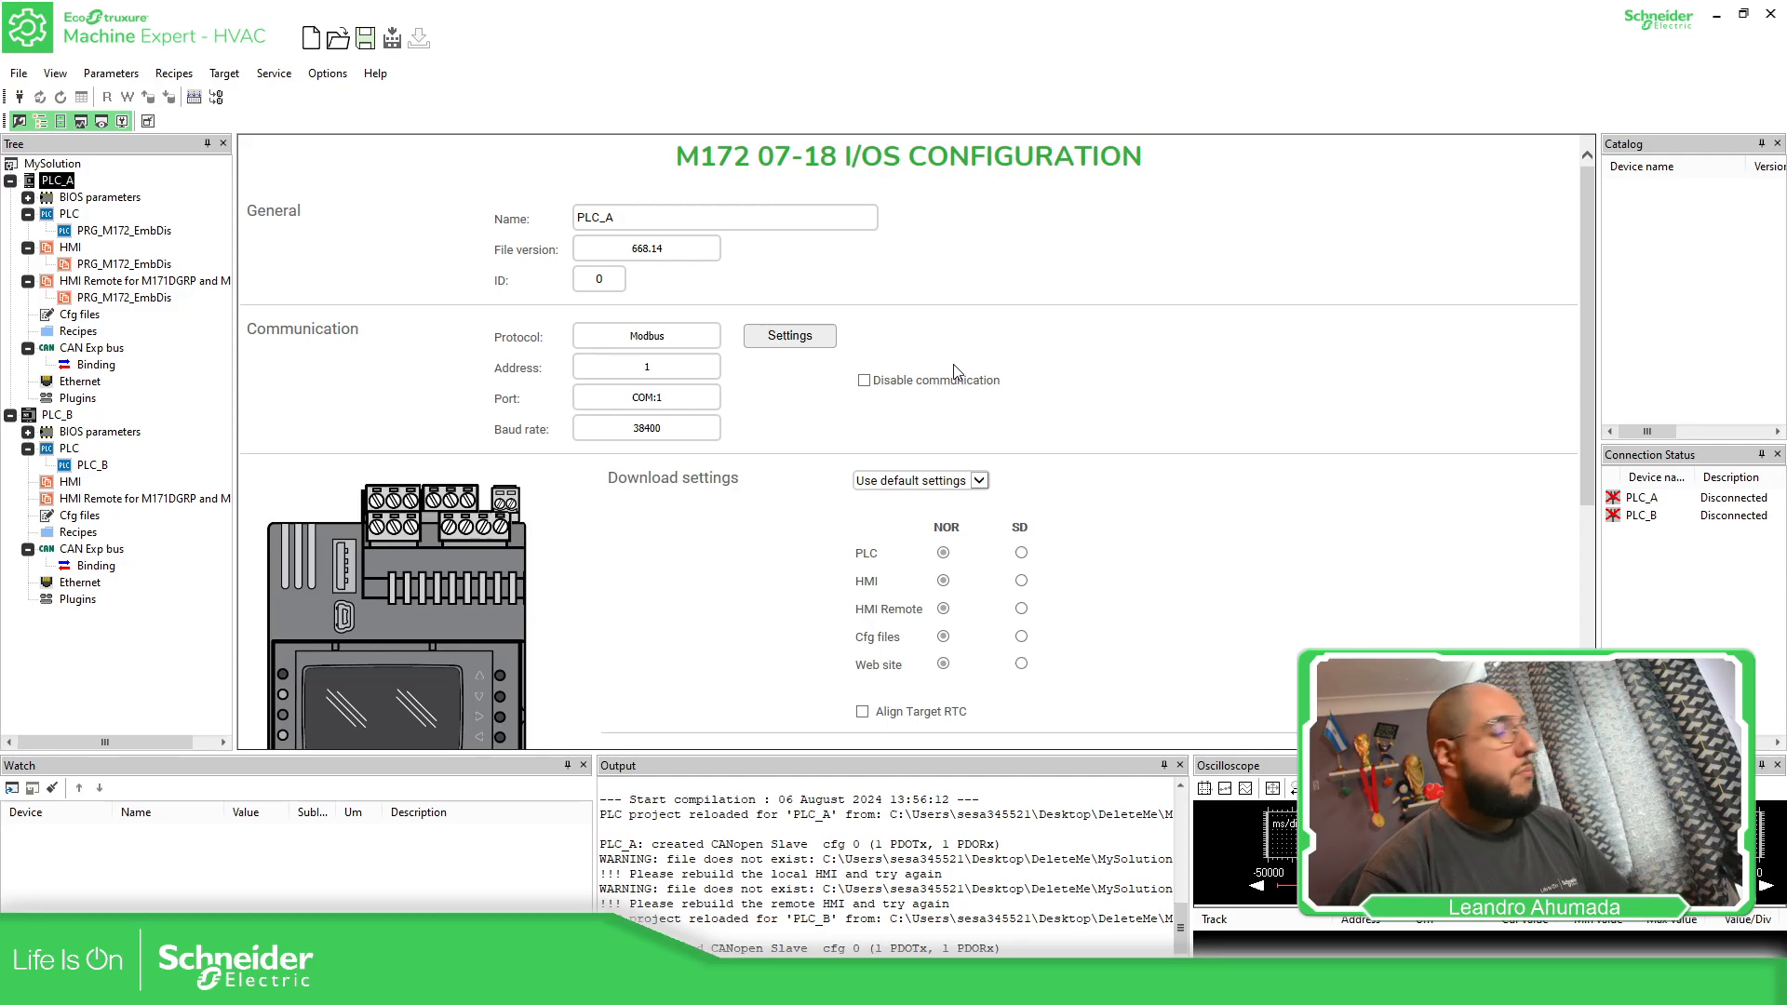
pyautogui.click(863, 381)
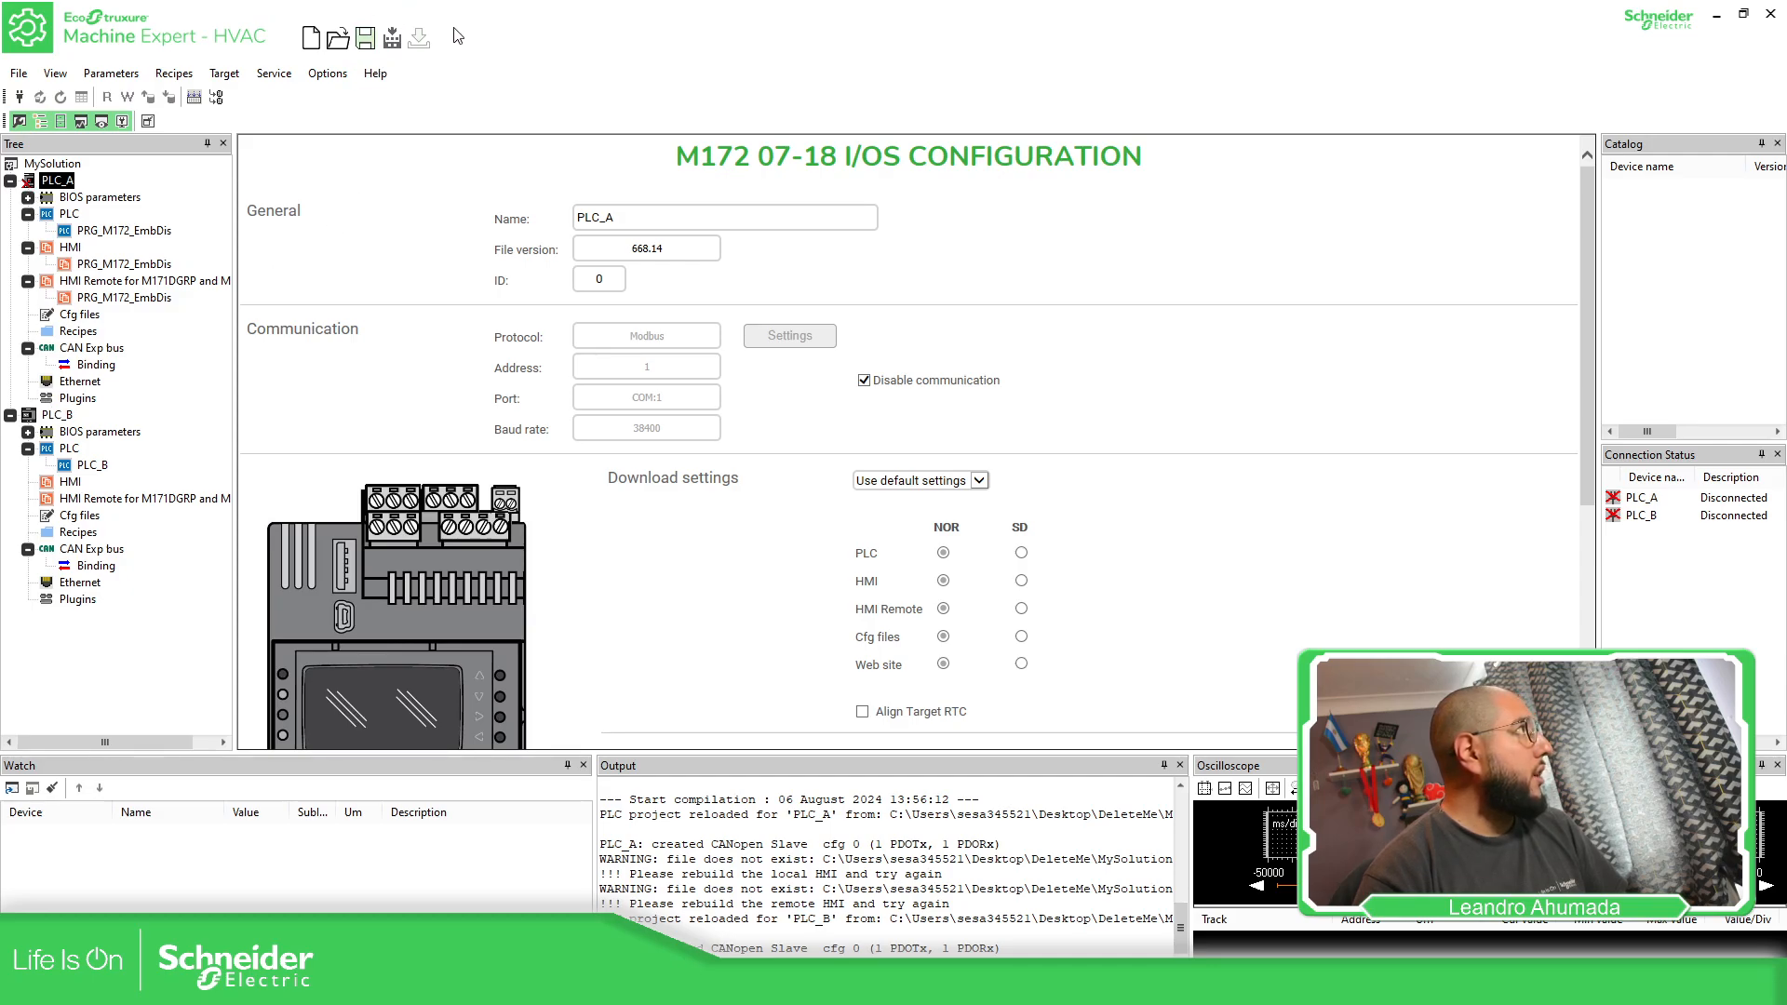
pyautogui.click(875, 387)
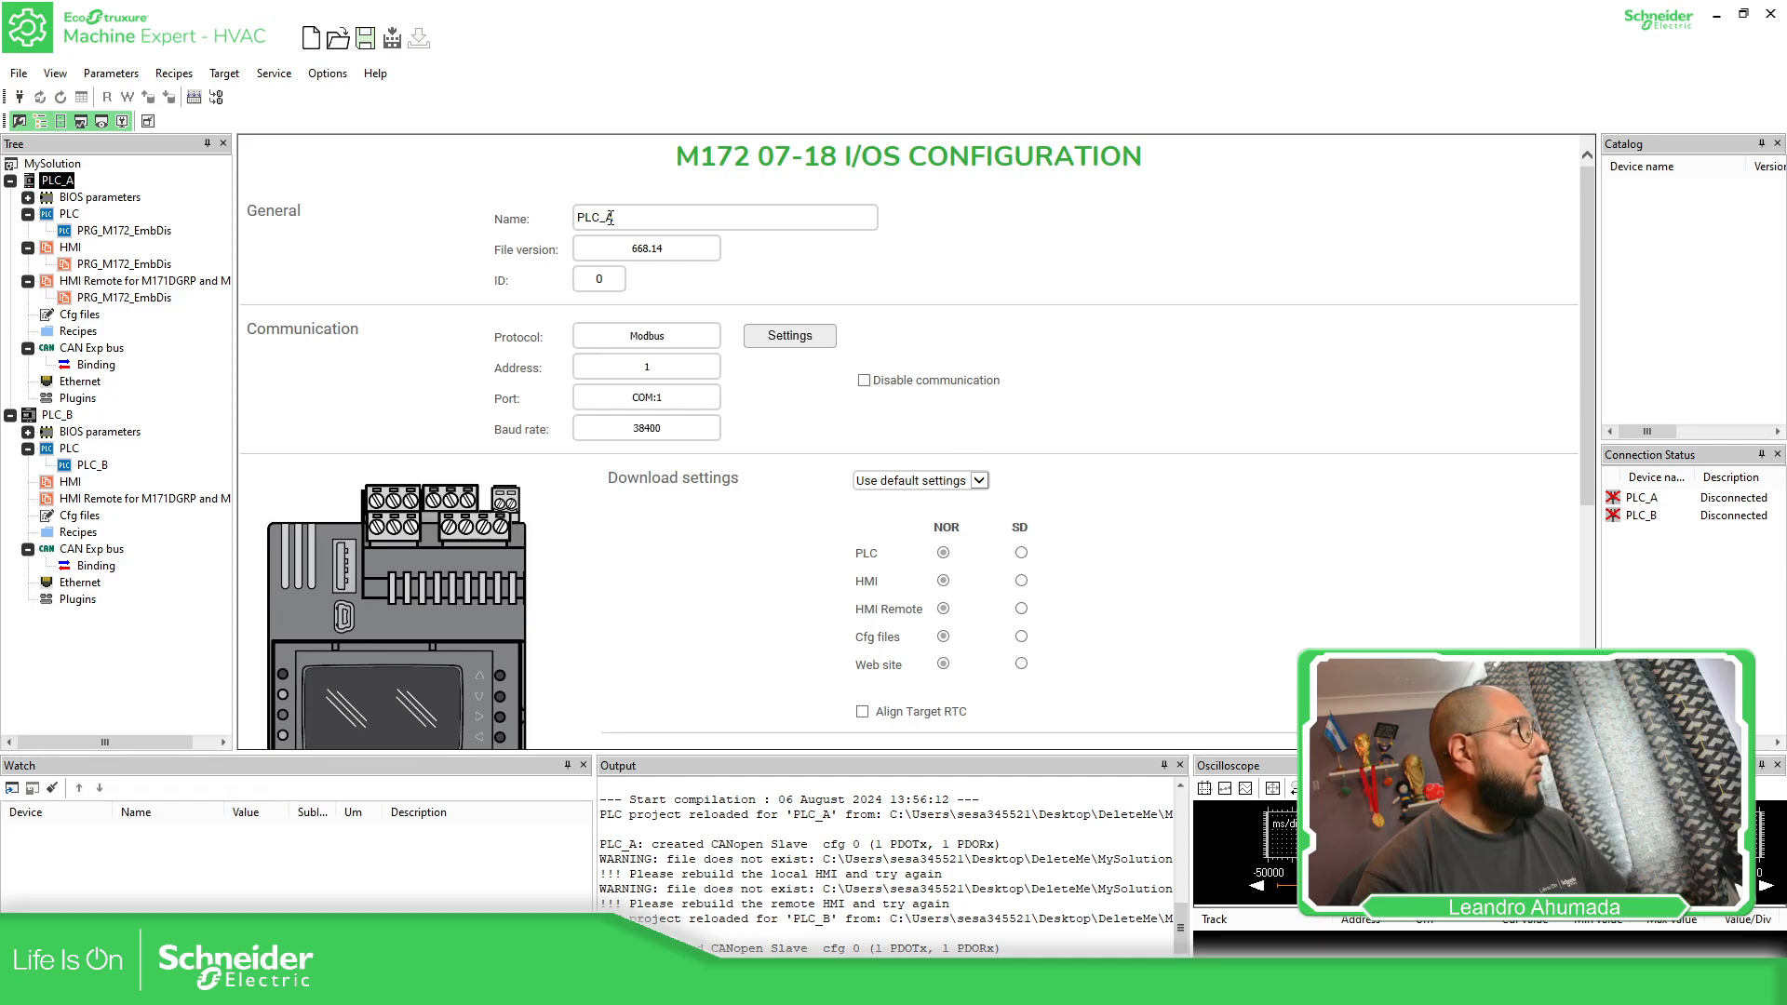